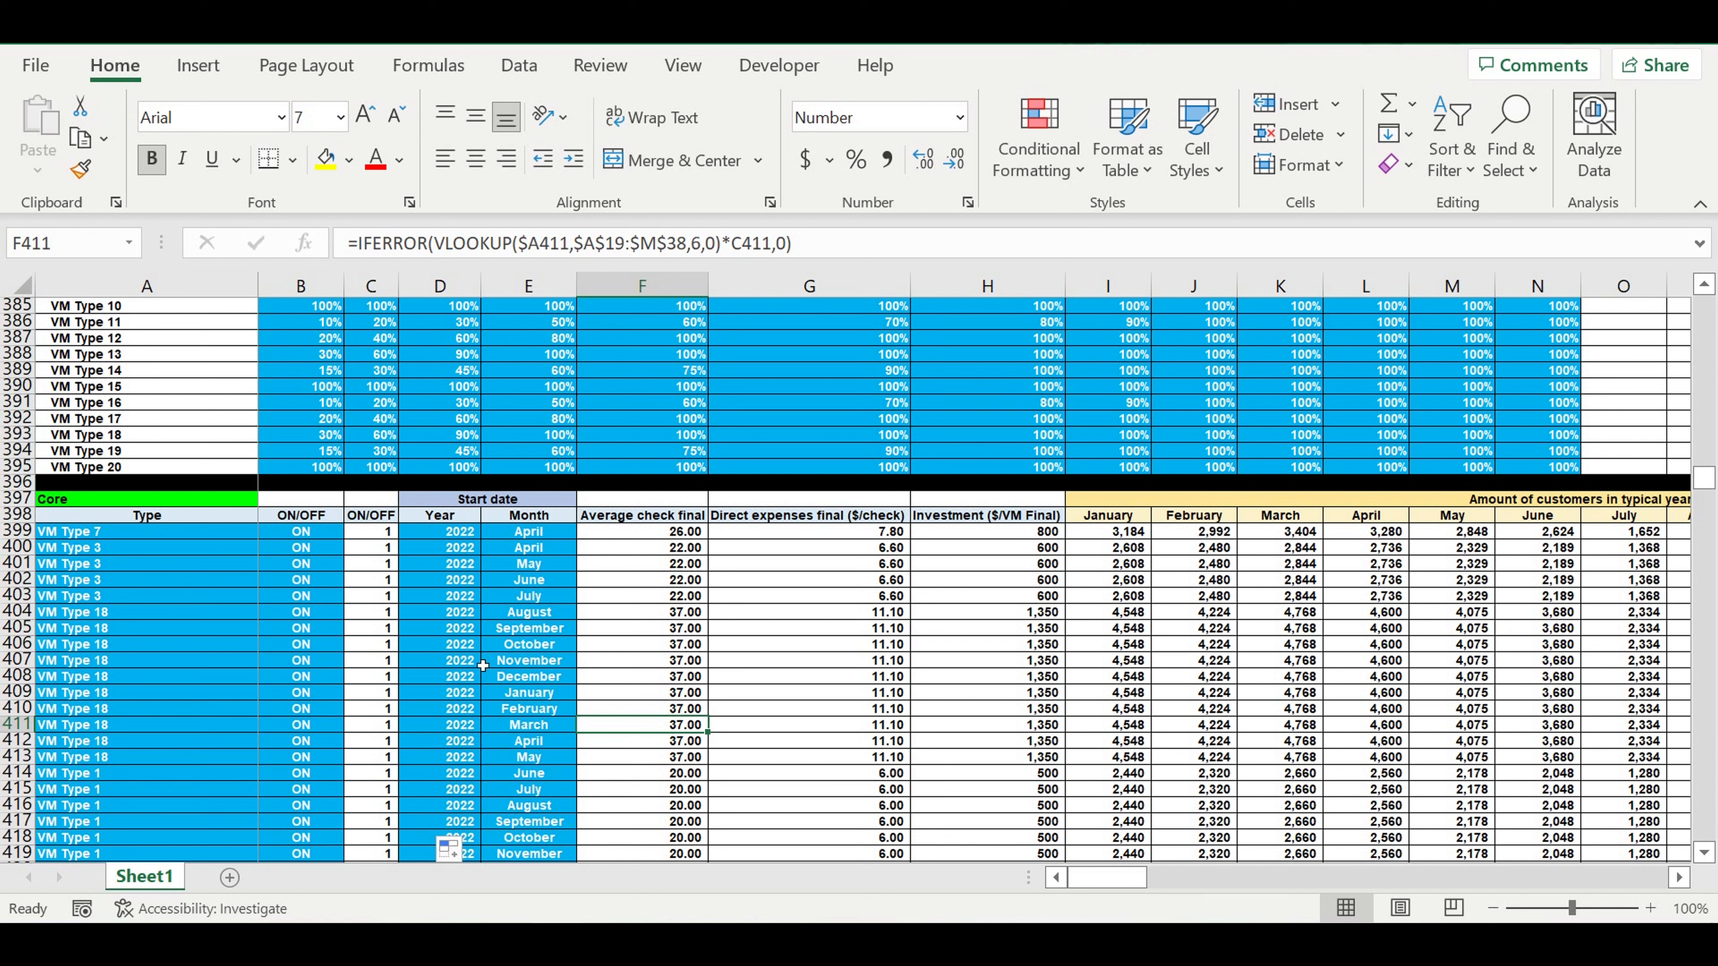
Examine the Core table's start date, machine type and ON/OFF columns from row 399 down.
left_click_drag(537, 539, 531, 613)
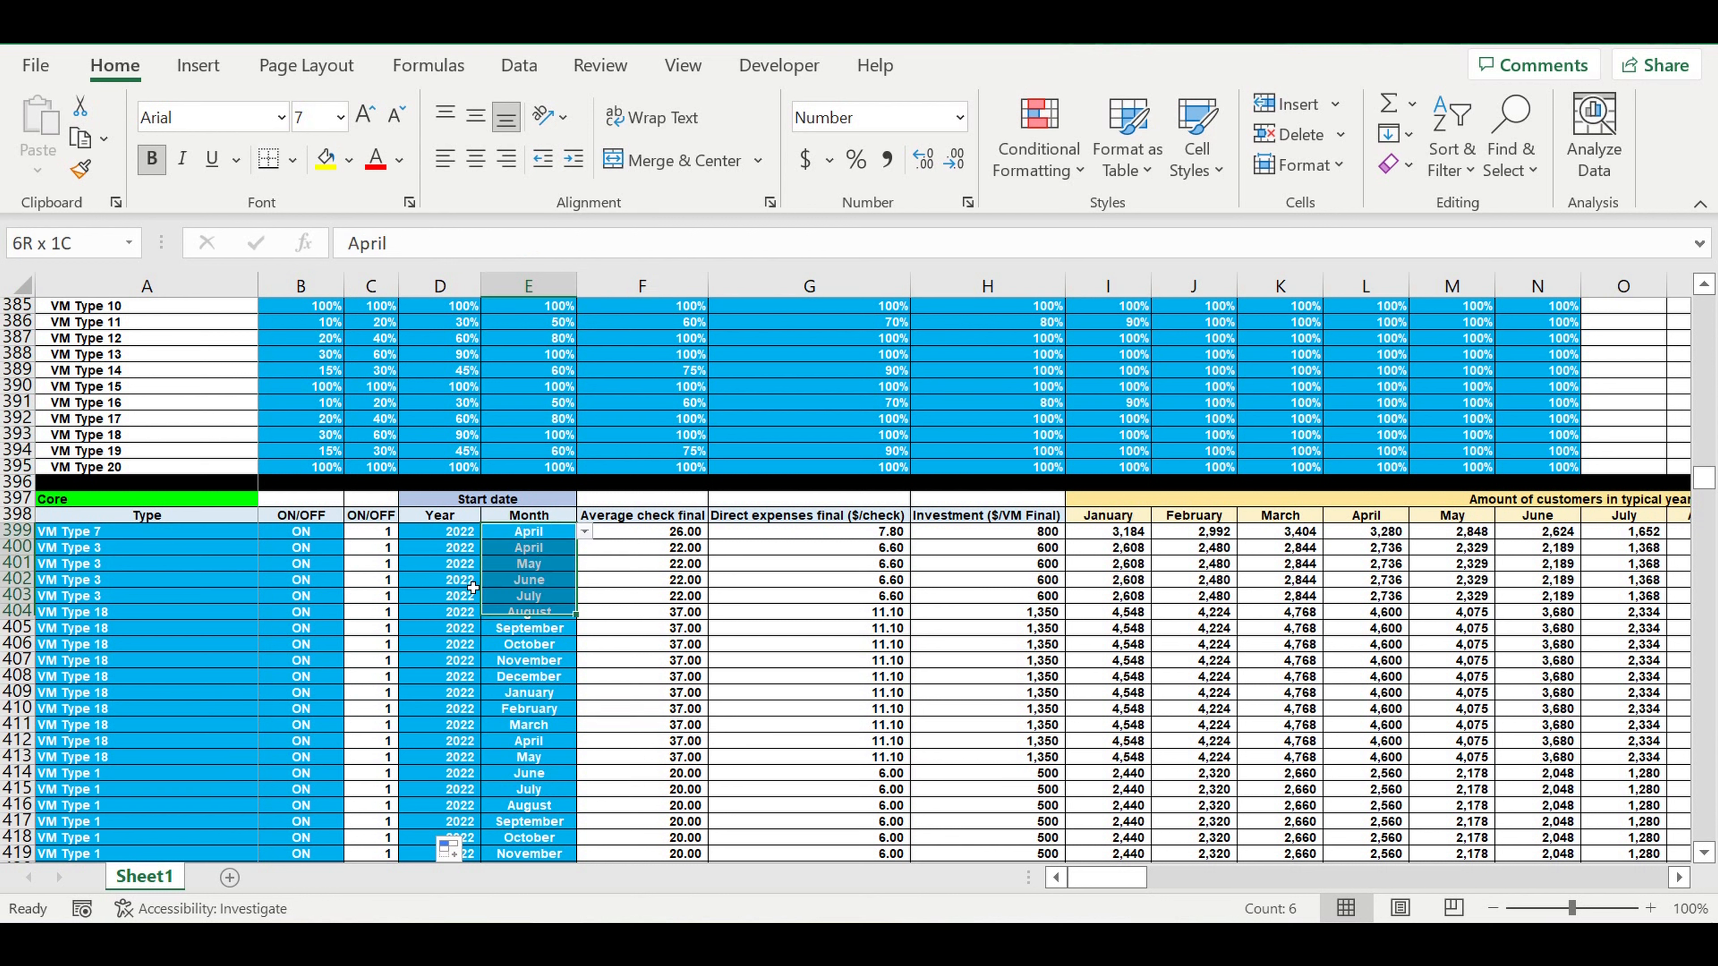
left_click_drag(440, 531, 537, 767)
left_click_drag(116, 543, 171, 914)
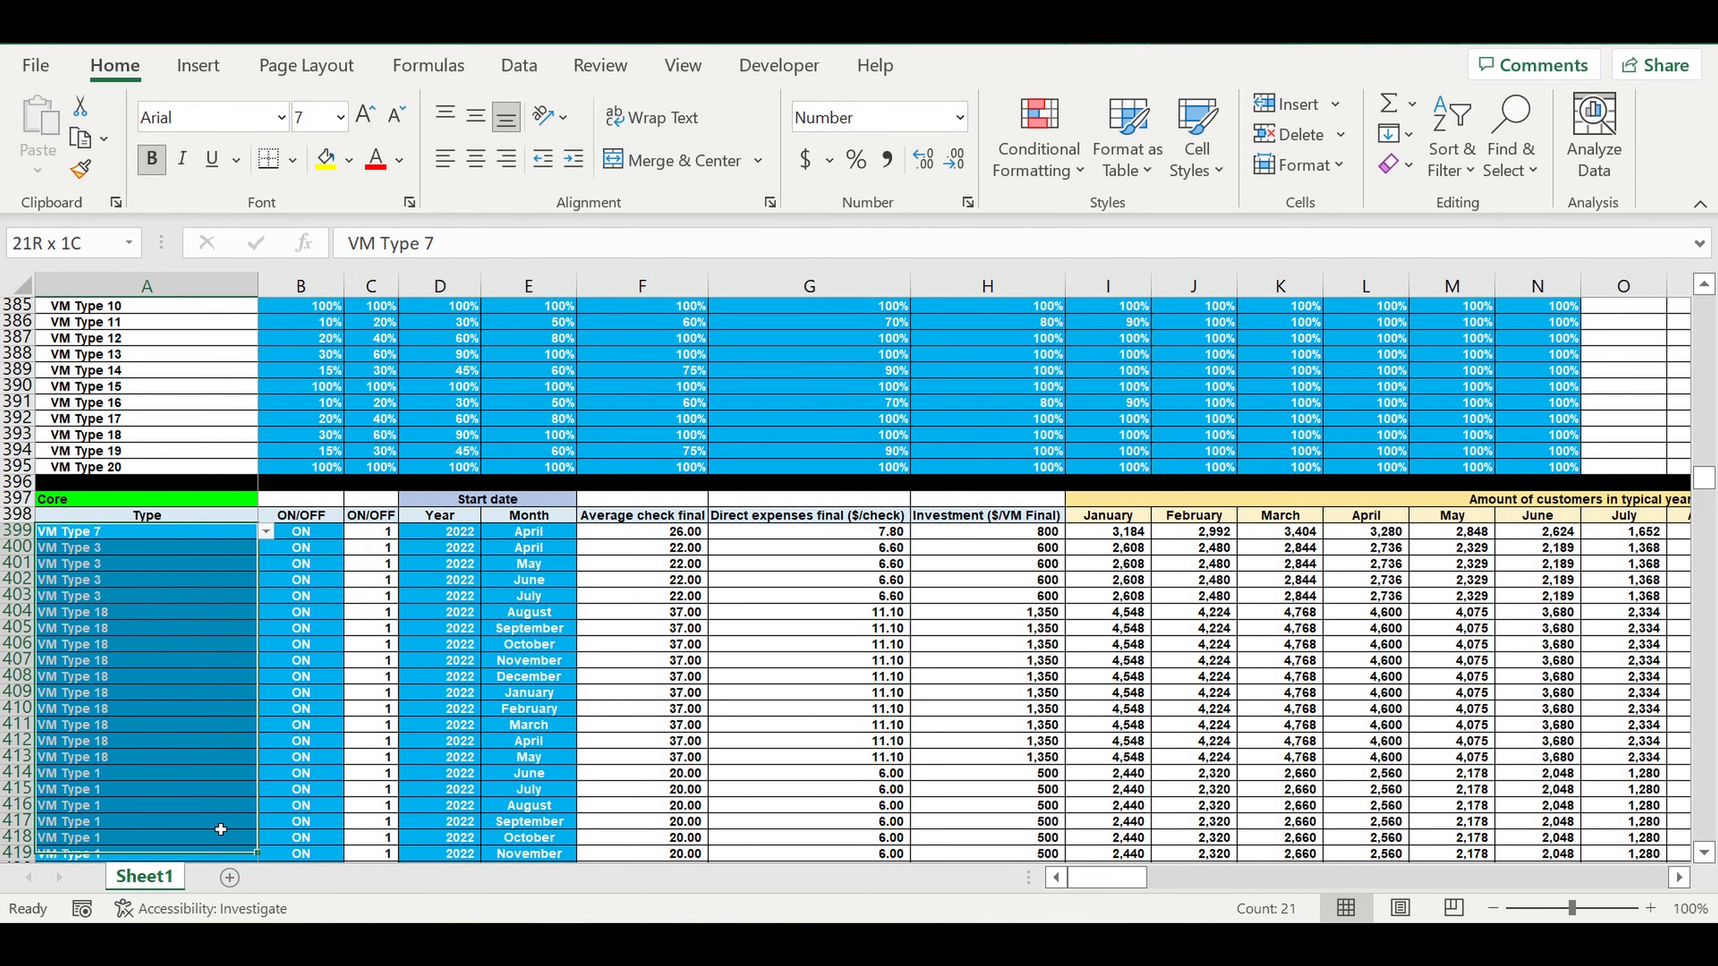
left_click_drag(221, 829, 222, 834)
scroll(264, 643, "up", 6)
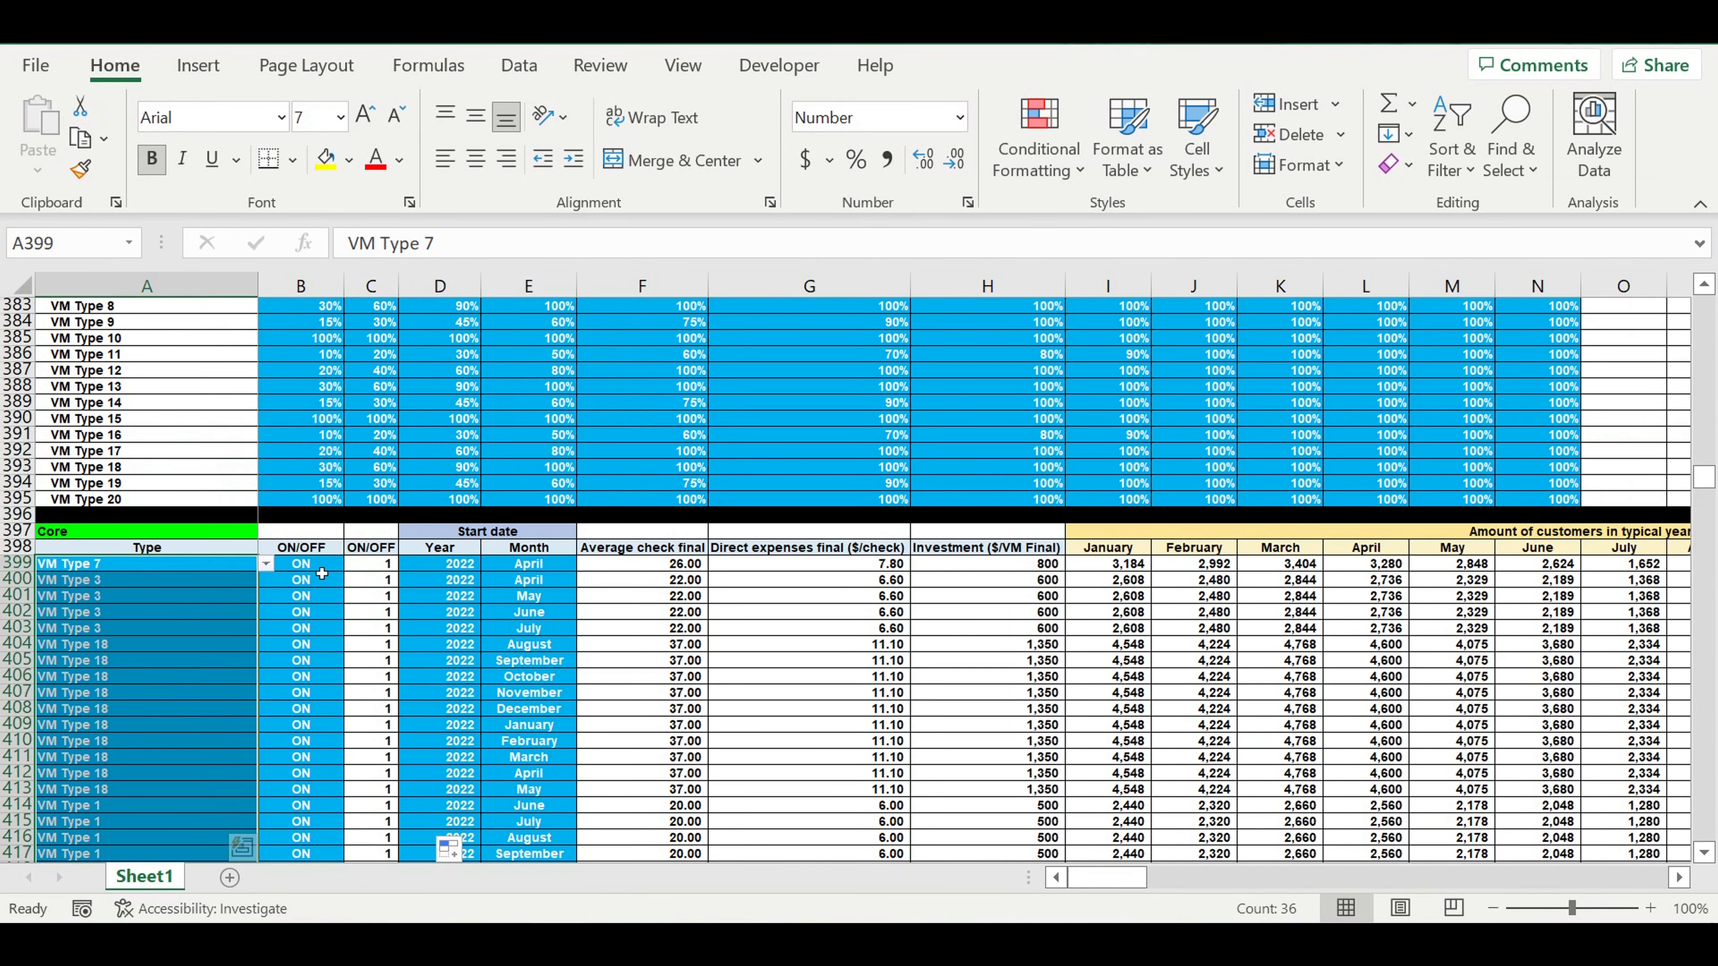
left_click_drag(319, 563, 303, 844)
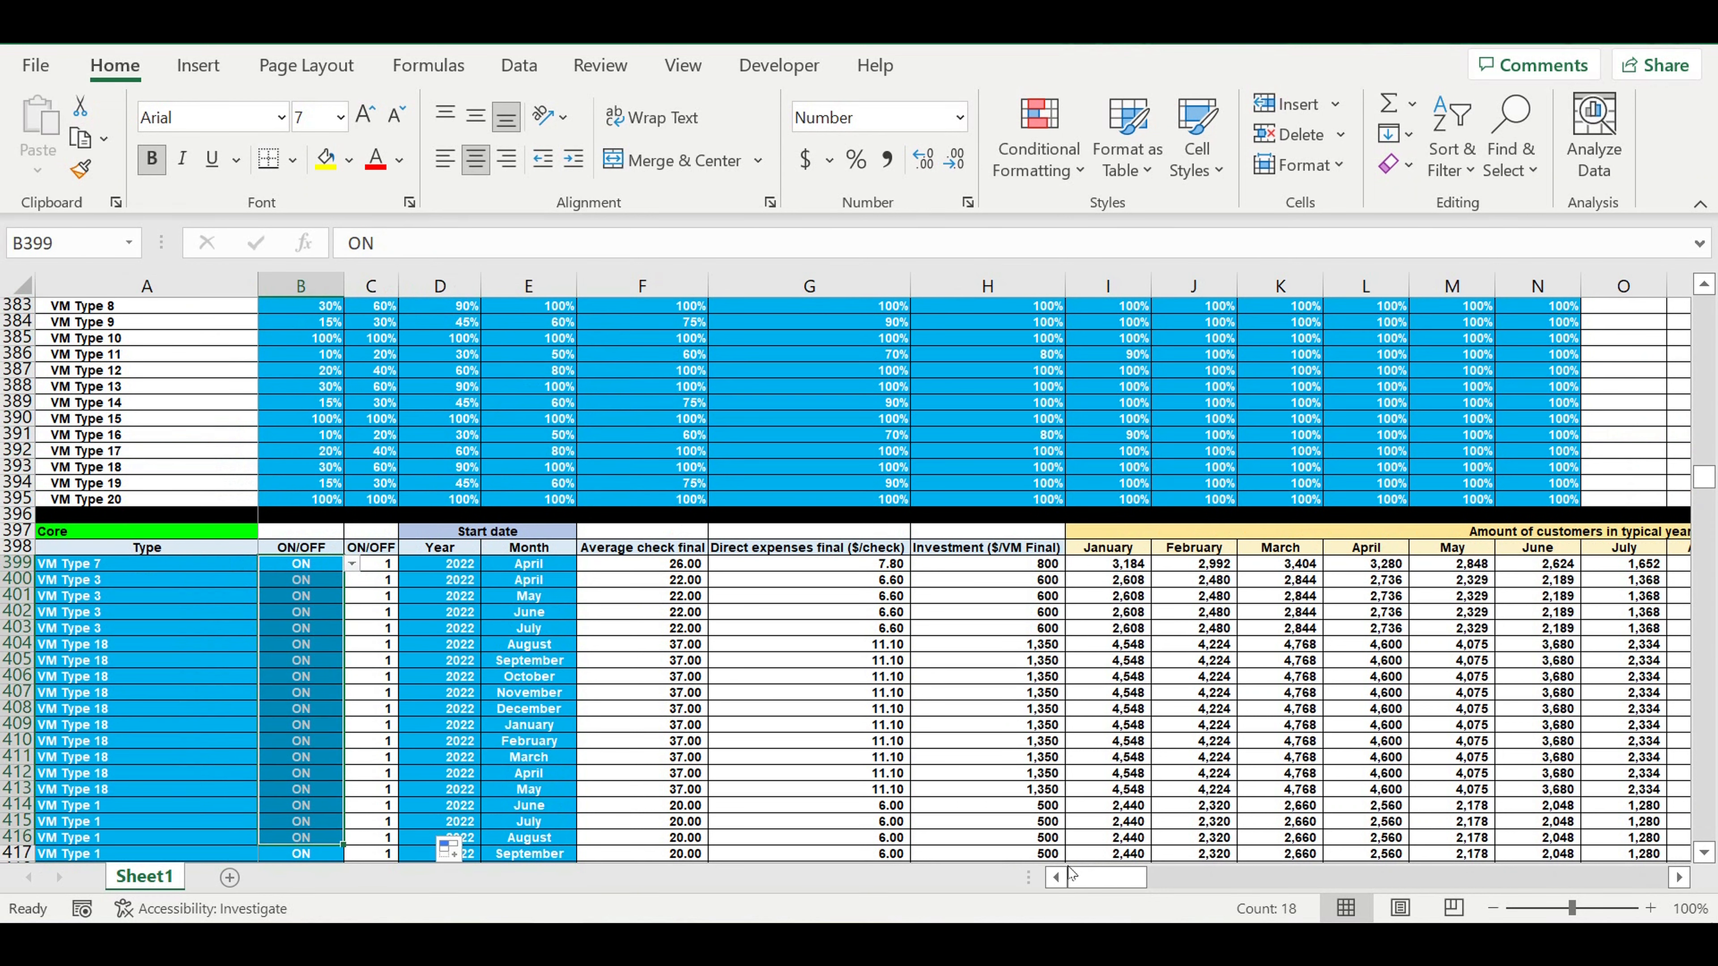
Examine the Core table's monthly customer amounts and the "Amount of customers reaching" percentages for periods 1 to 12 and then.
left_click_drag(1105, 883, 1216, 877)
left_click_drag(827, 566, 1614, 807)
left_click(714, 627)
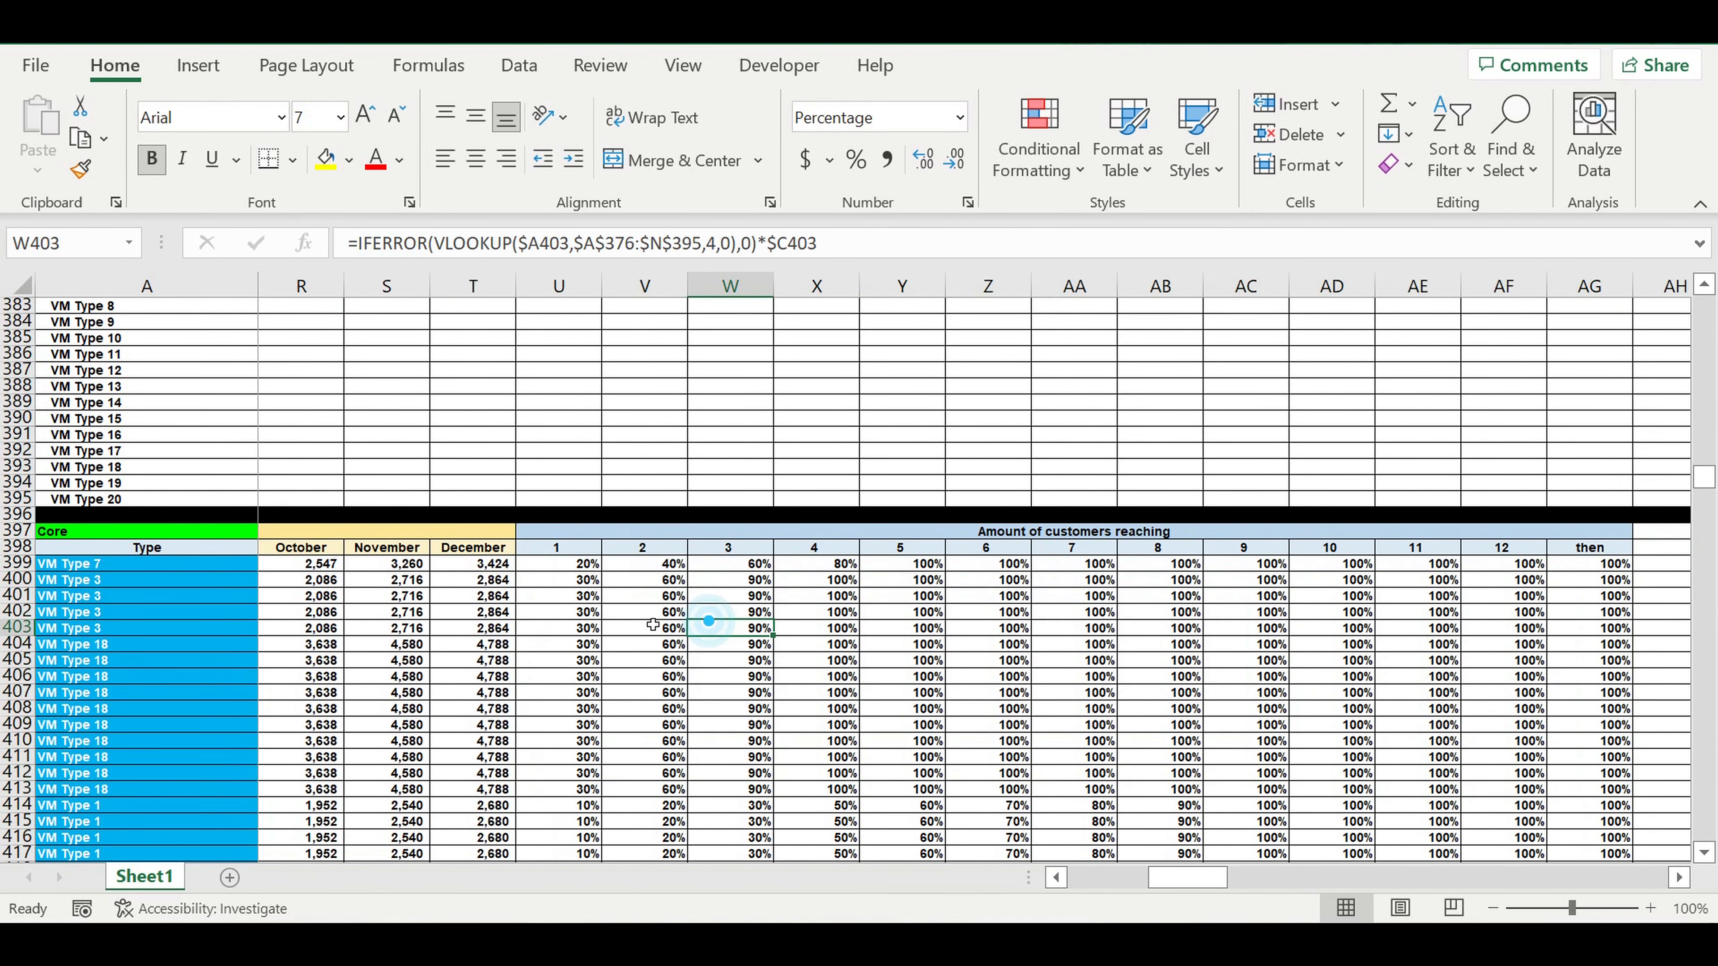
left_click(575, 611)
left_click_drag(561, 565, 1569, 763)
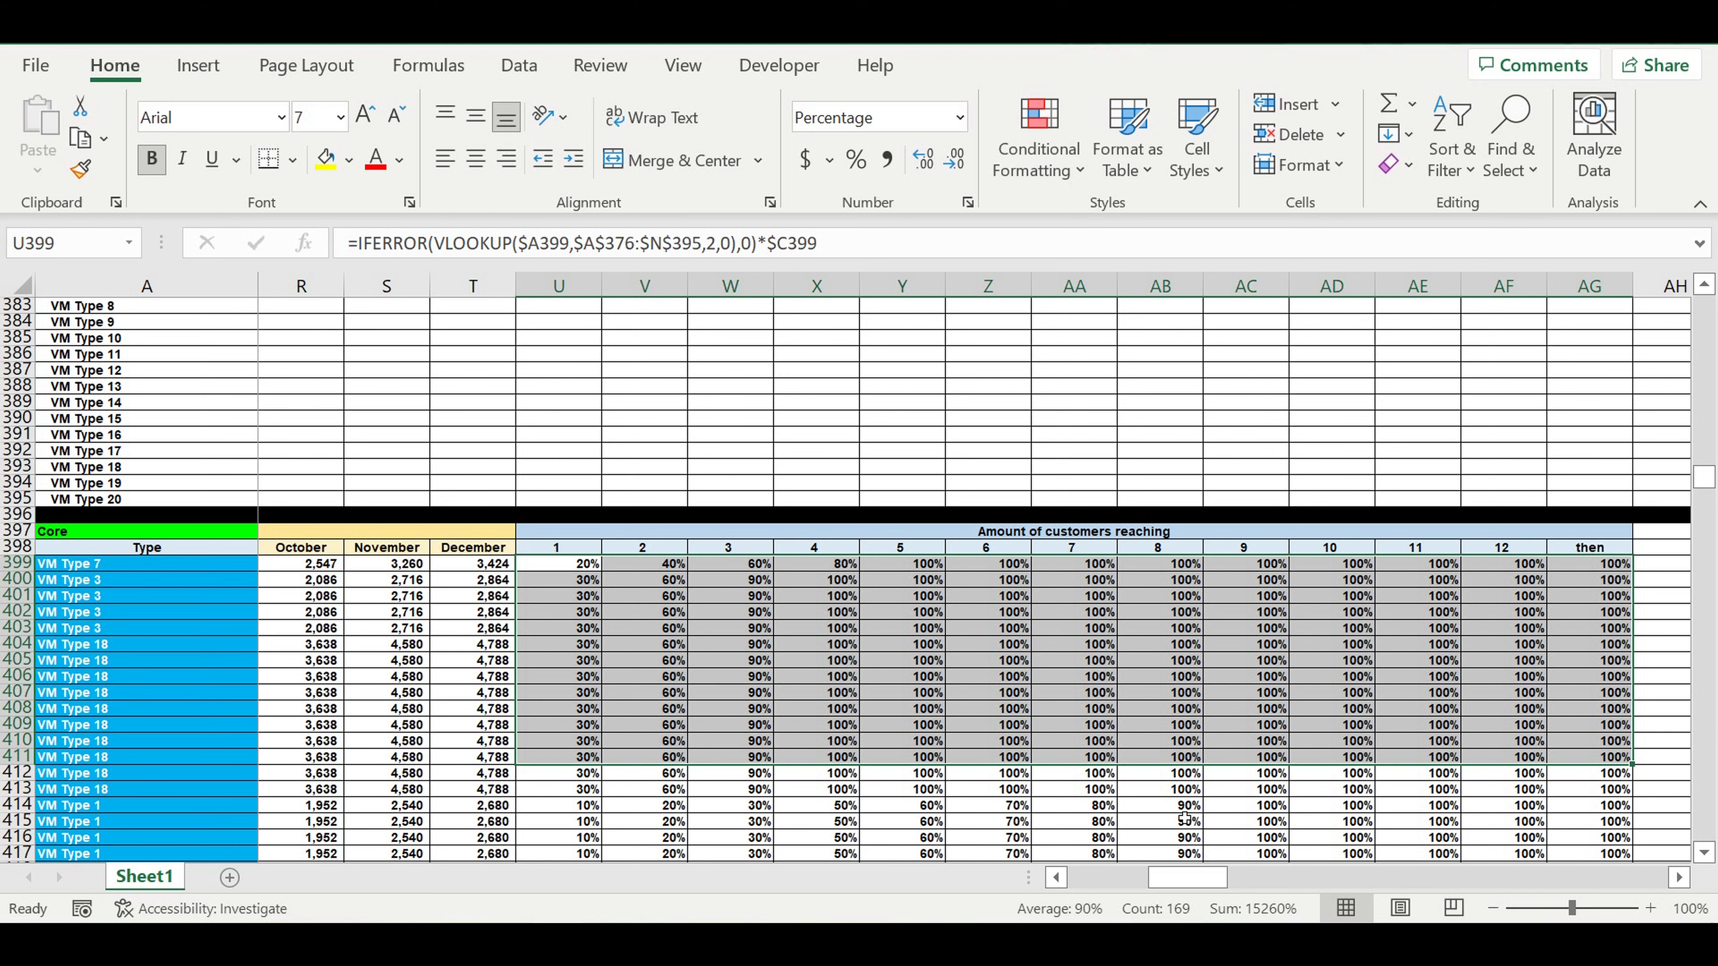
left_click_drag(1174, 877, 927, 873)
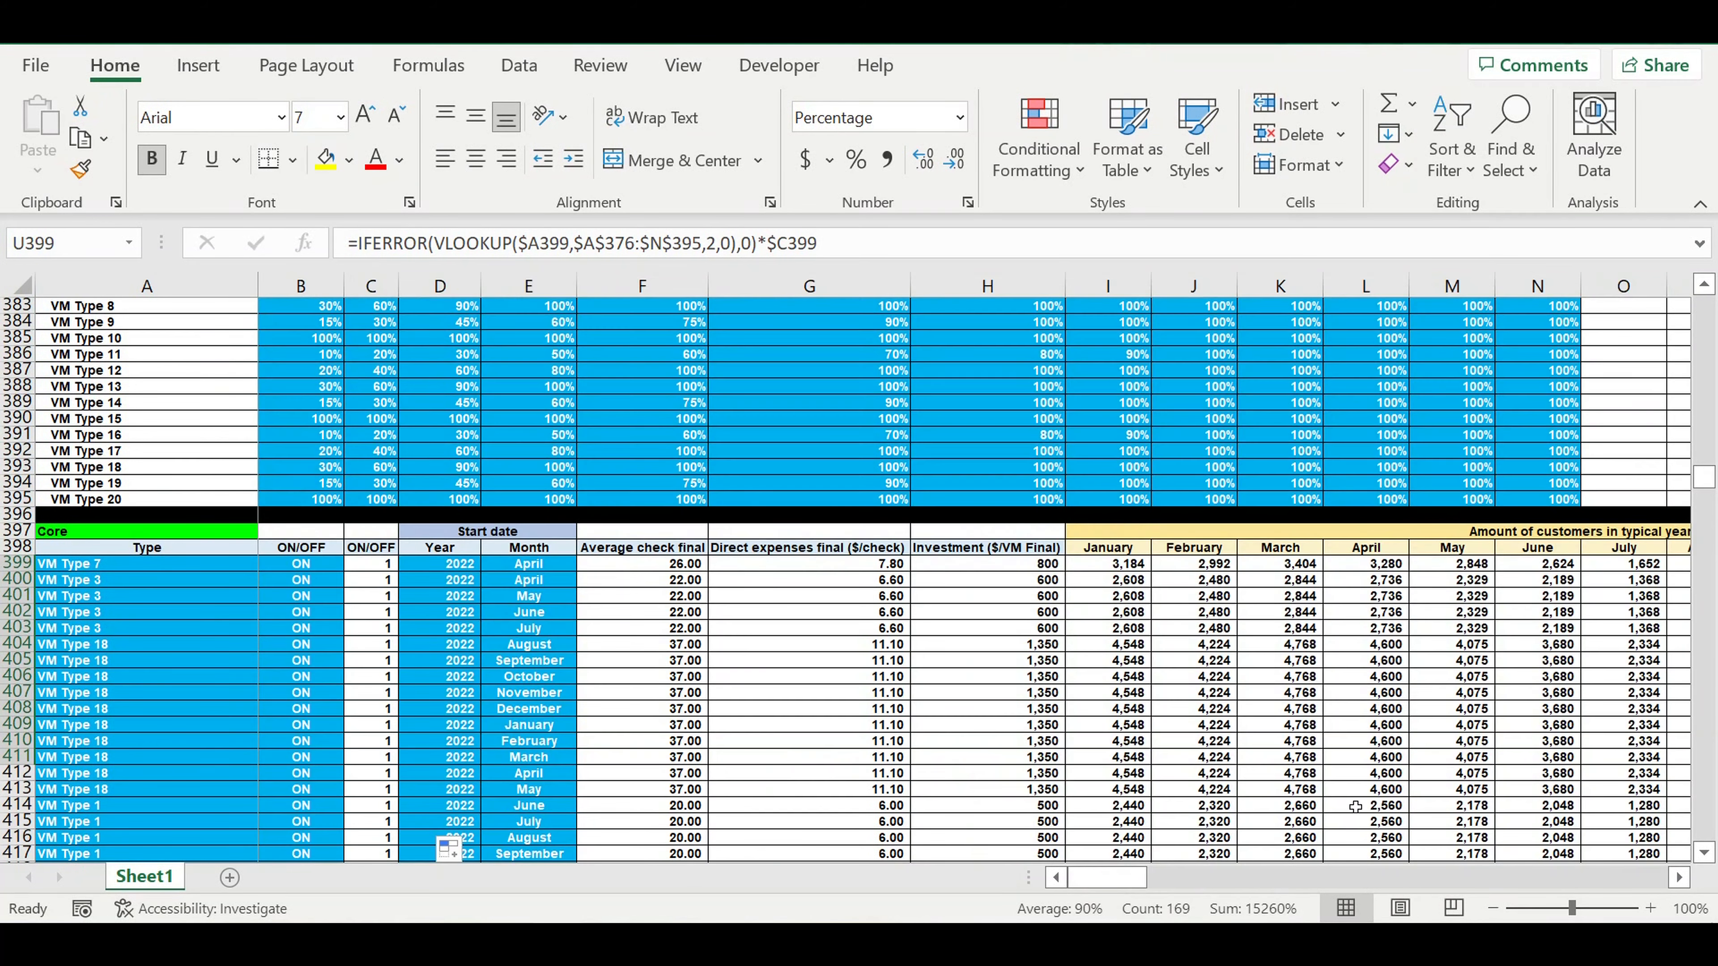
Examine the Operating Activity (0-1-2) table from its last rows up to its header at row 1006.
left_click_drag(1712, 487, 1706, 829)
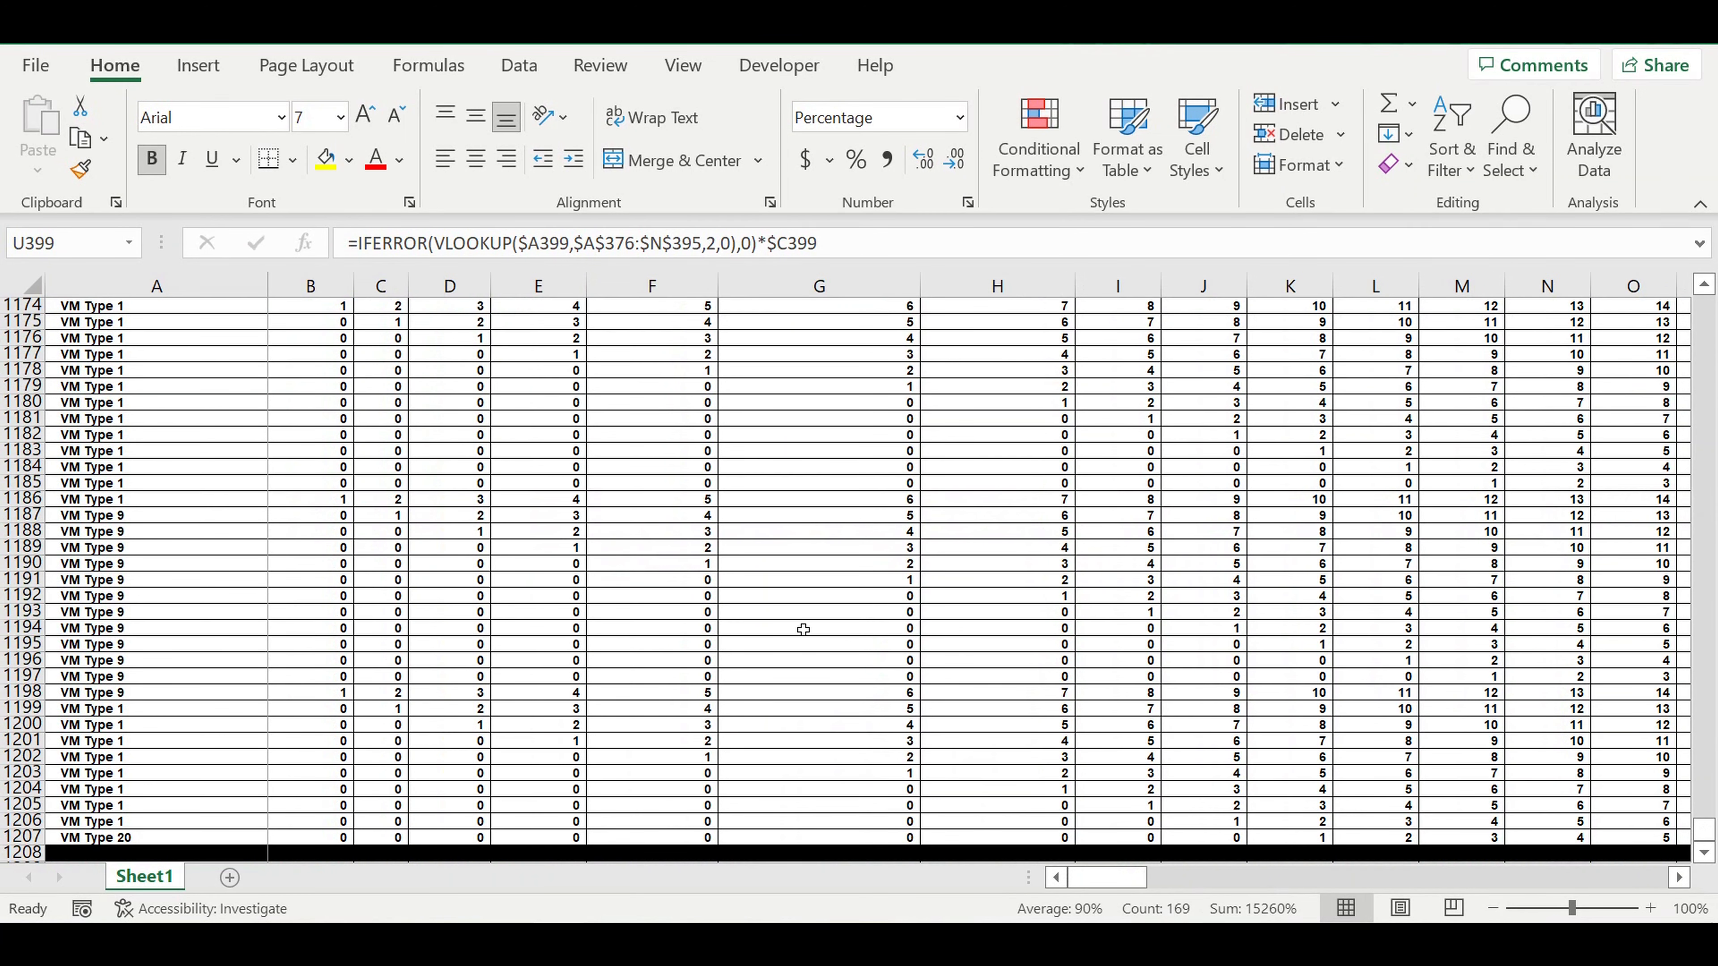
scroll(770, 610, "up", 8)
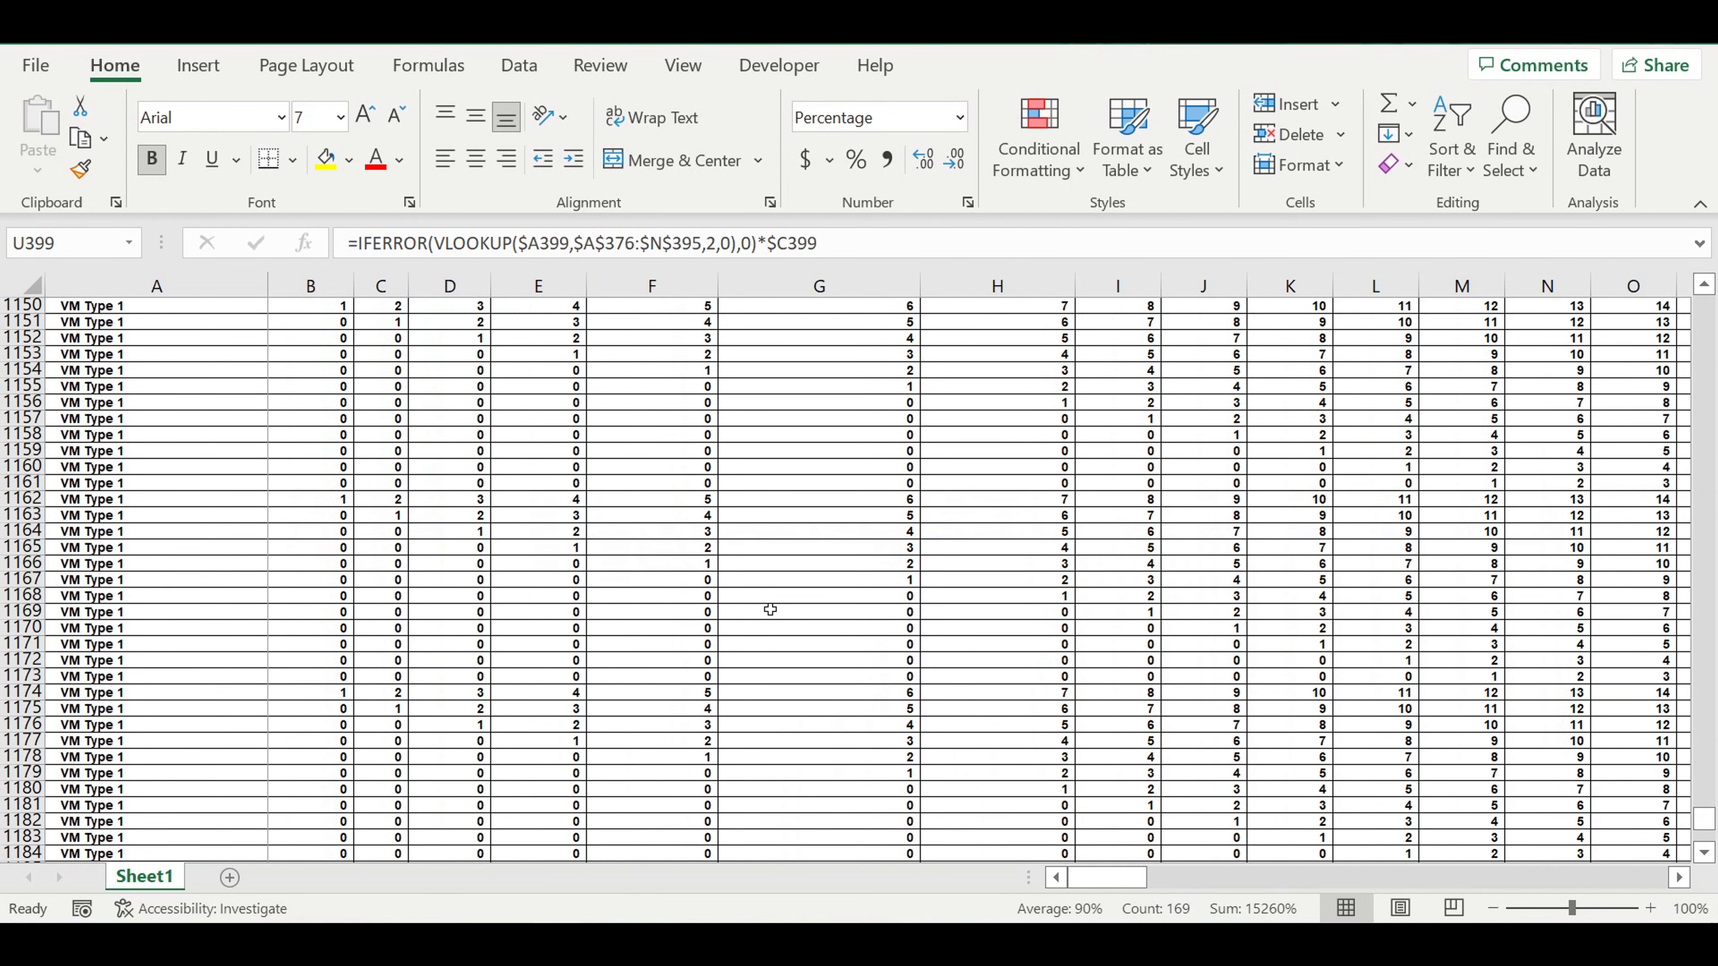
scroll(770, 610, "up", 1)
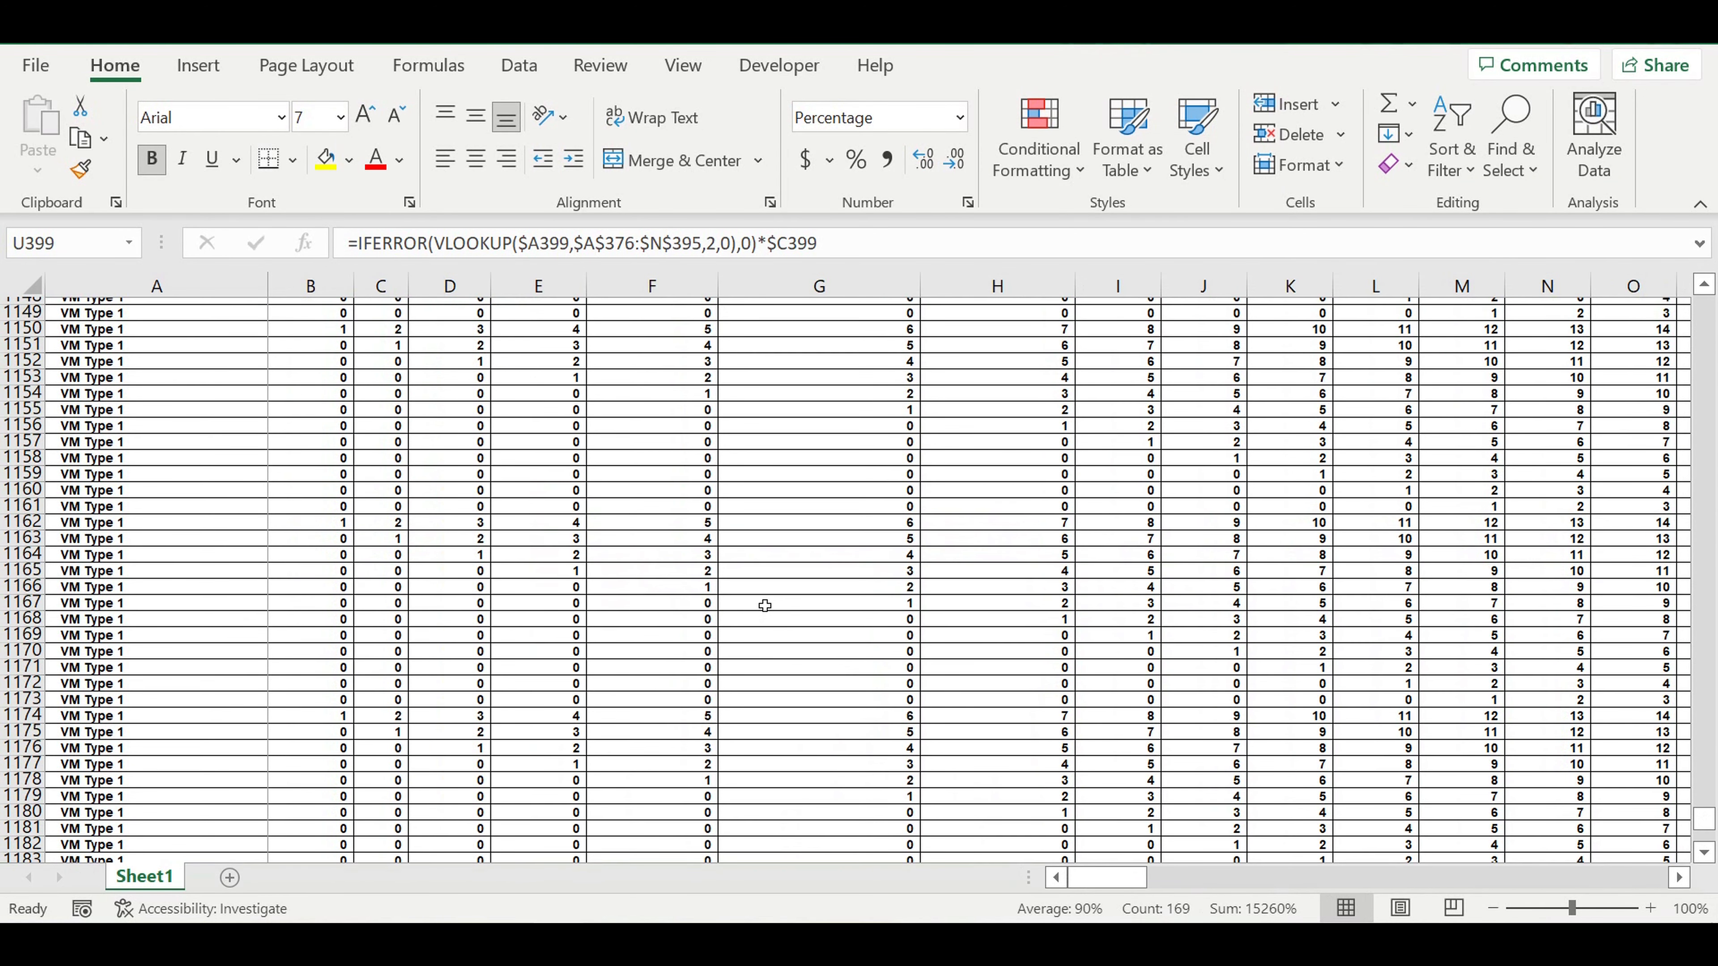
scroll(765, 606, "up", 14)
scroll(650, 533, "up", 5)
scroll(647, 530, "up", 11)
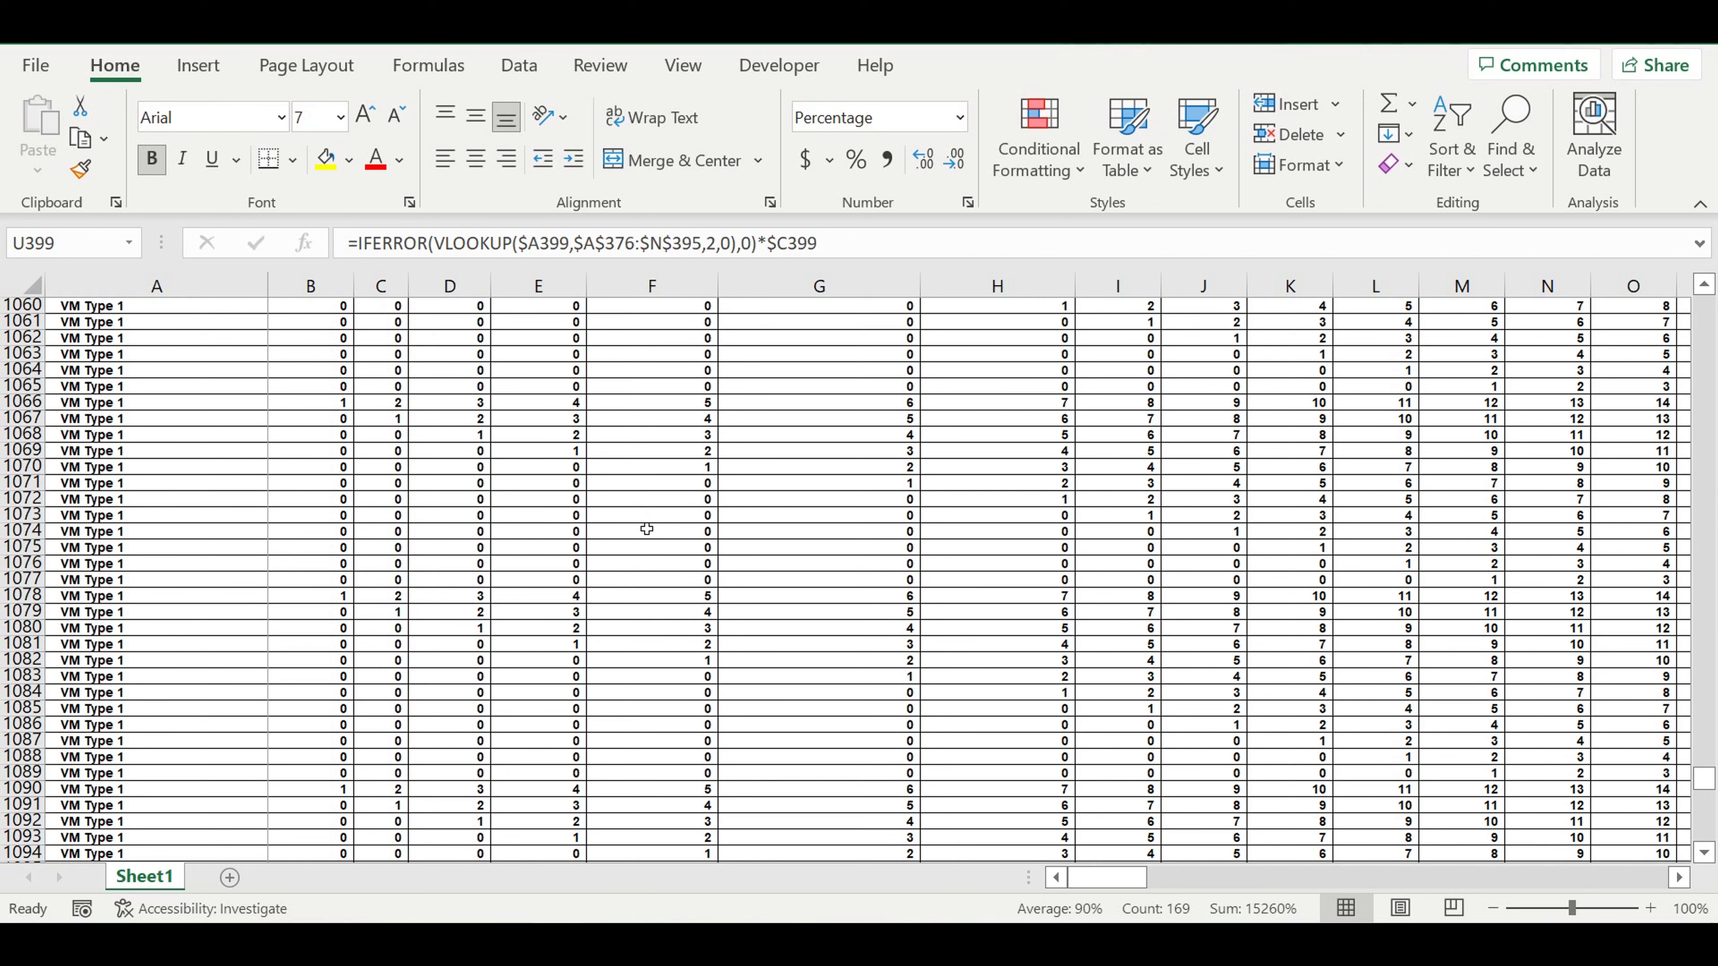
scroll(645, 528, "up", 17)
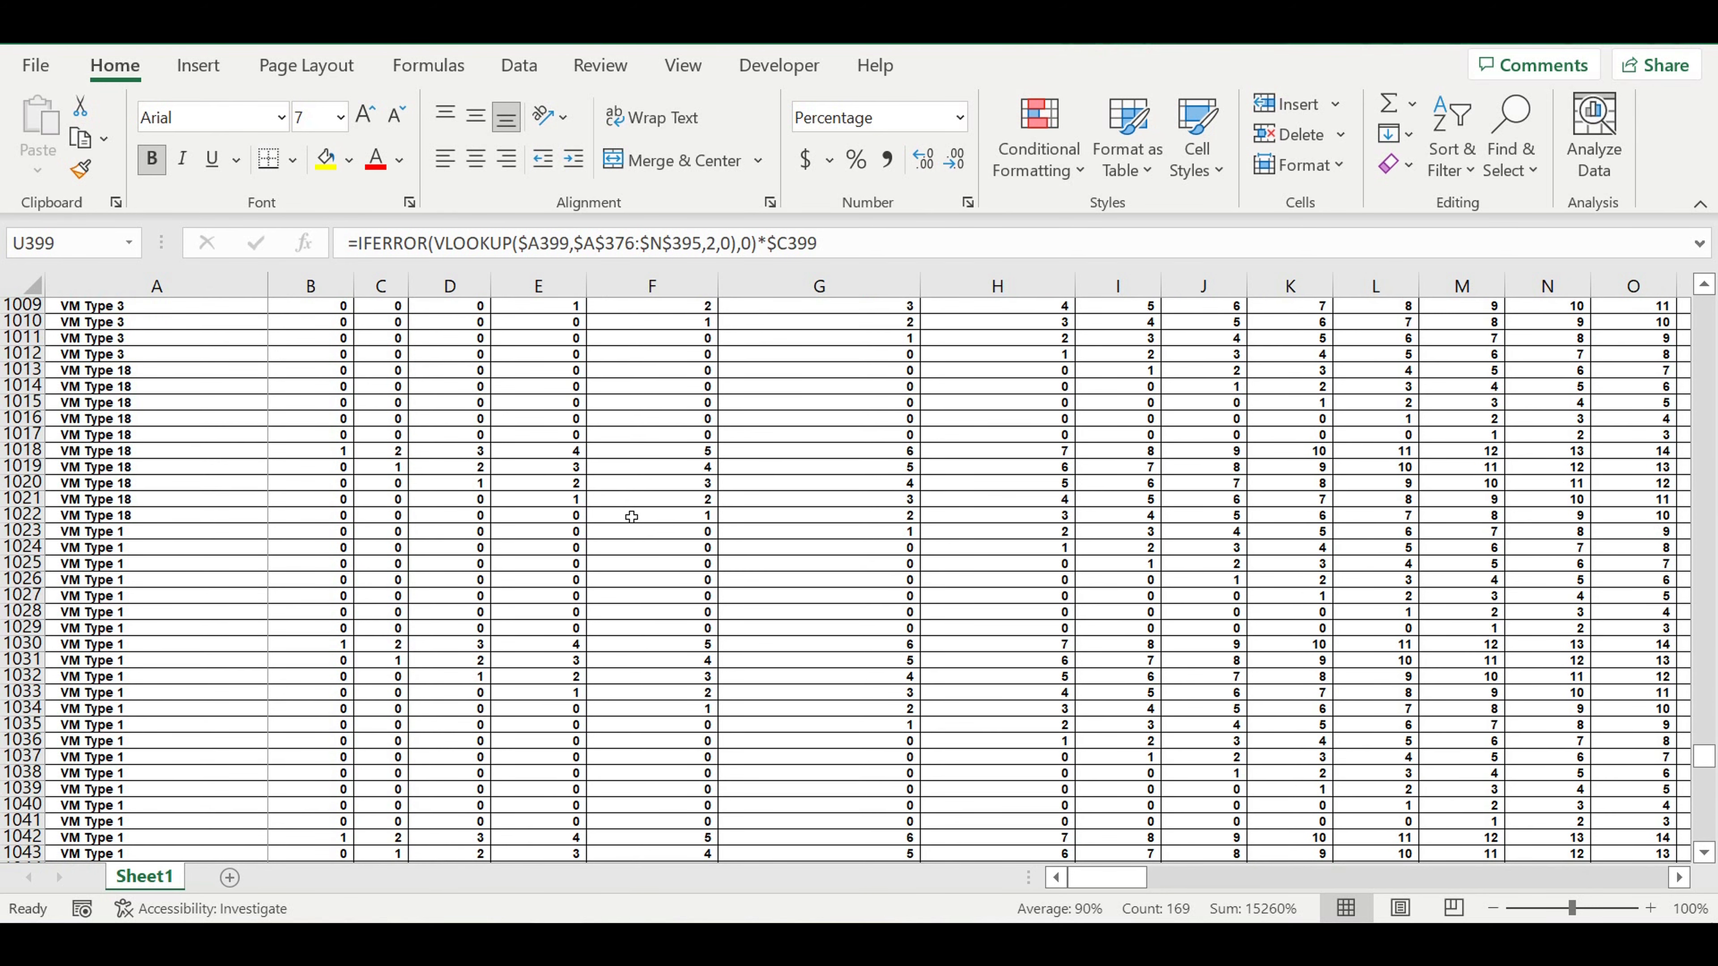
scroll(631, 516, "up", 18)
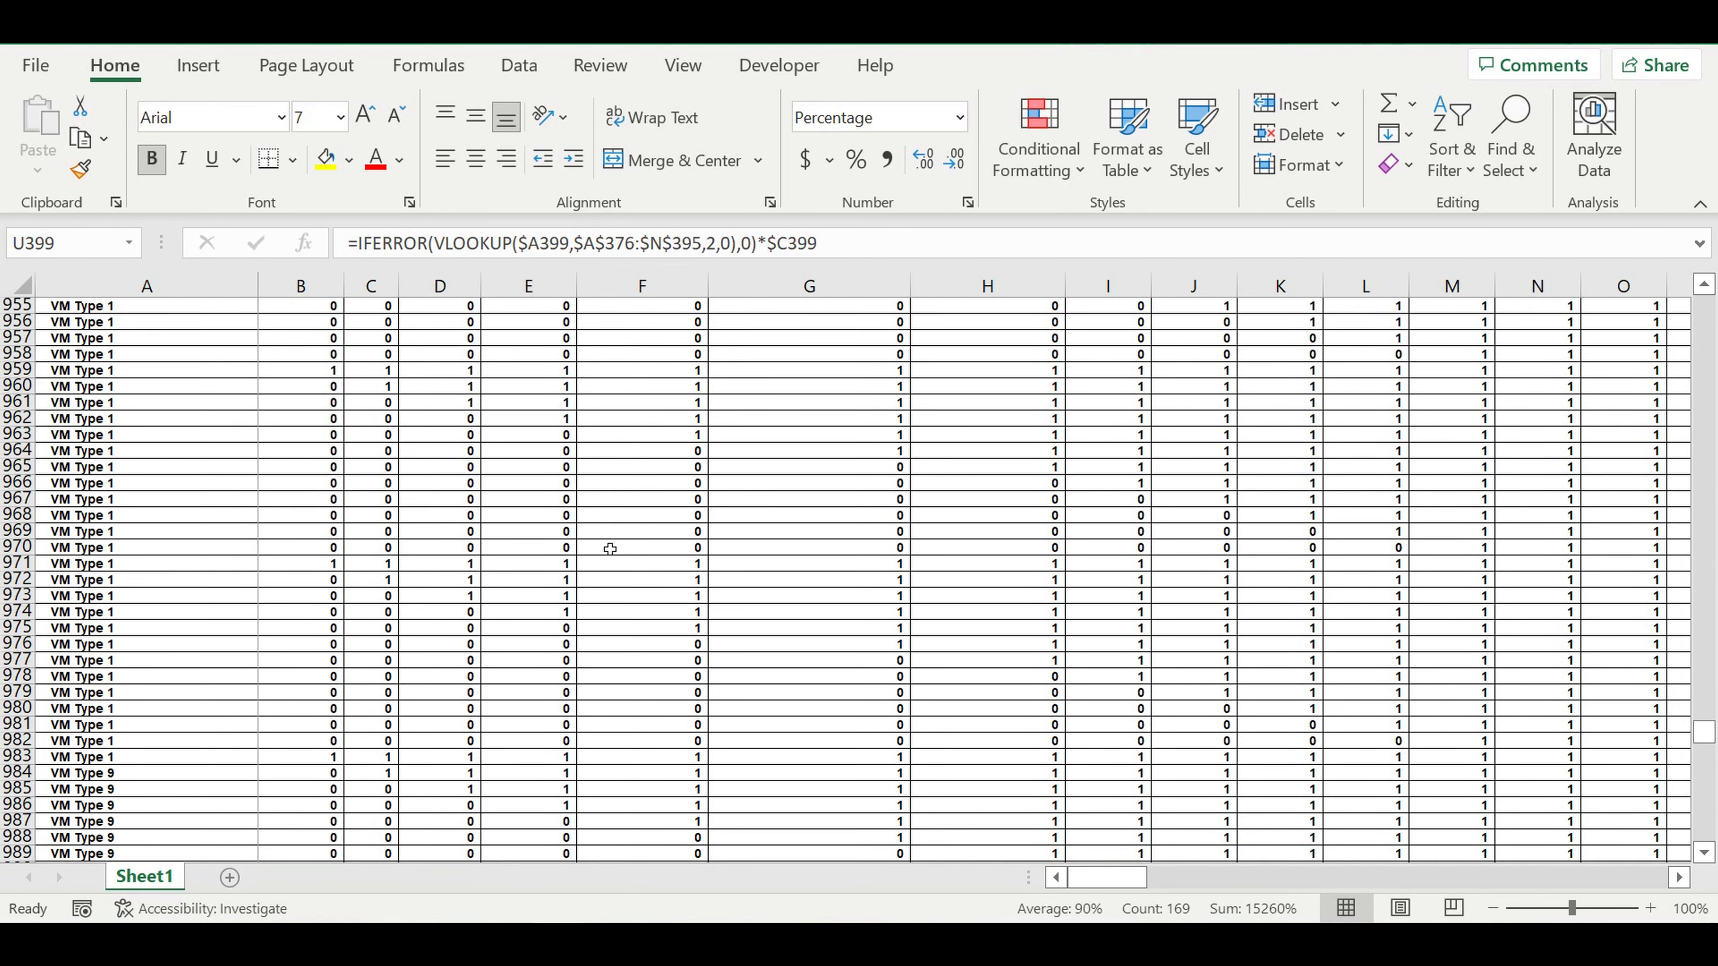
scroll(610, 549, "down", 4)
scroll(606, 547, "down", 5)
scroll(607, 552, "down", 2)
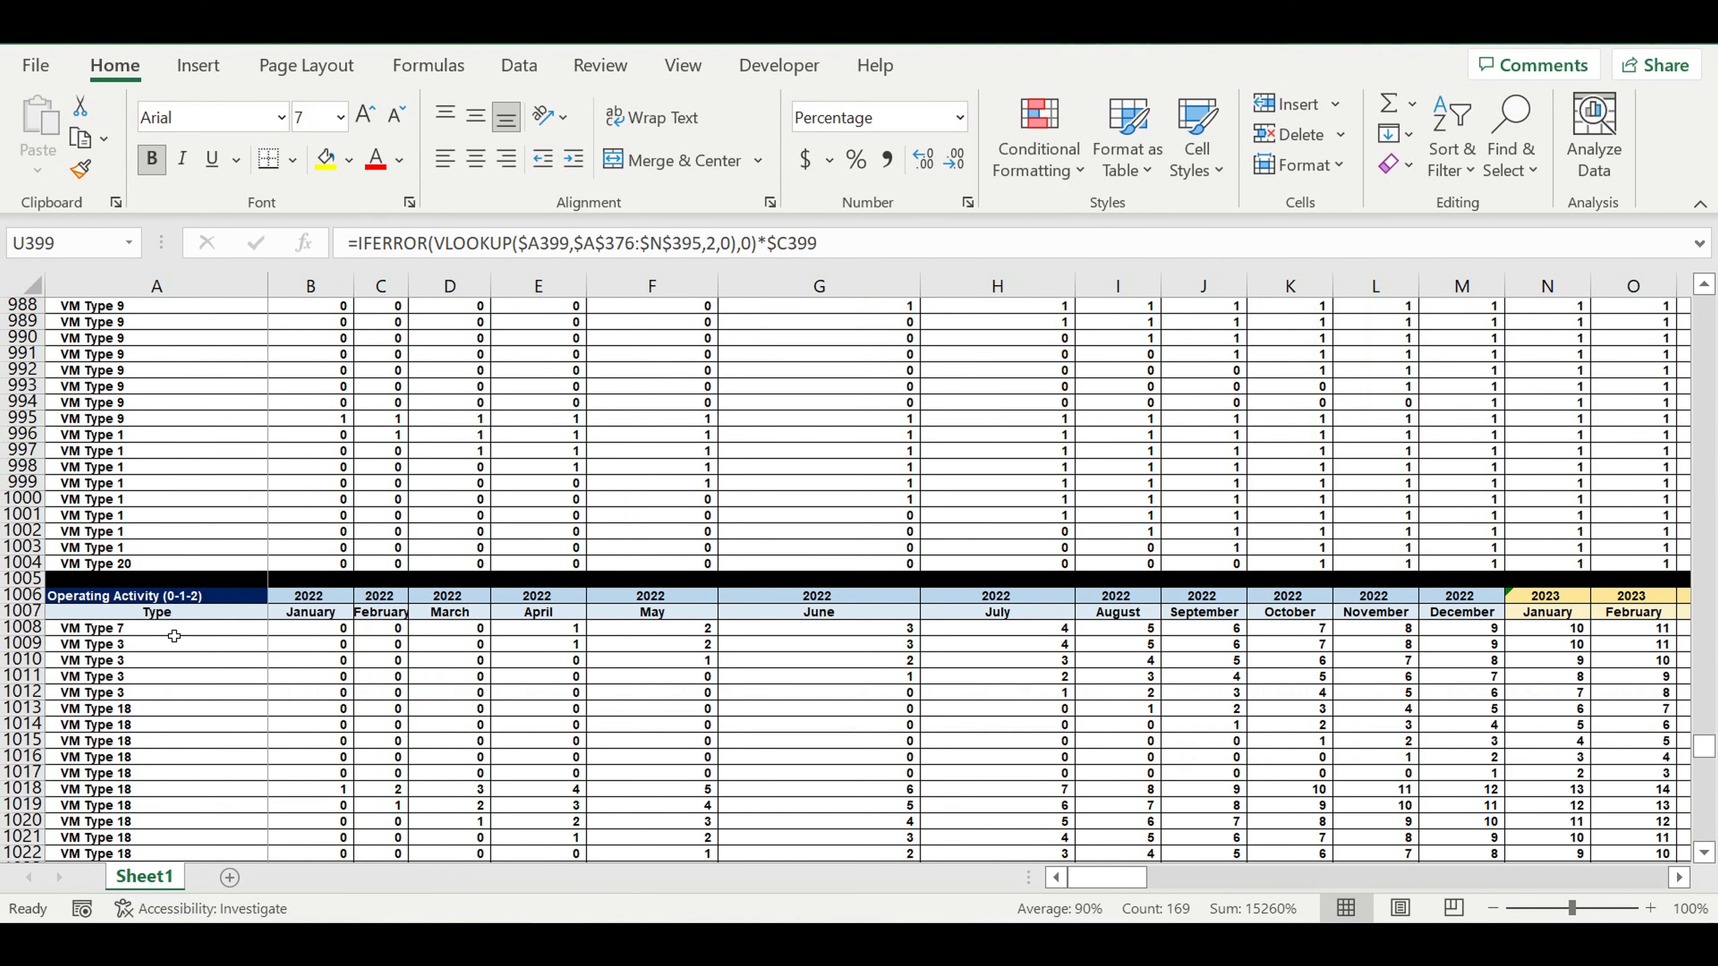
Copy the Operating Activity header rows 1006 and 1007 to row 1209, below the black separator row.
left_click_drag(26, 595, 40, 612)
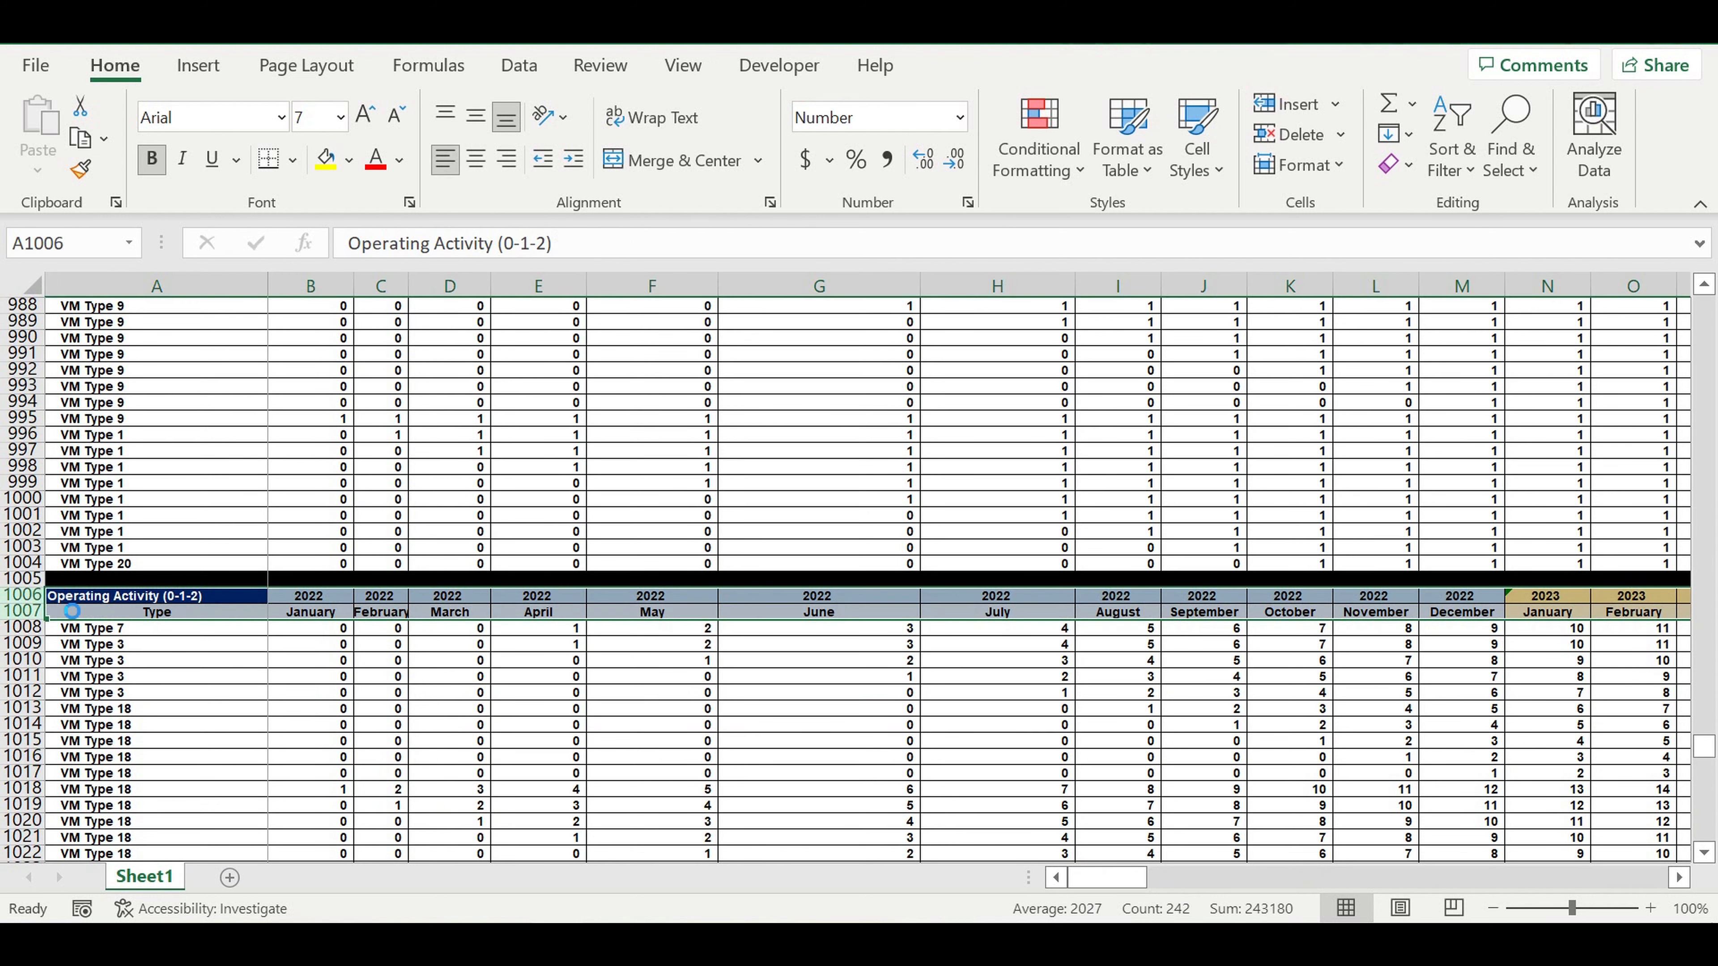
key("ctrl+c")
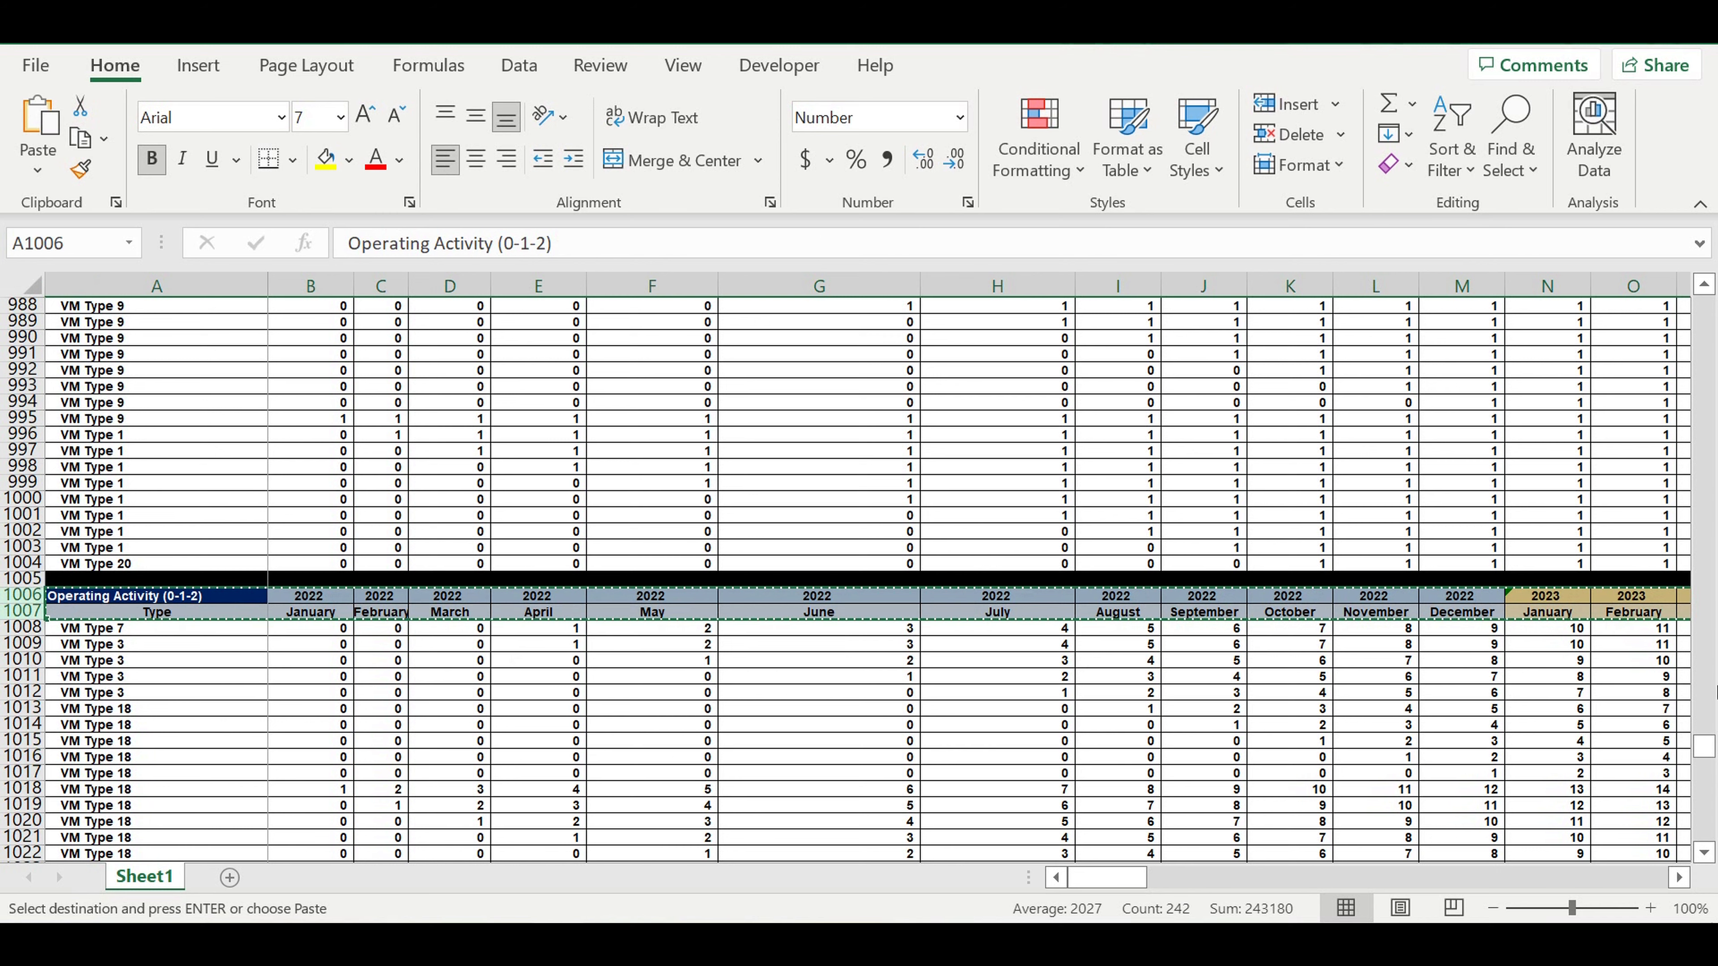
left_click_drag(1705, 745, 1495, 829)
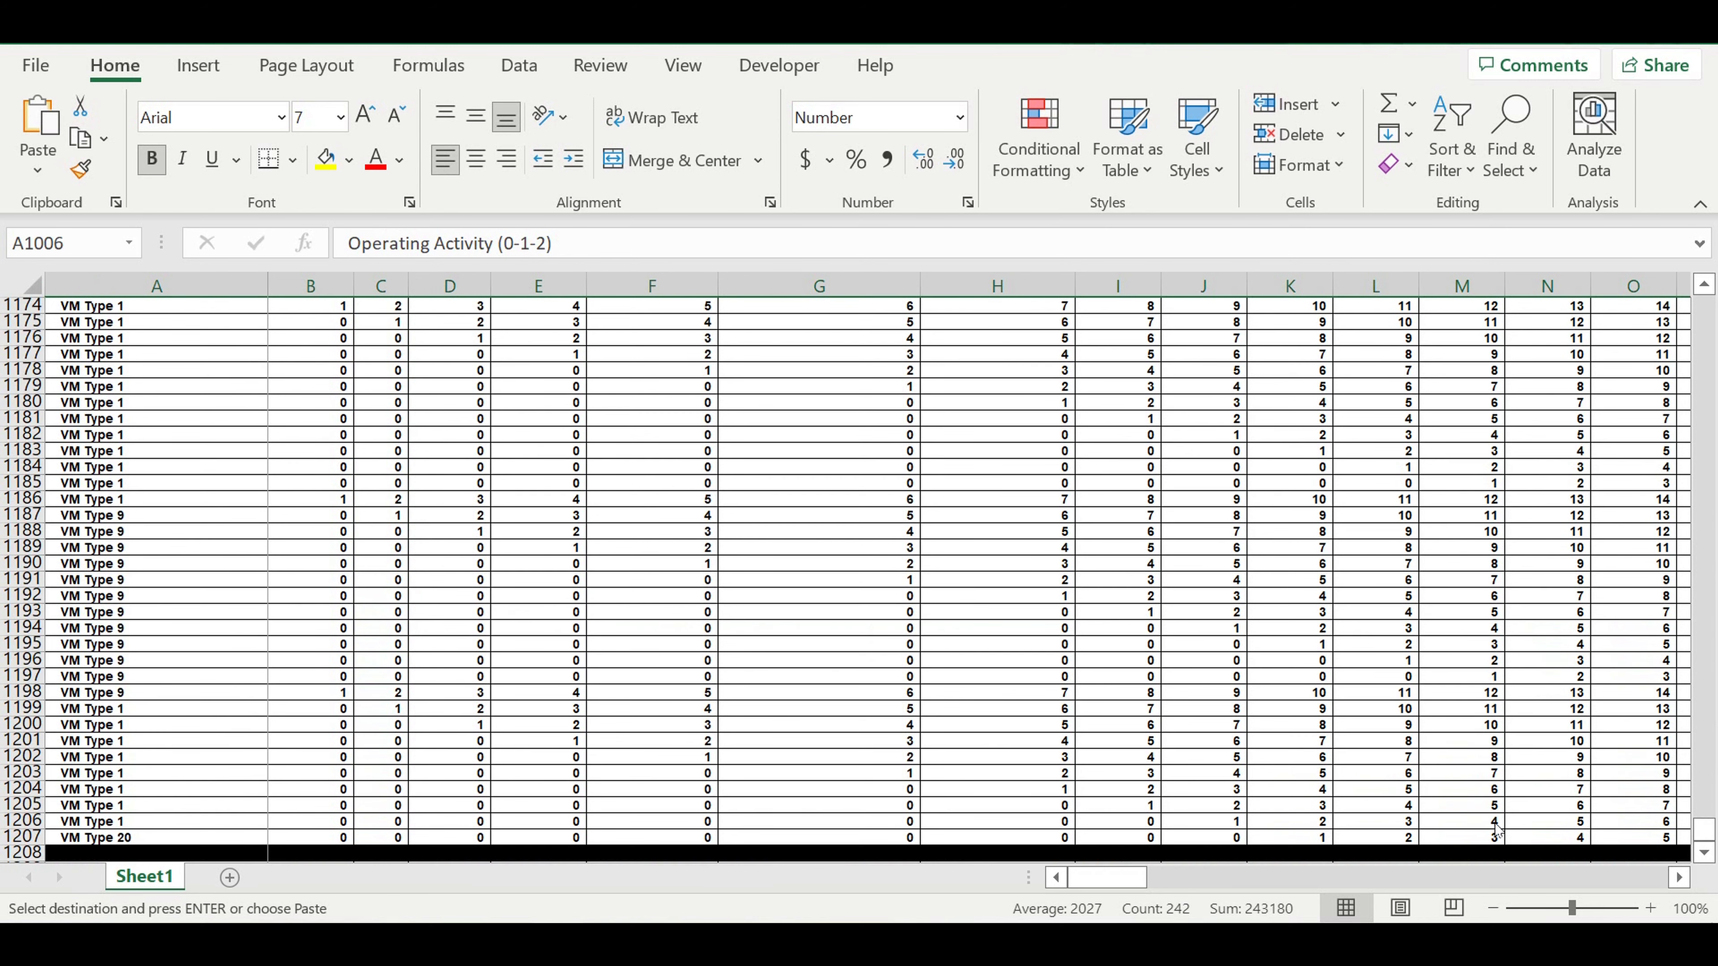
scroll(667, 625, "down", 3)
left_click(131, 729)
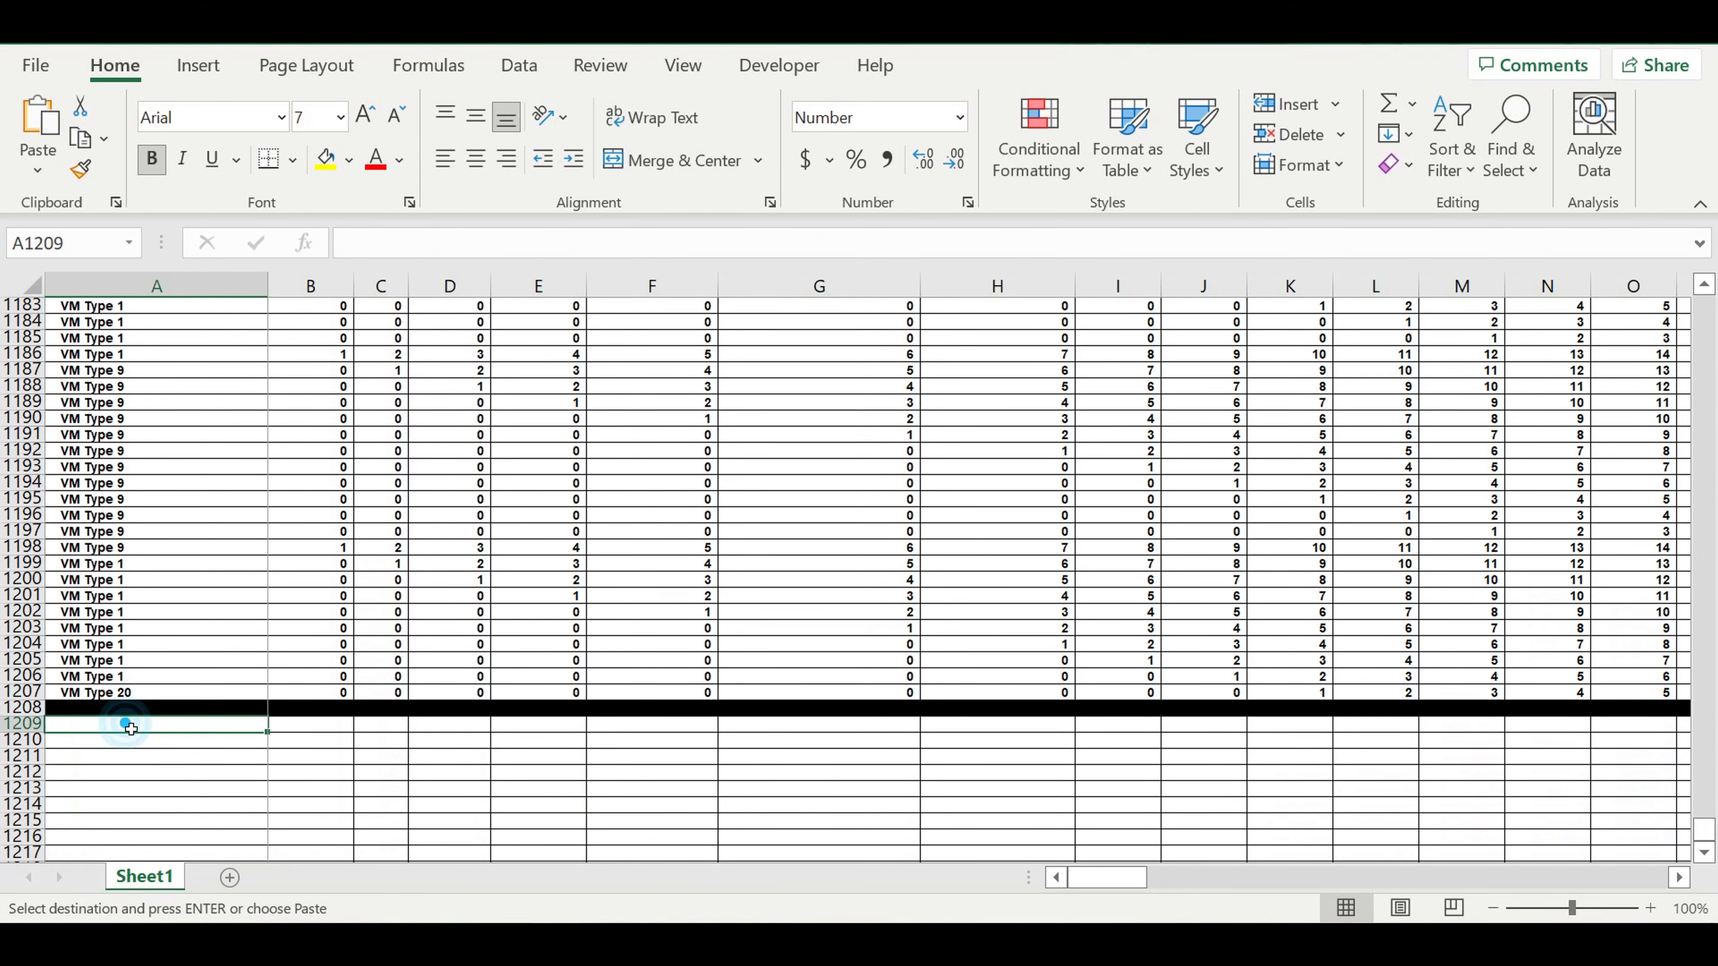
key("ctrl+v")
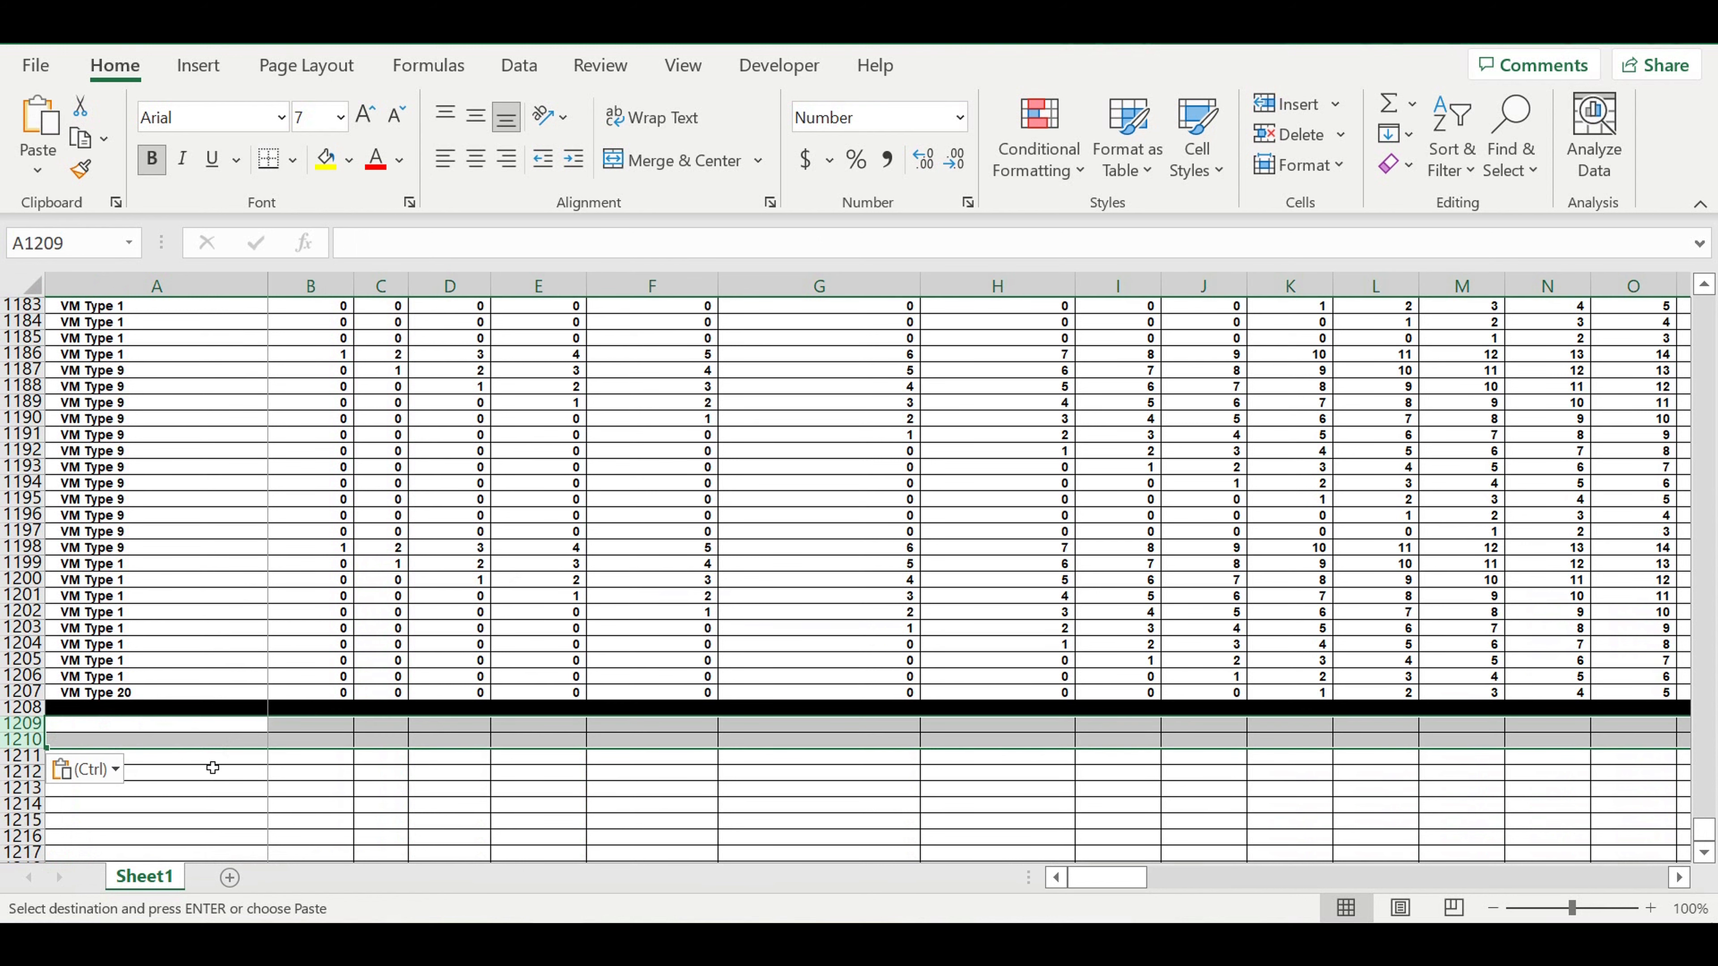
left_click(345, 775)
Link the first year cell B1209 of the copied header to the start year in E1.
left_click(322, 729)
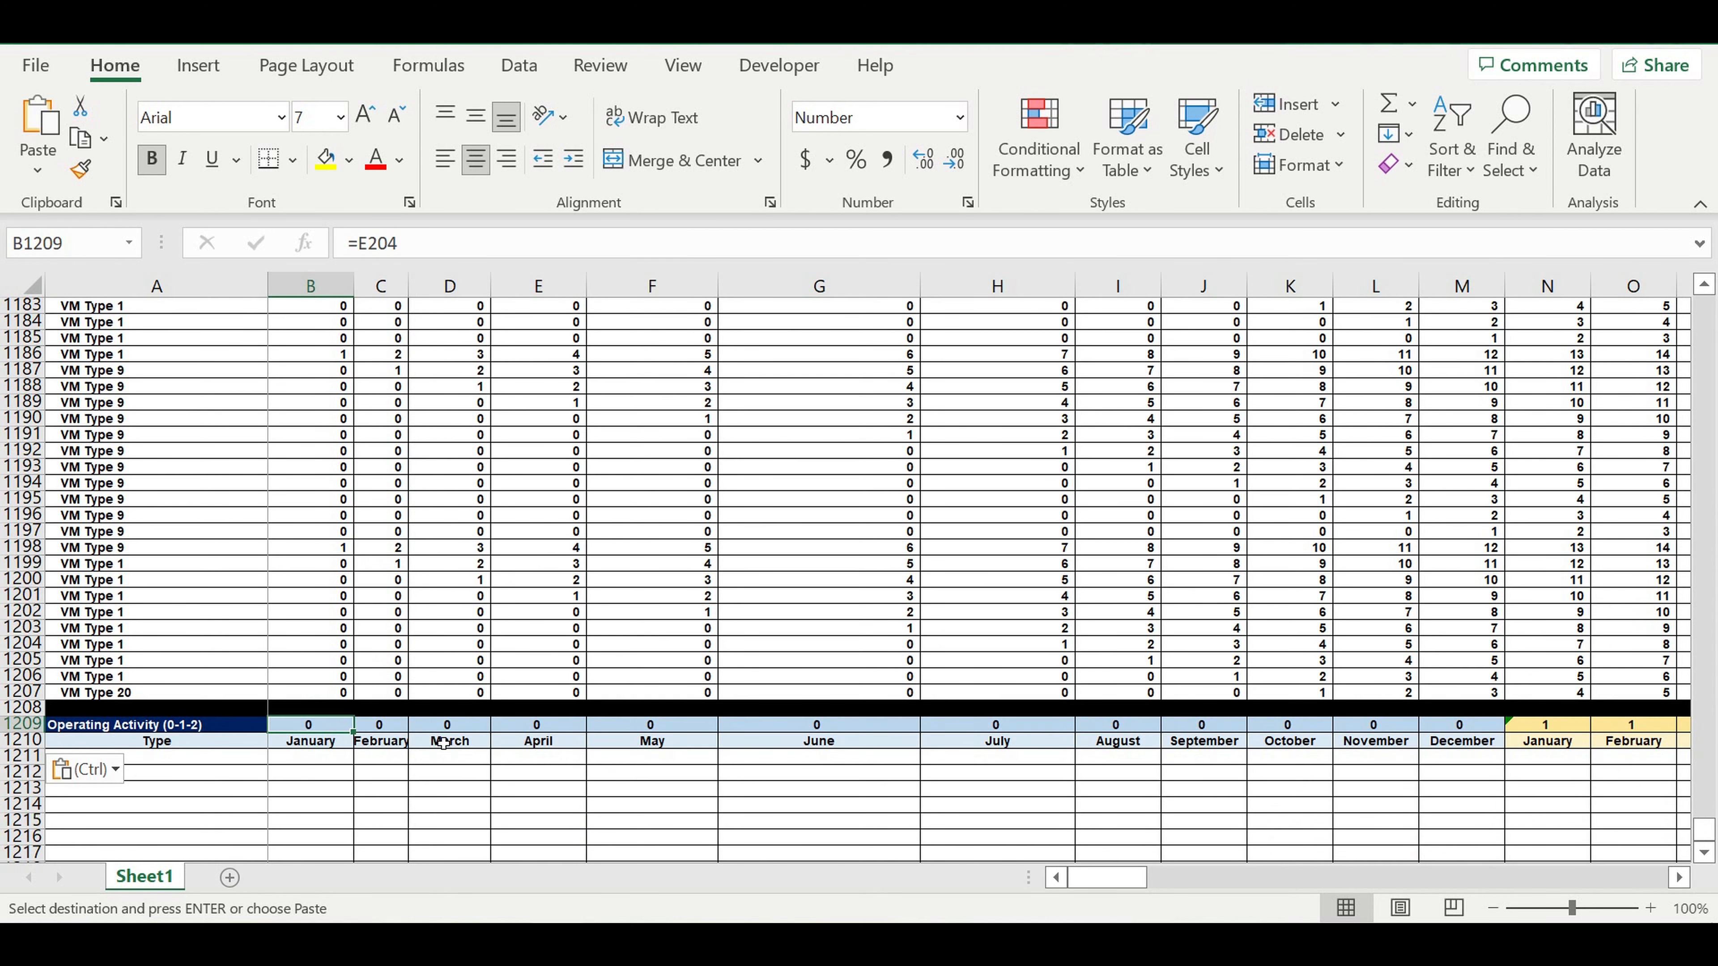
type("=")
left_click_drag(1703, 830, 1485, 136)
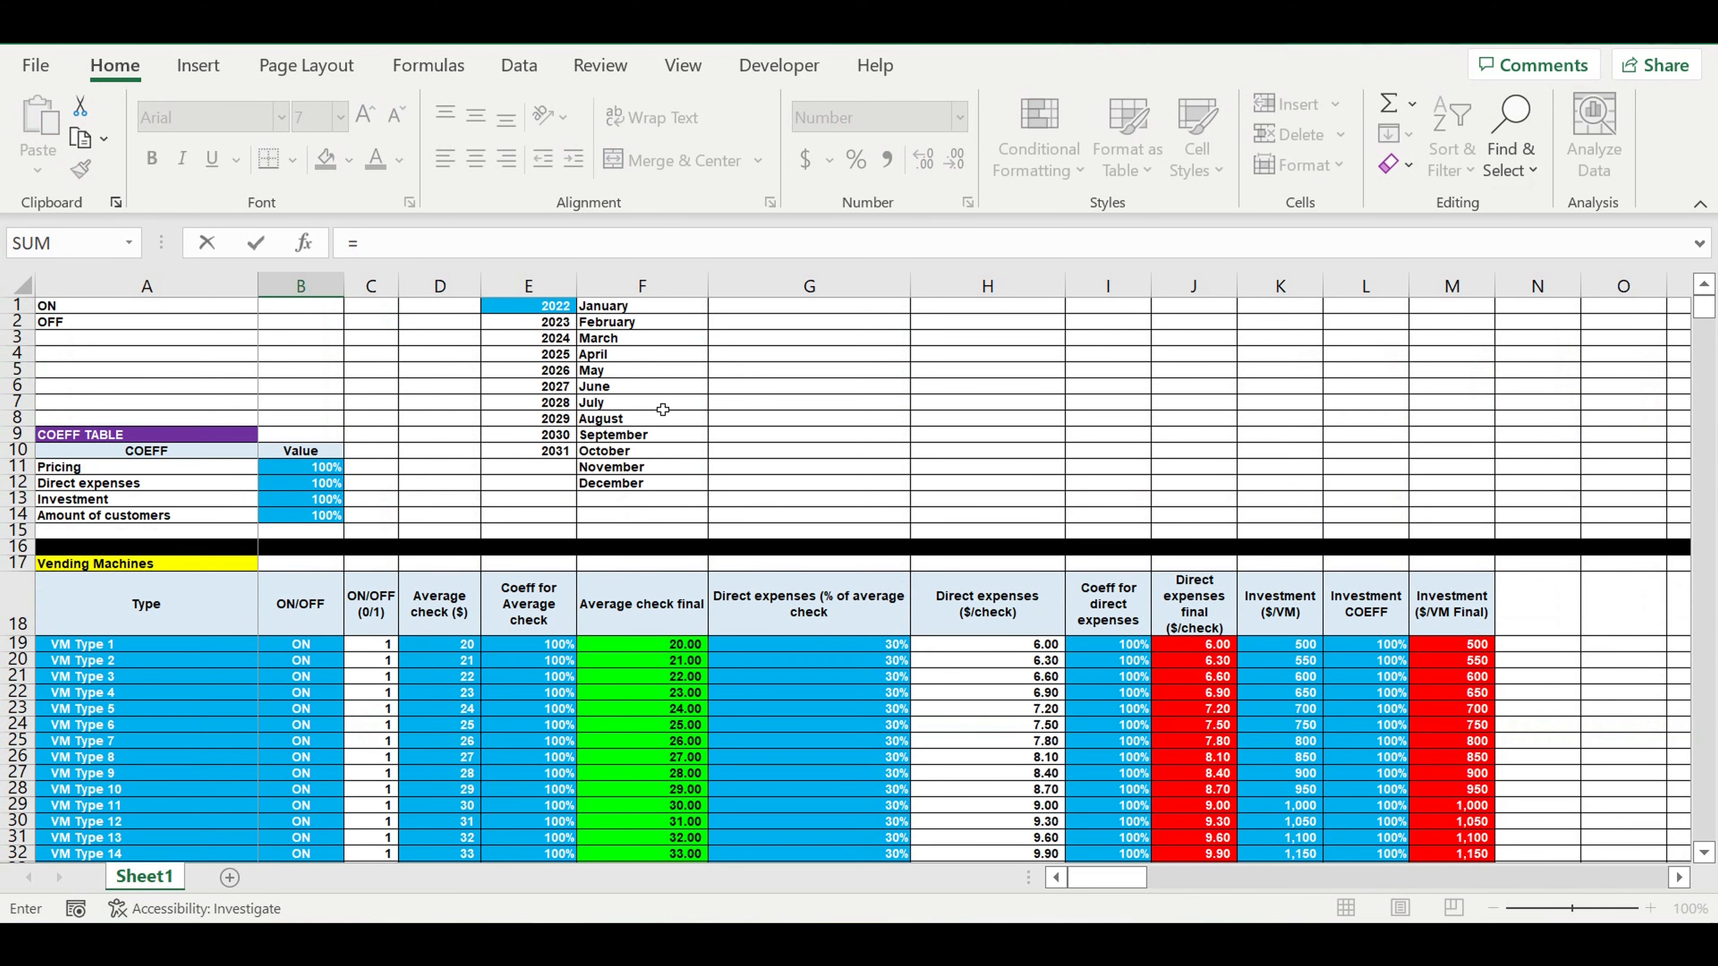
left_click(550, 310)
key("Return")
Retitle the copied header in A1209 as "Reaching planned revenues (%)".
scroll(453, 670, "down", 5)
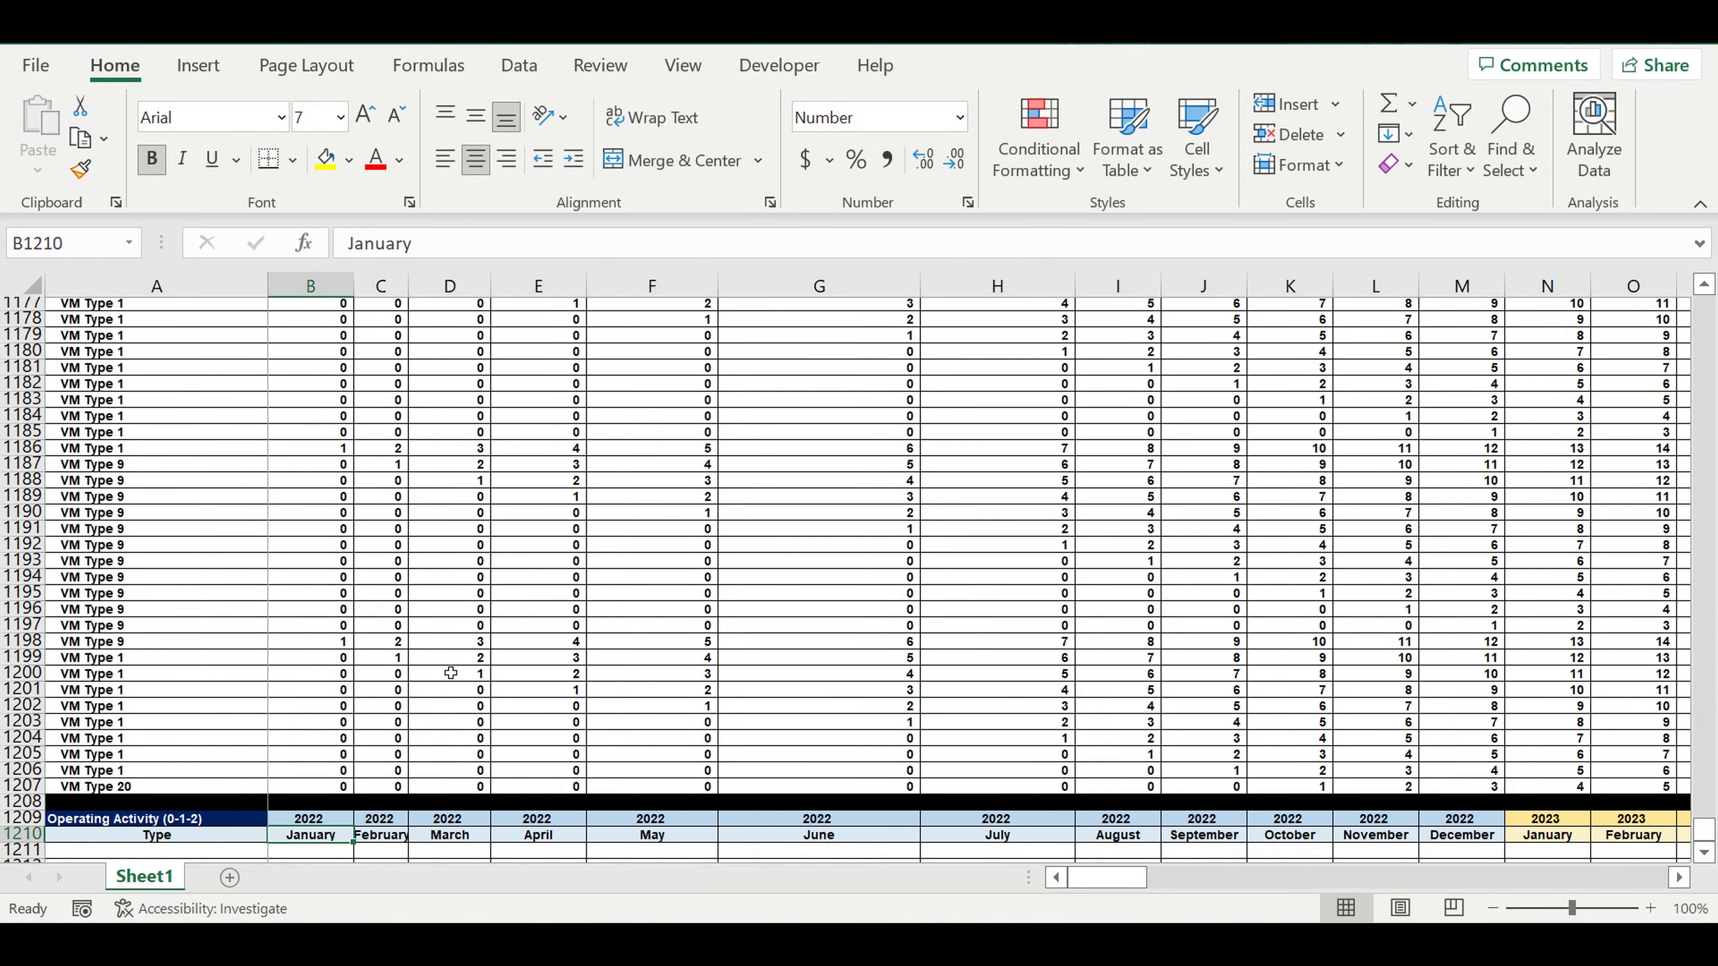
left_click(231, 604)
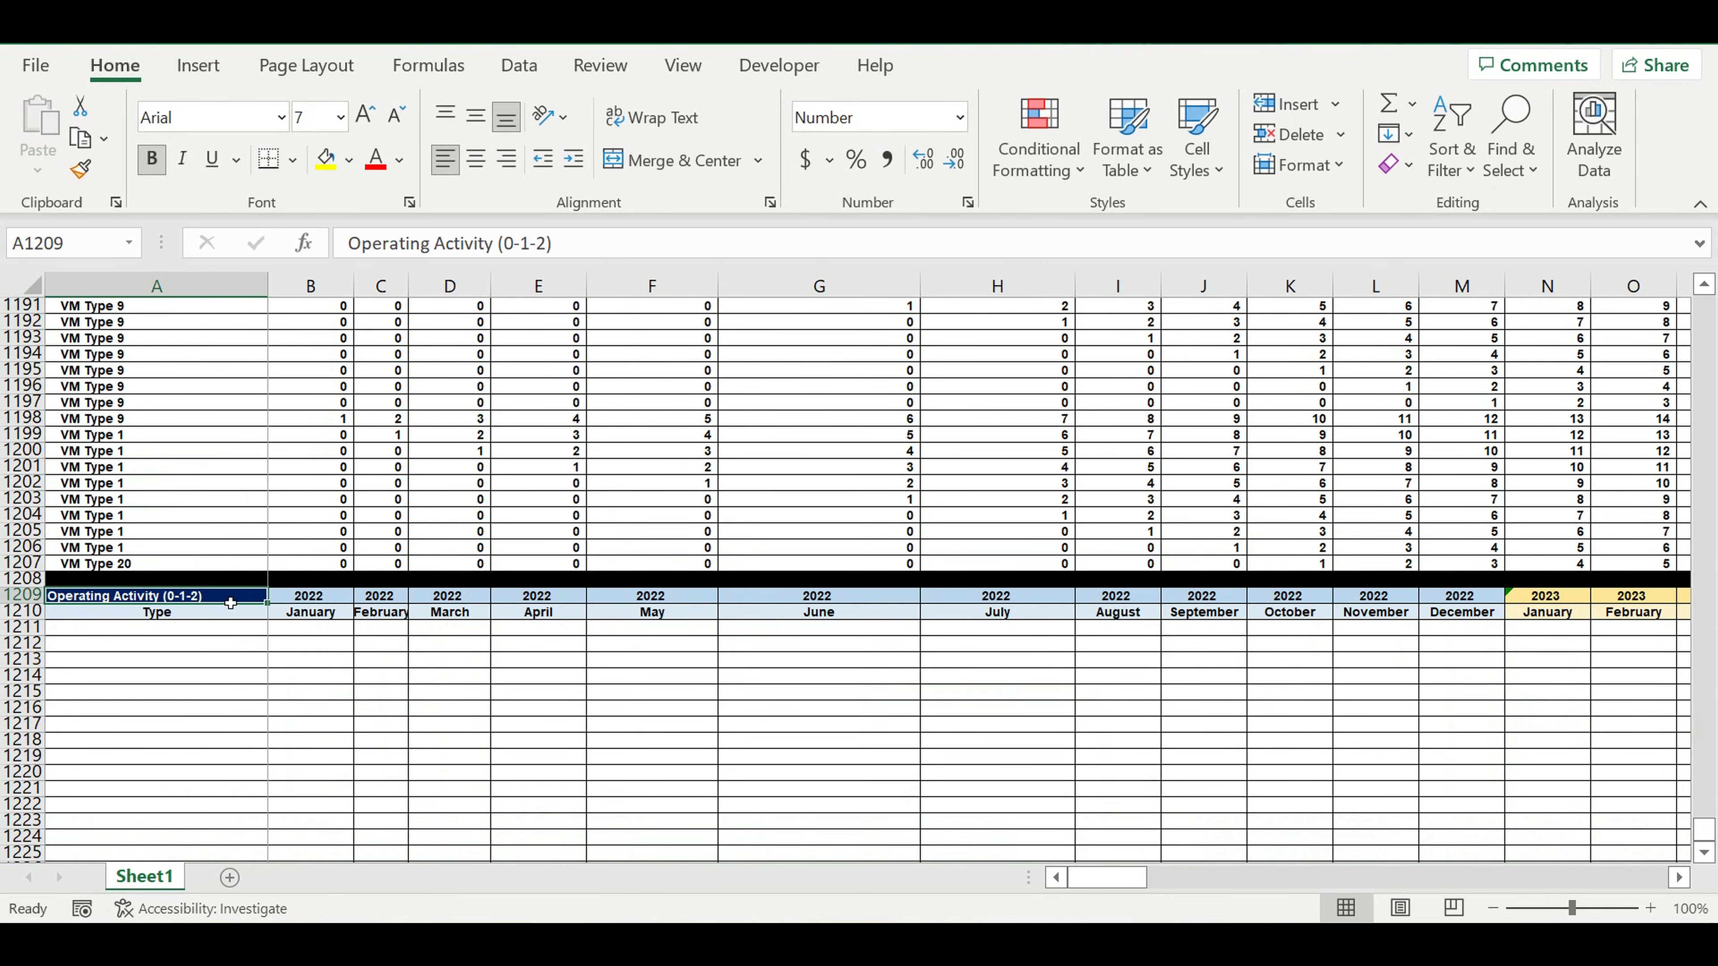
type("Reaching planne")
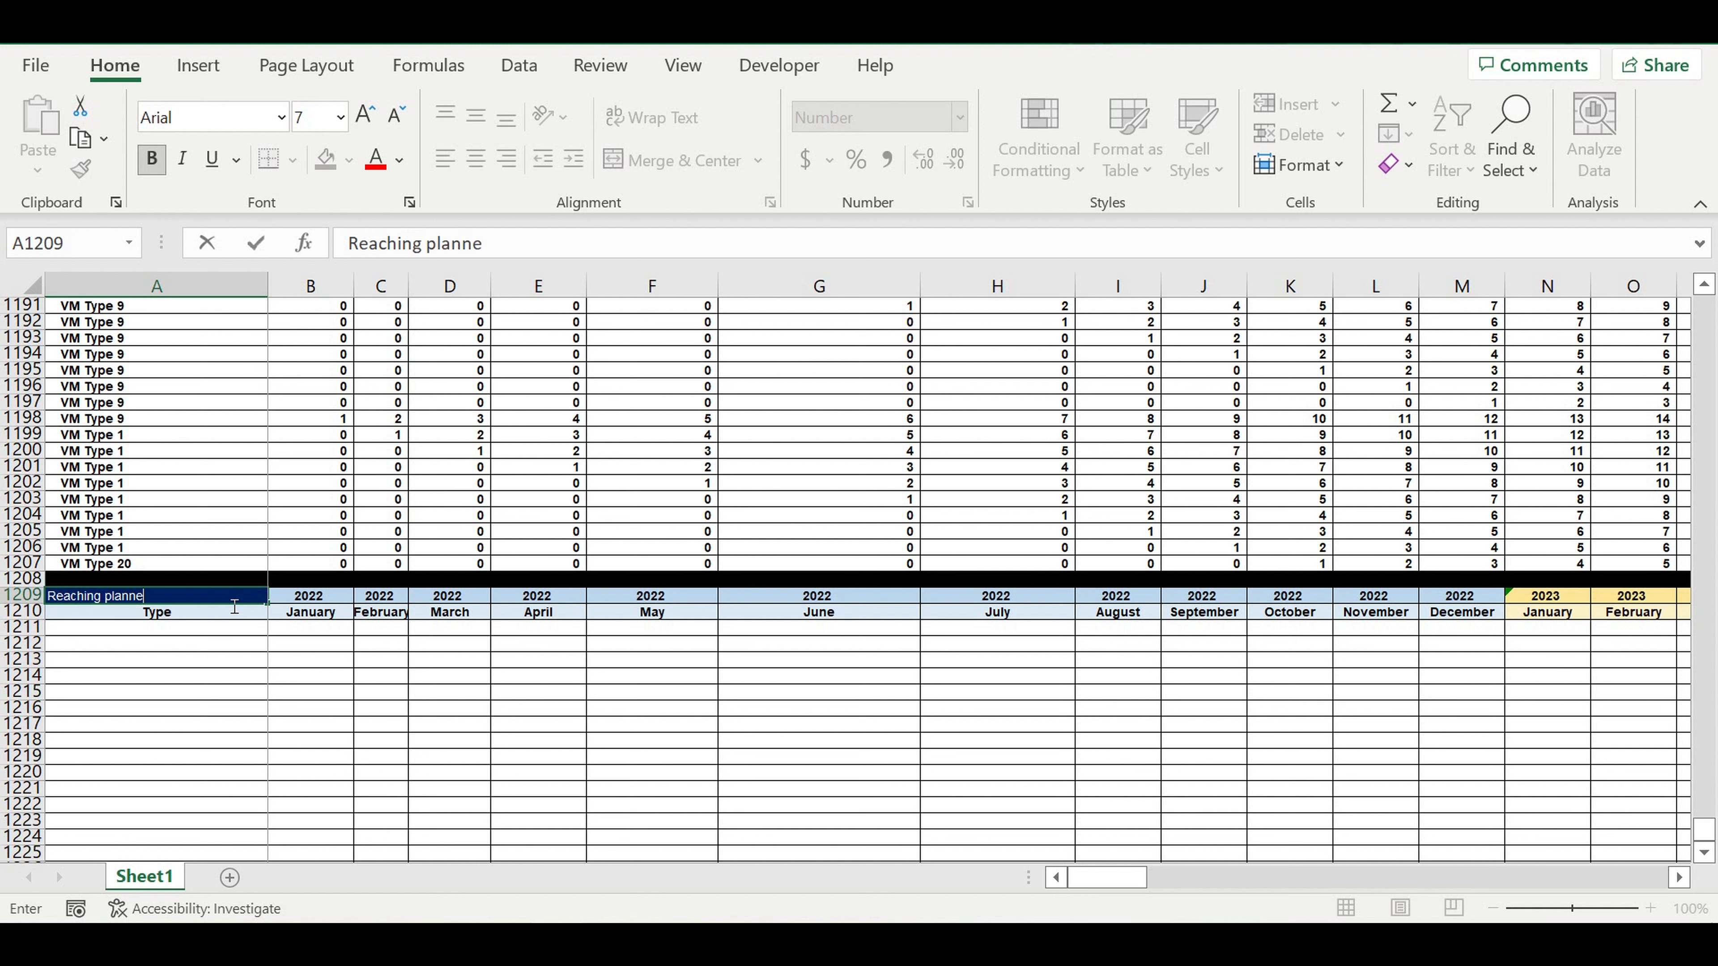
type("d revenues (%)")
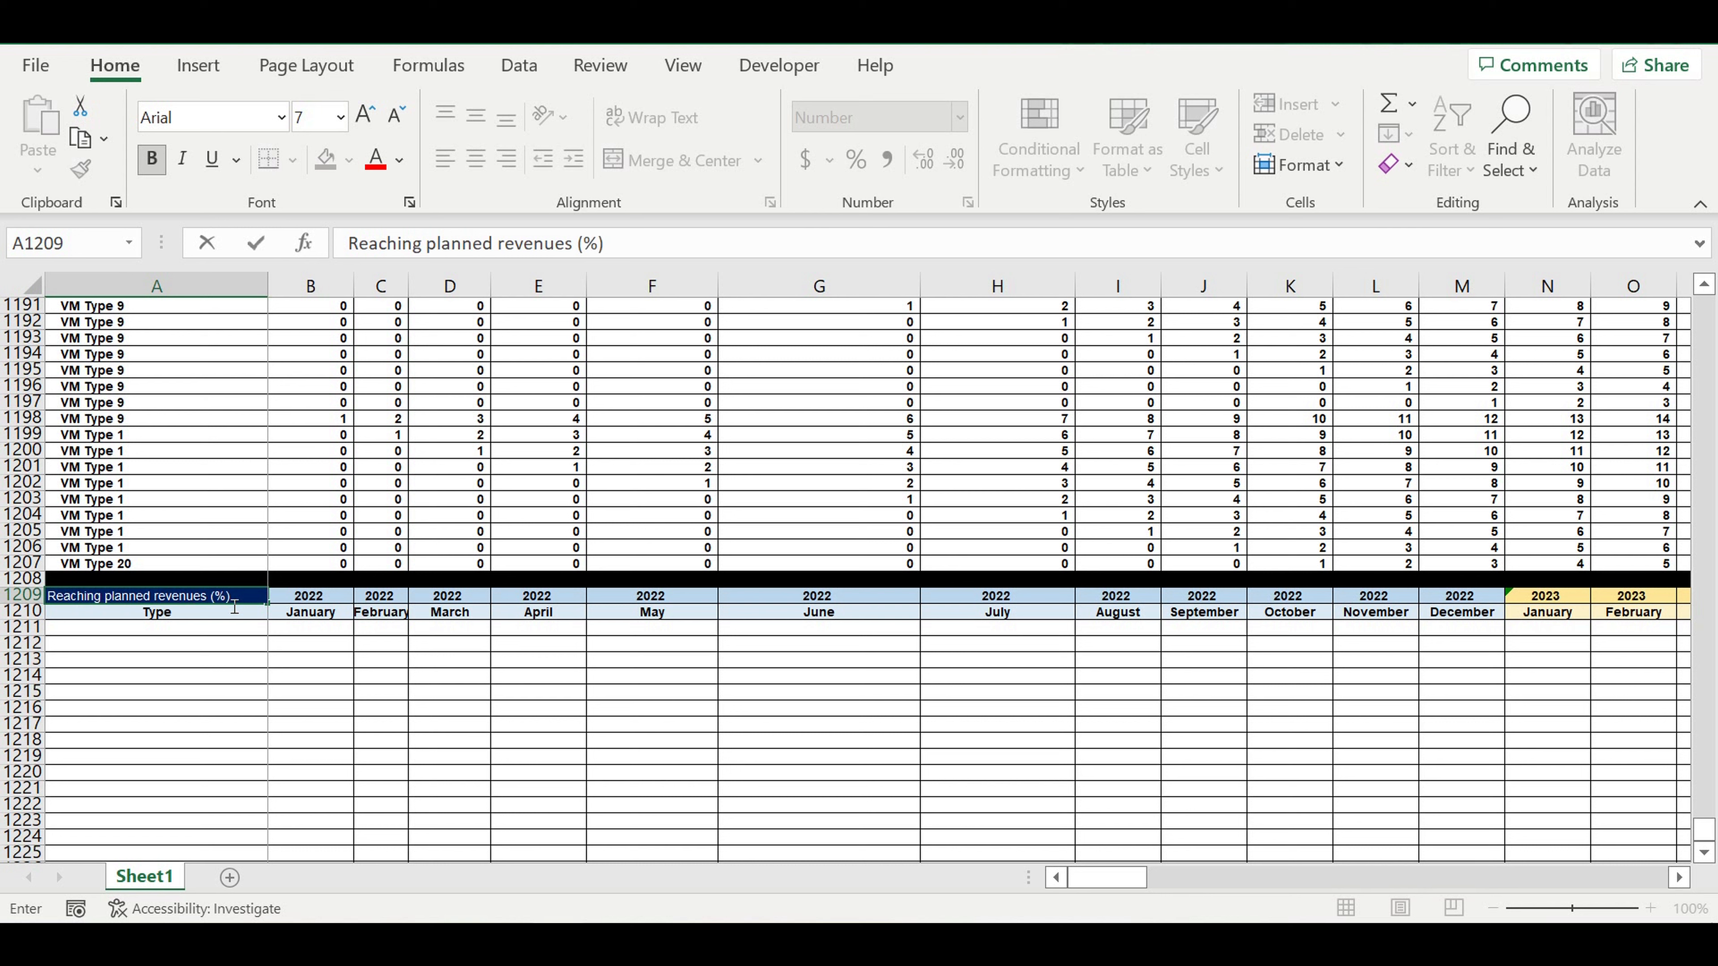
key("Return")
Format cell B1211, the first January 2022 cell of the new table, as a percentage.
left_click(303, 630)
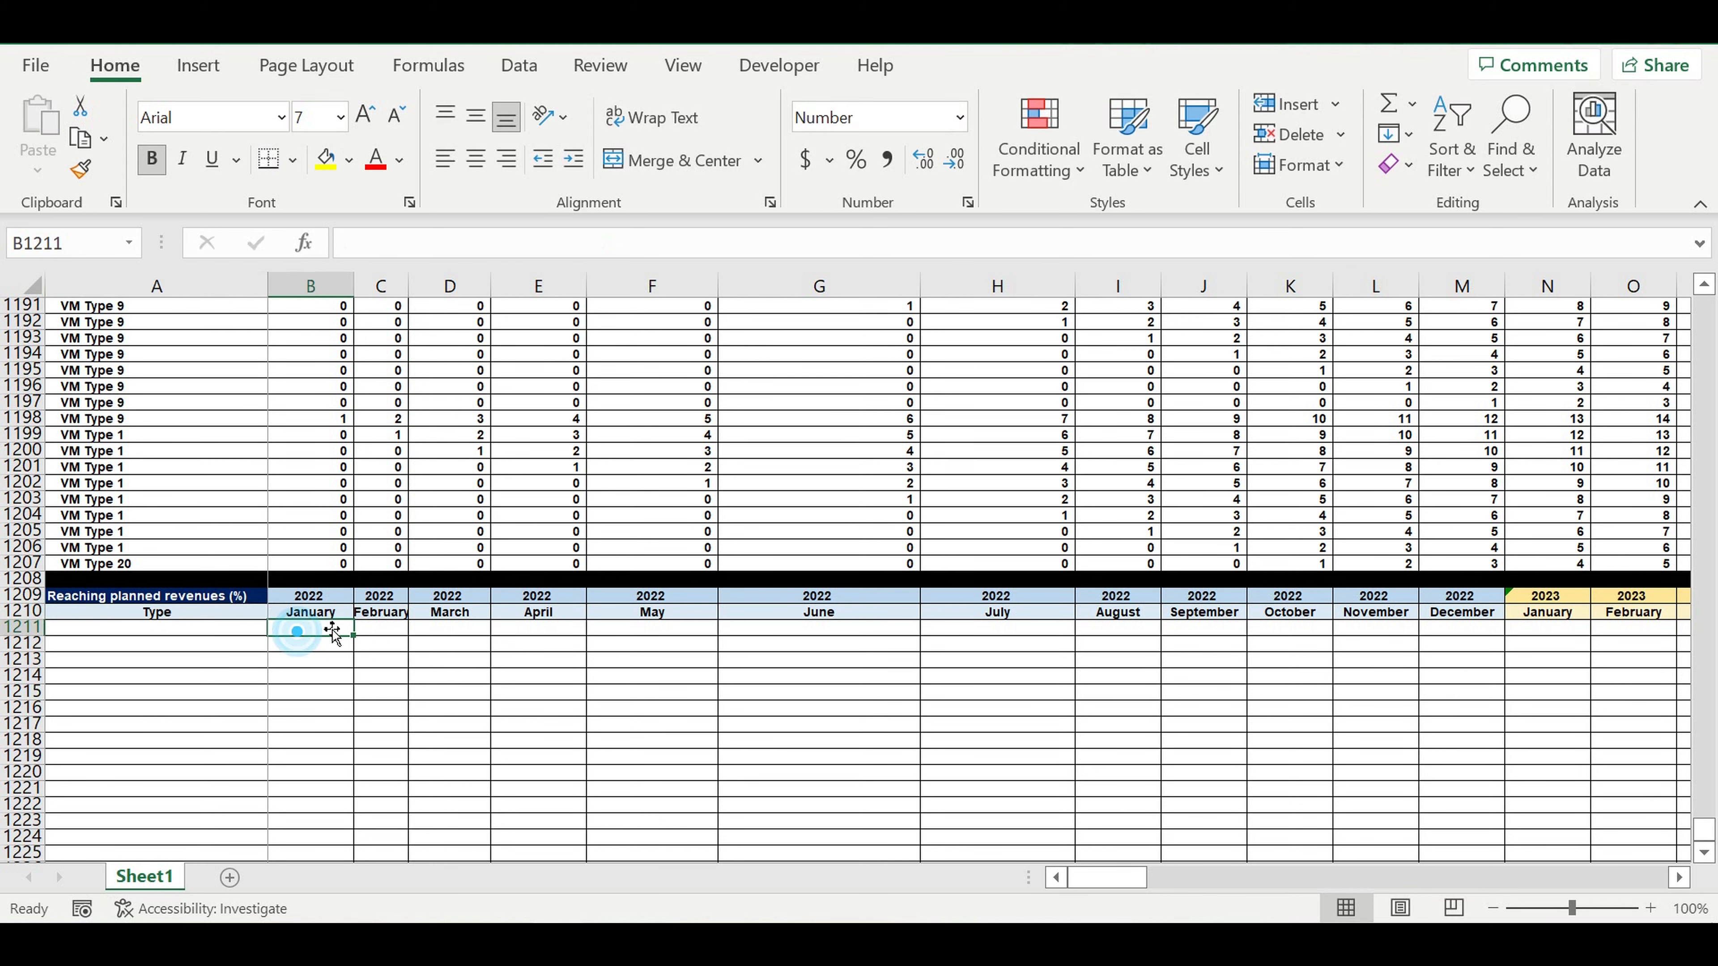
left_click(854, 164)
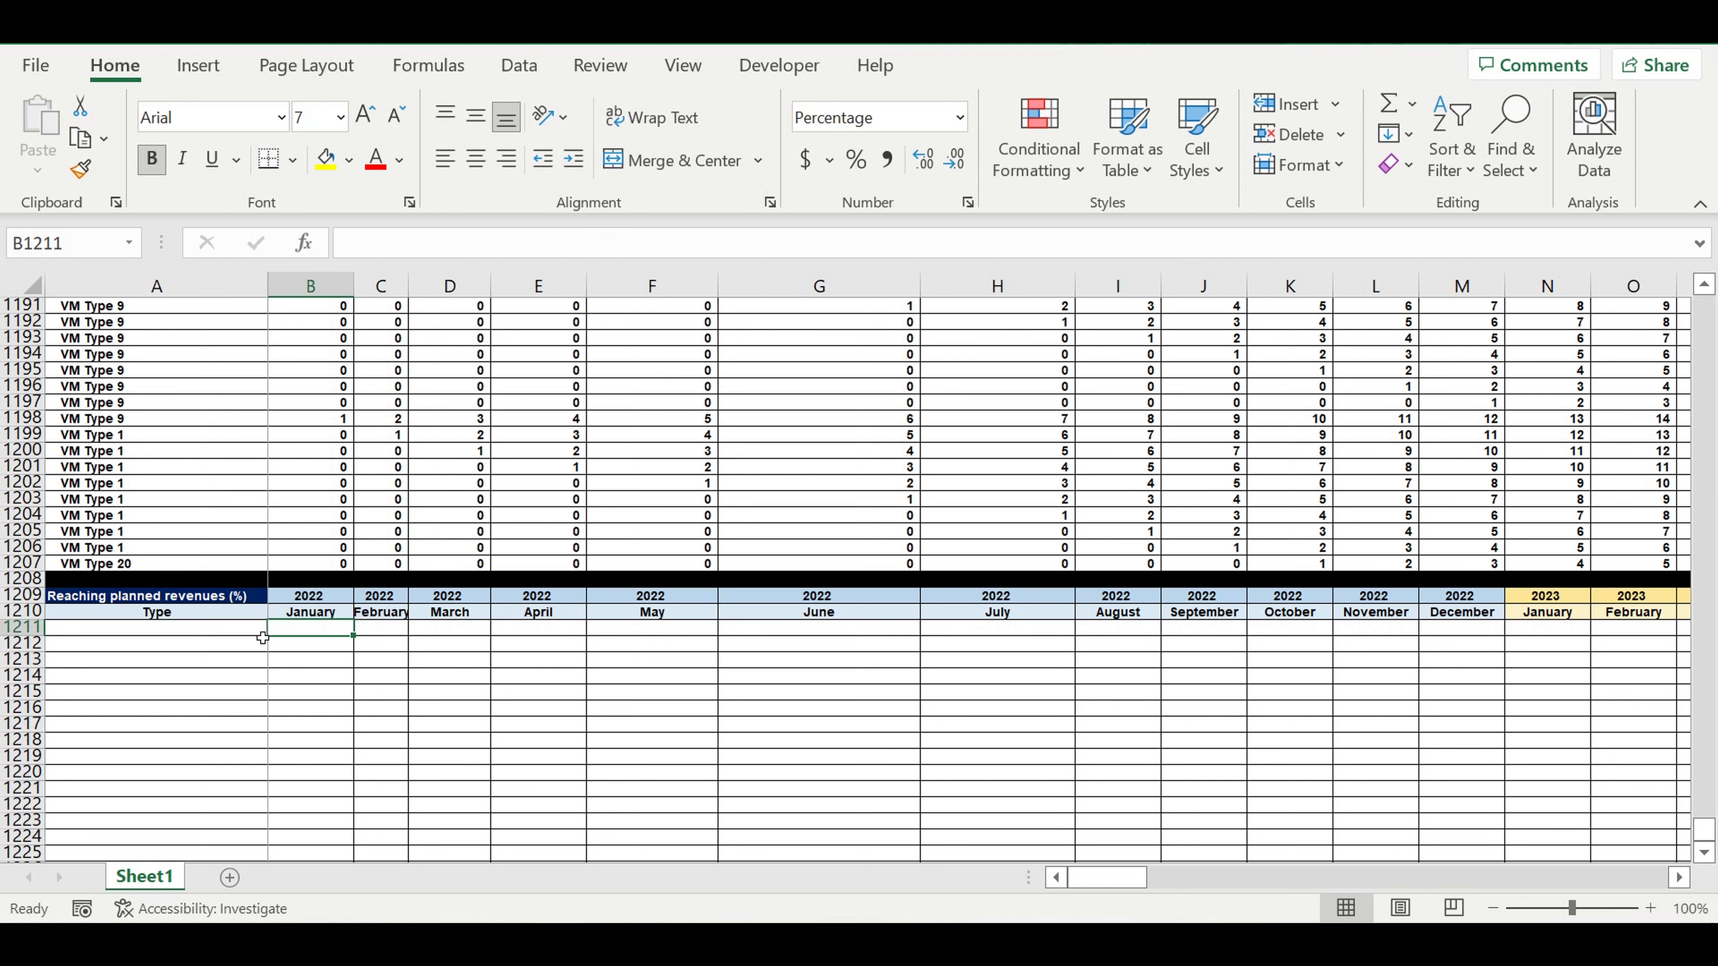
left_click(234, 630)
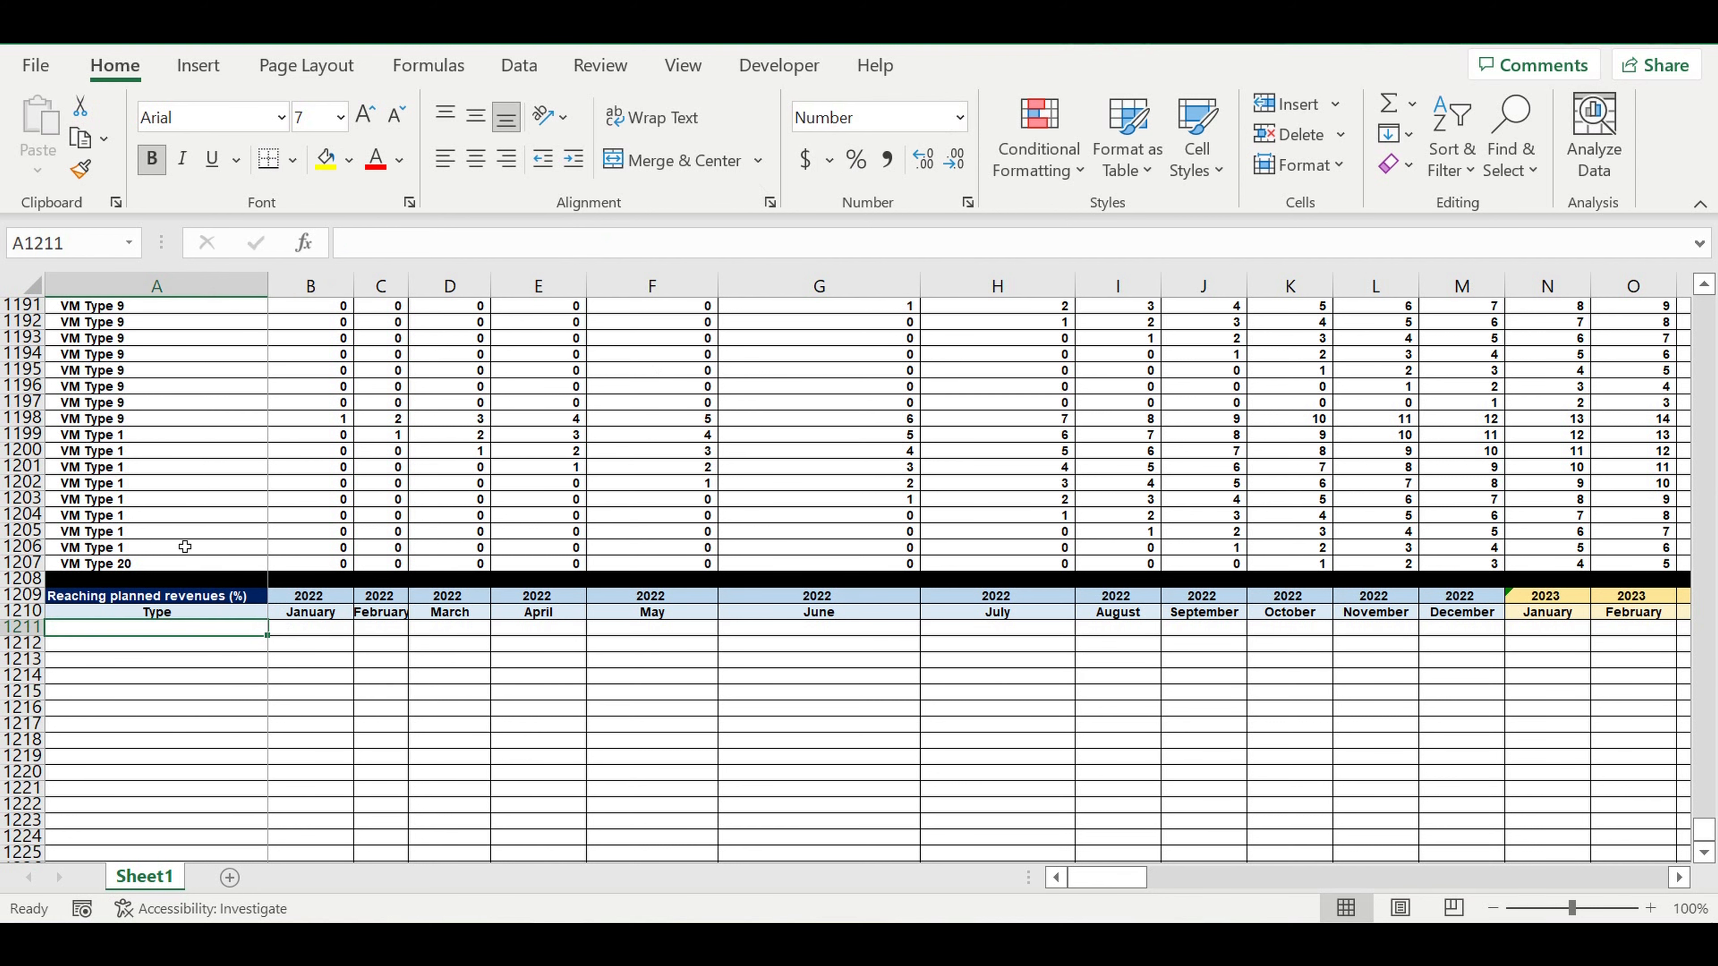
Copy the Operating Activity rows 1008 to 1208 into the new table starting at A1211.
scroll(209, 544, "up", 20)
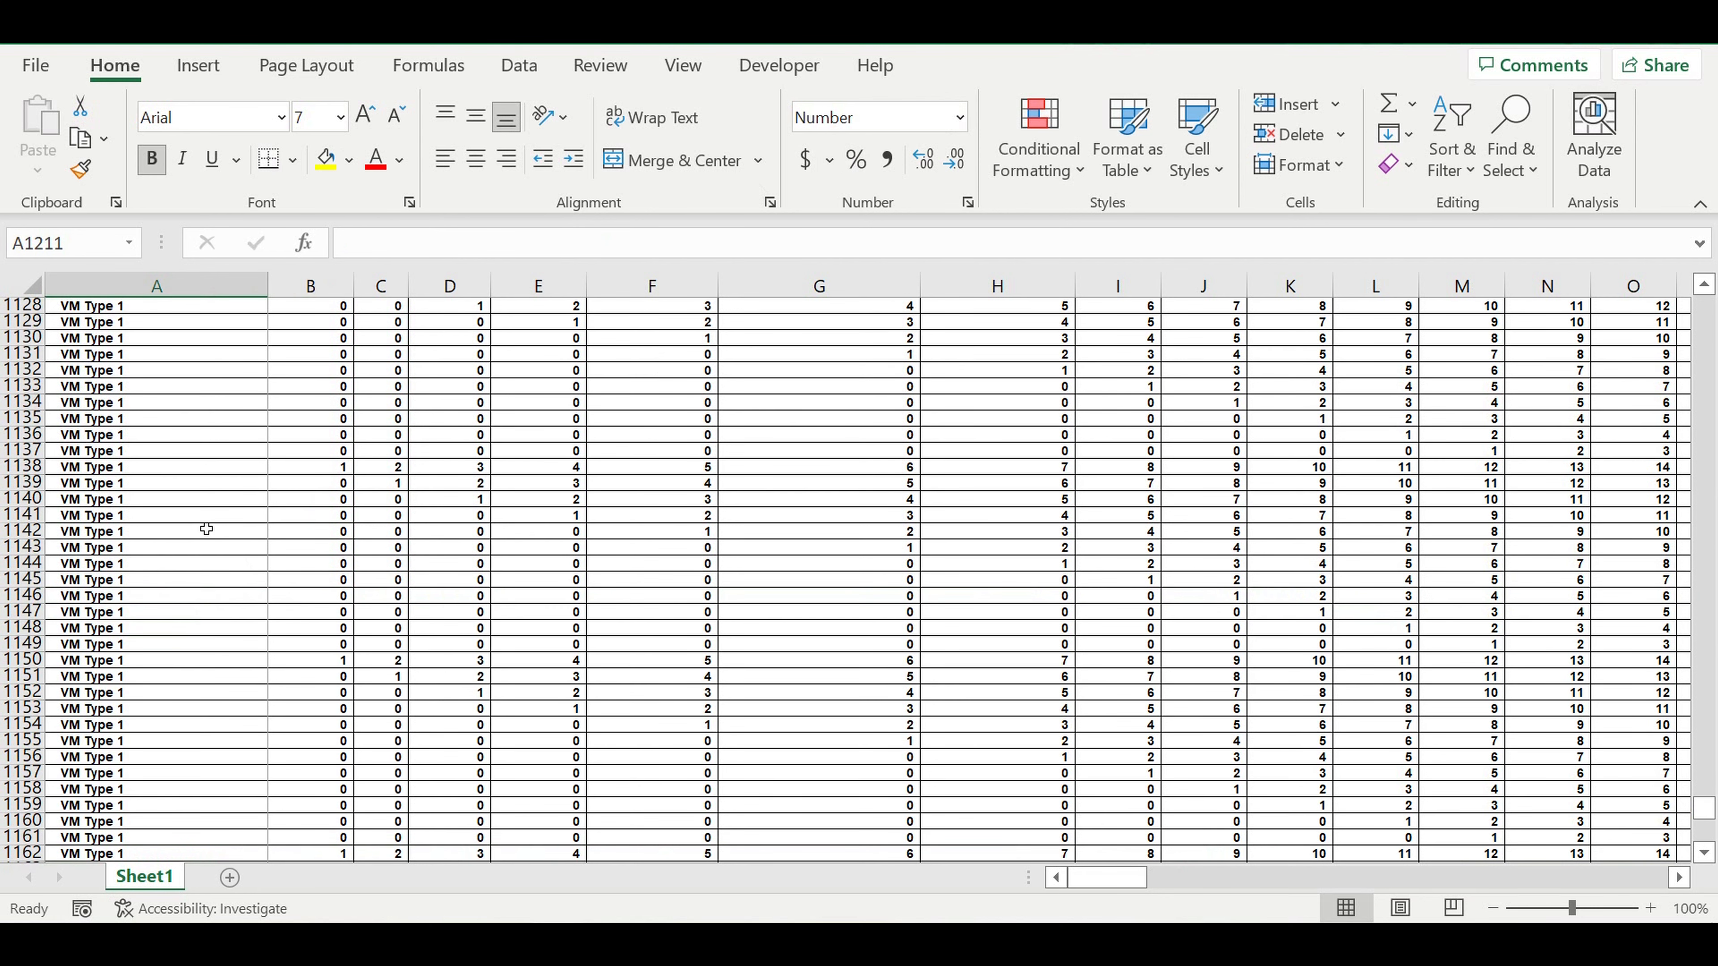
scroll(206, 528, "up", 5)
scroll(207, 529, "up", 20)
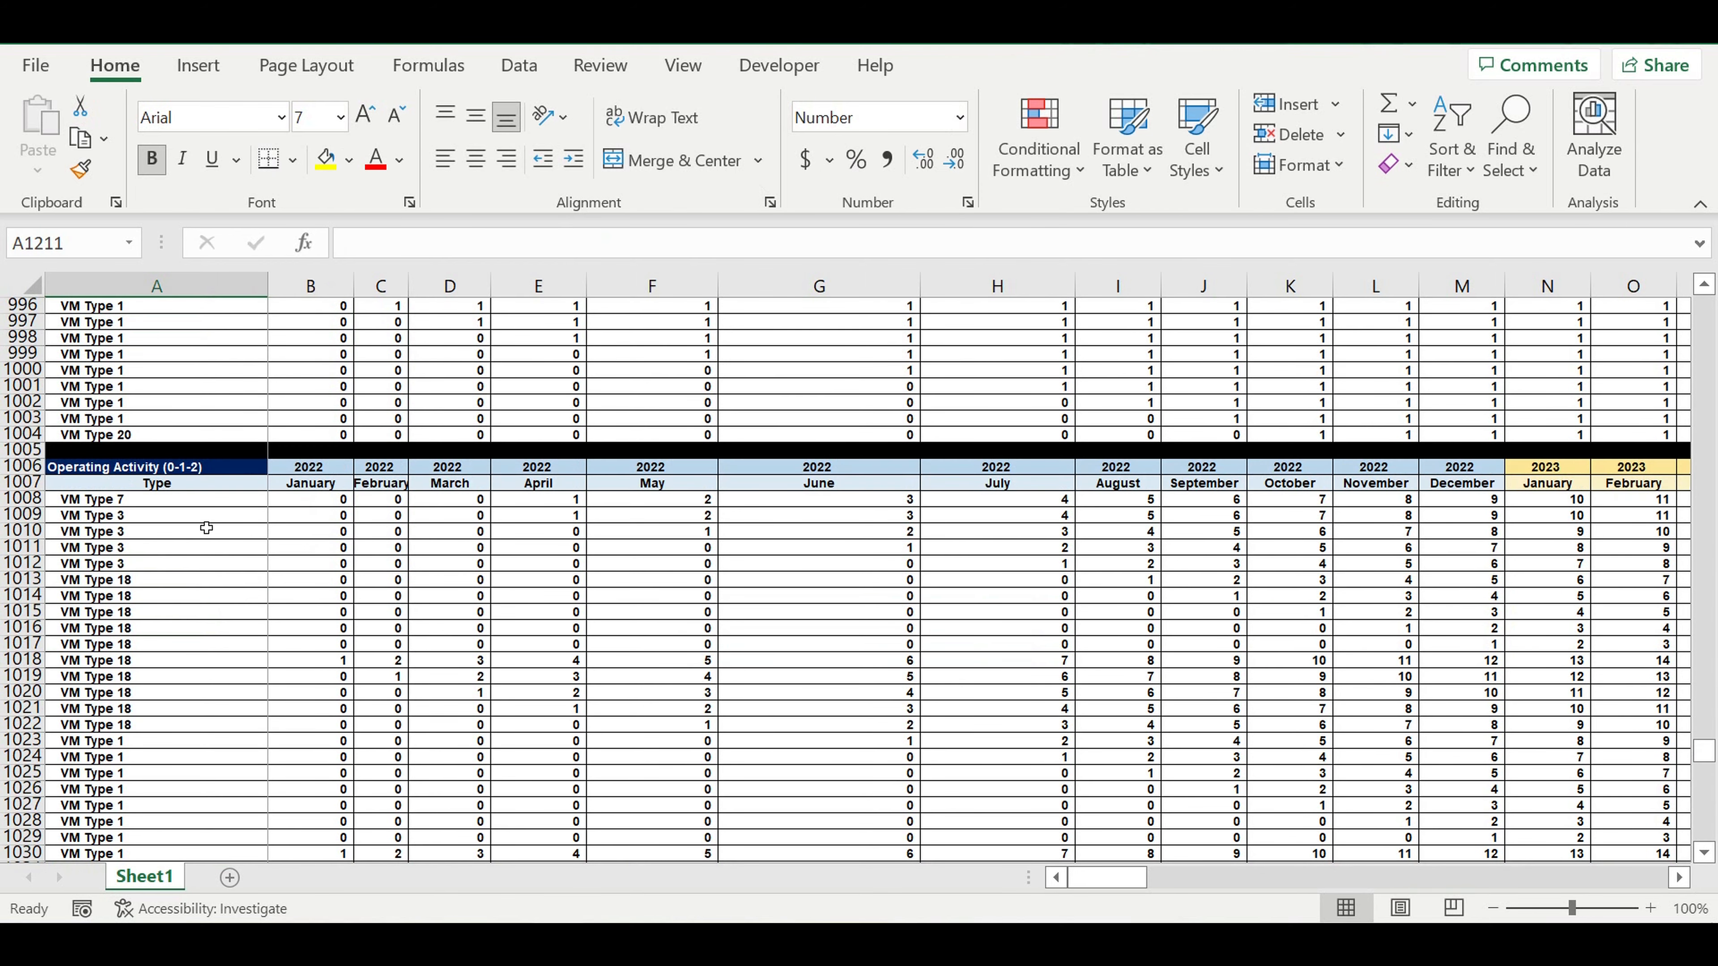
scroll(206, 528, "up", 7)
scroll(192, 548, "down", 6)
left_click_drag(40, 561, 16, 838)
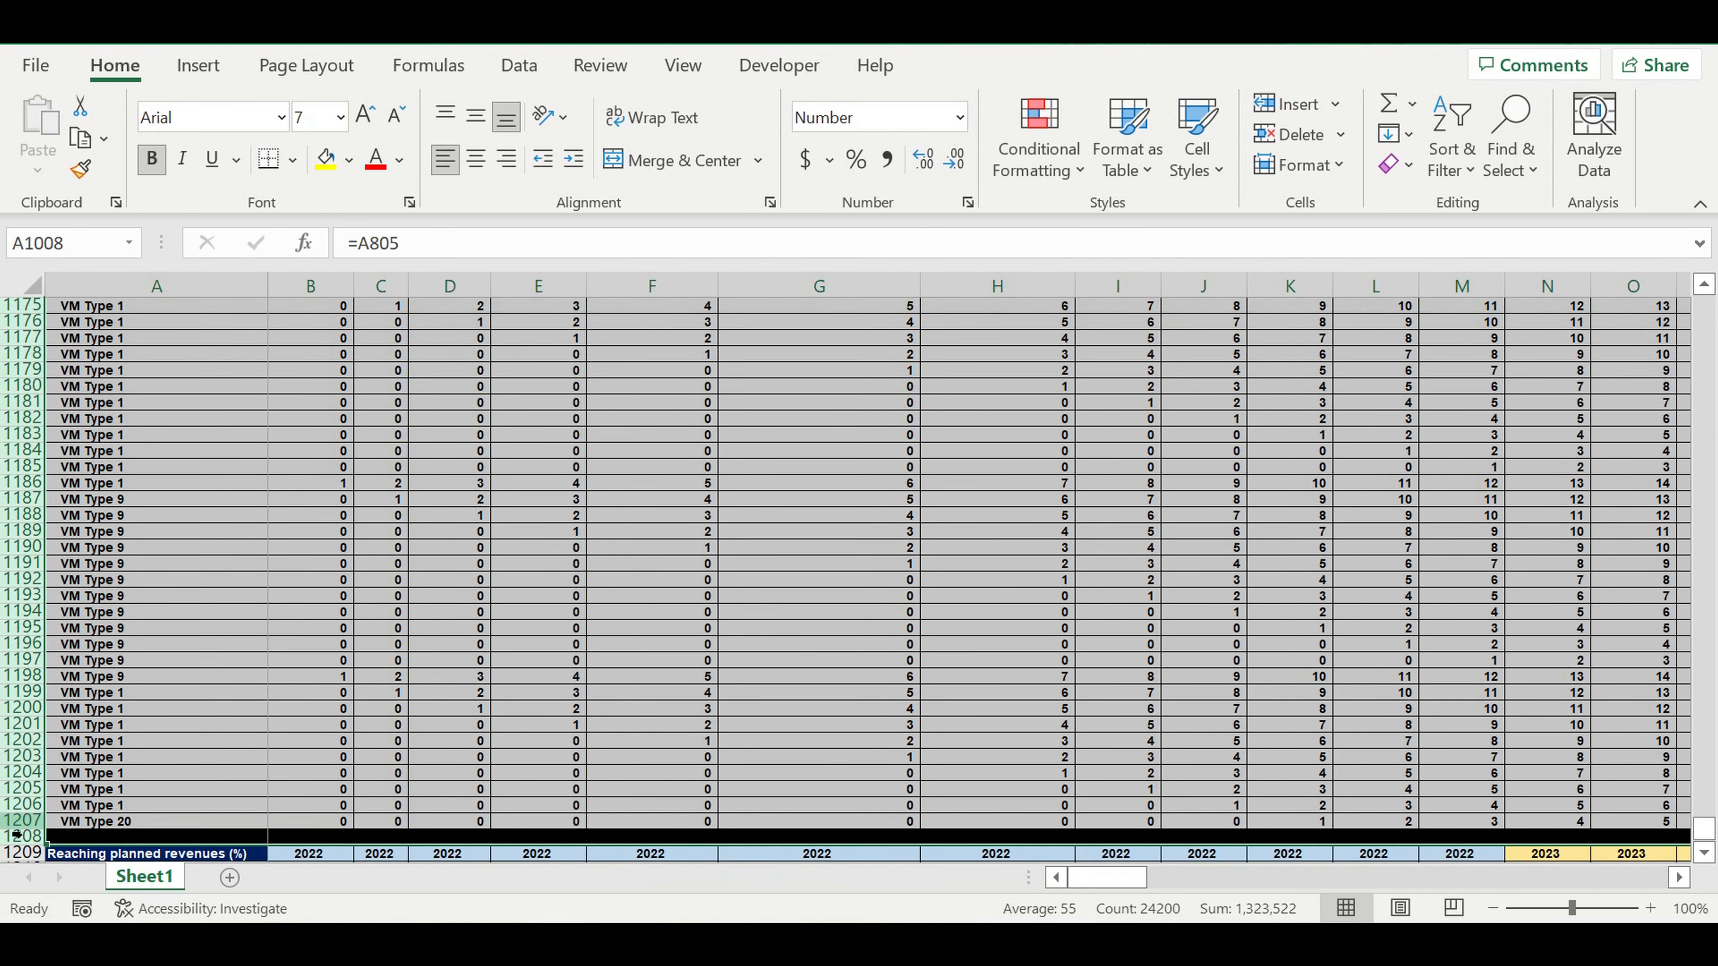
key("ctrl+c")
scroll(263, 619, "down", 5)
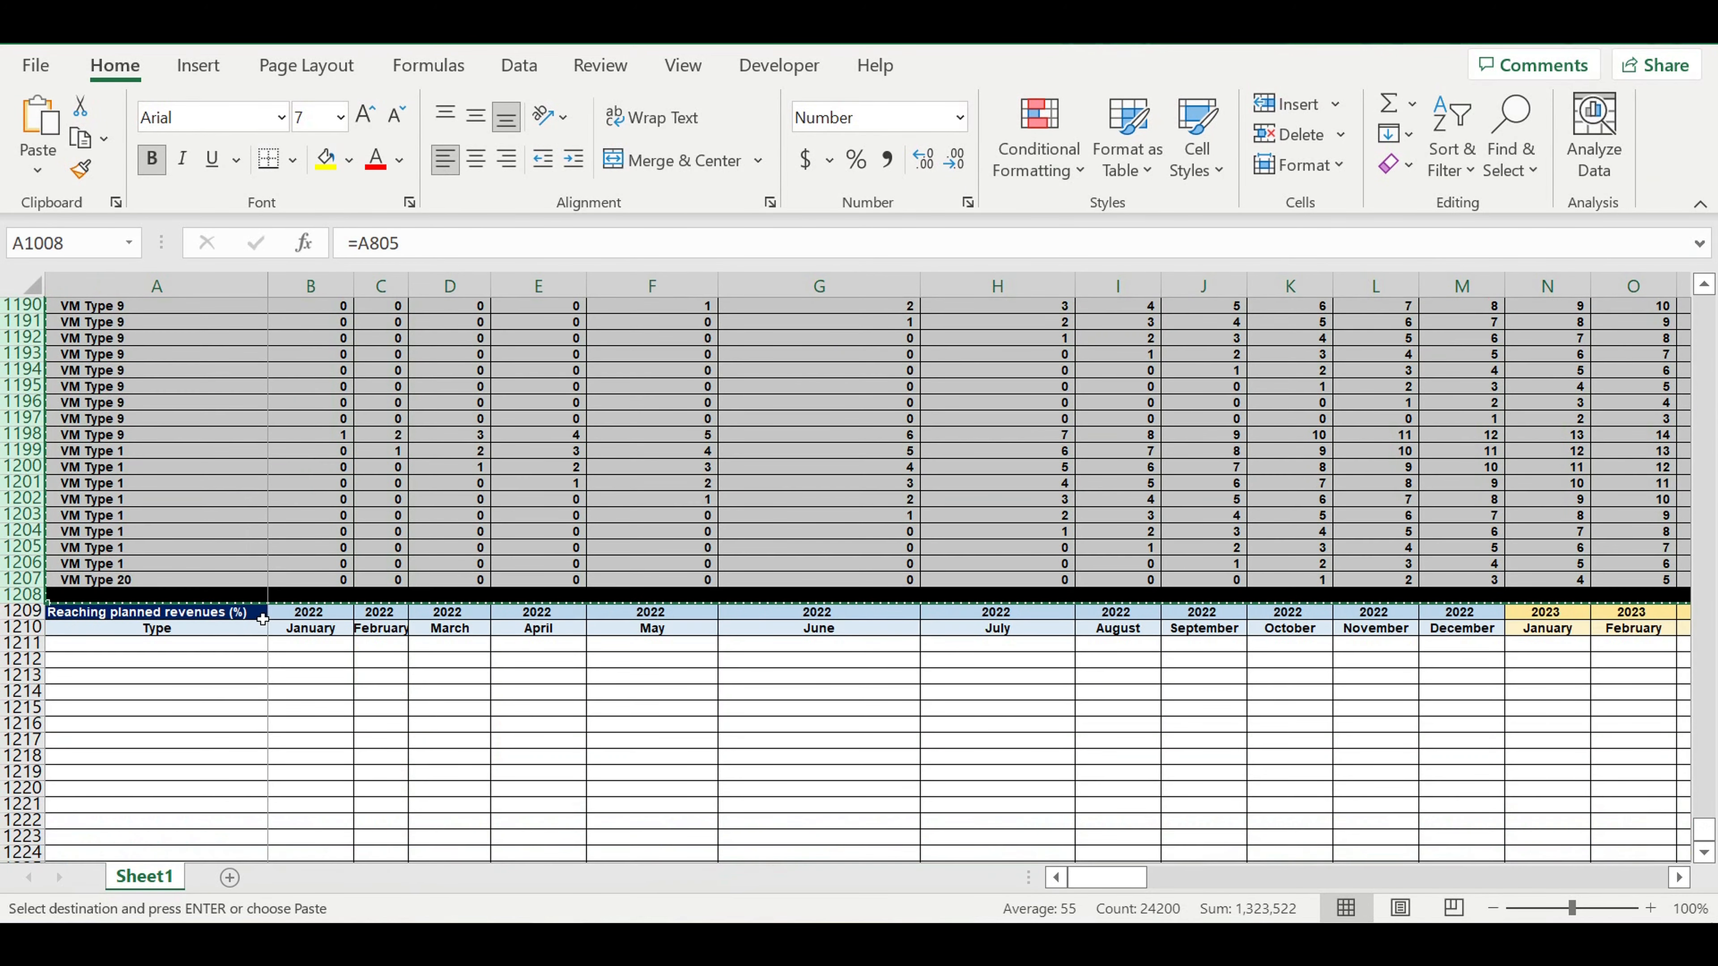
left_click(221, 644)
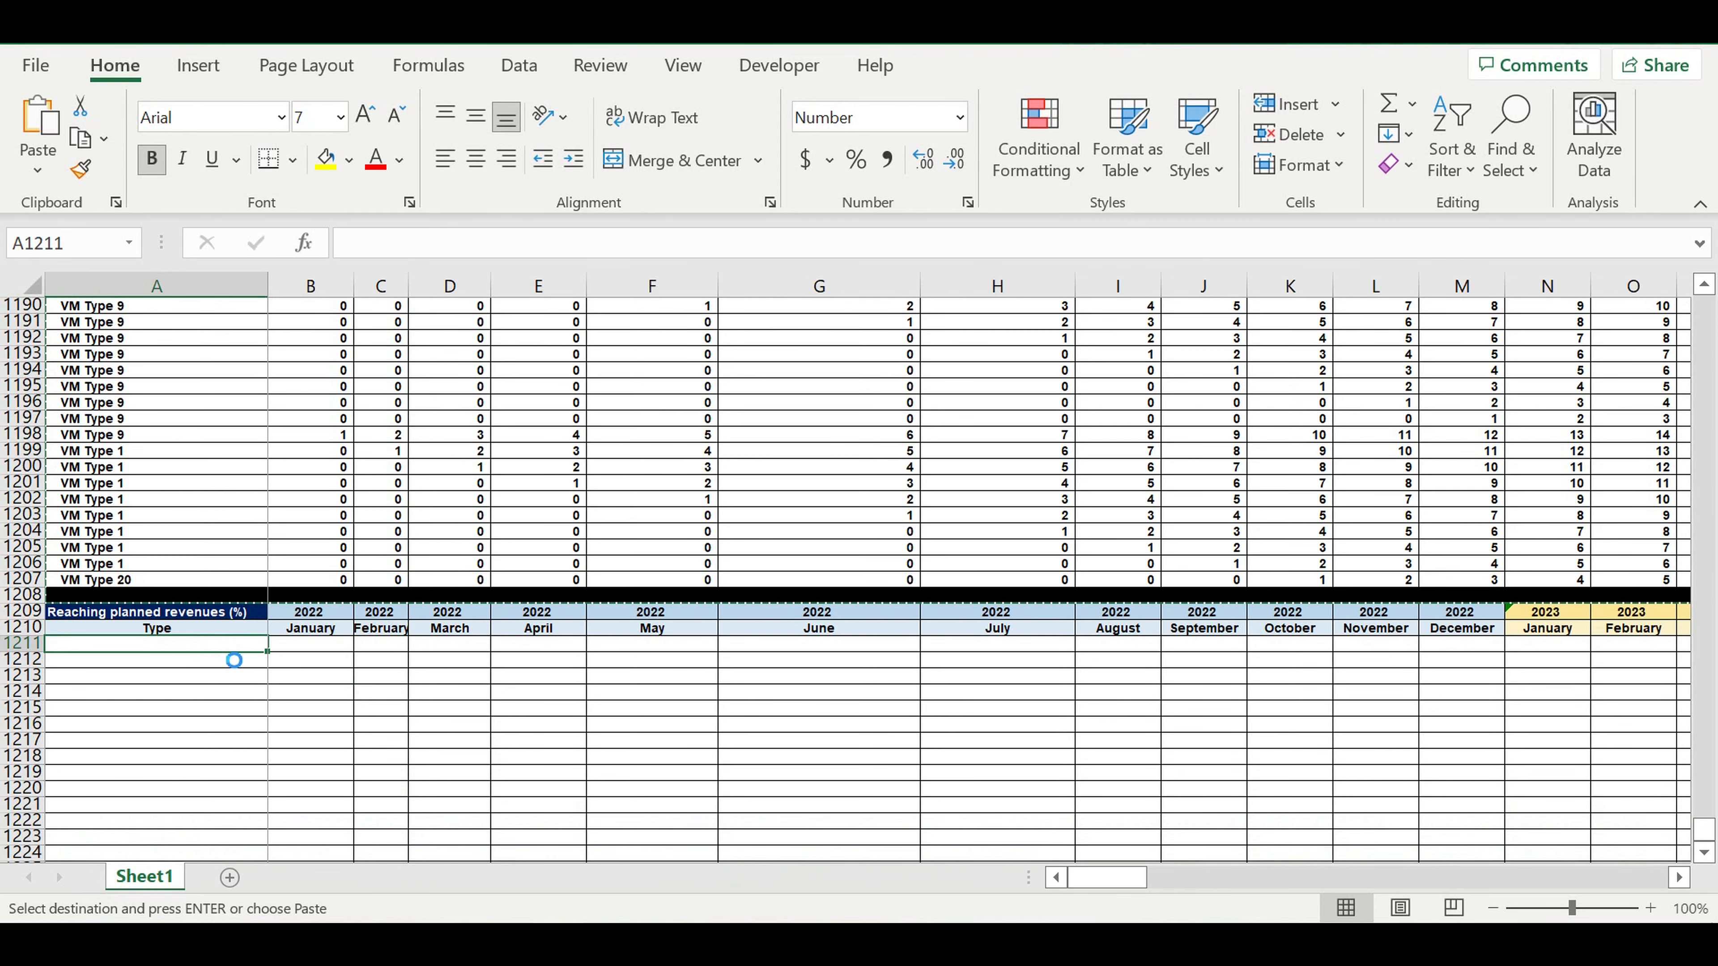
key("ctrl+v")
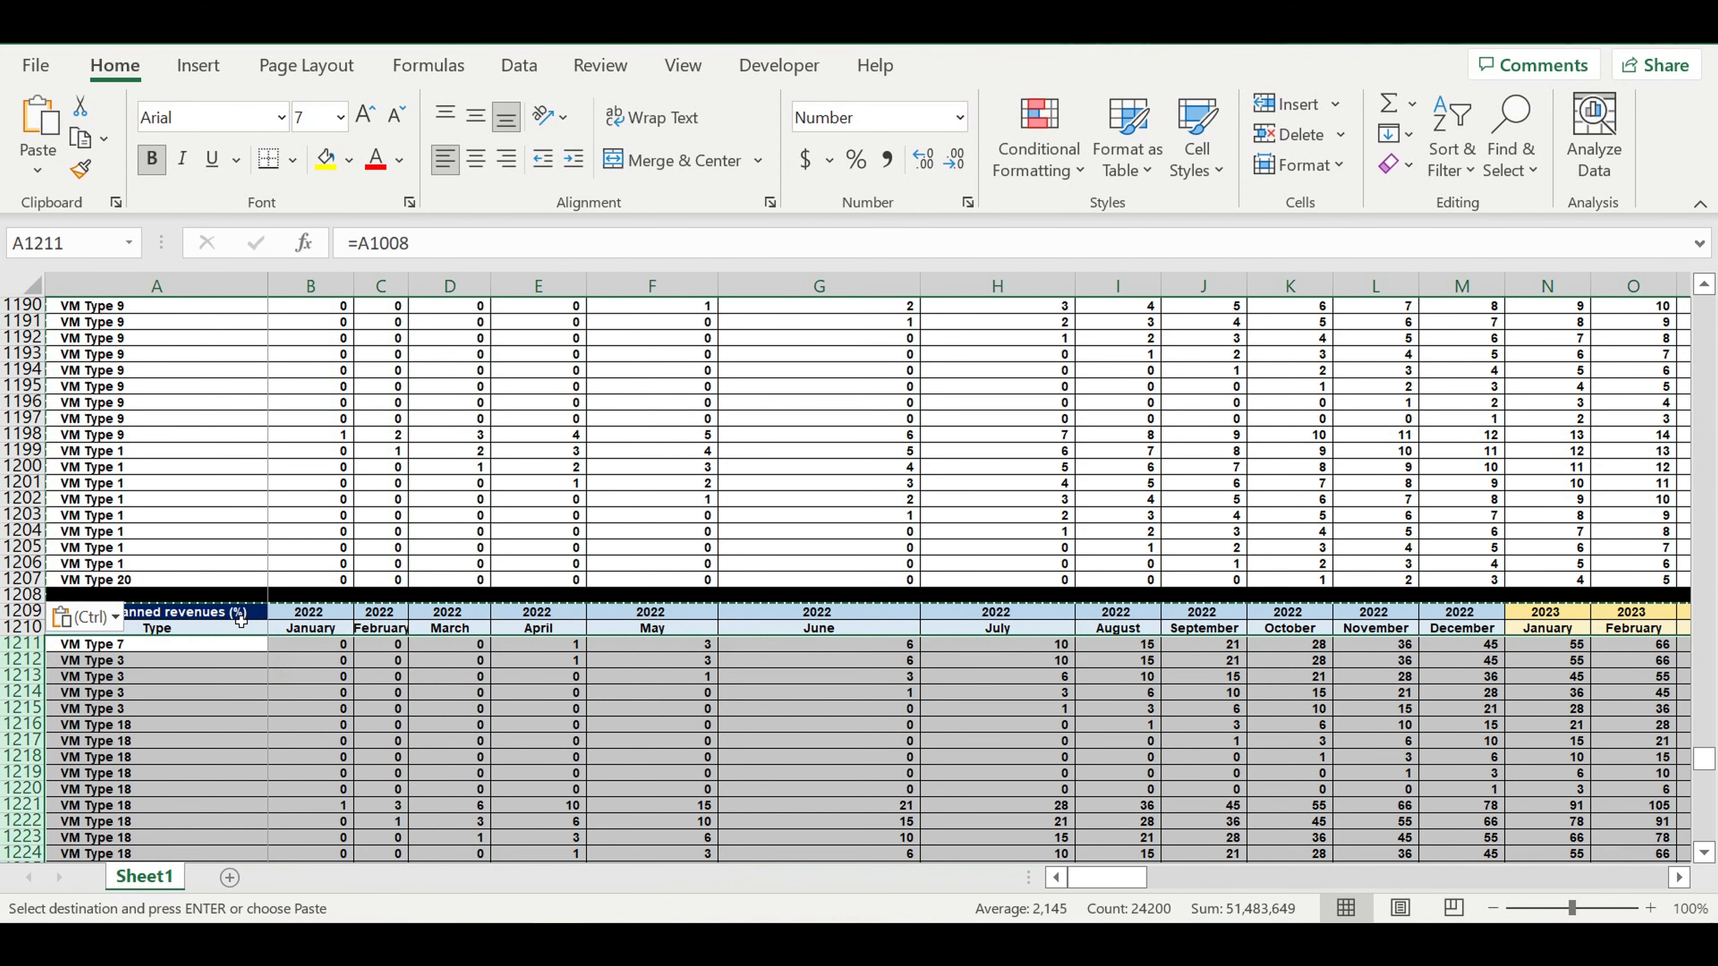
Fill the "Reaching planned revenues (%)" title cell A1209 with dark gold.
left_click(236, 615)
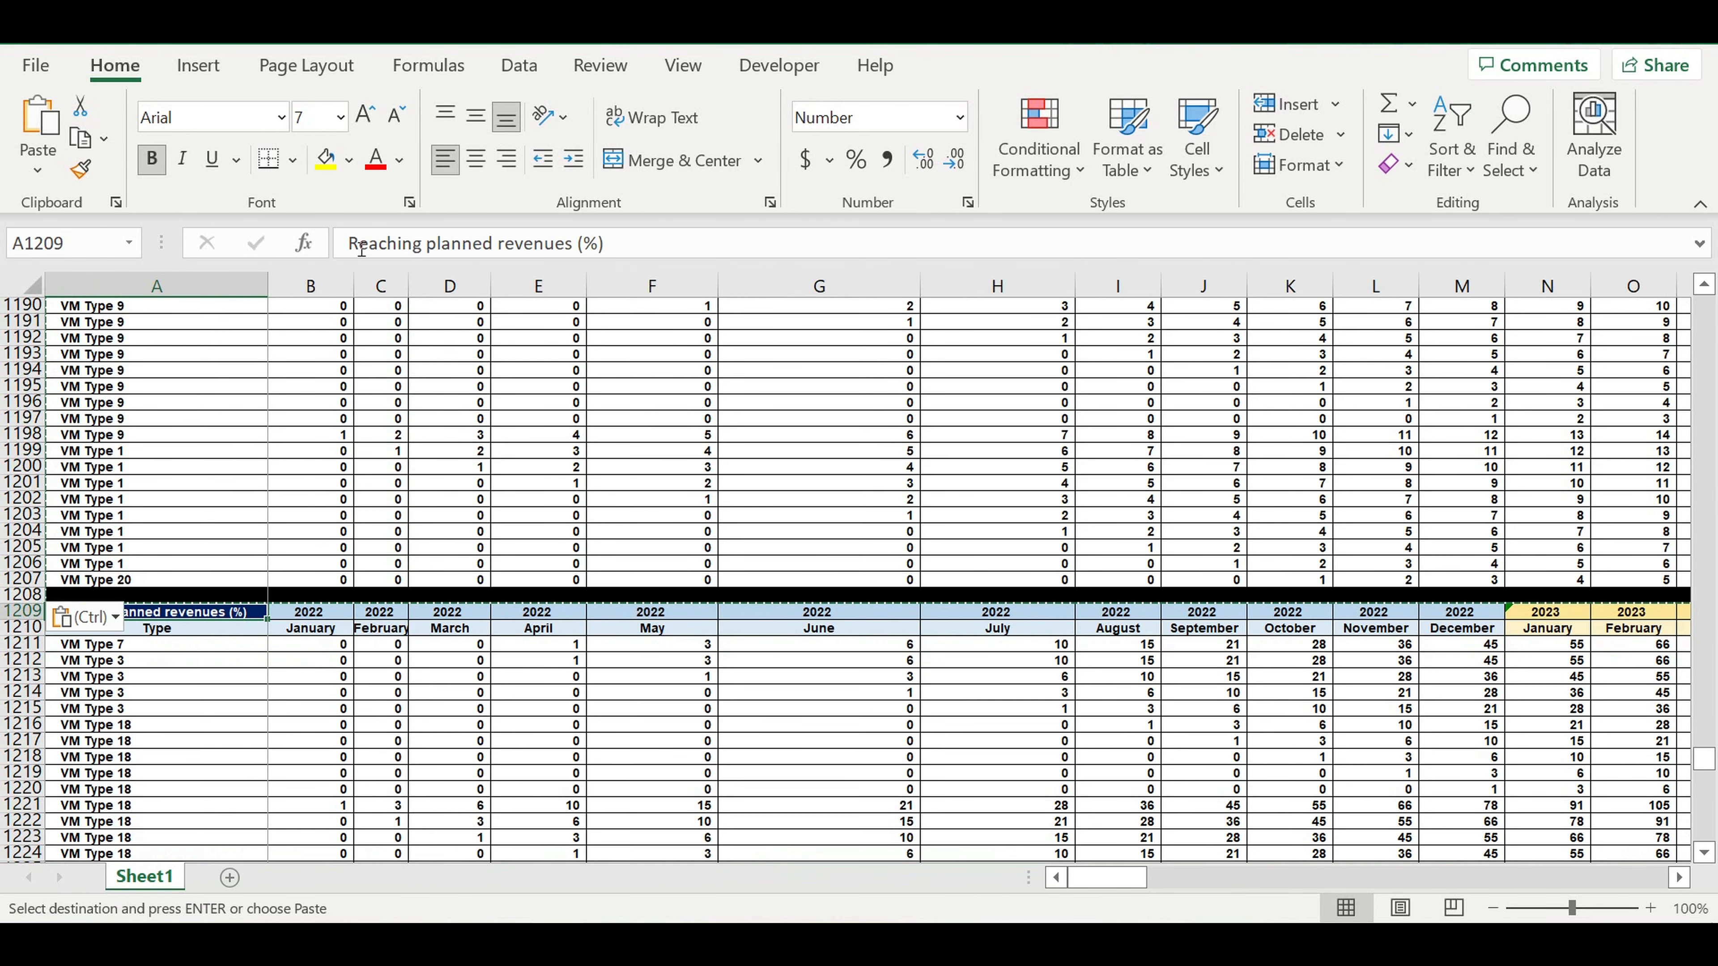
left_click(351, 162)
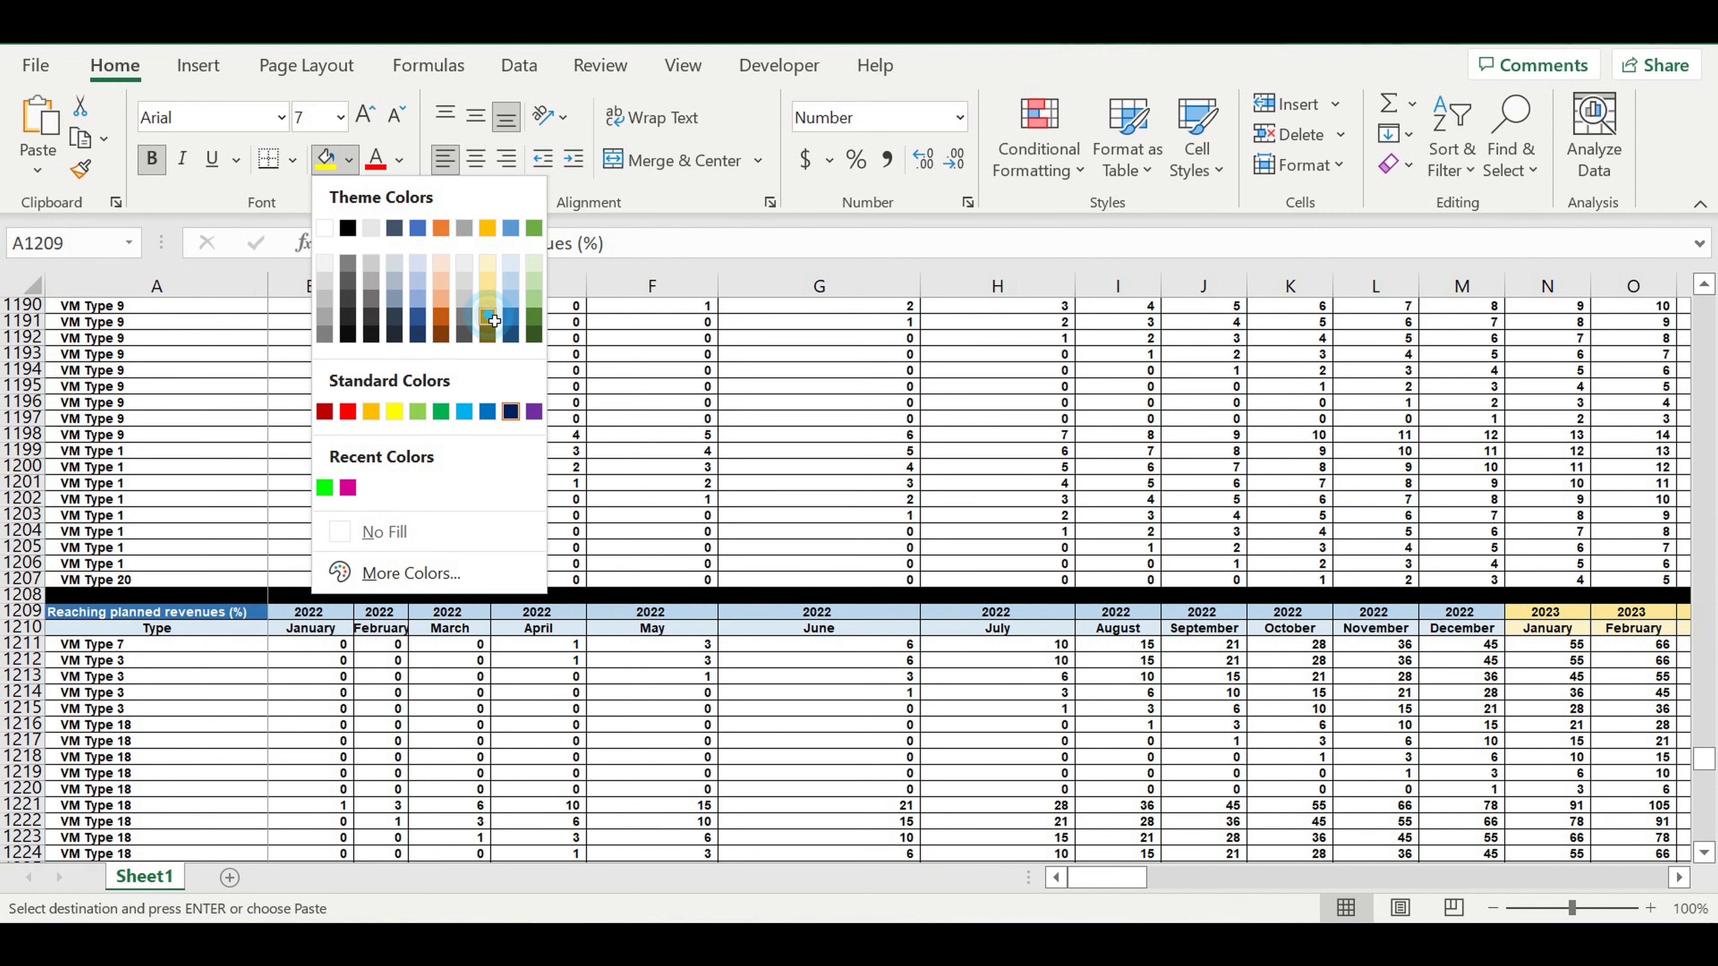
left_click(489, 318)
left_click(442, 677)
Format cell B1211 as a percentage and clear its contents.
left_click(346, 645)
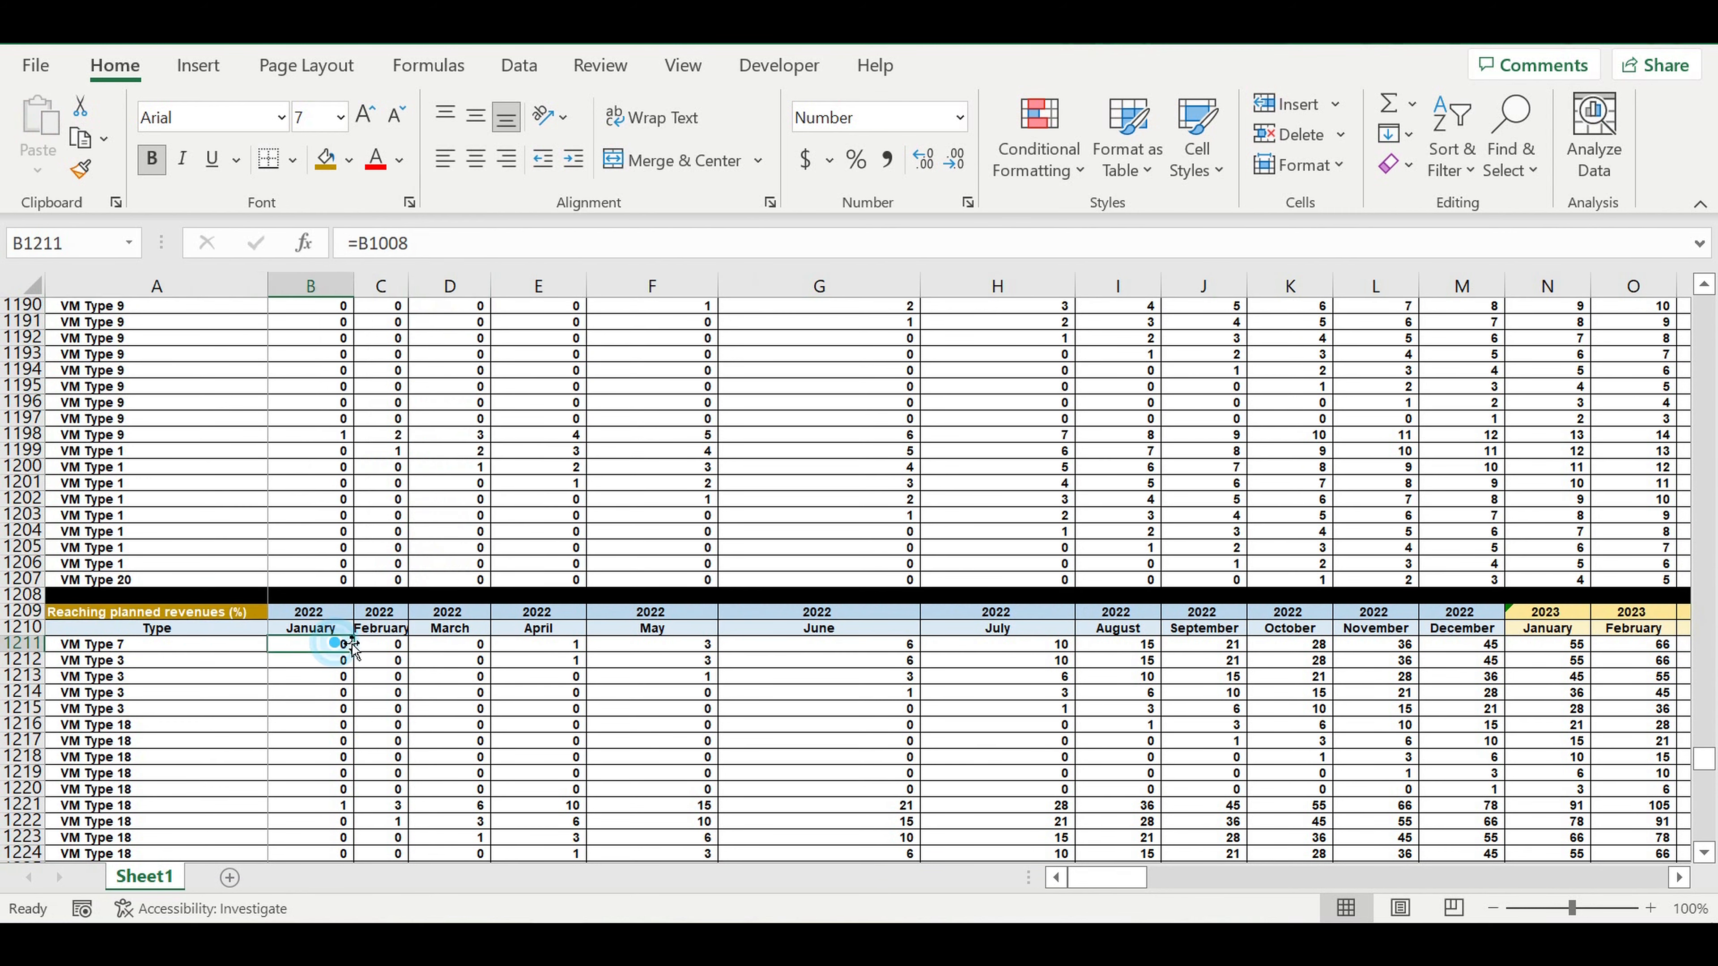
left_click(856, 159)
left_click(426, 715)
left_click(316, 645)
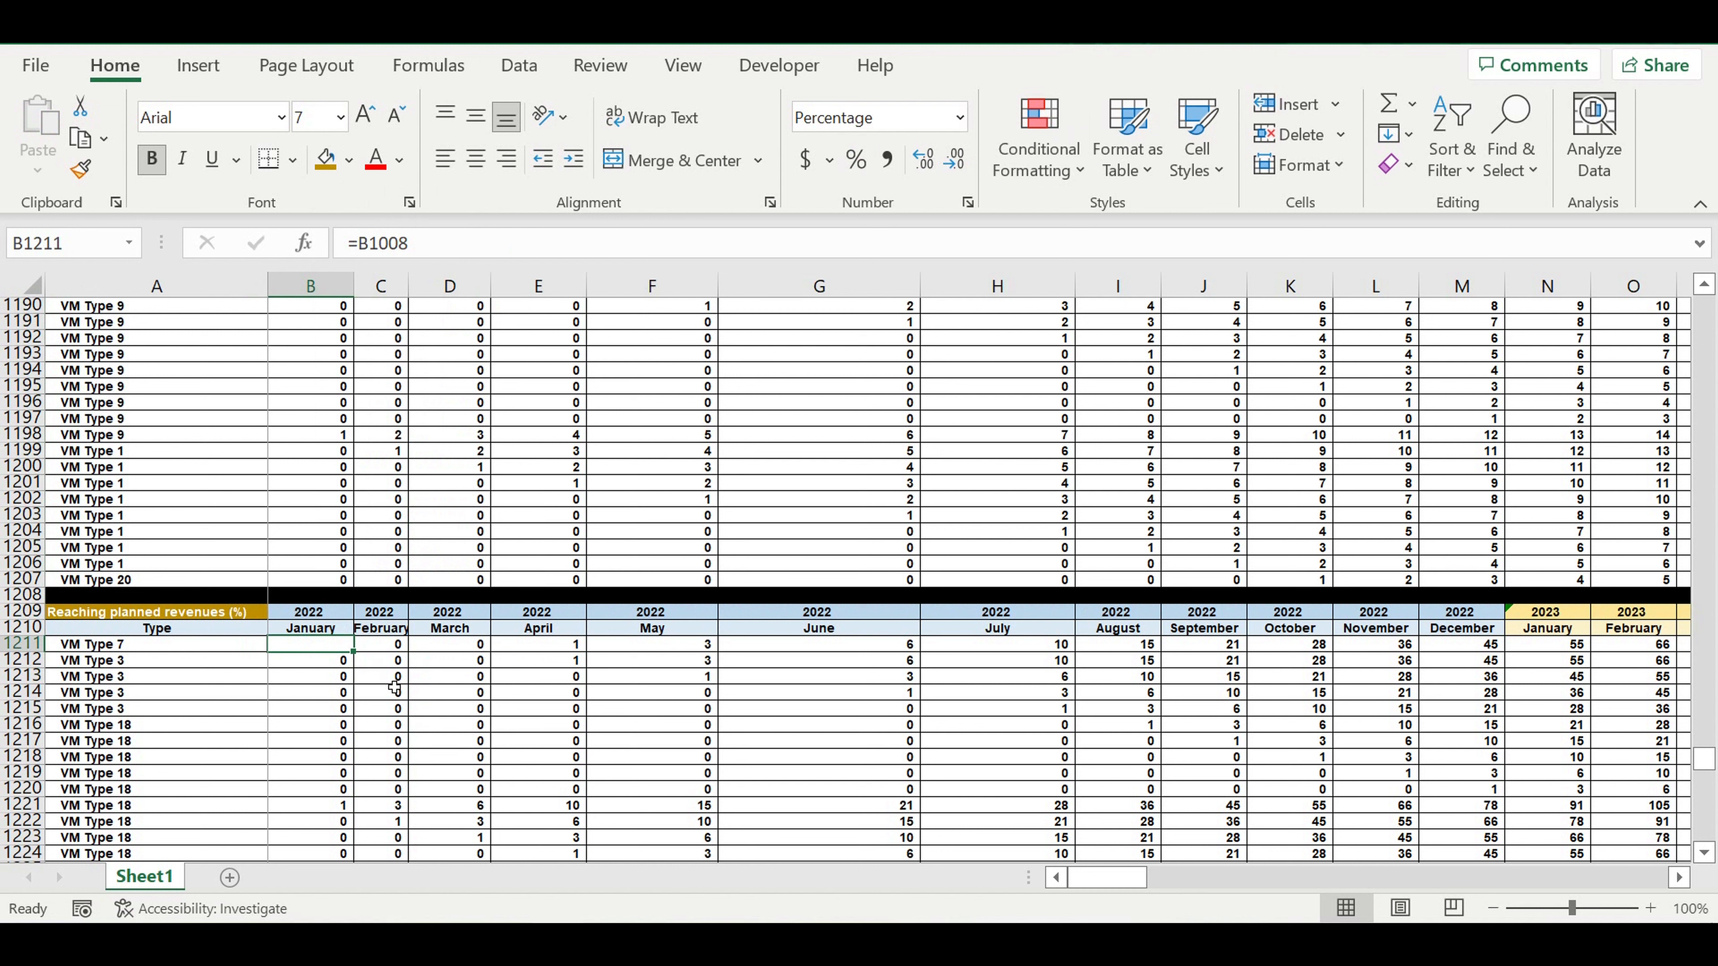
left_click(395, 677)
left_click(315, 645)
key("Delete")
Begin an IF formula in B1211 that returns 0 when Operating Activity cell B1008 equals 0: =if(B1008=0,0,.
type("=if")
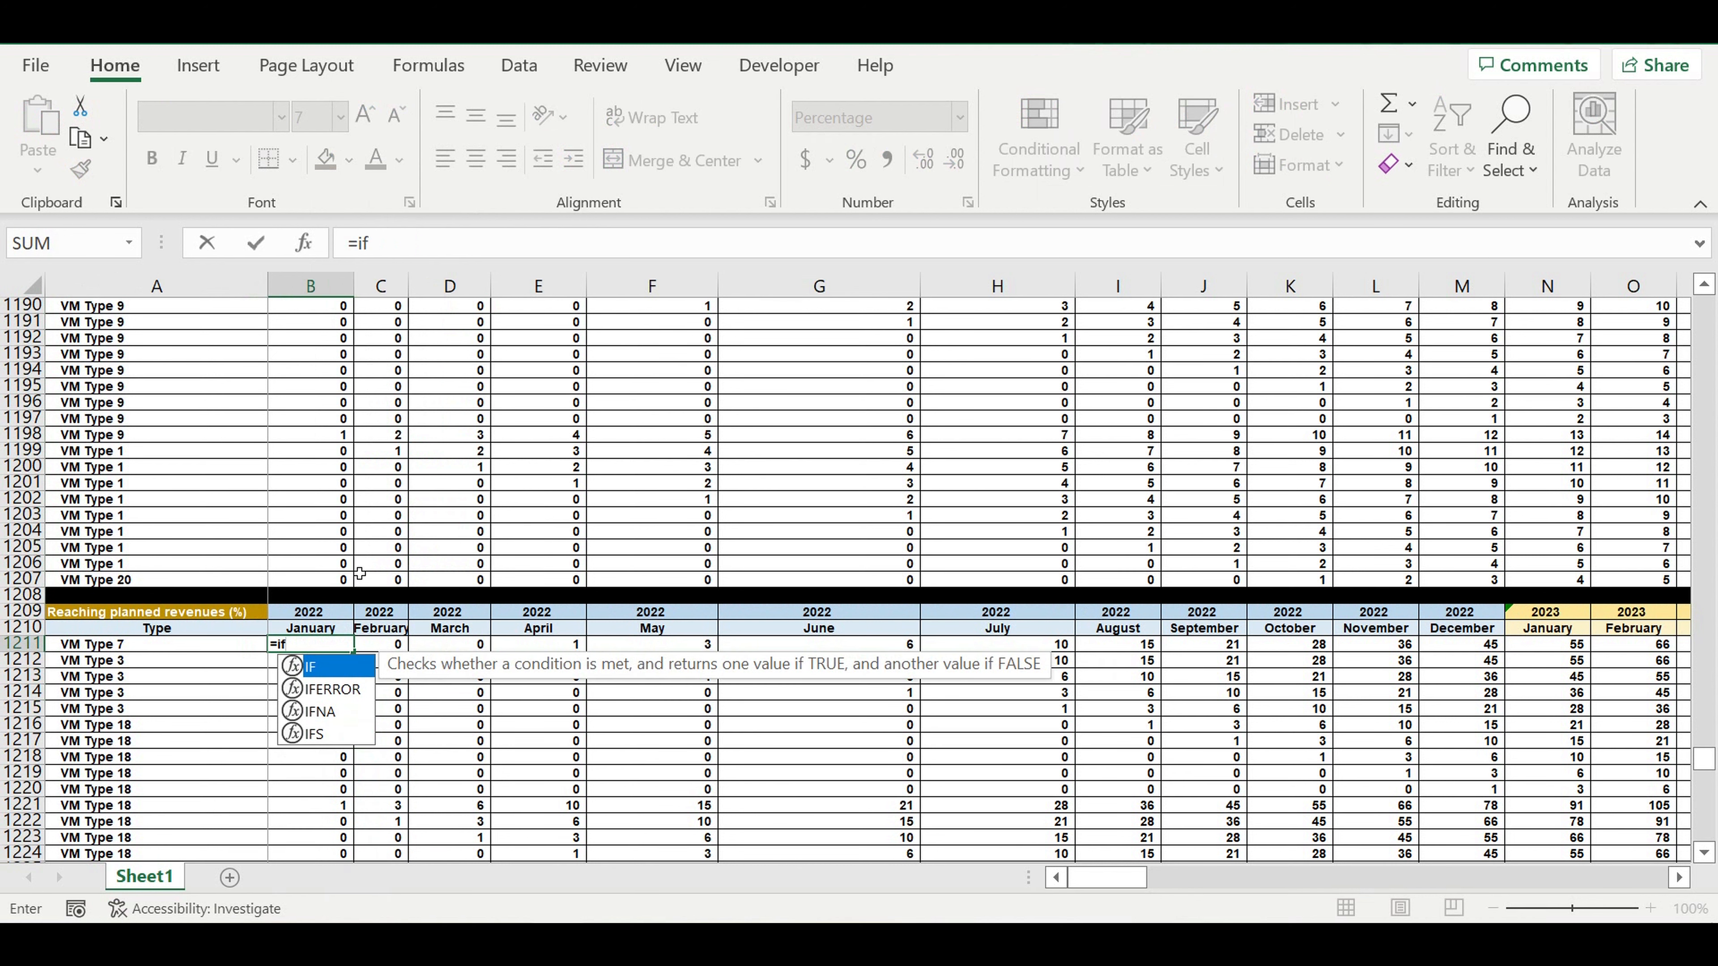
type("(")
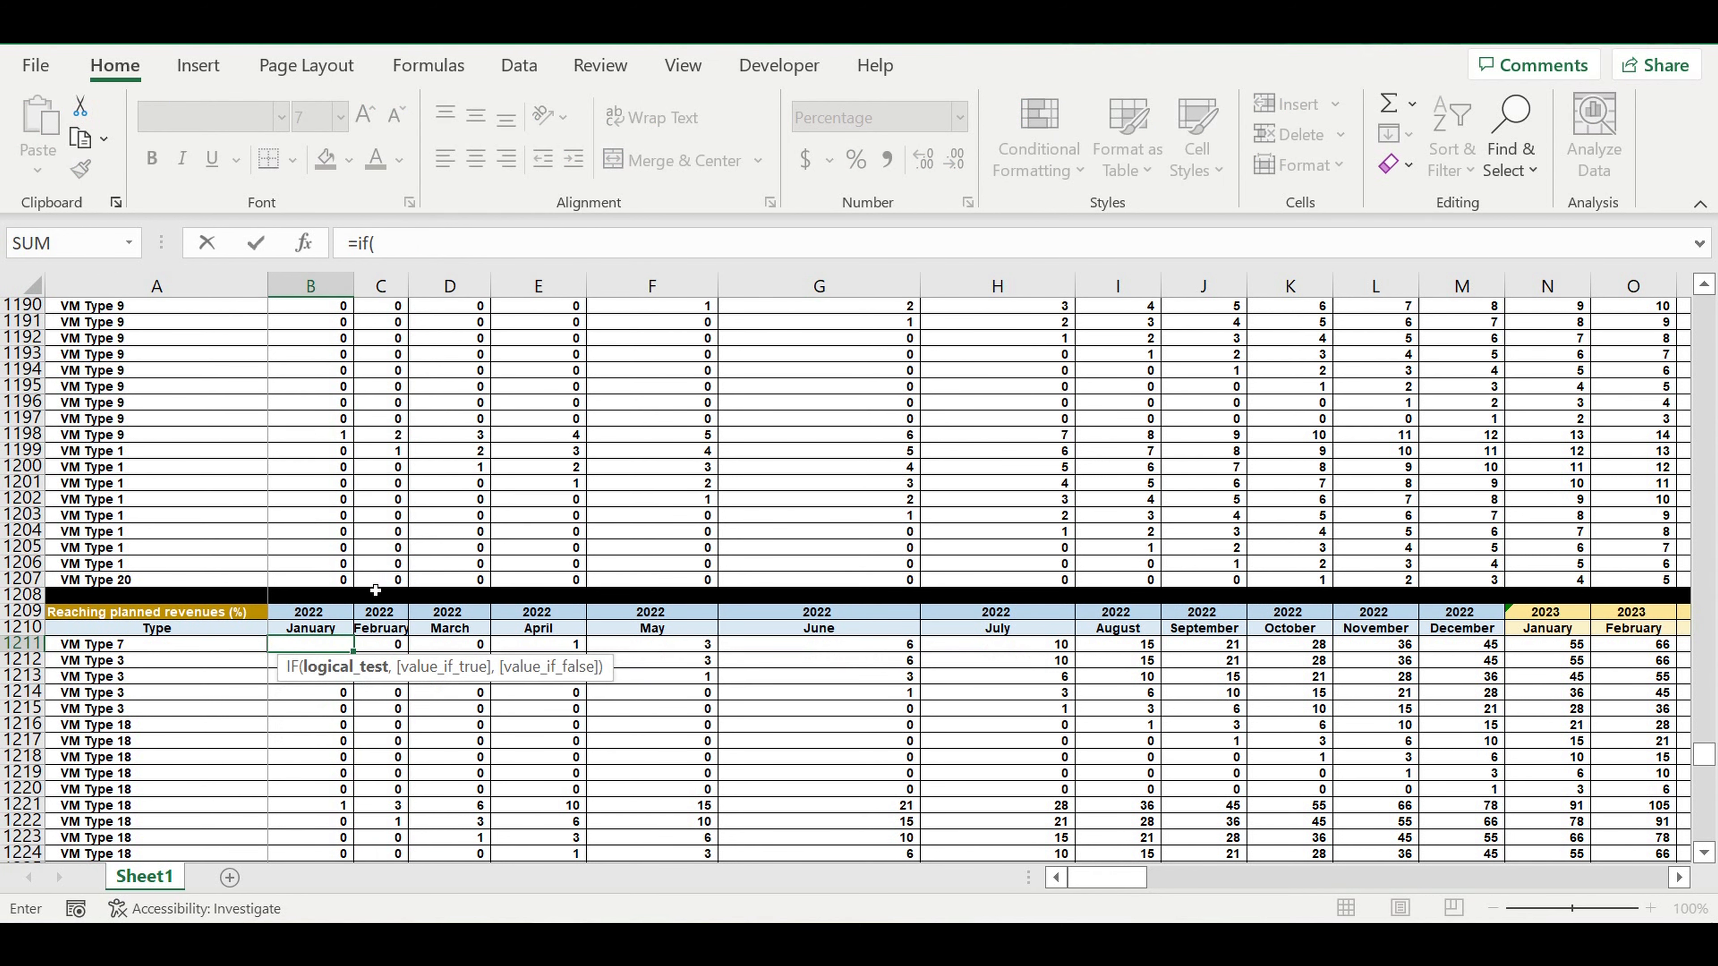
scroll(360, 579, "up", 15)
scroll(361, 580, "up", 10)
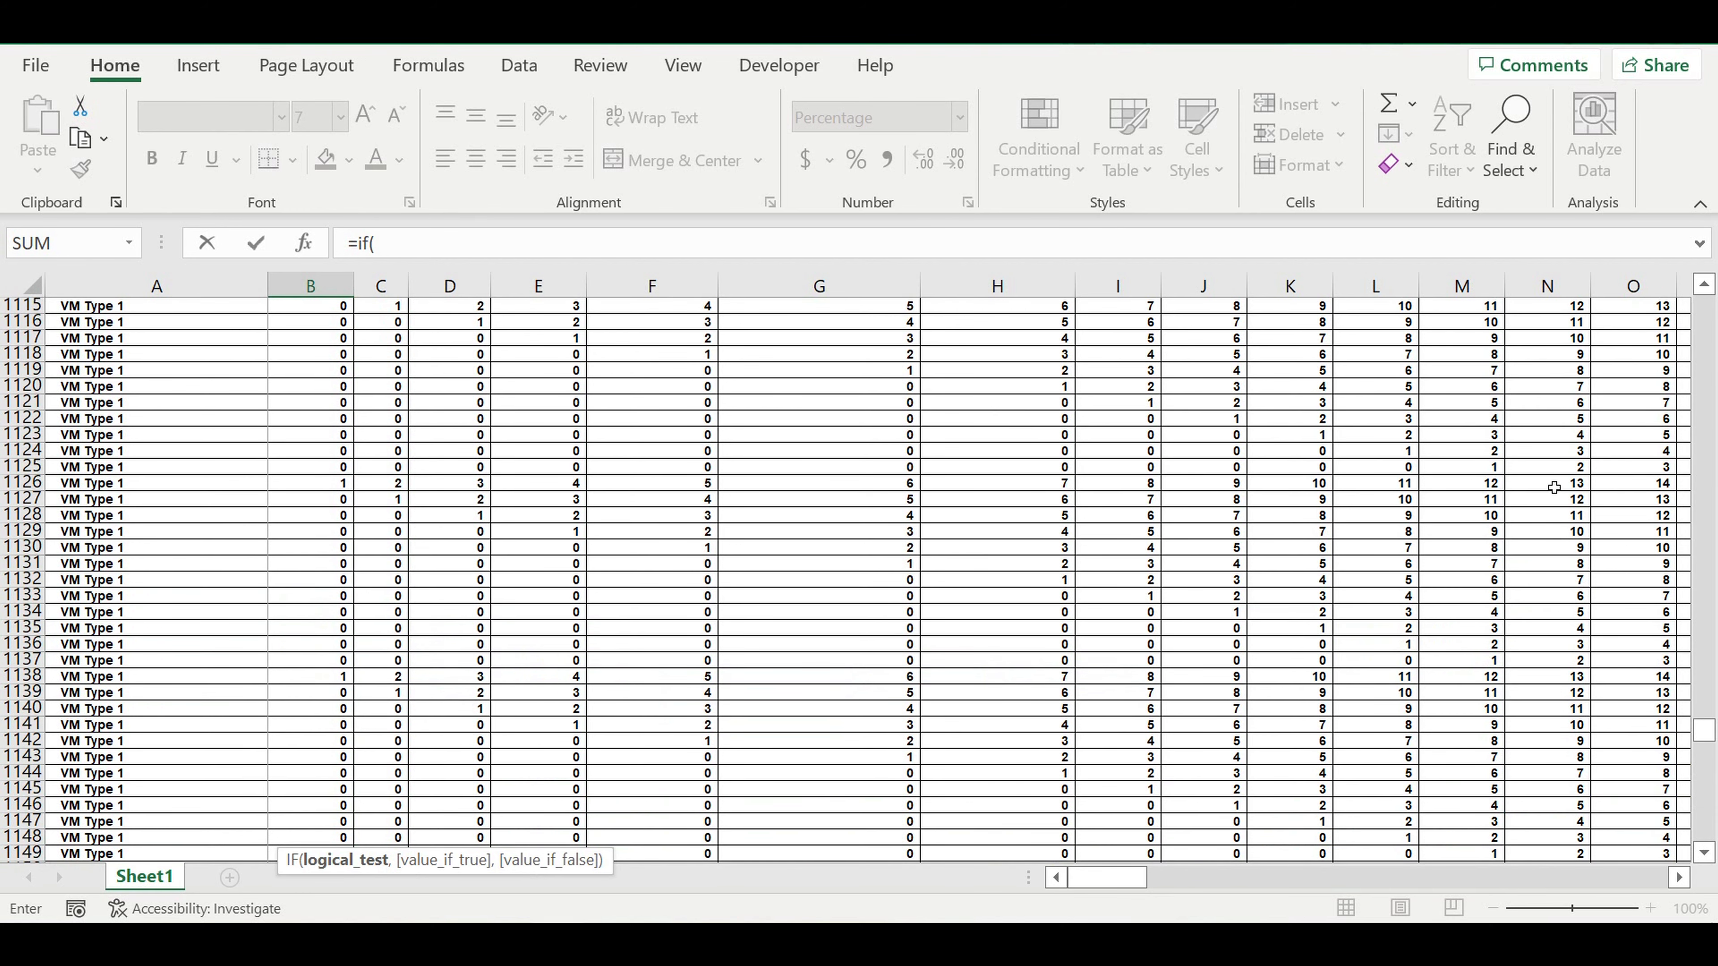
scroll(1554, 484, "up", 11)
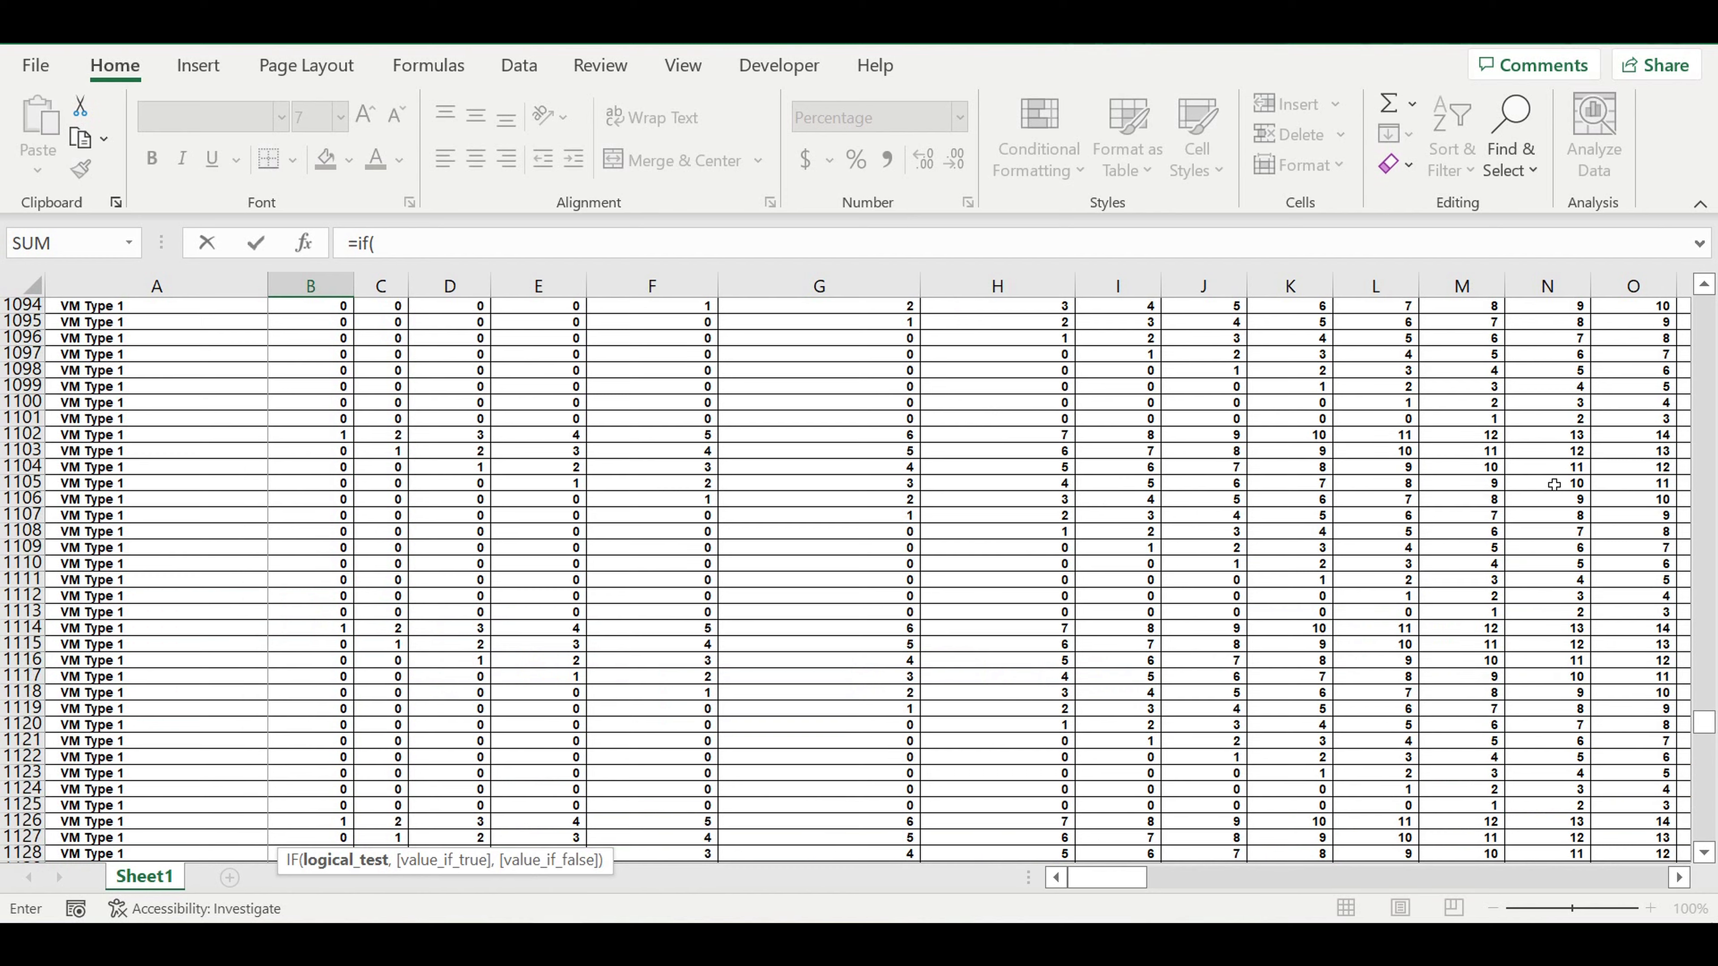
scroll(1552, 484, "up", 15)
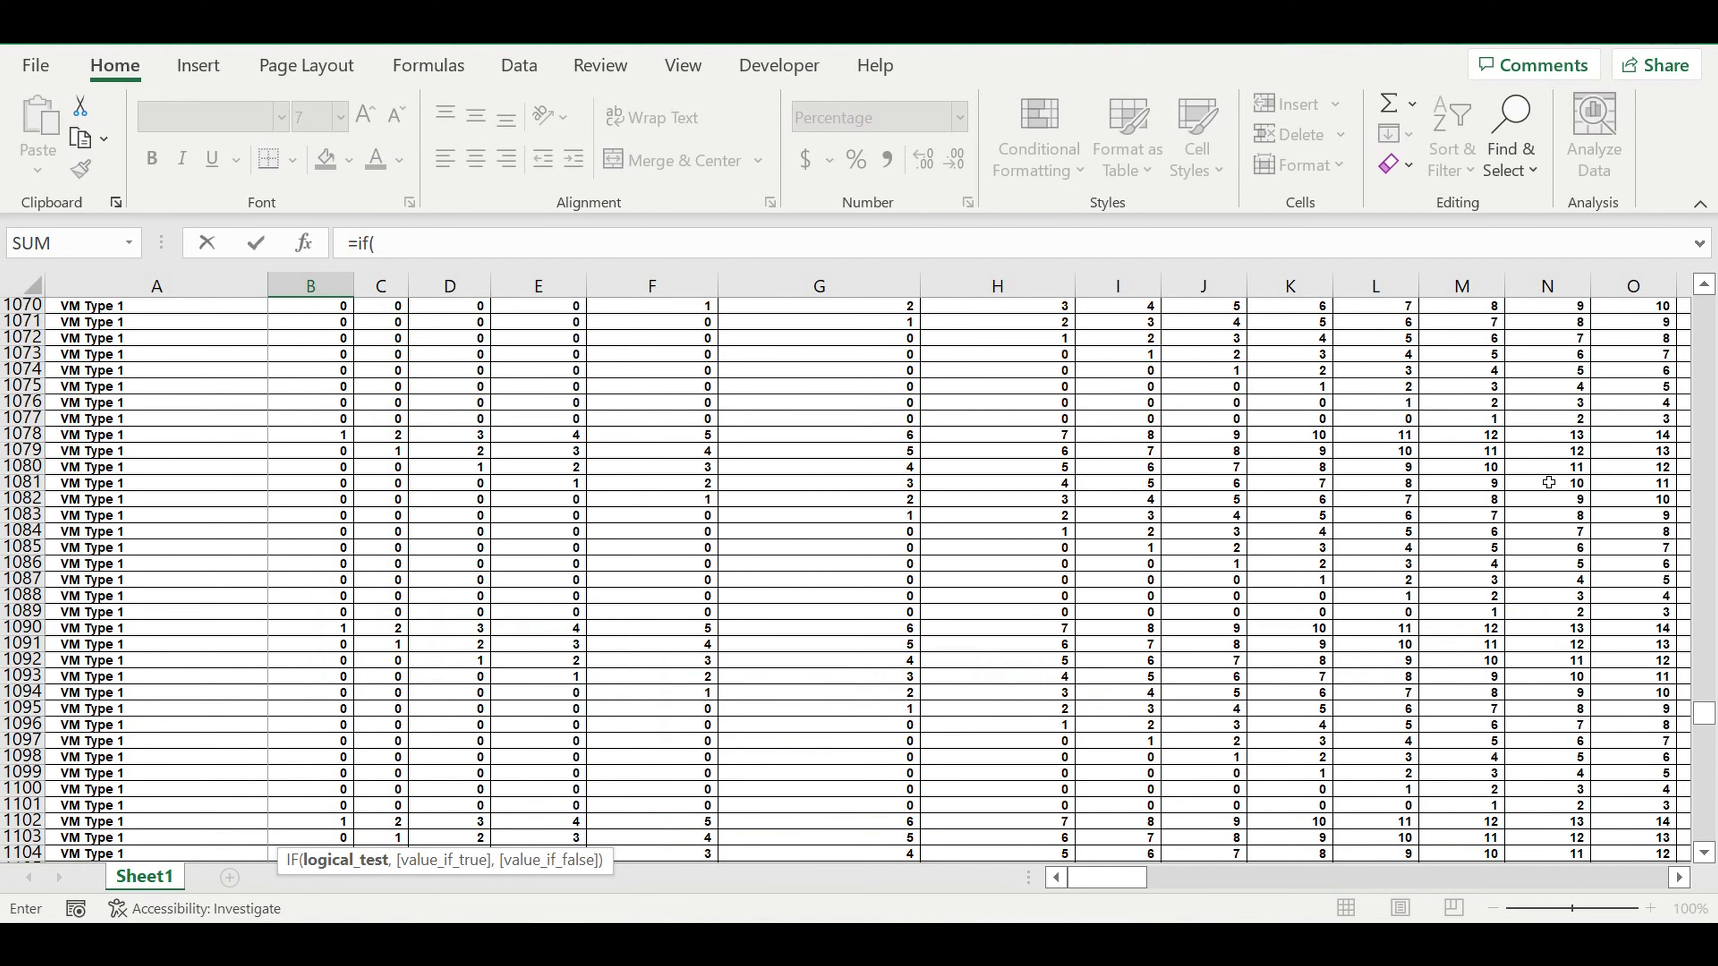
scroll(1549, 482, "up", 4)
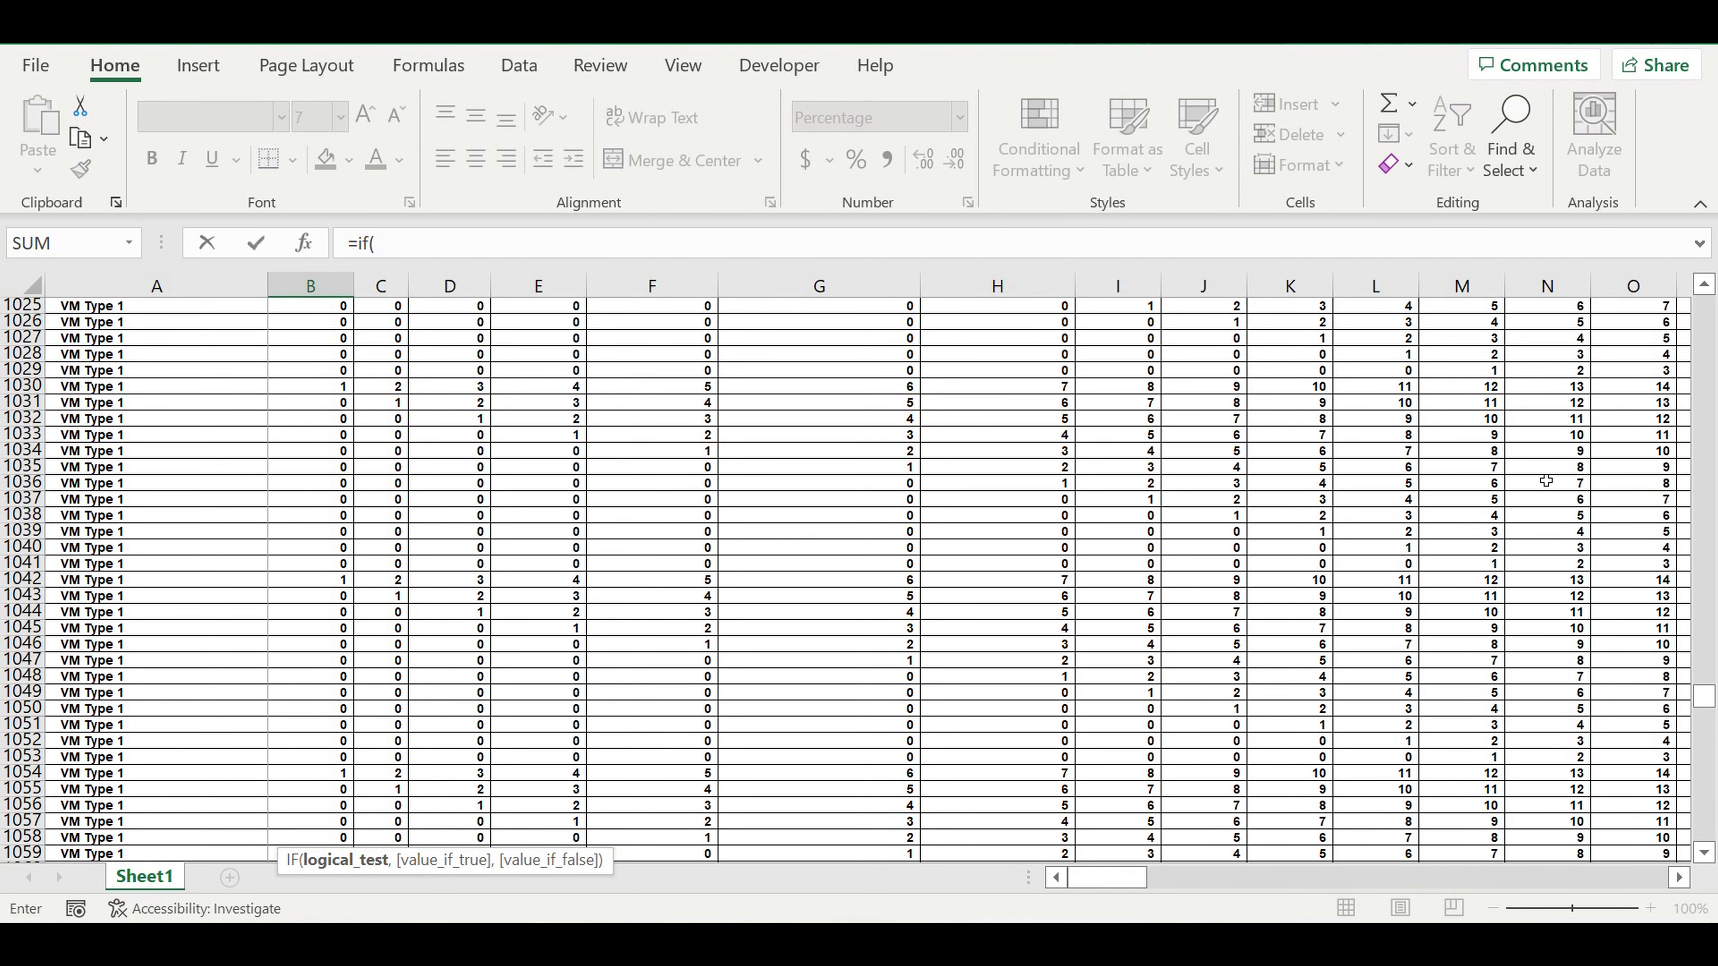
scroll(1546, 481, "up", 14)
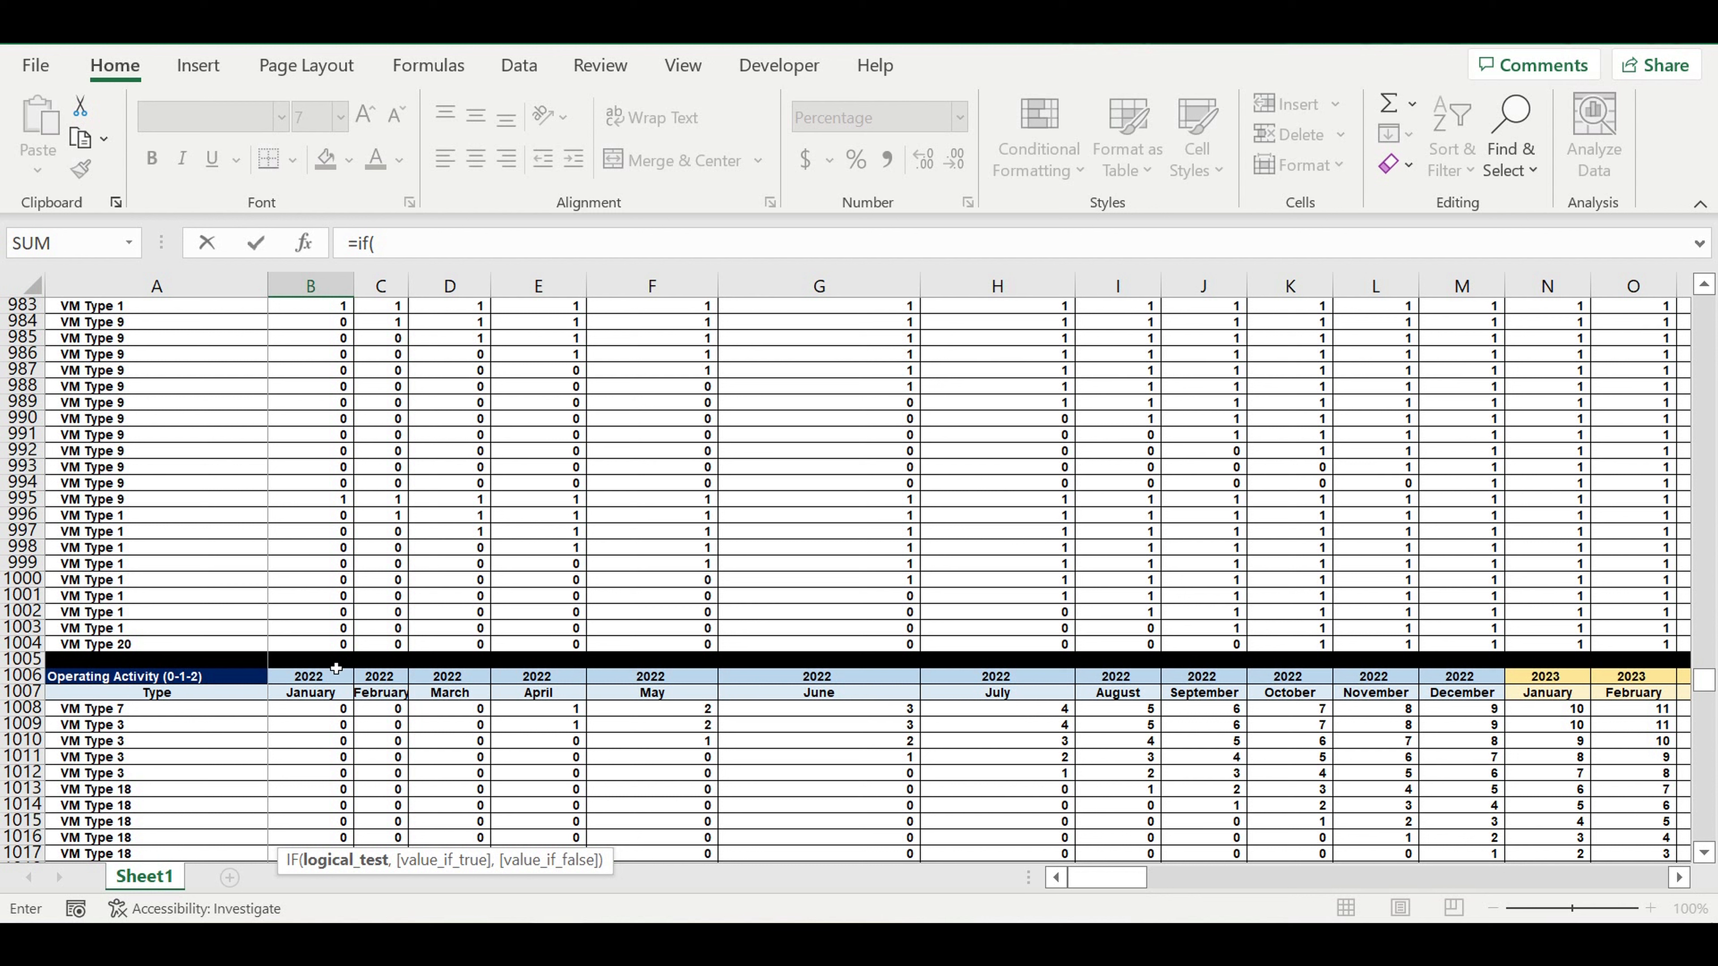
left_click(317, 715)
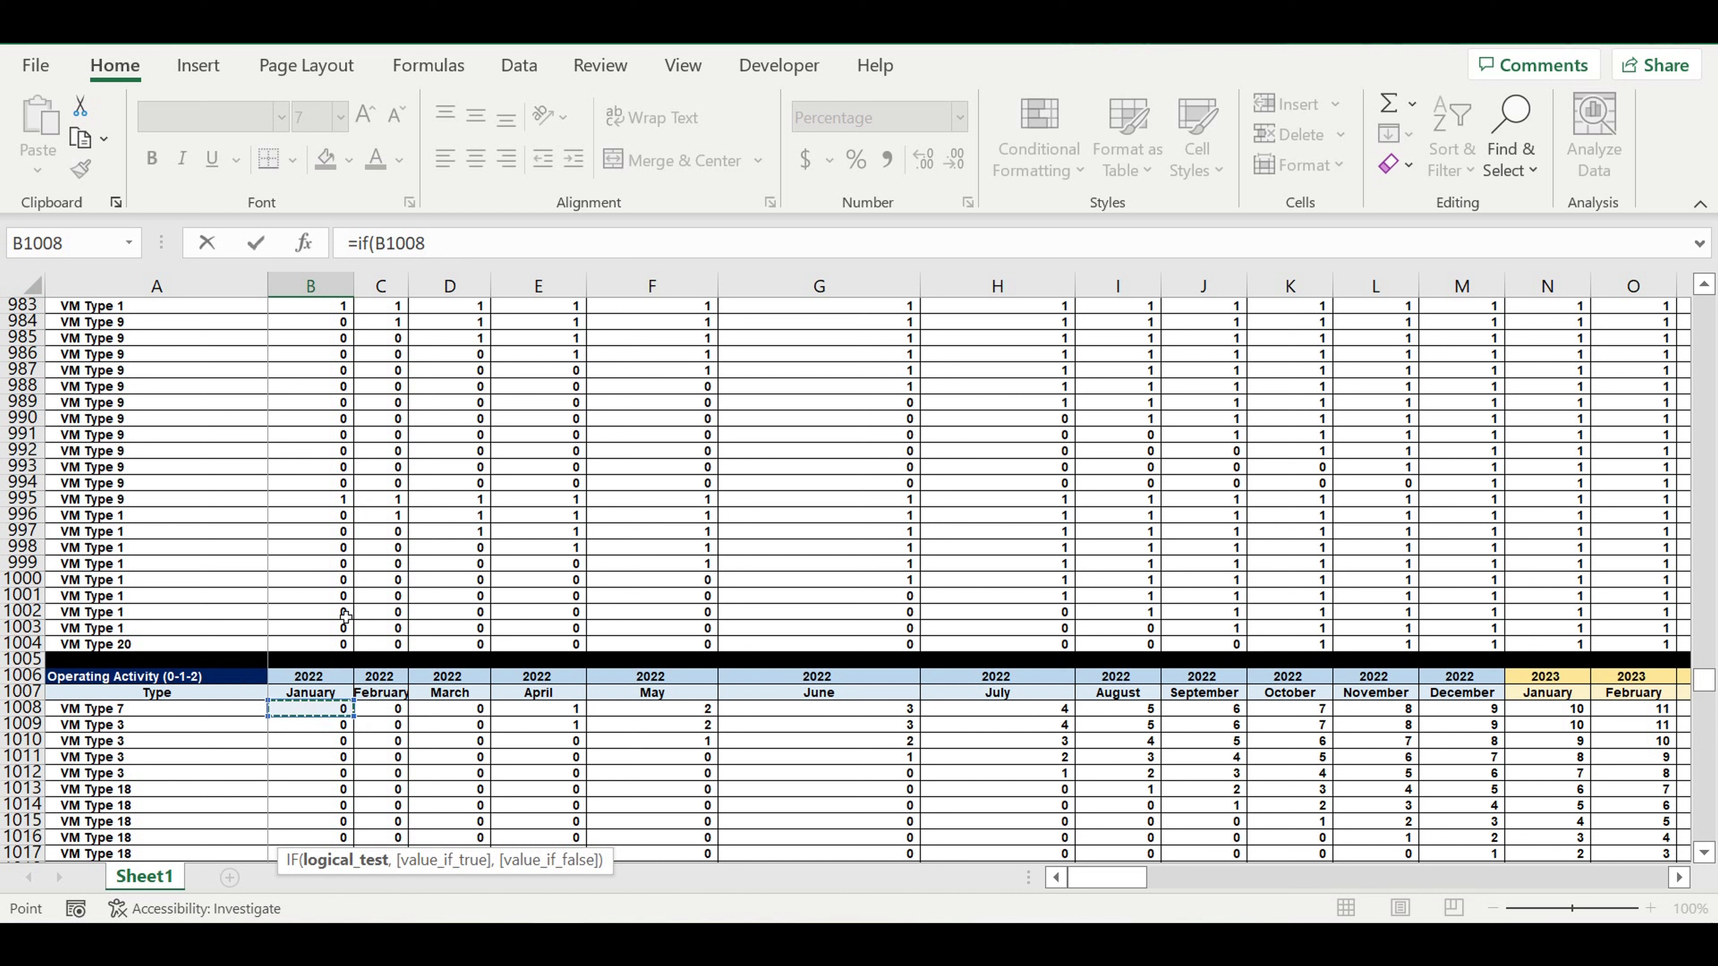
type("=0,")
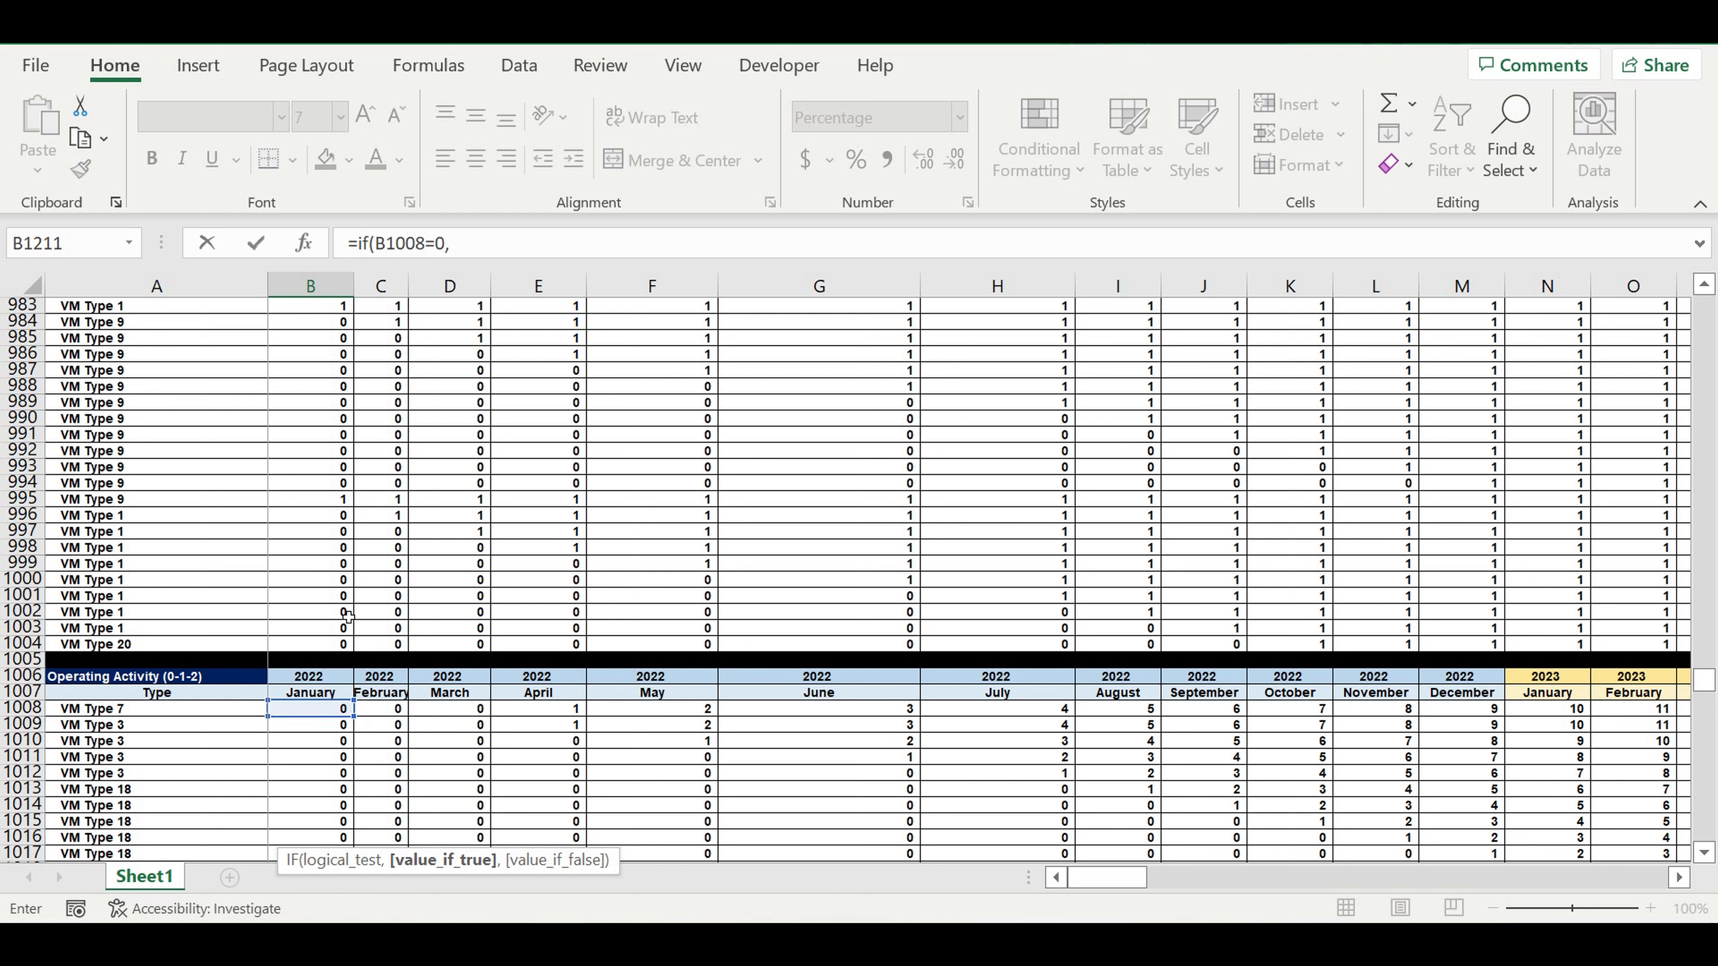
type("0")
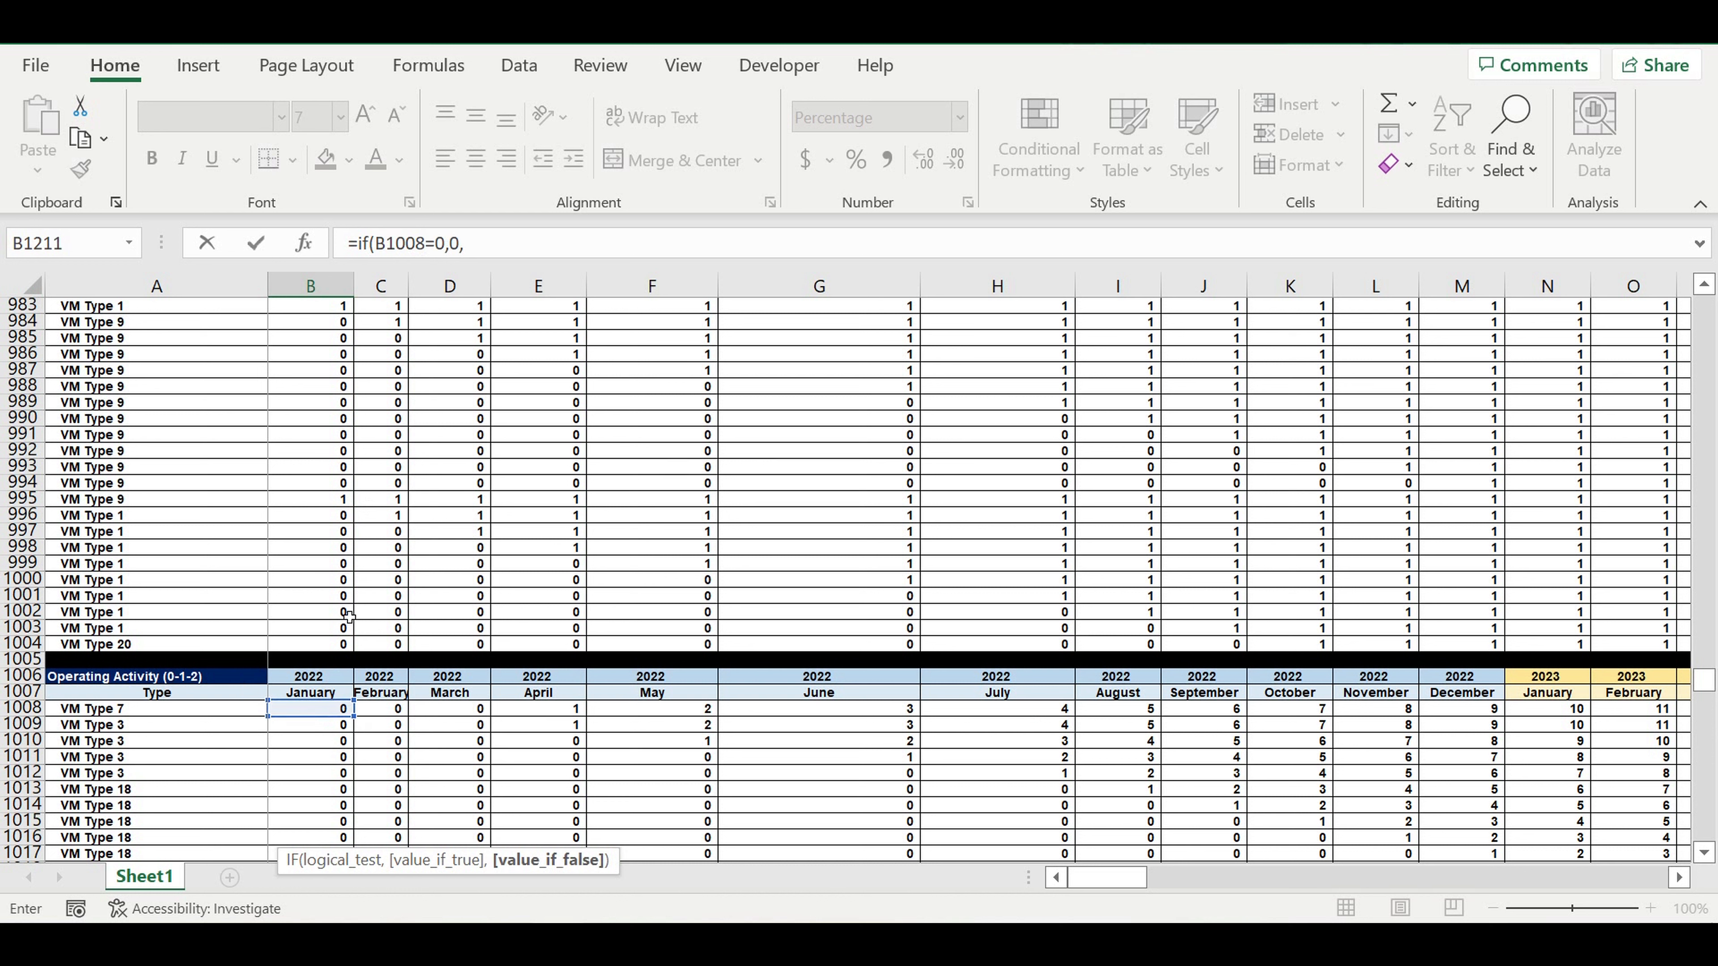
type(",")
Duplicate the IF part at the end of the B1211 formula and change its test to B1008=1.
left_click(482, 236)
left_click_drag(515, 243, 358, 243)
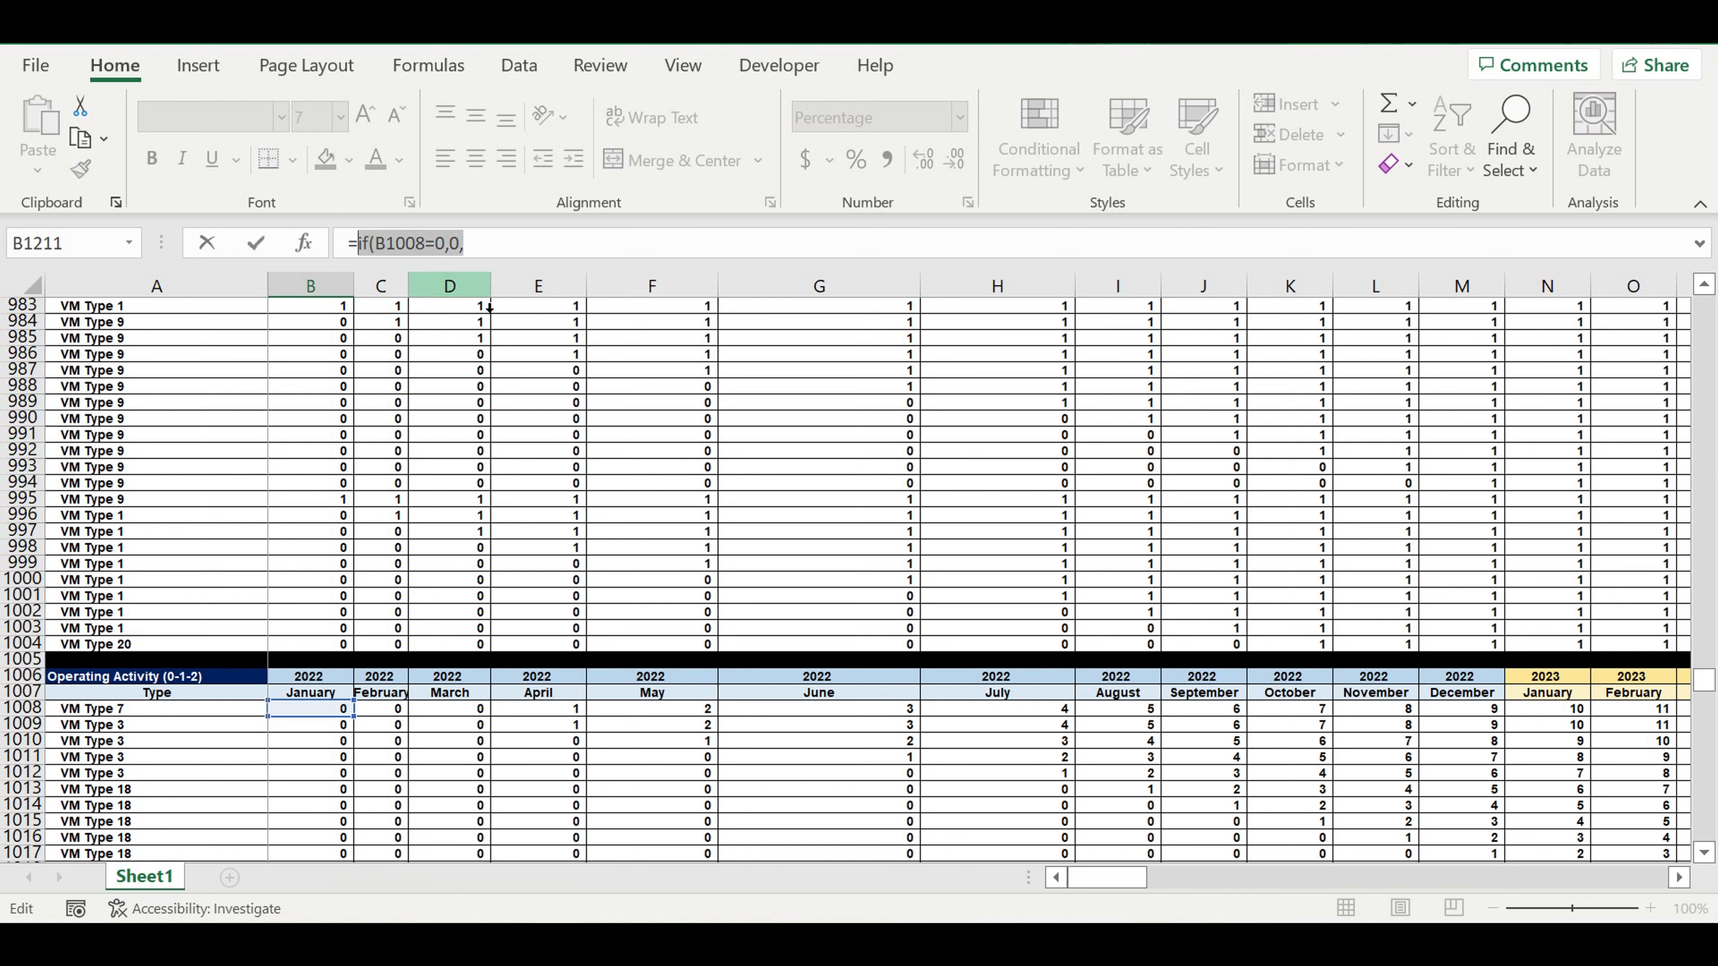
key("ctrl+c")
left_click(503, 244)
key("ctrl+v")
double_click(551, 246)
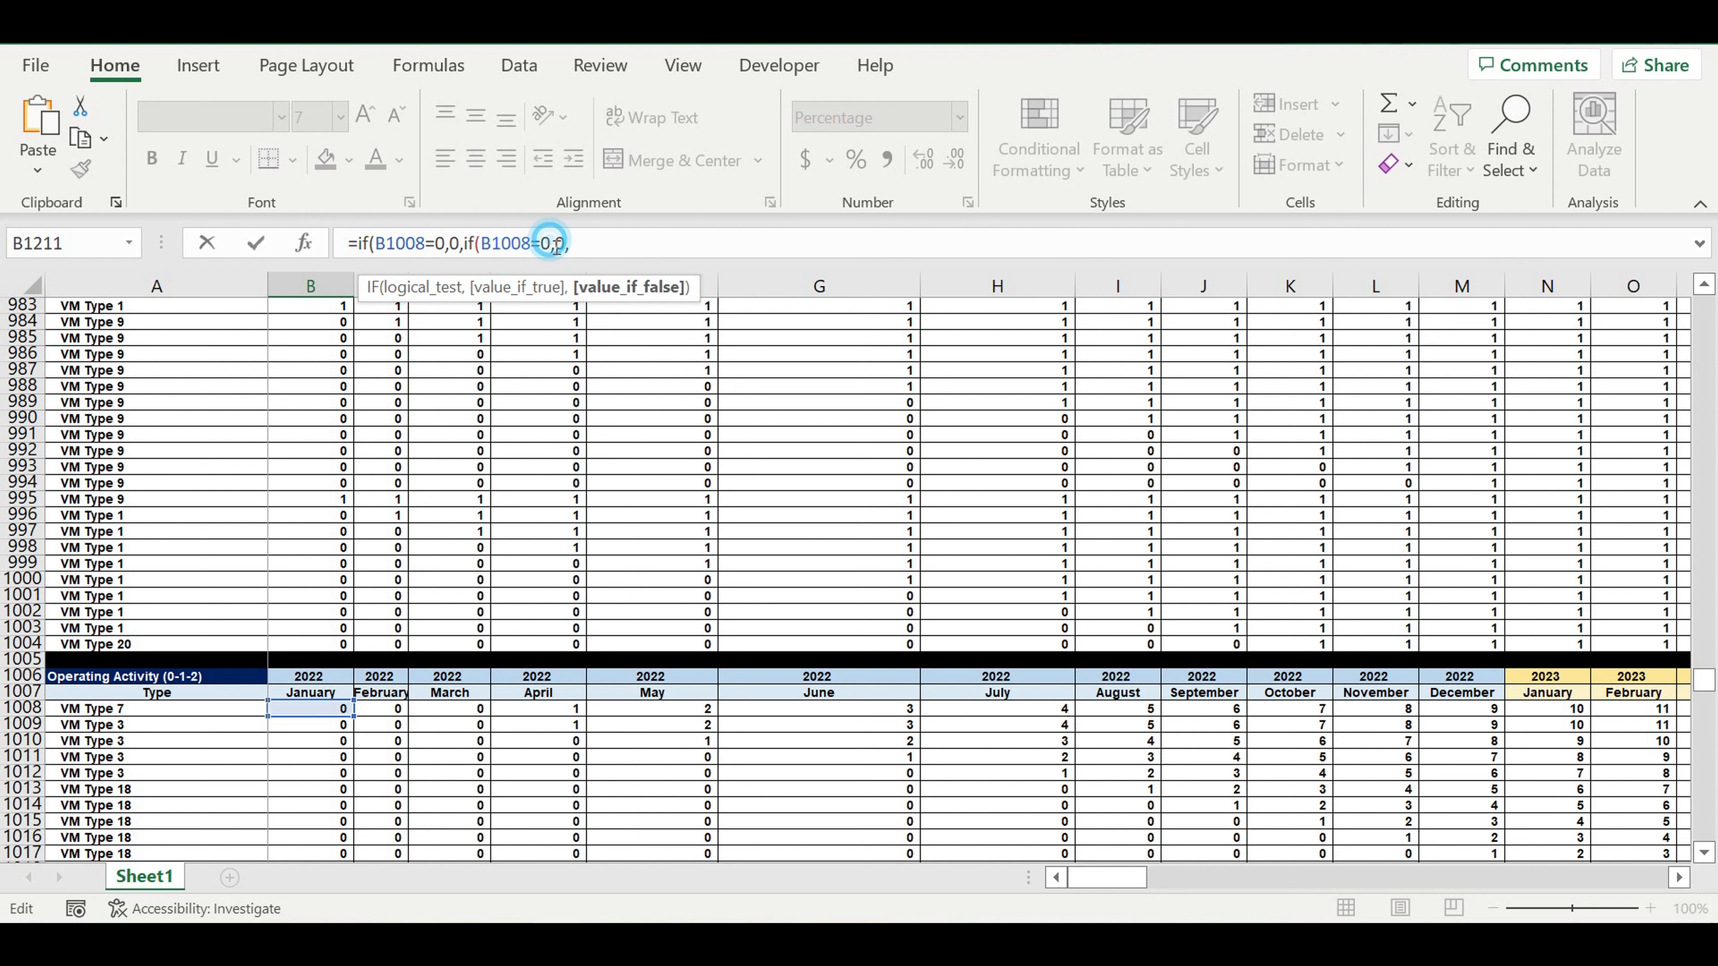
type("1")
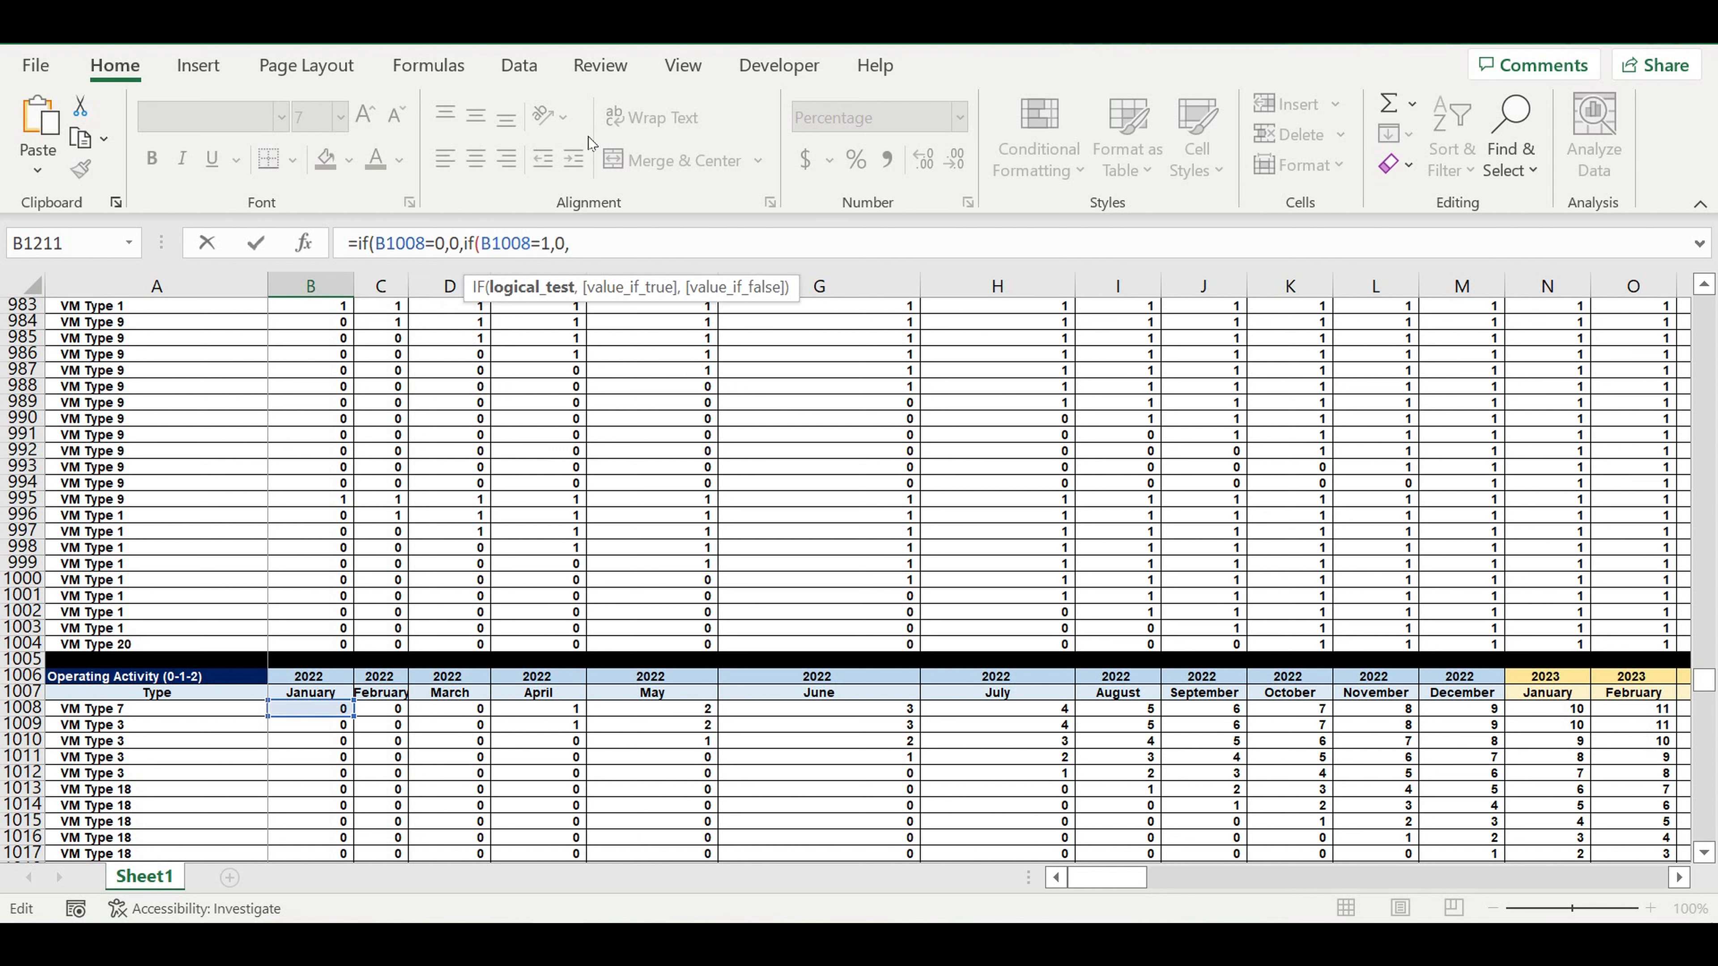
Replace the second IF's true value with $U399, the month 1 "Amount of customers reaching" percentage, keeping the column absolute.
double_click(560, 244)
left_click_drag(1714, 689, 1715, 492)
scroll(793, 476, "up", 19)
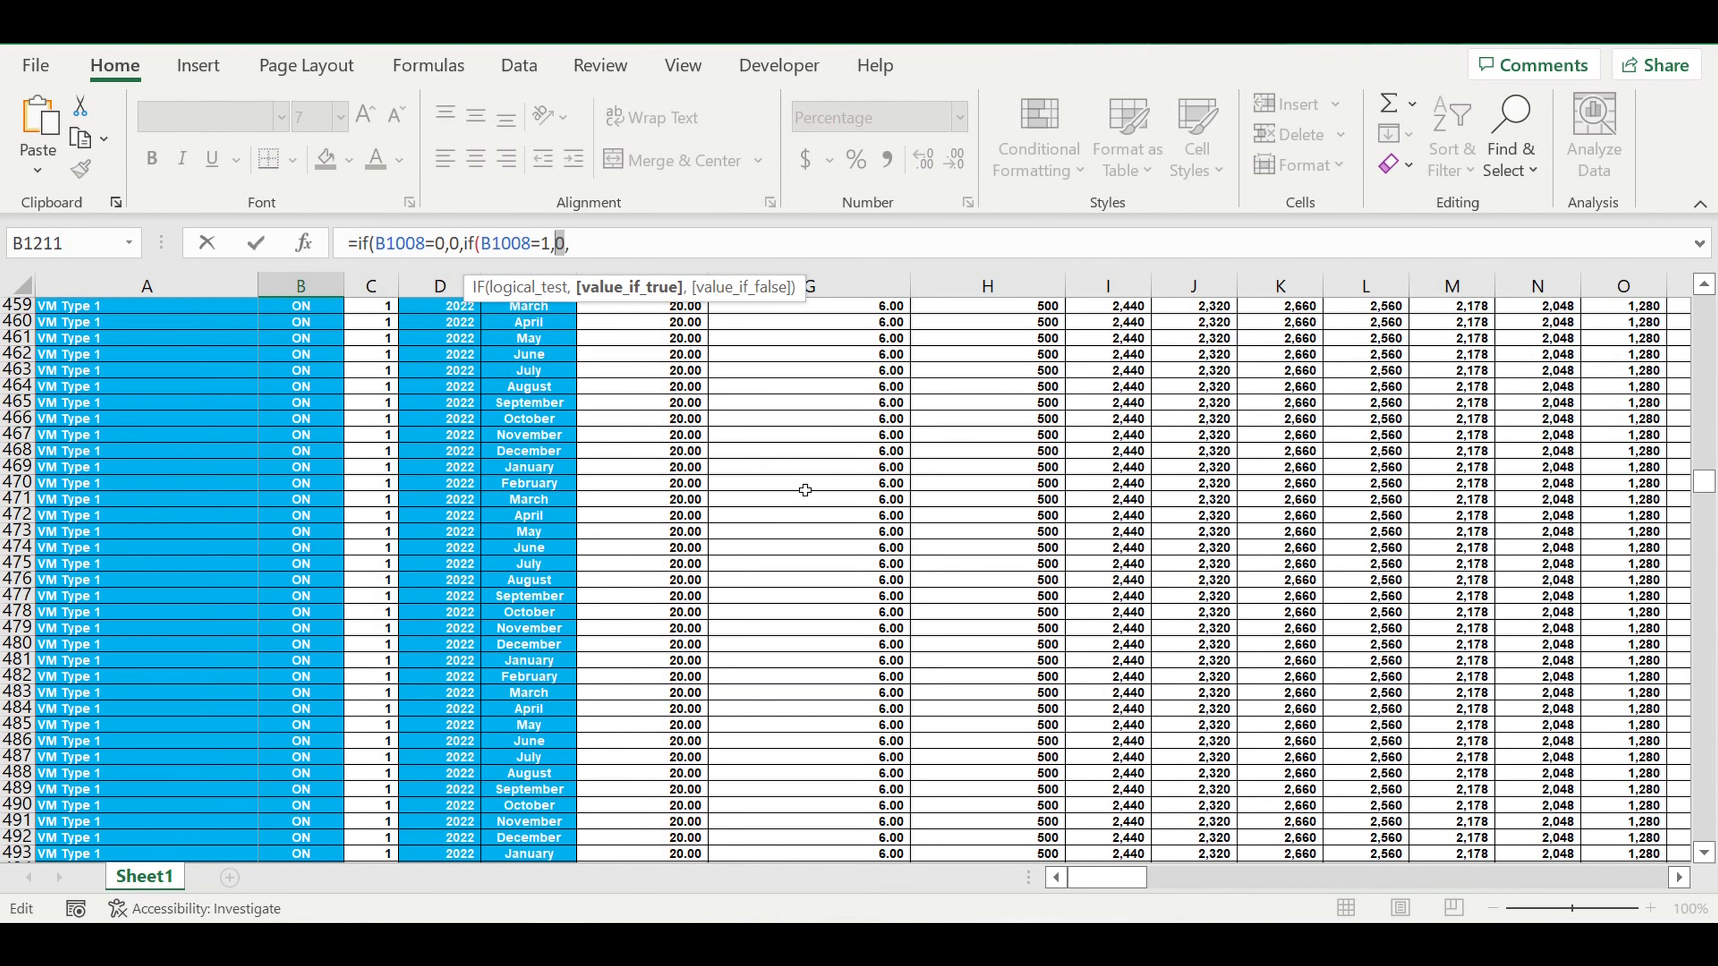
scroll(805, 490, "up", 12)
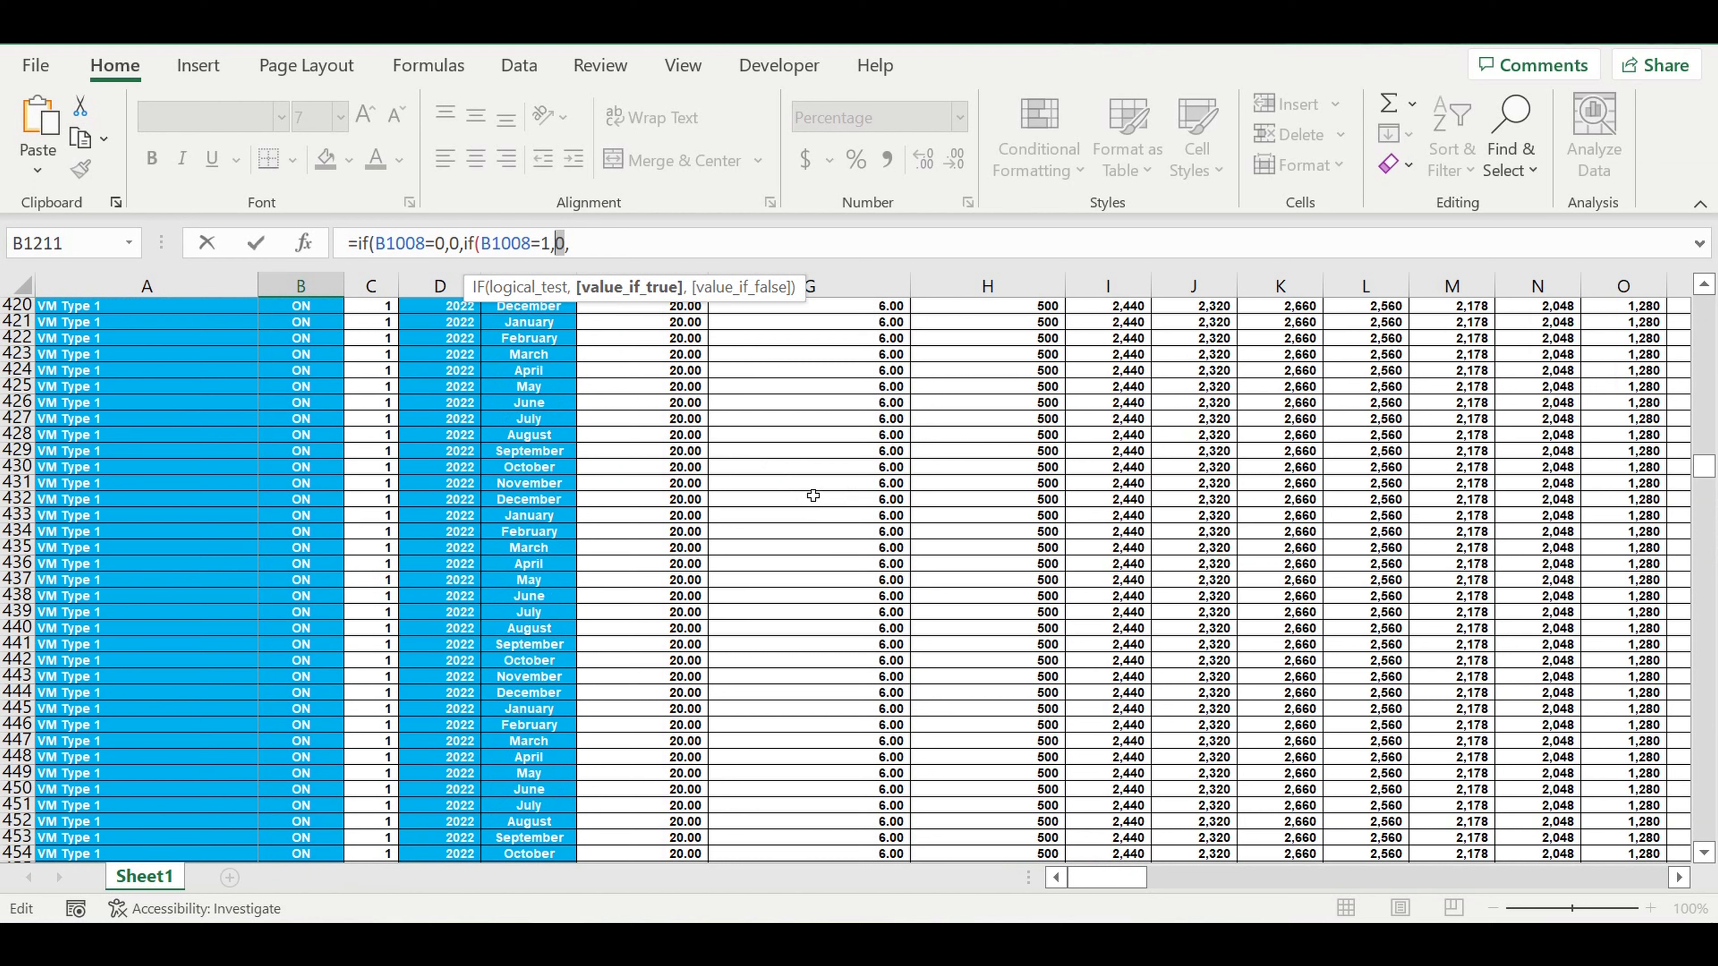
scroll(813, 496, "up", 4)
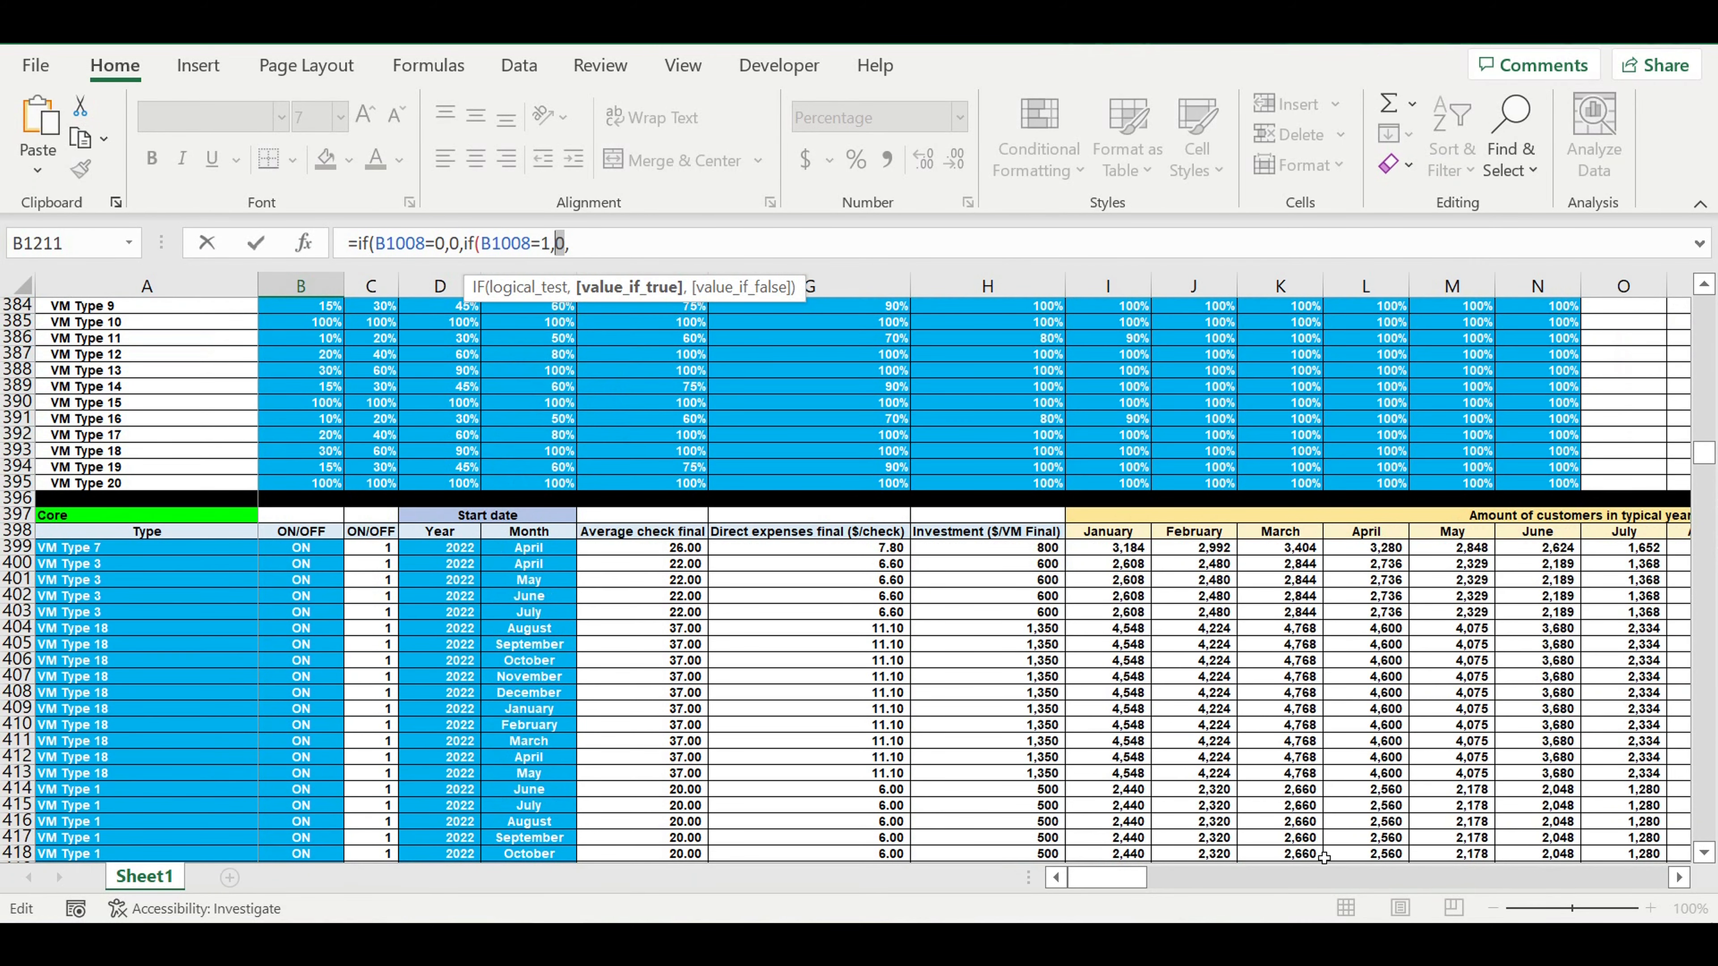
left_click_drag(1149, 883, 1220, 873)
scroll(1224, 869, "right", 1)
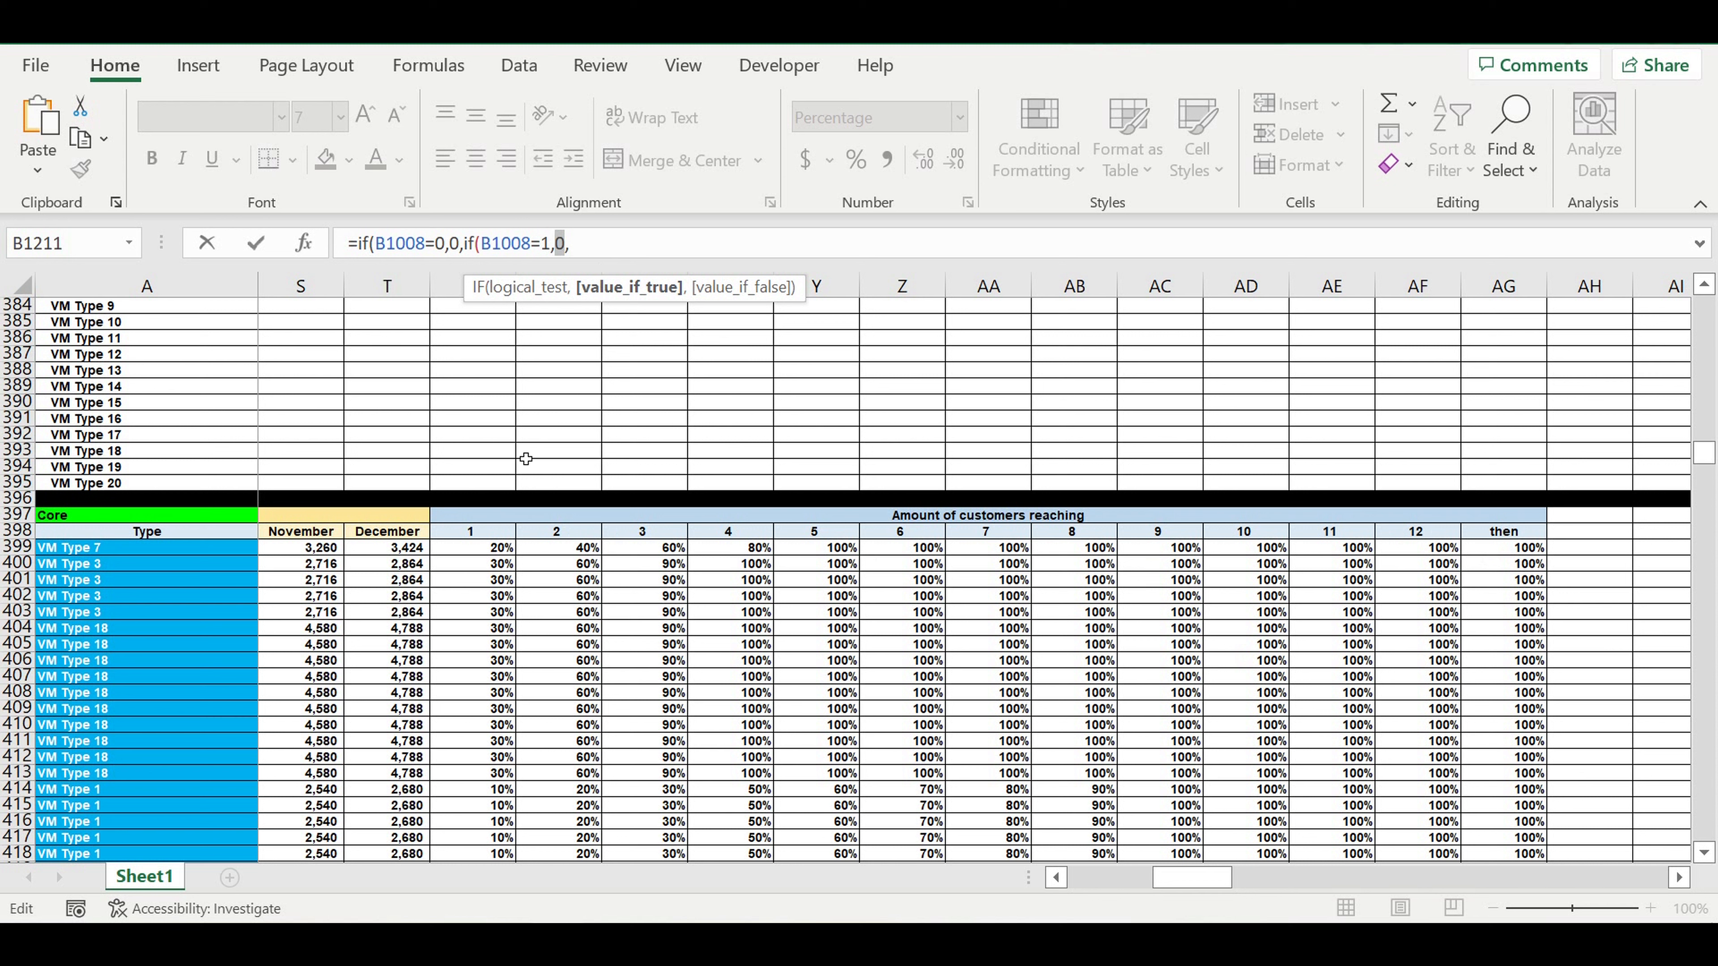
left_click(487, 553)
left_click(555, 244)
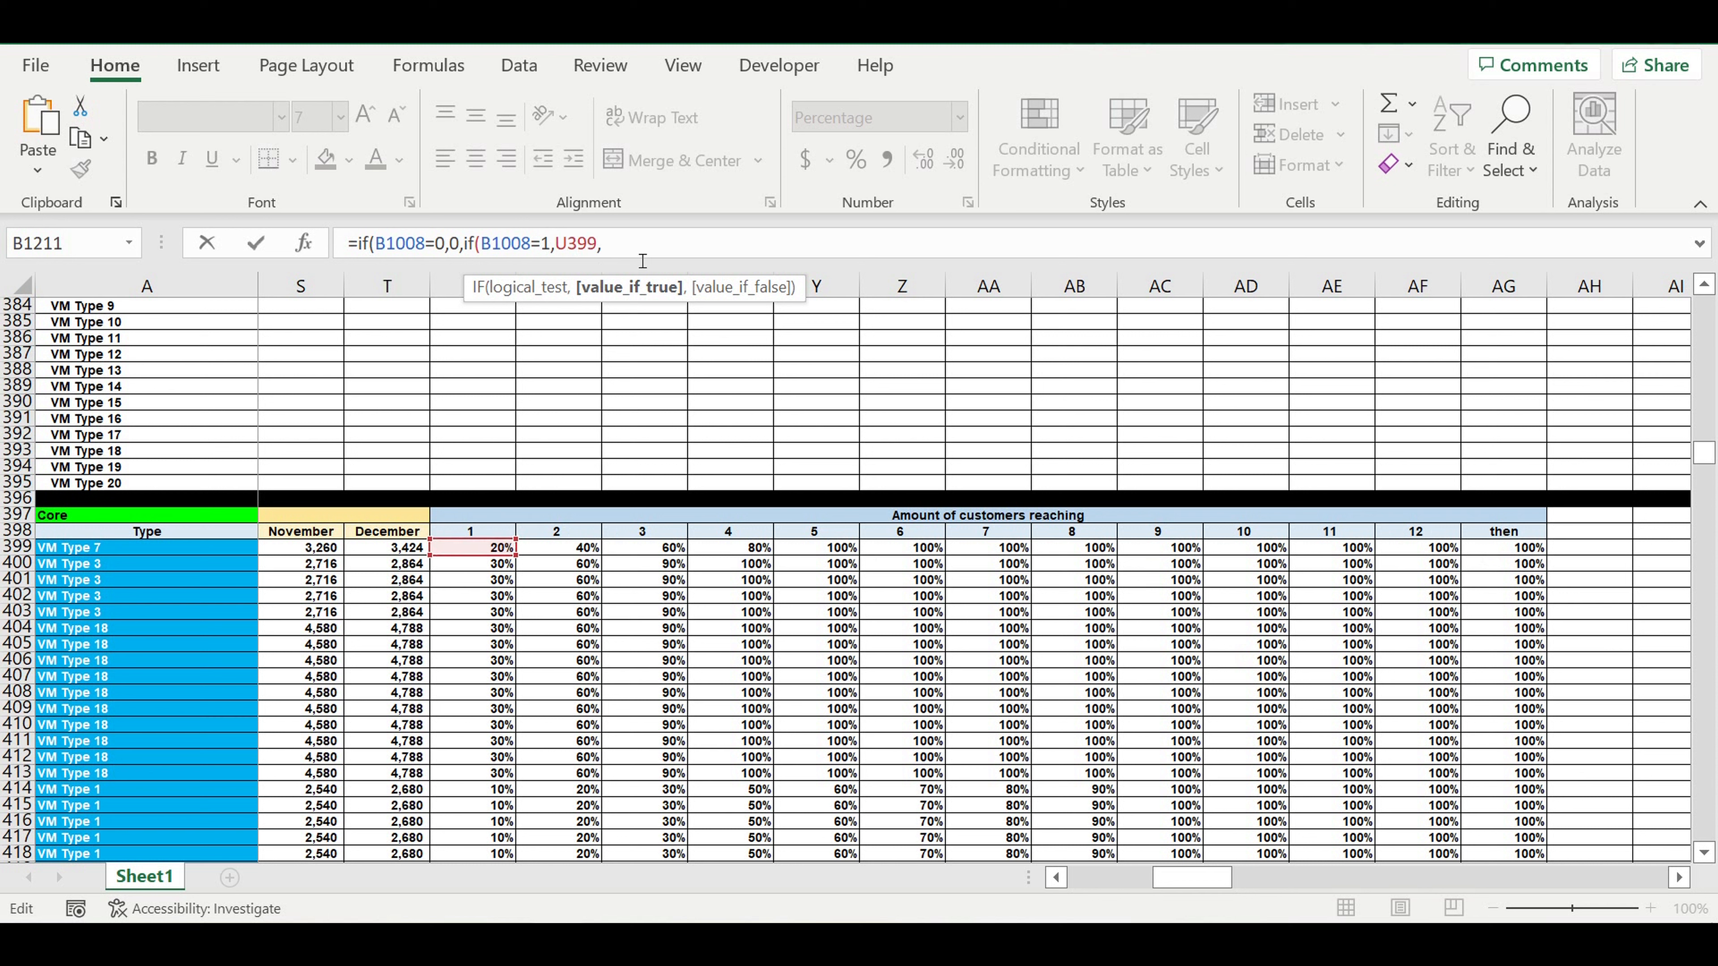
type("$")
left_click(653, 251)
Enlarge the formula editing area and append twelve copies of if(B1008=1,$U399, to the formula in B1211.
left_click_drag(848, 272, 841, 359)
left_click_drag(616, 245, 476, 253)
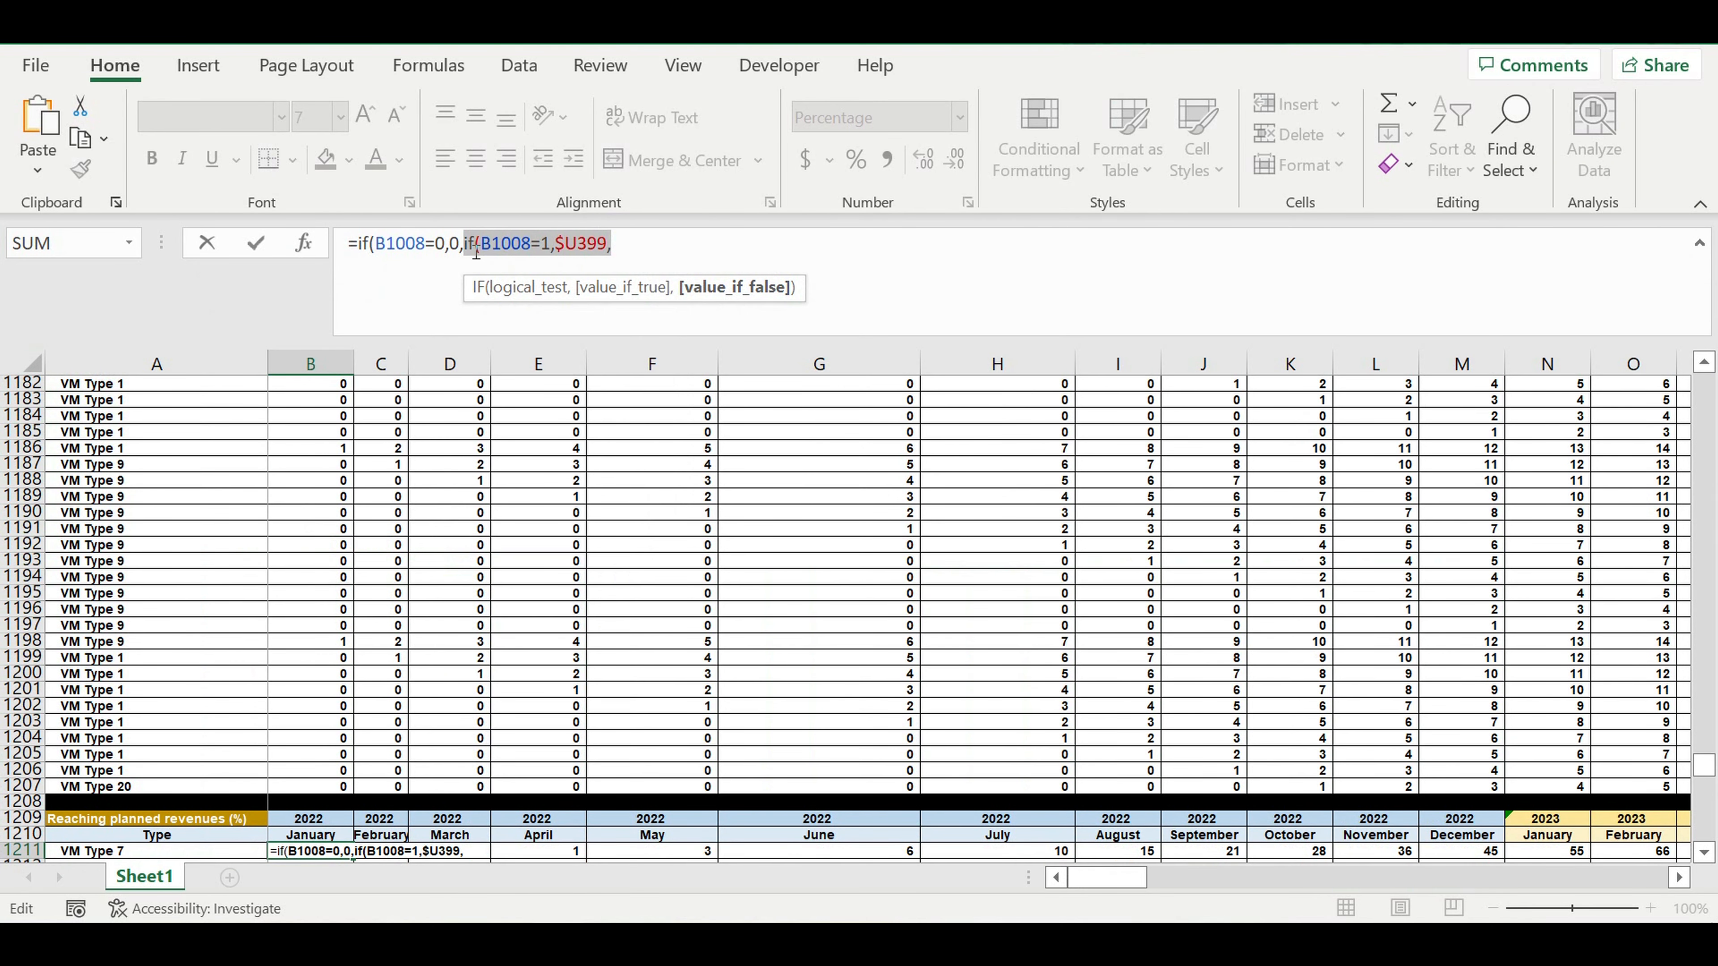
left_click(636, 245)
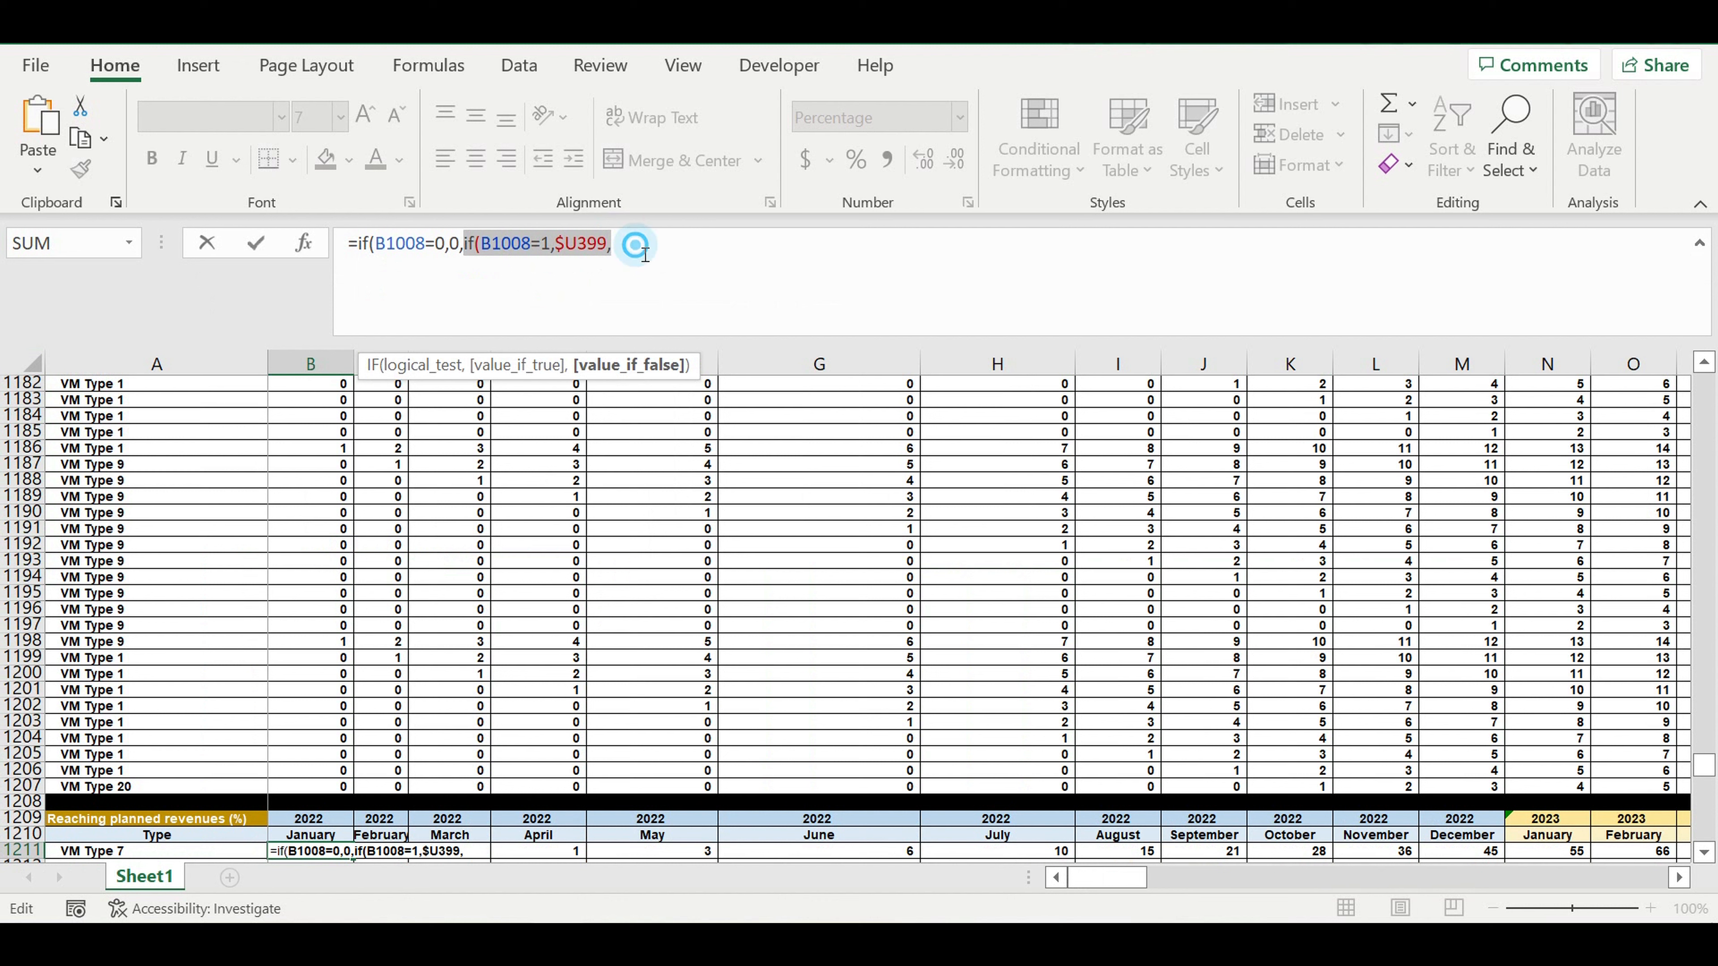
key("ctrl+v")
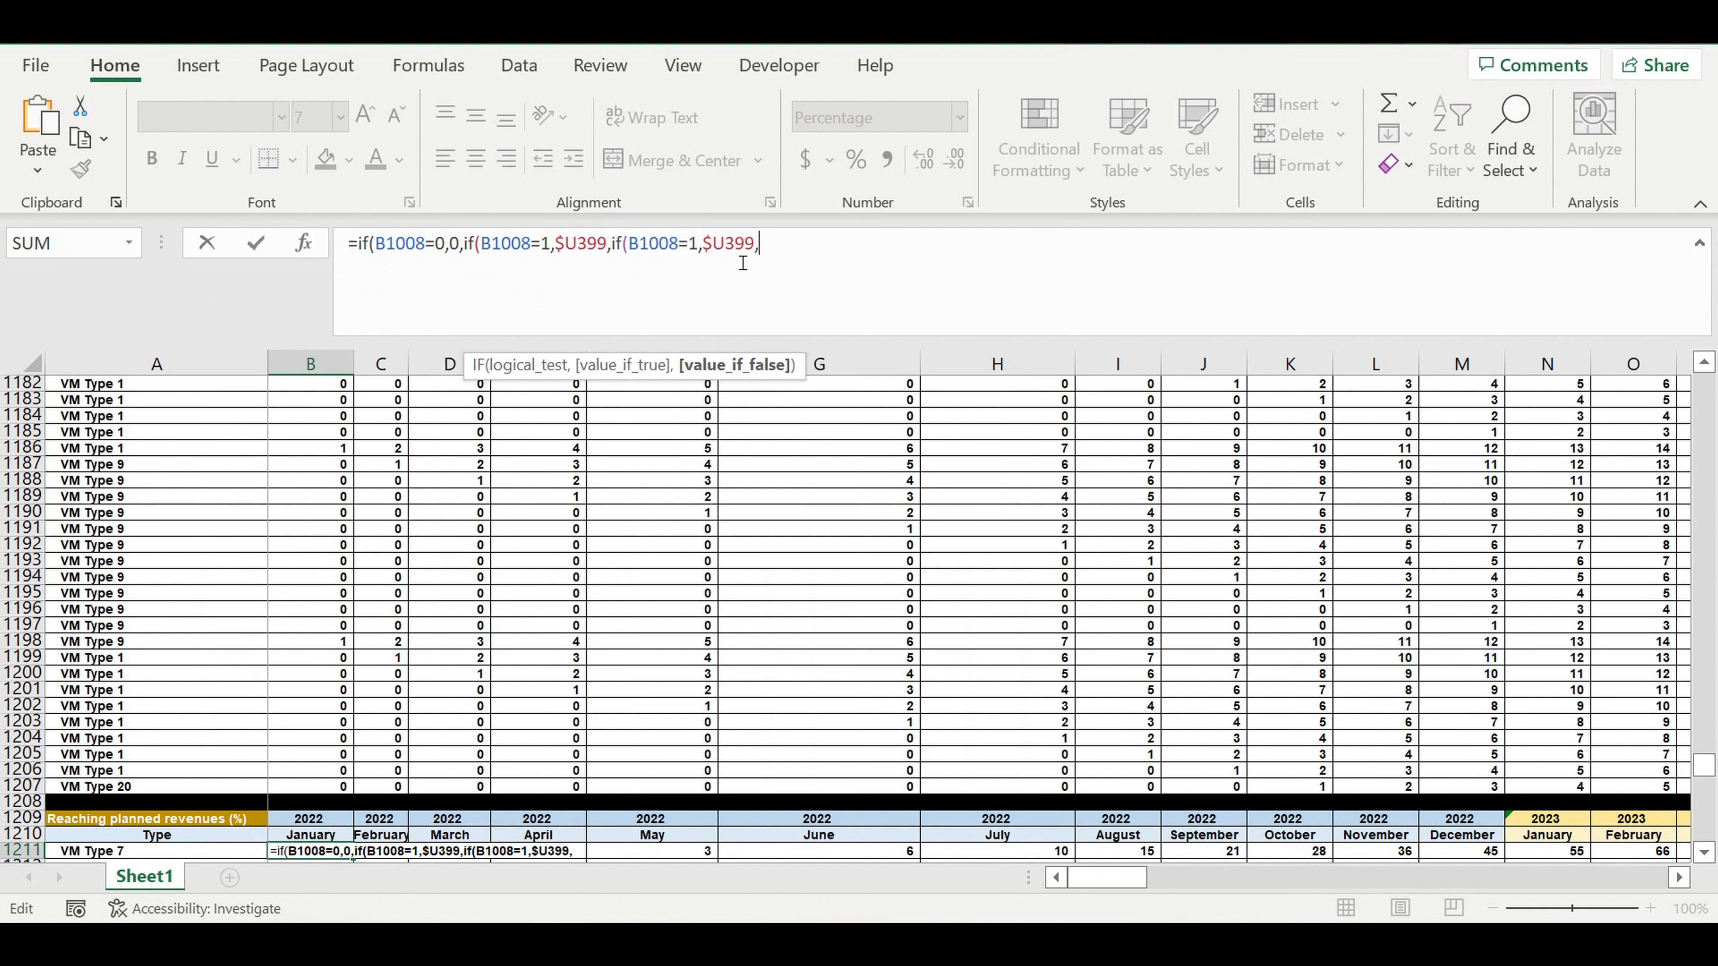
key("ctrl+v")
key("ctrl+v")
key("ctrl+v")
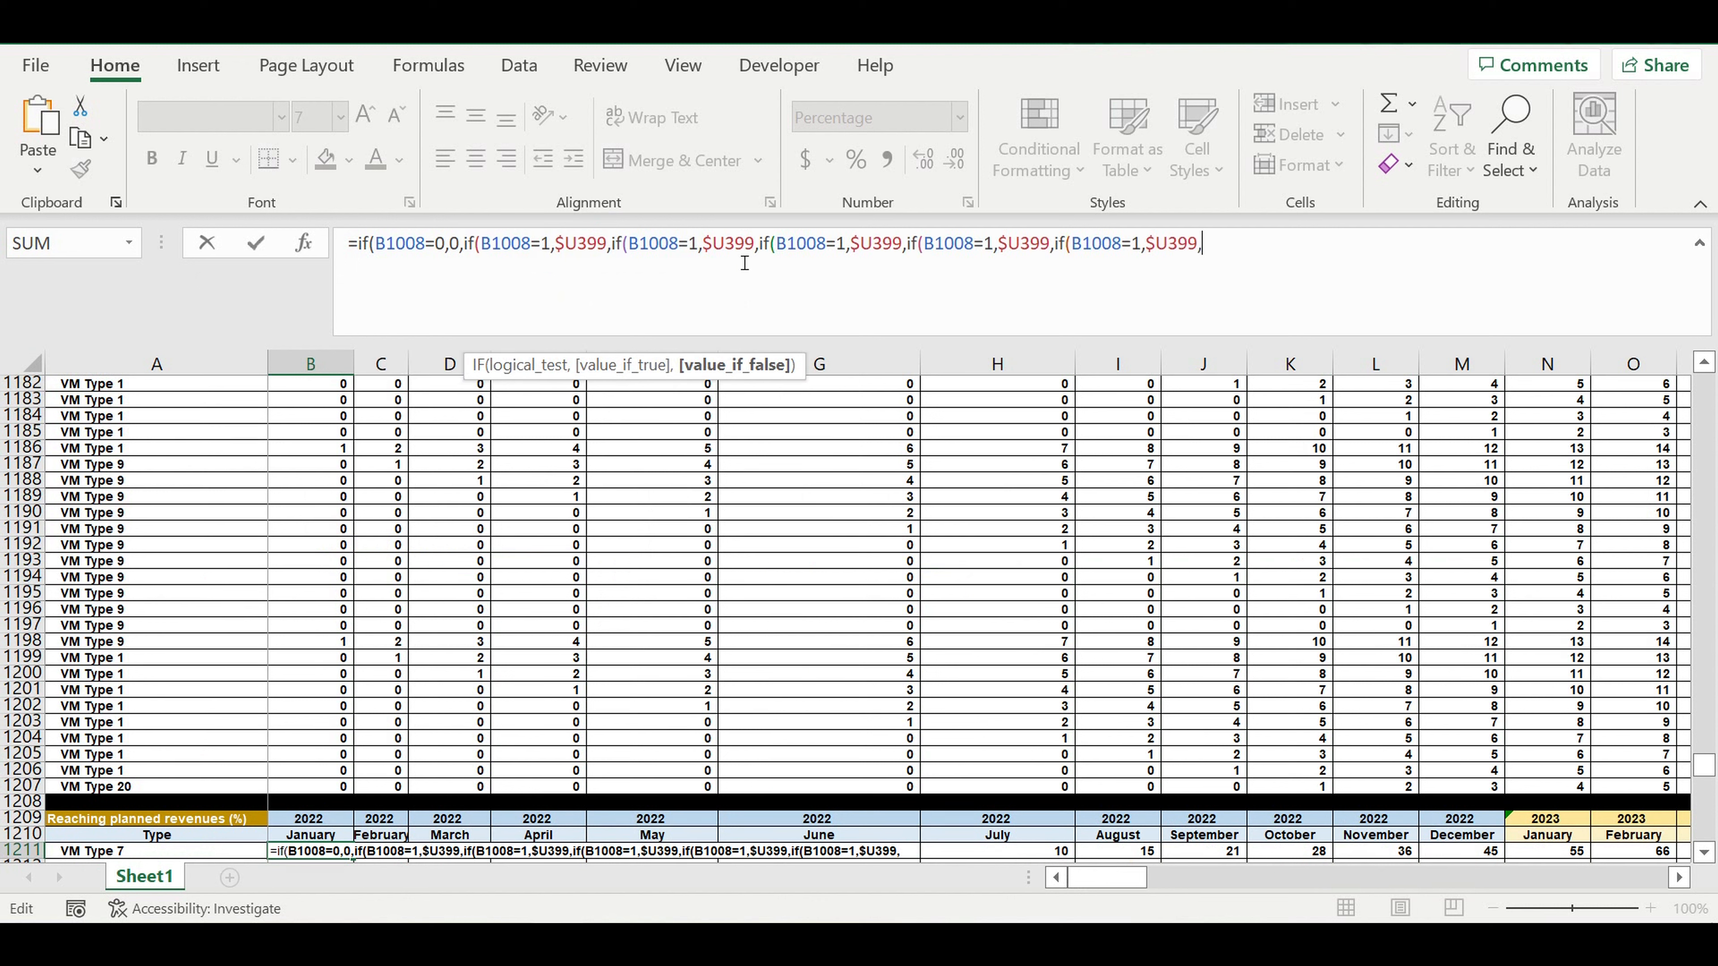
key("ctrl+v")
key("ctrl+v")
key("ctrl+v")
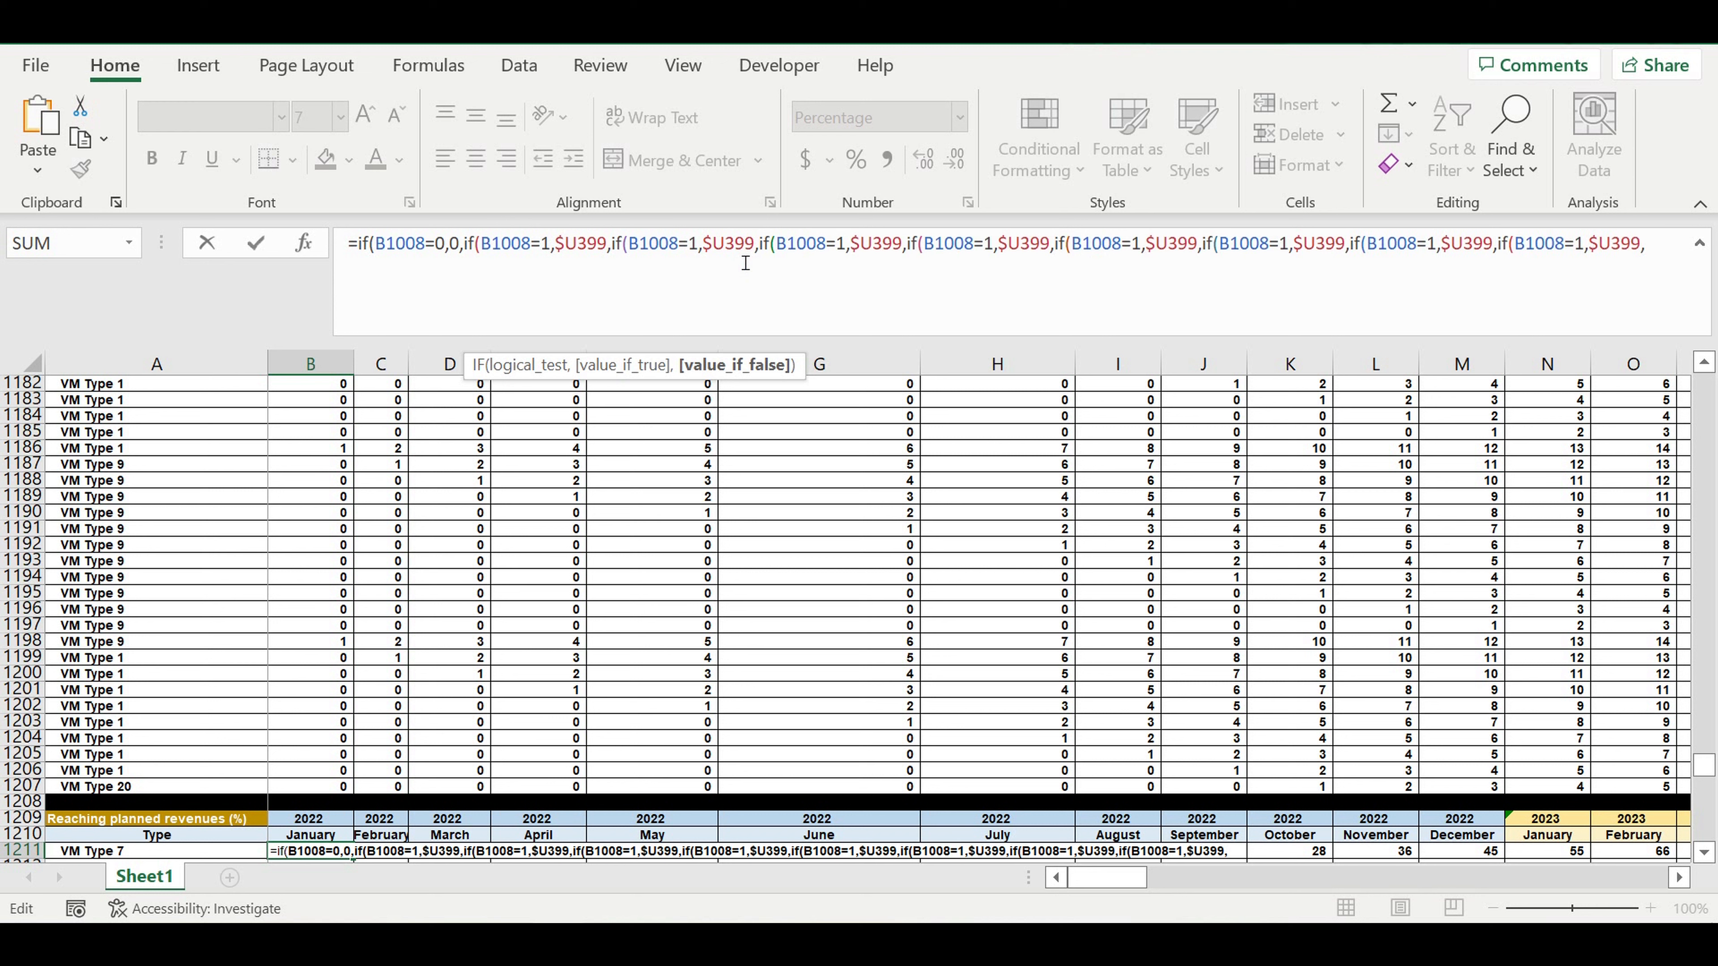
key("ctrl+v")
key("ctrl+v")
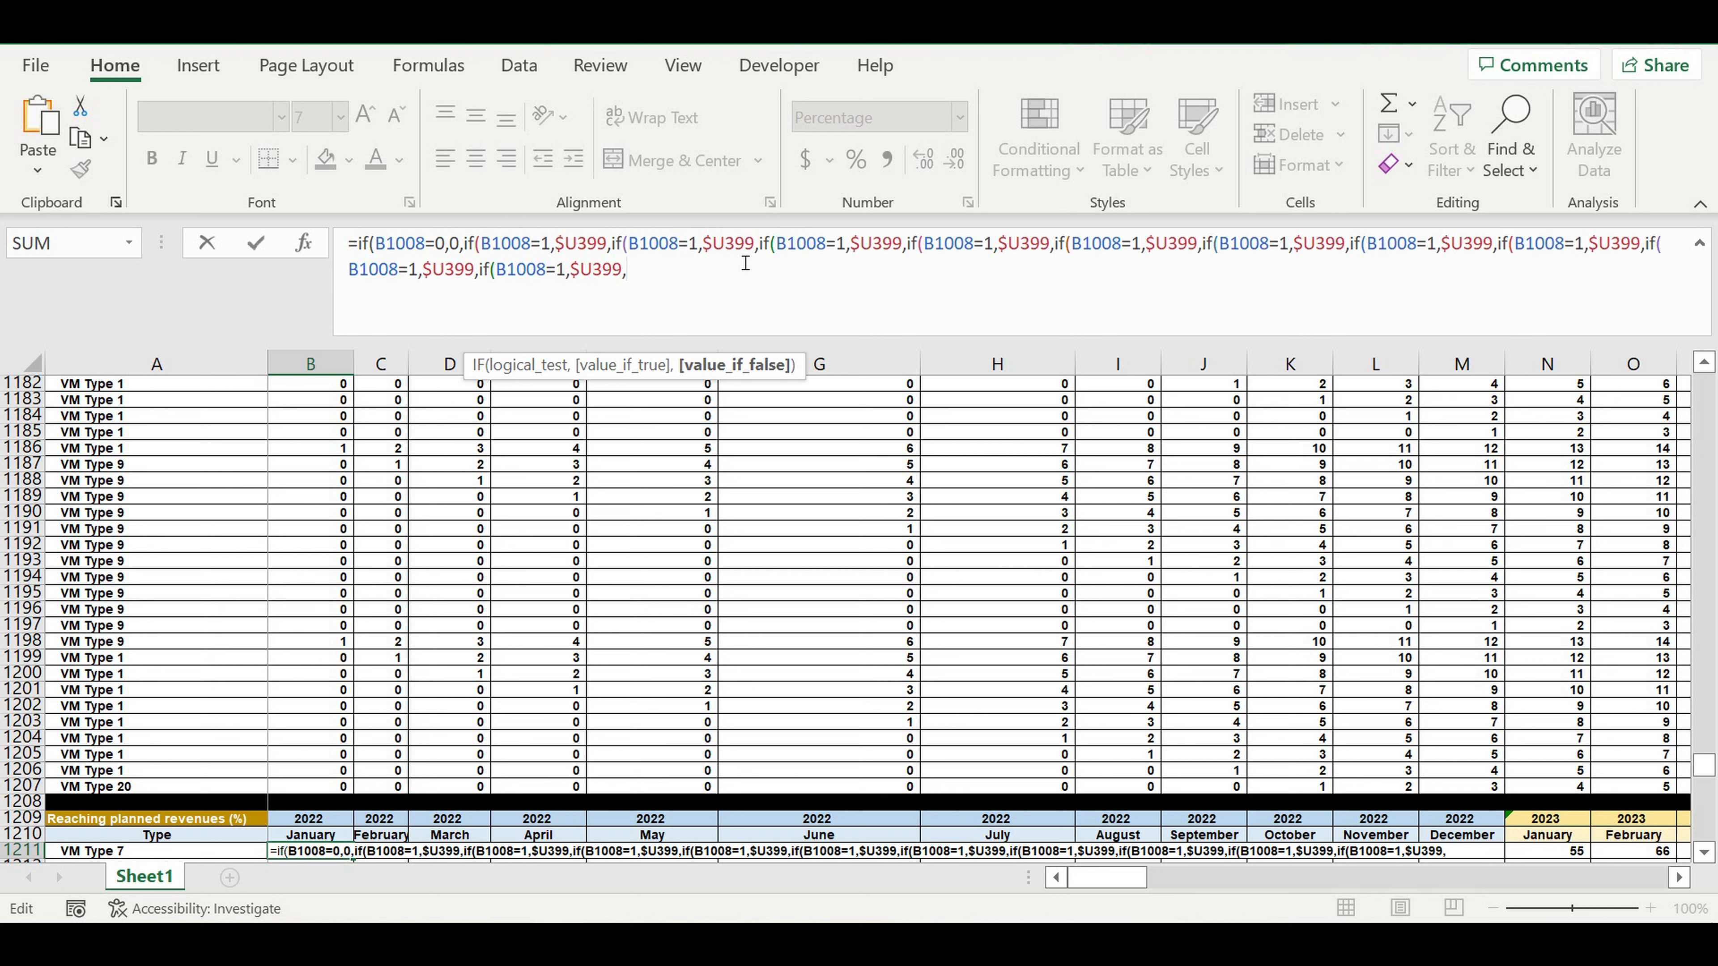
key("ctrl+v")
key("ctrl+v")
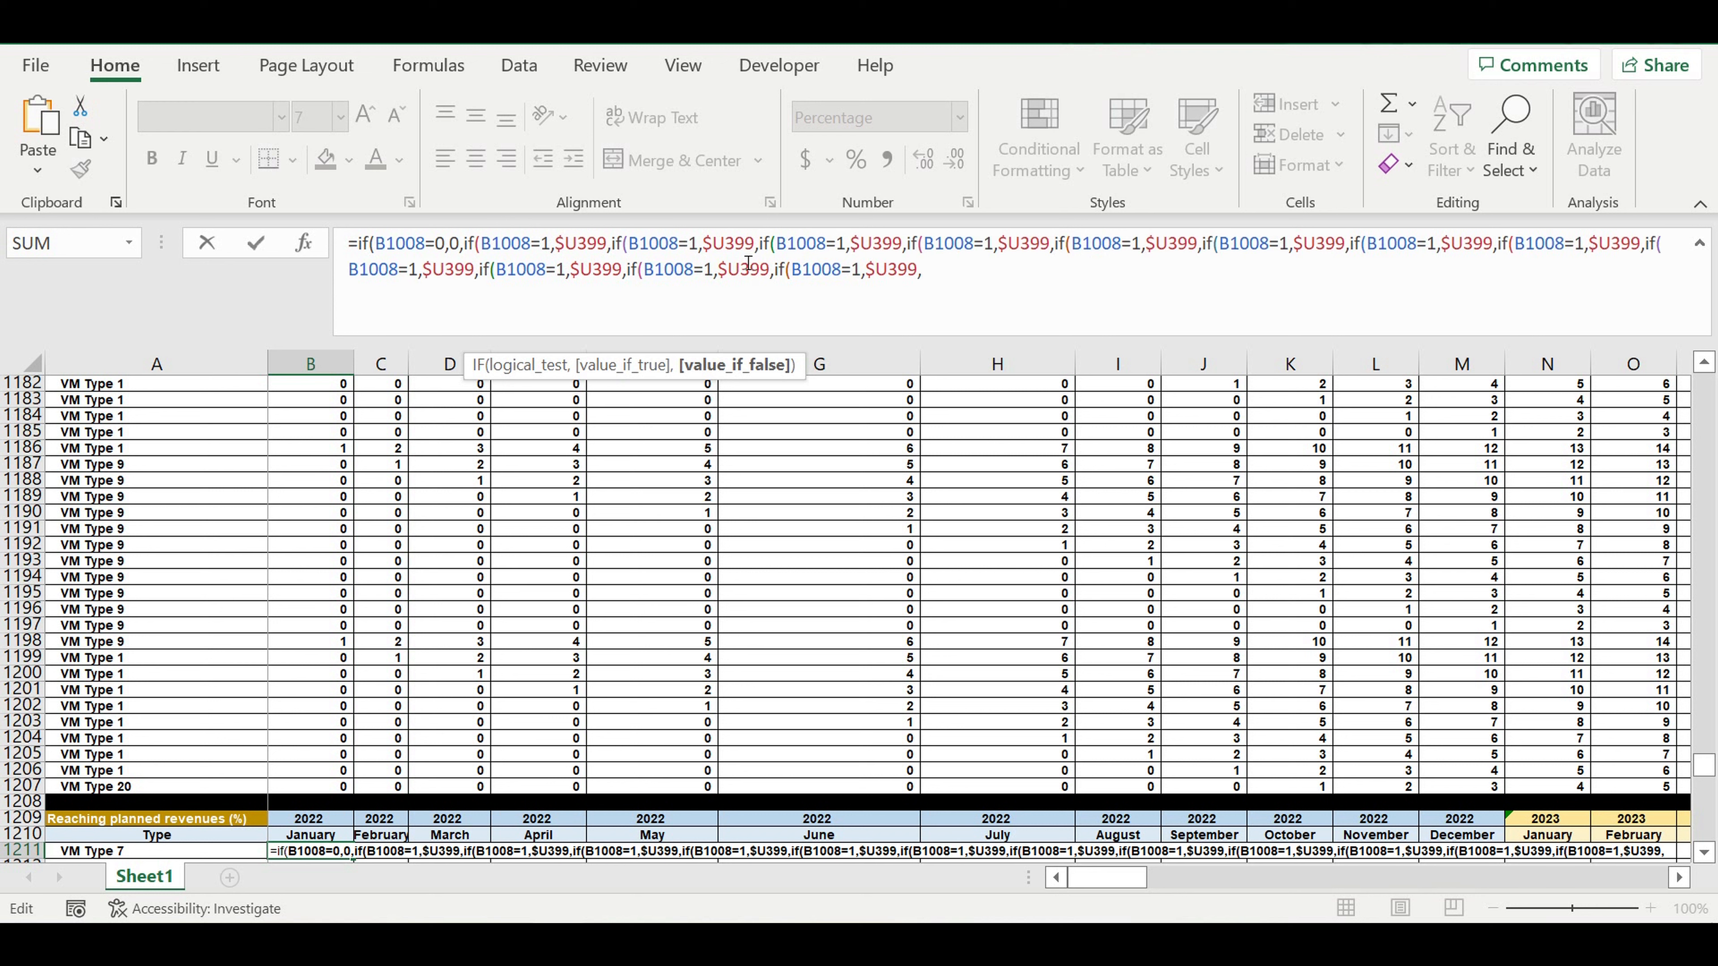
key("ctrl+v")
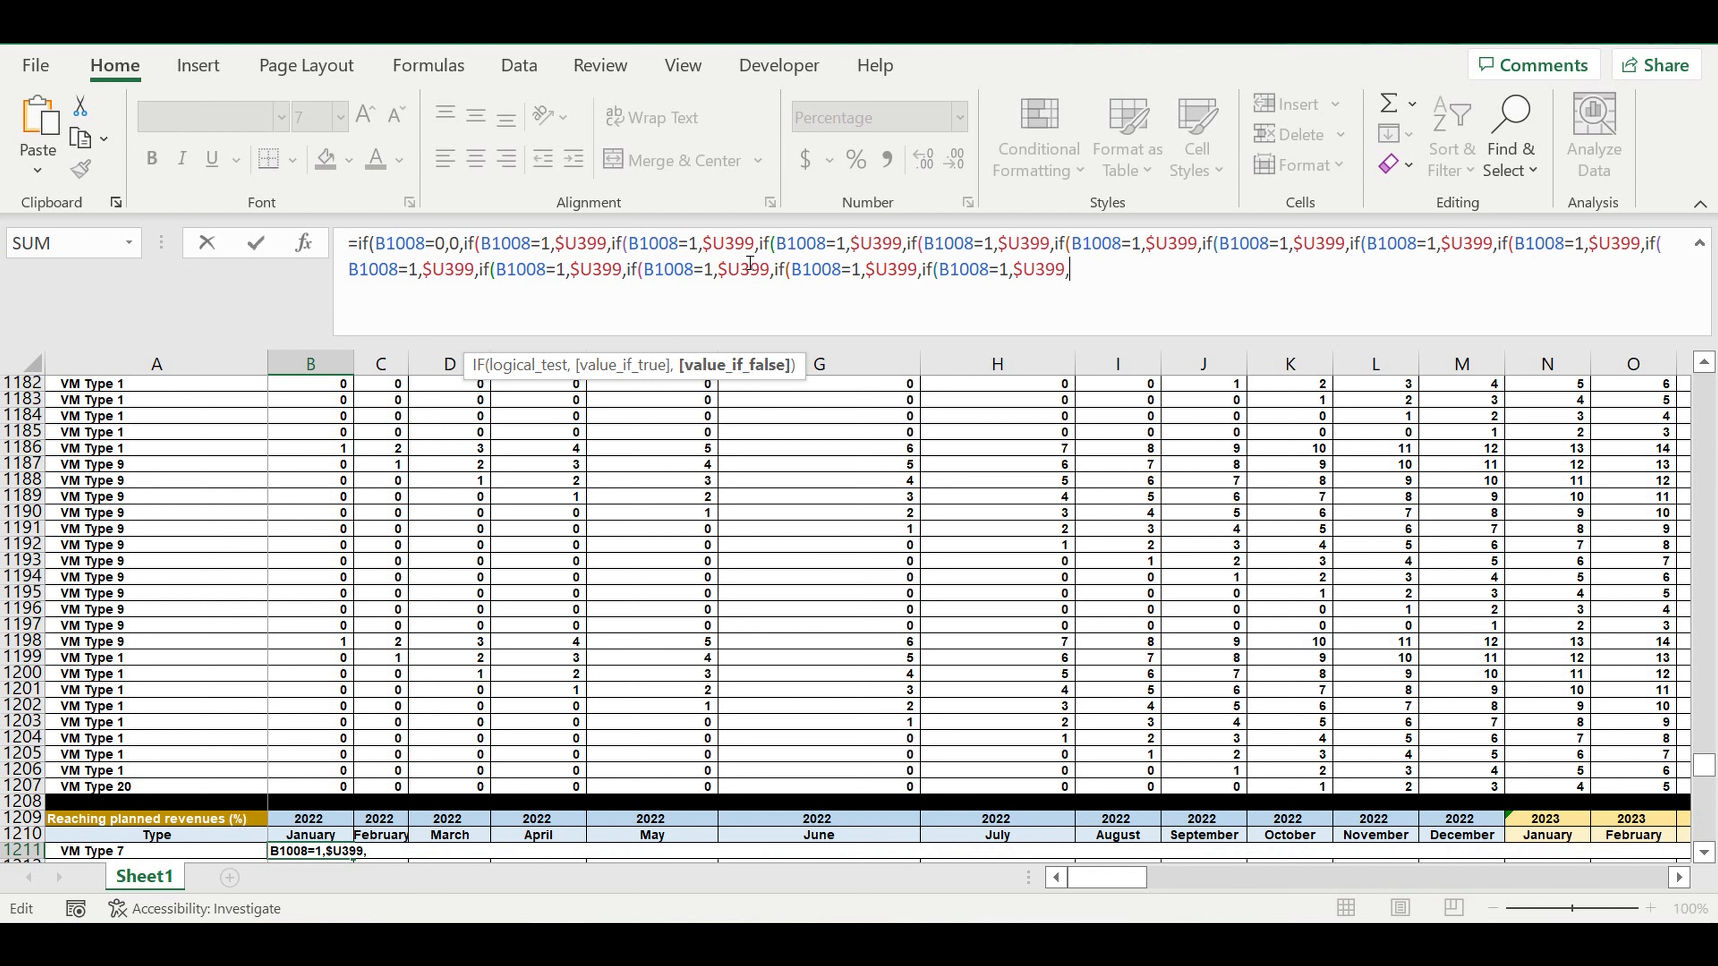
Finish the nested IF in B1211 with a final false value of 0, close all fourteen parentheses and enter the formula.
type("0")
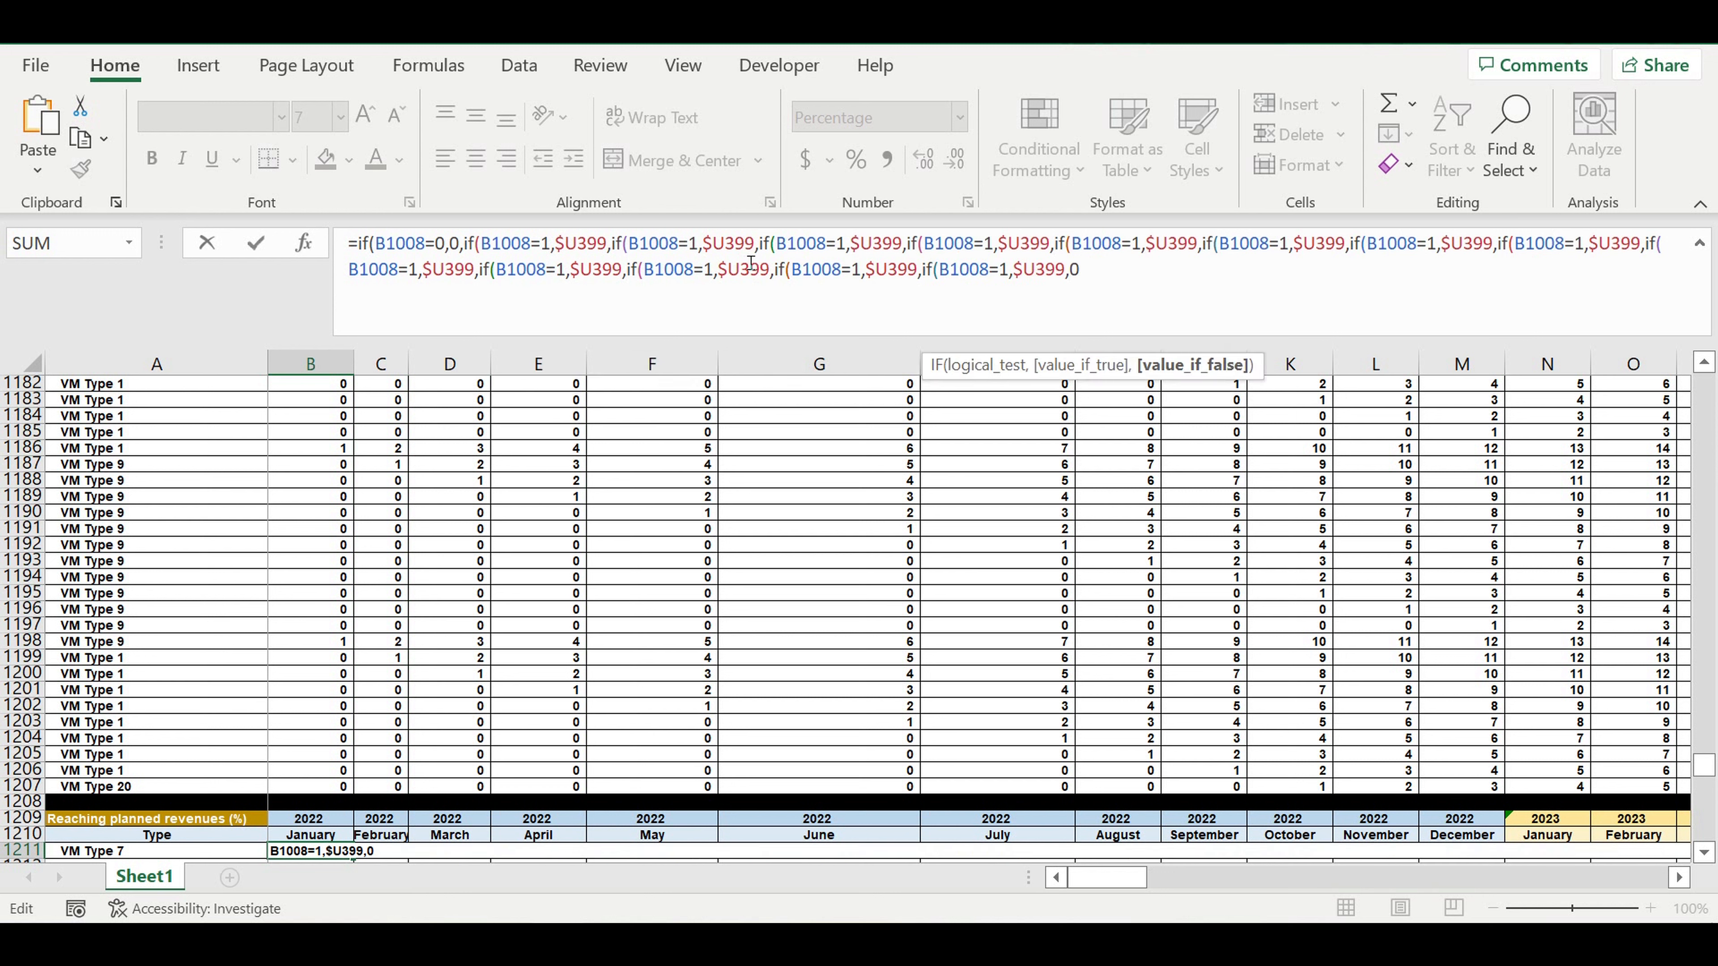
type("))")
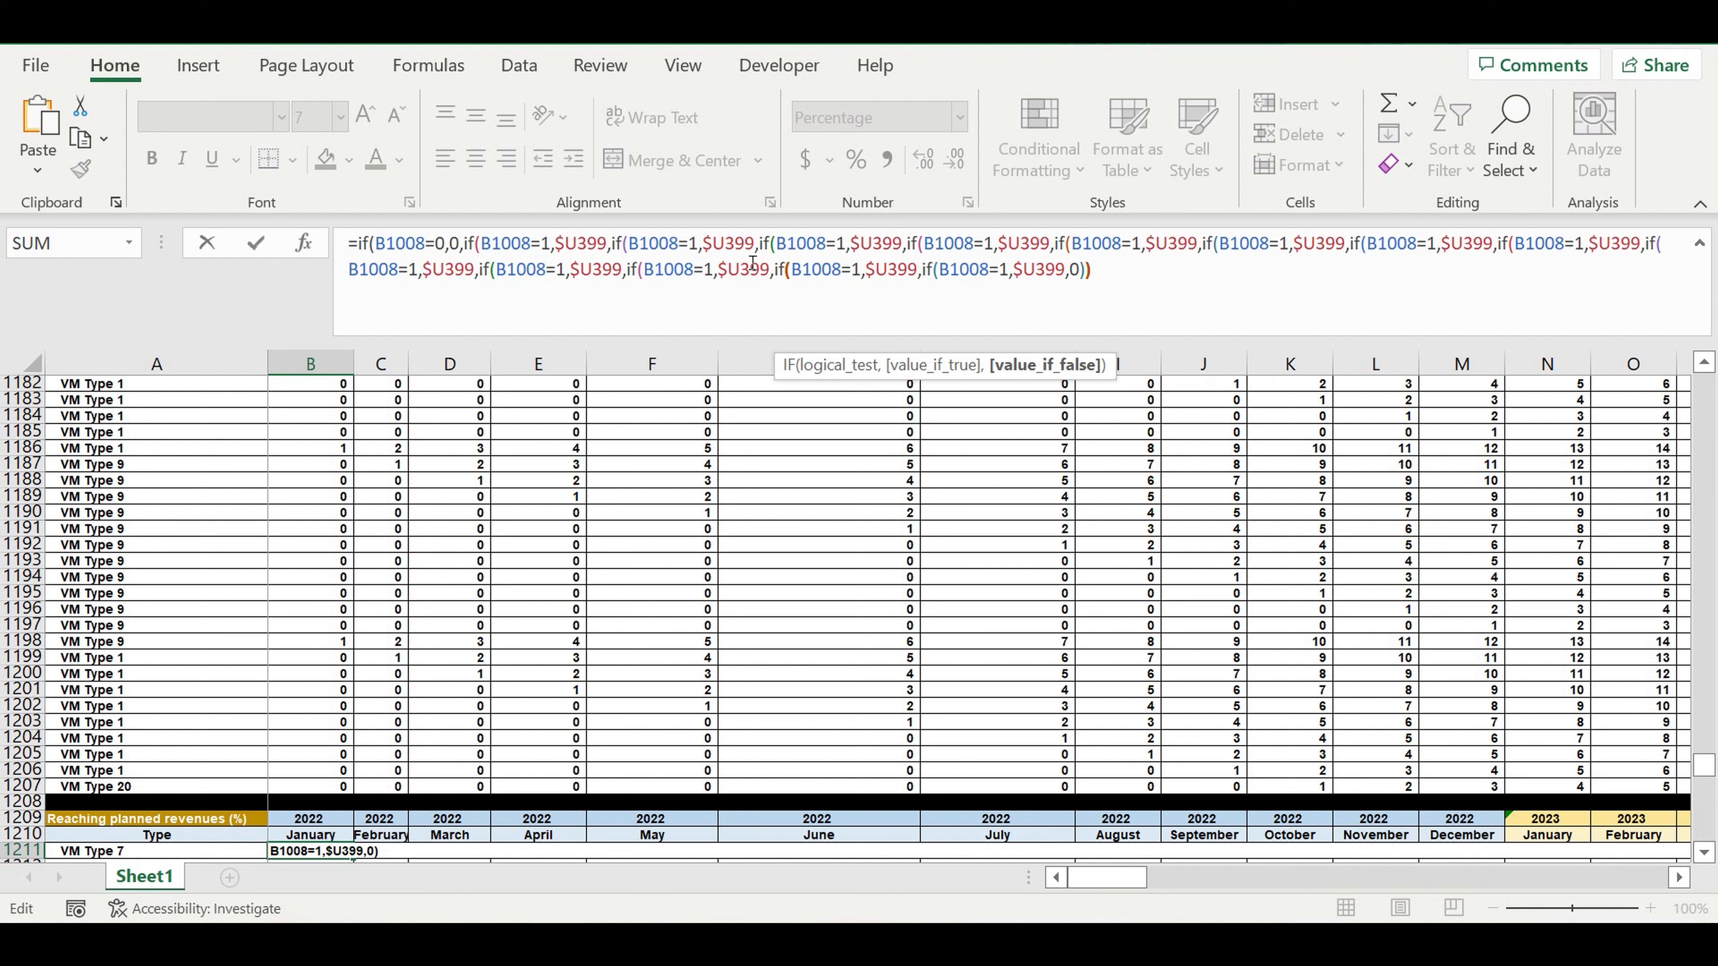
type("))))")
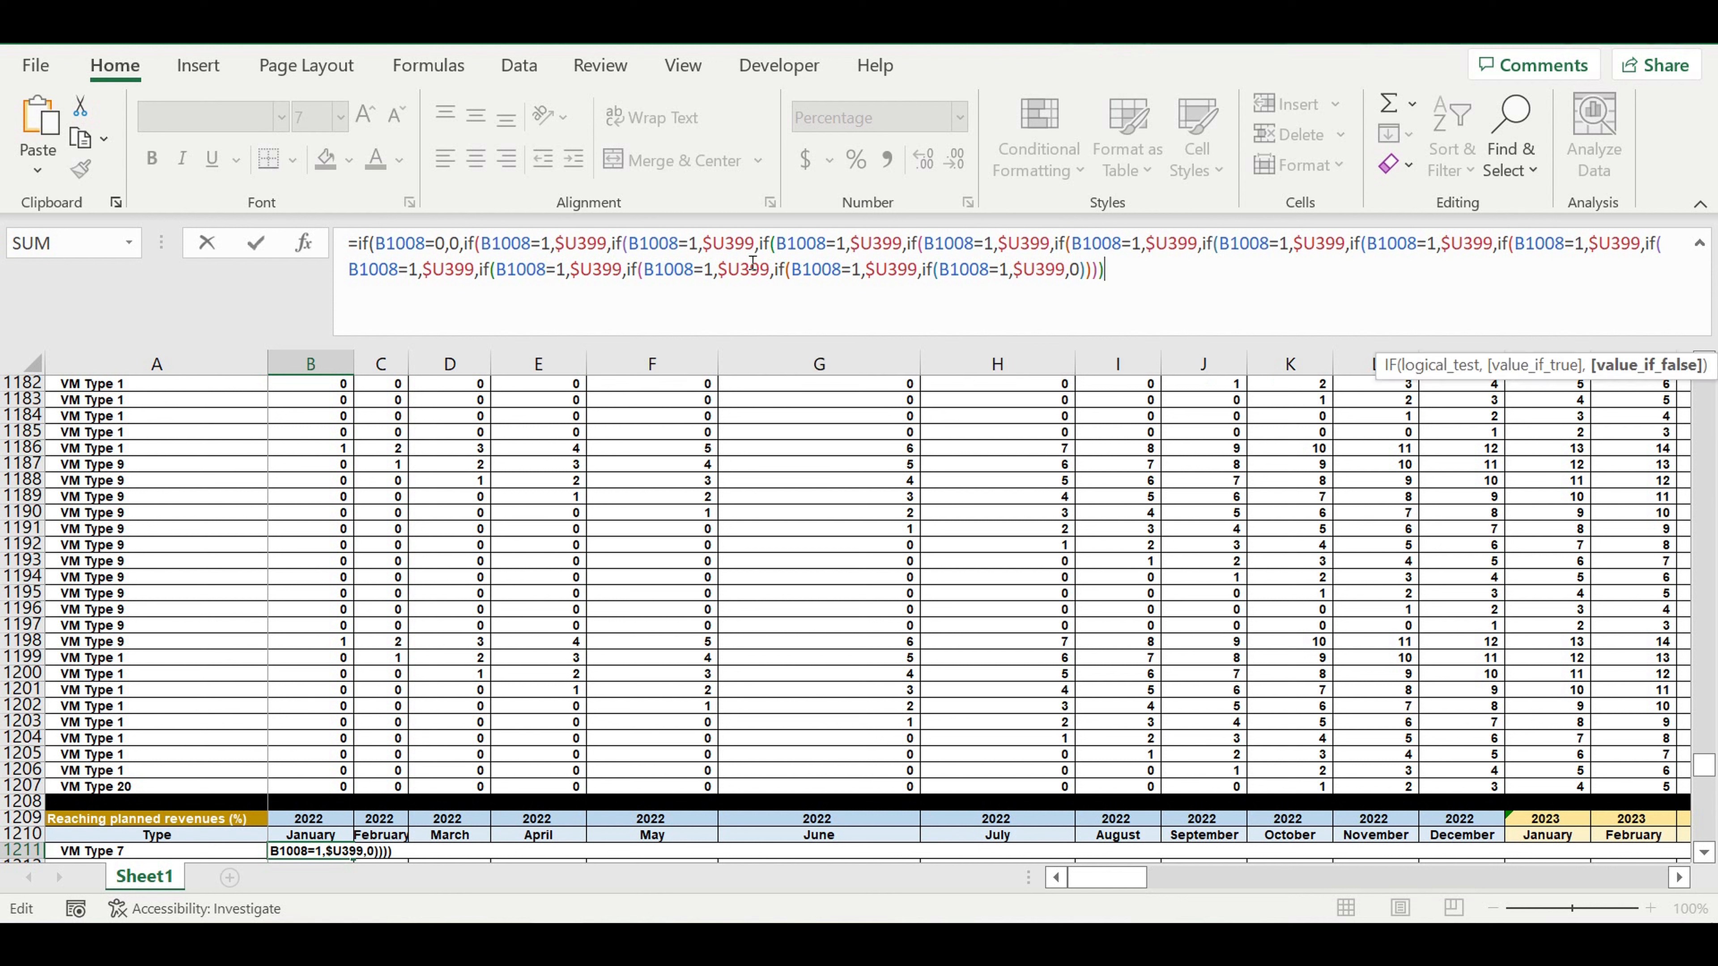
type(")")
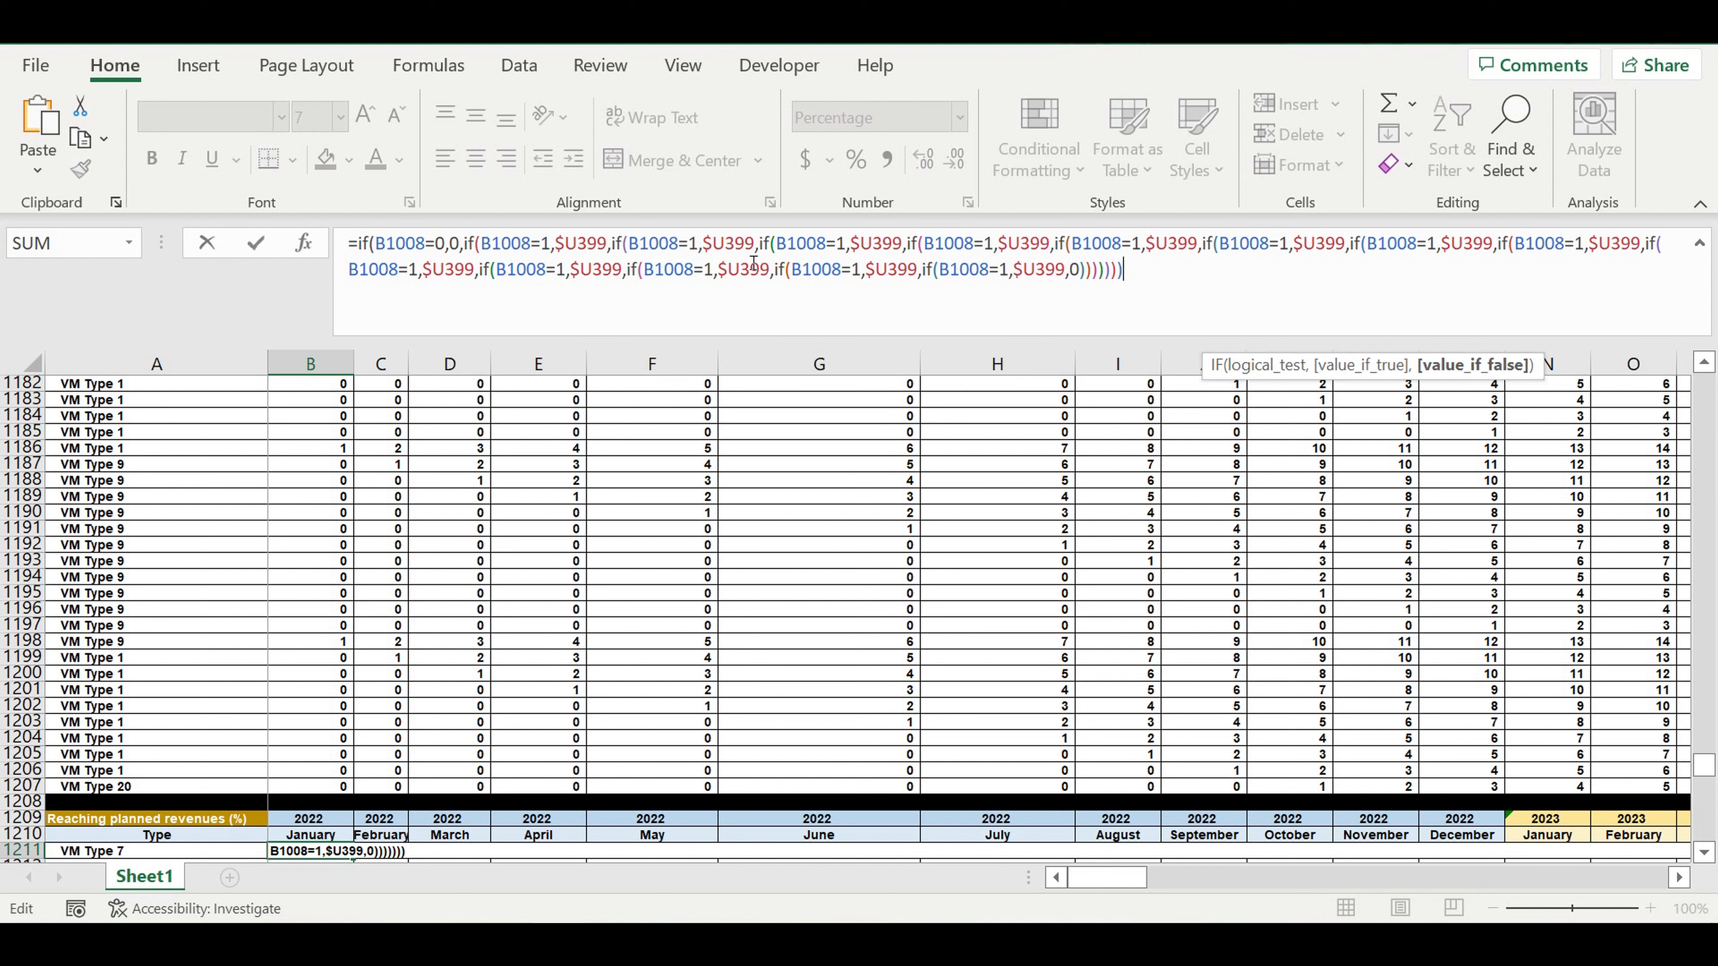
type(")")
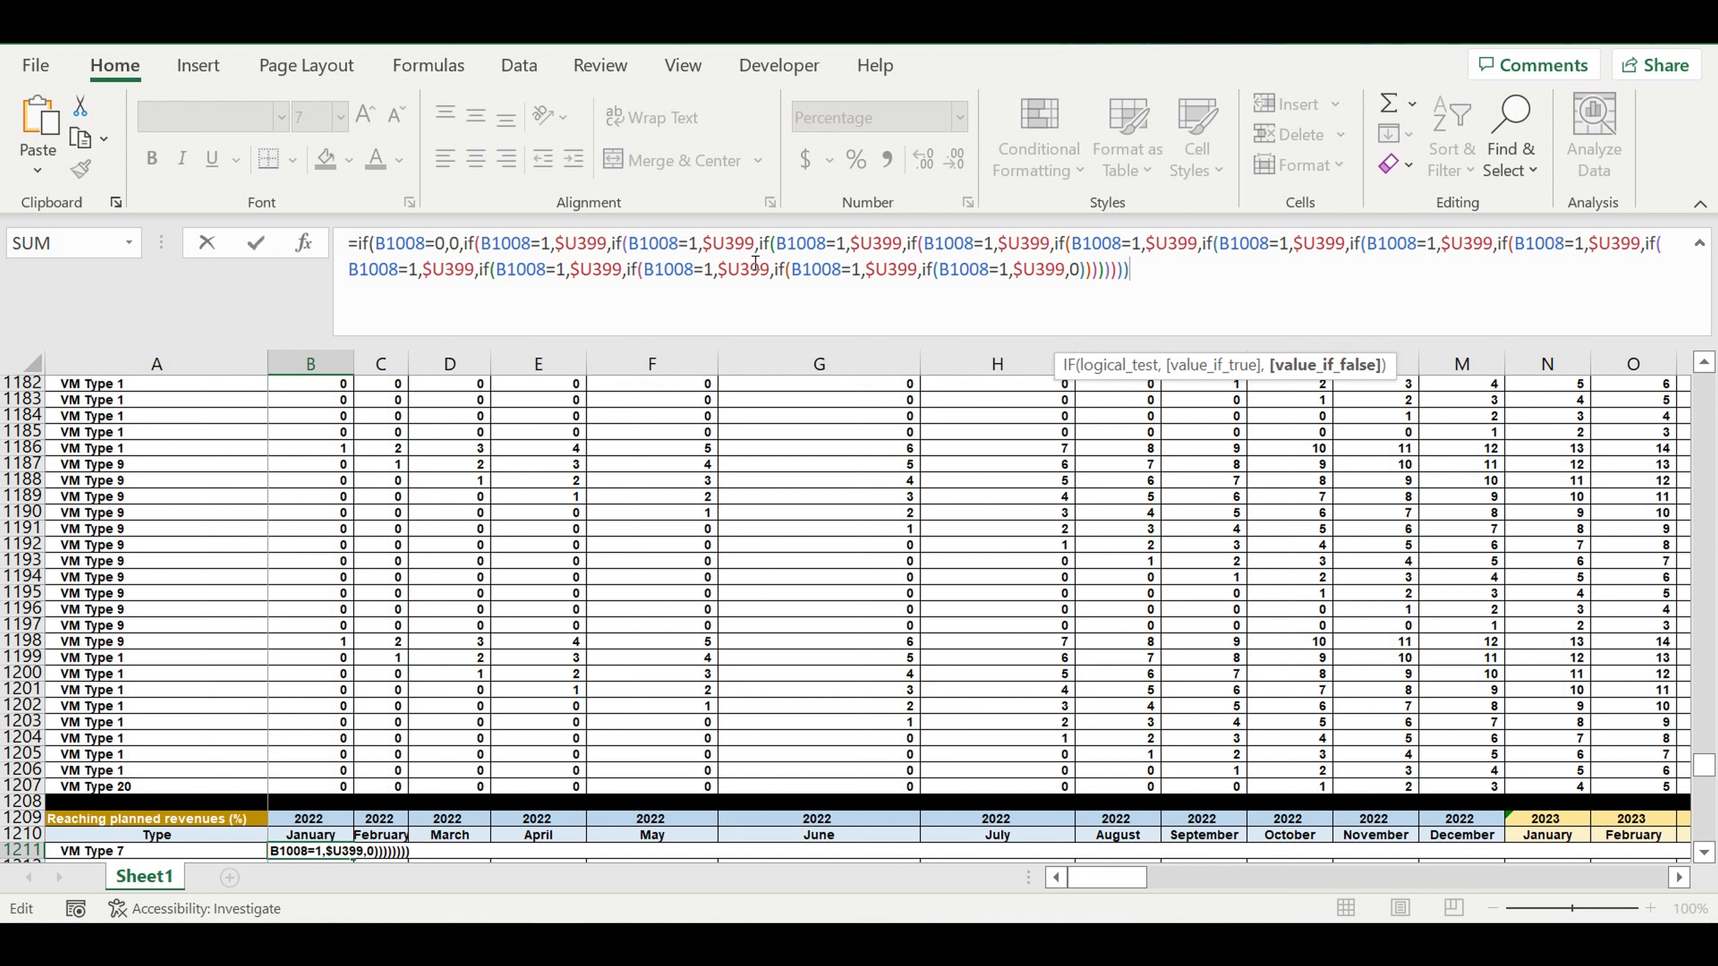
type("))")
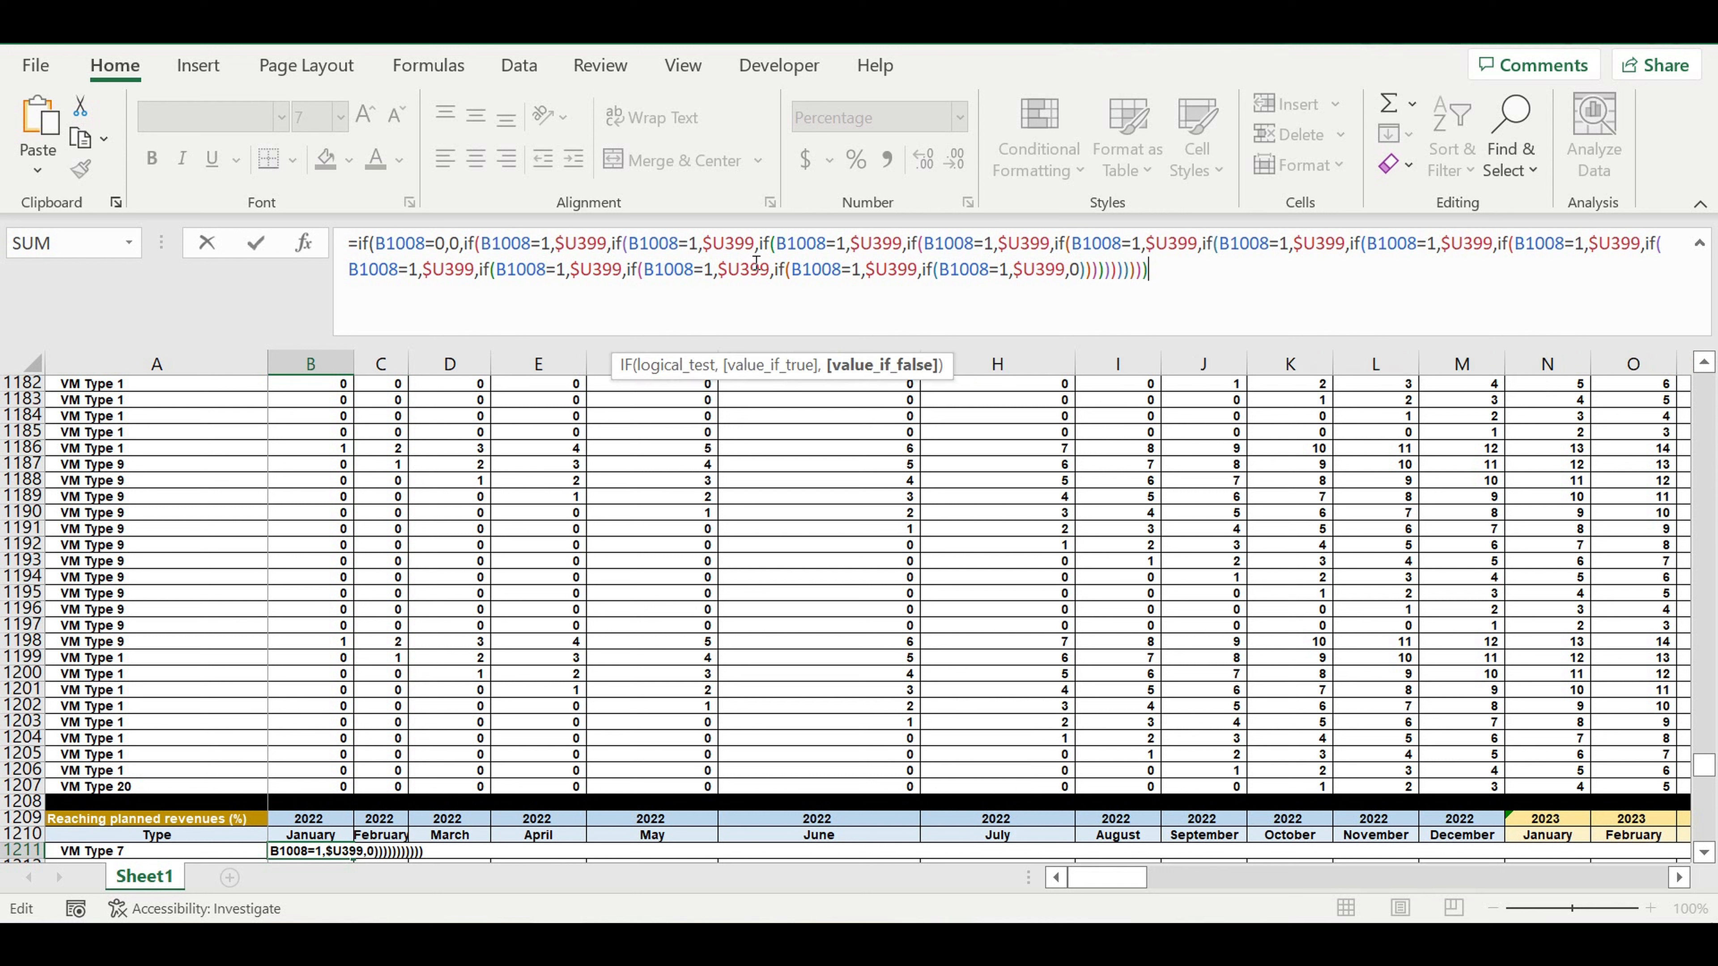
type("))")
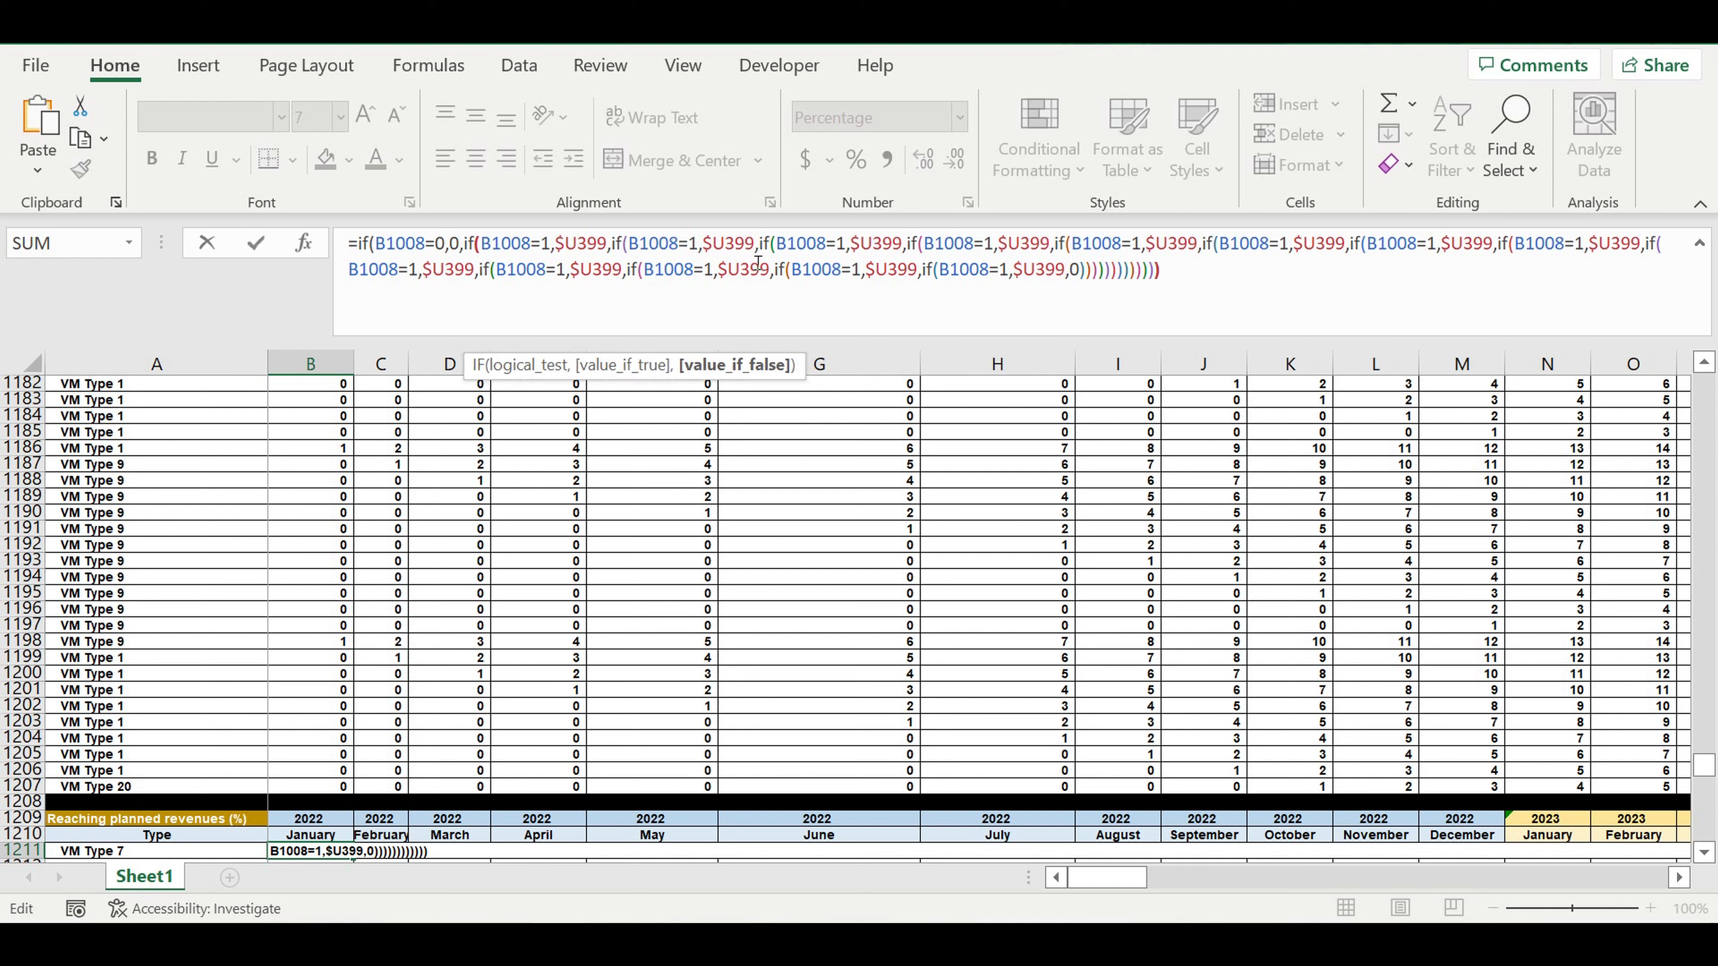
type("))")
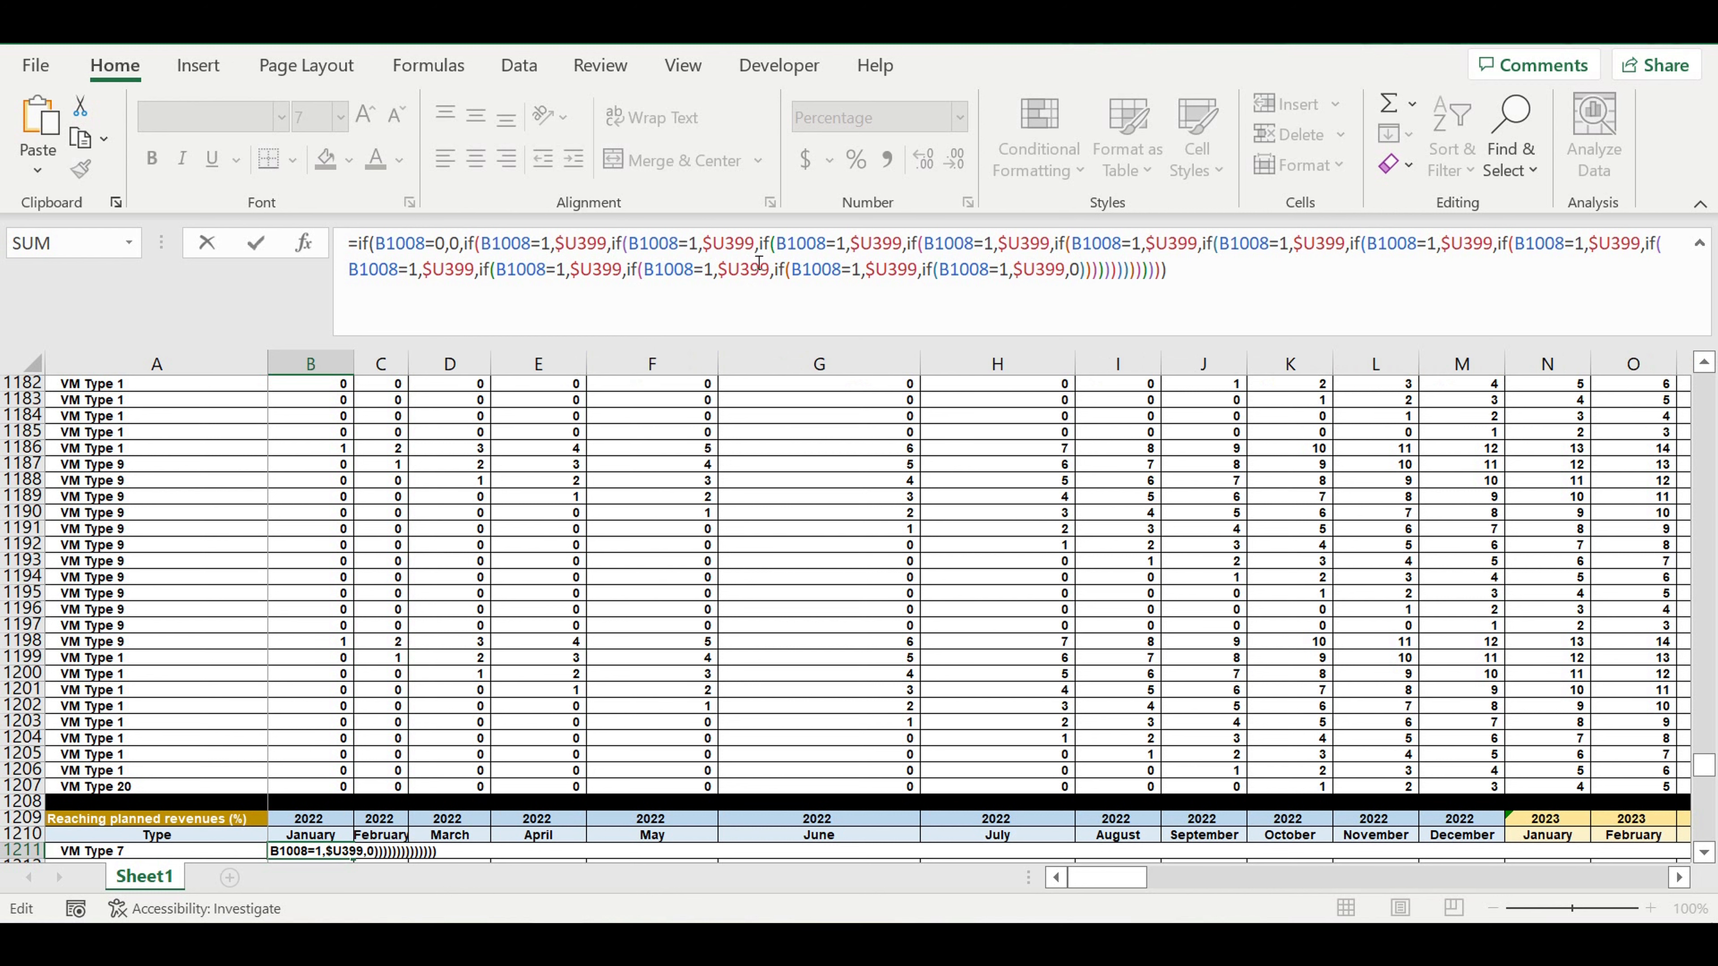
key("Return")
Reopen the B1211 formula and change the tests of the third to sixth IFs to B1008=2, 3, 4 and 5.
left_click(318, 835)
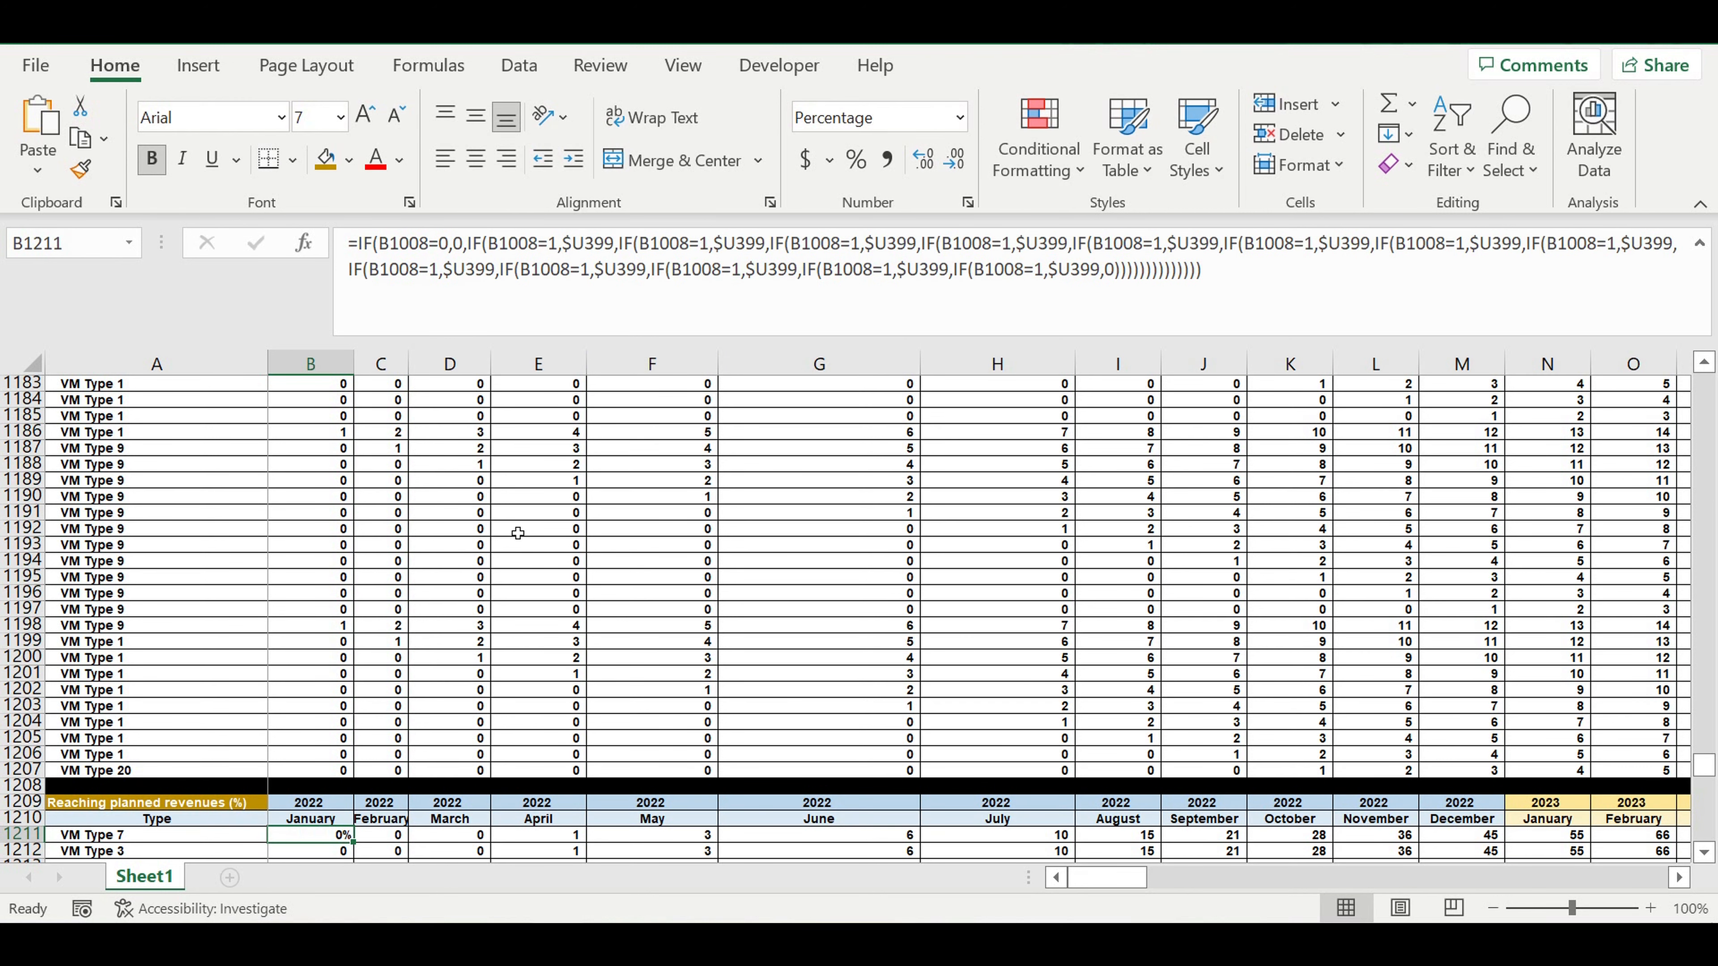
left_click(490, 268)
double_click(703, 243)
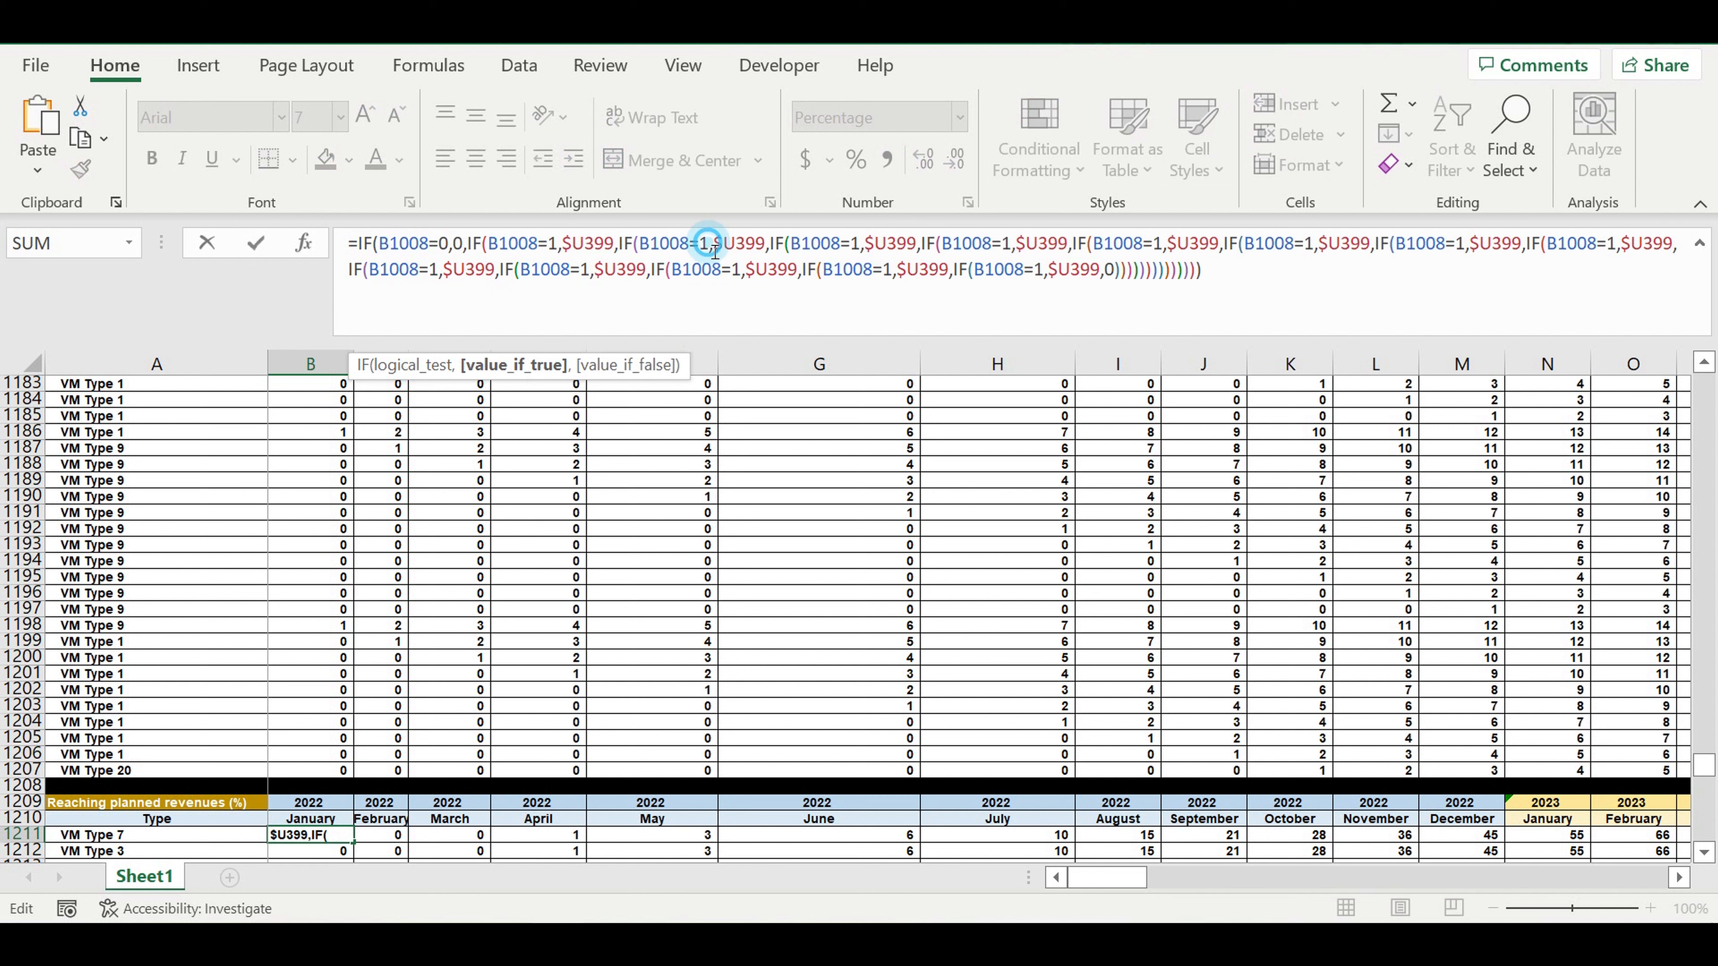
type("2")
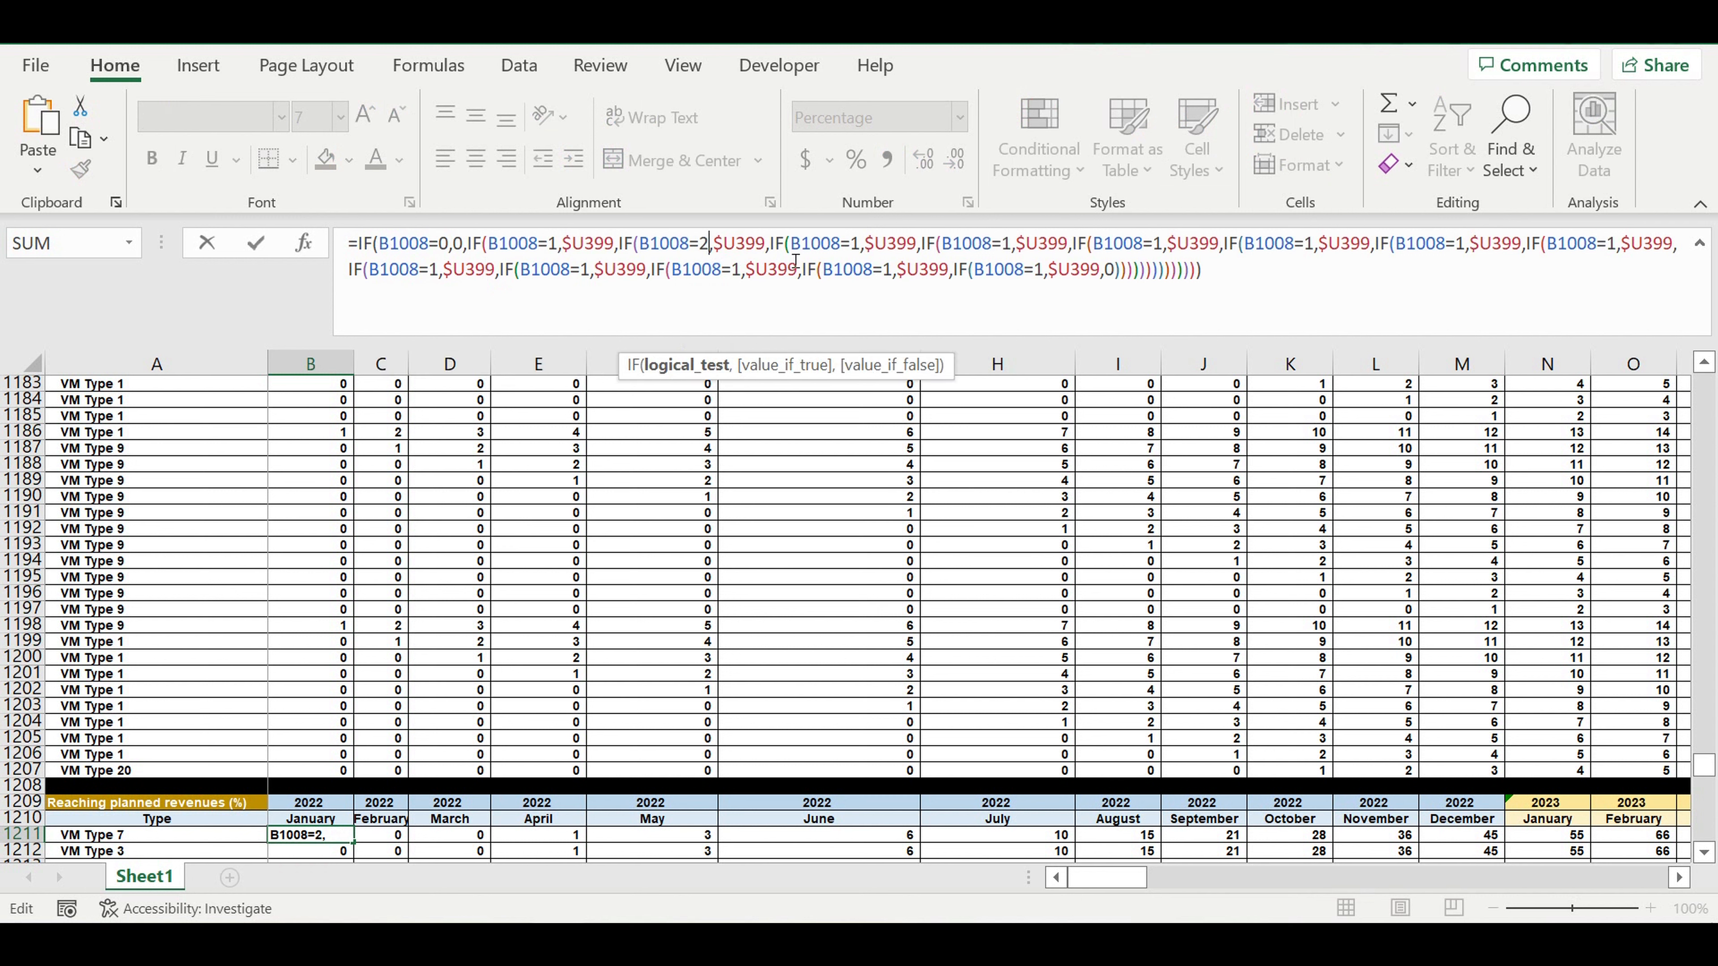
double_click(854, 244)
type("399,IF(B1008=3")
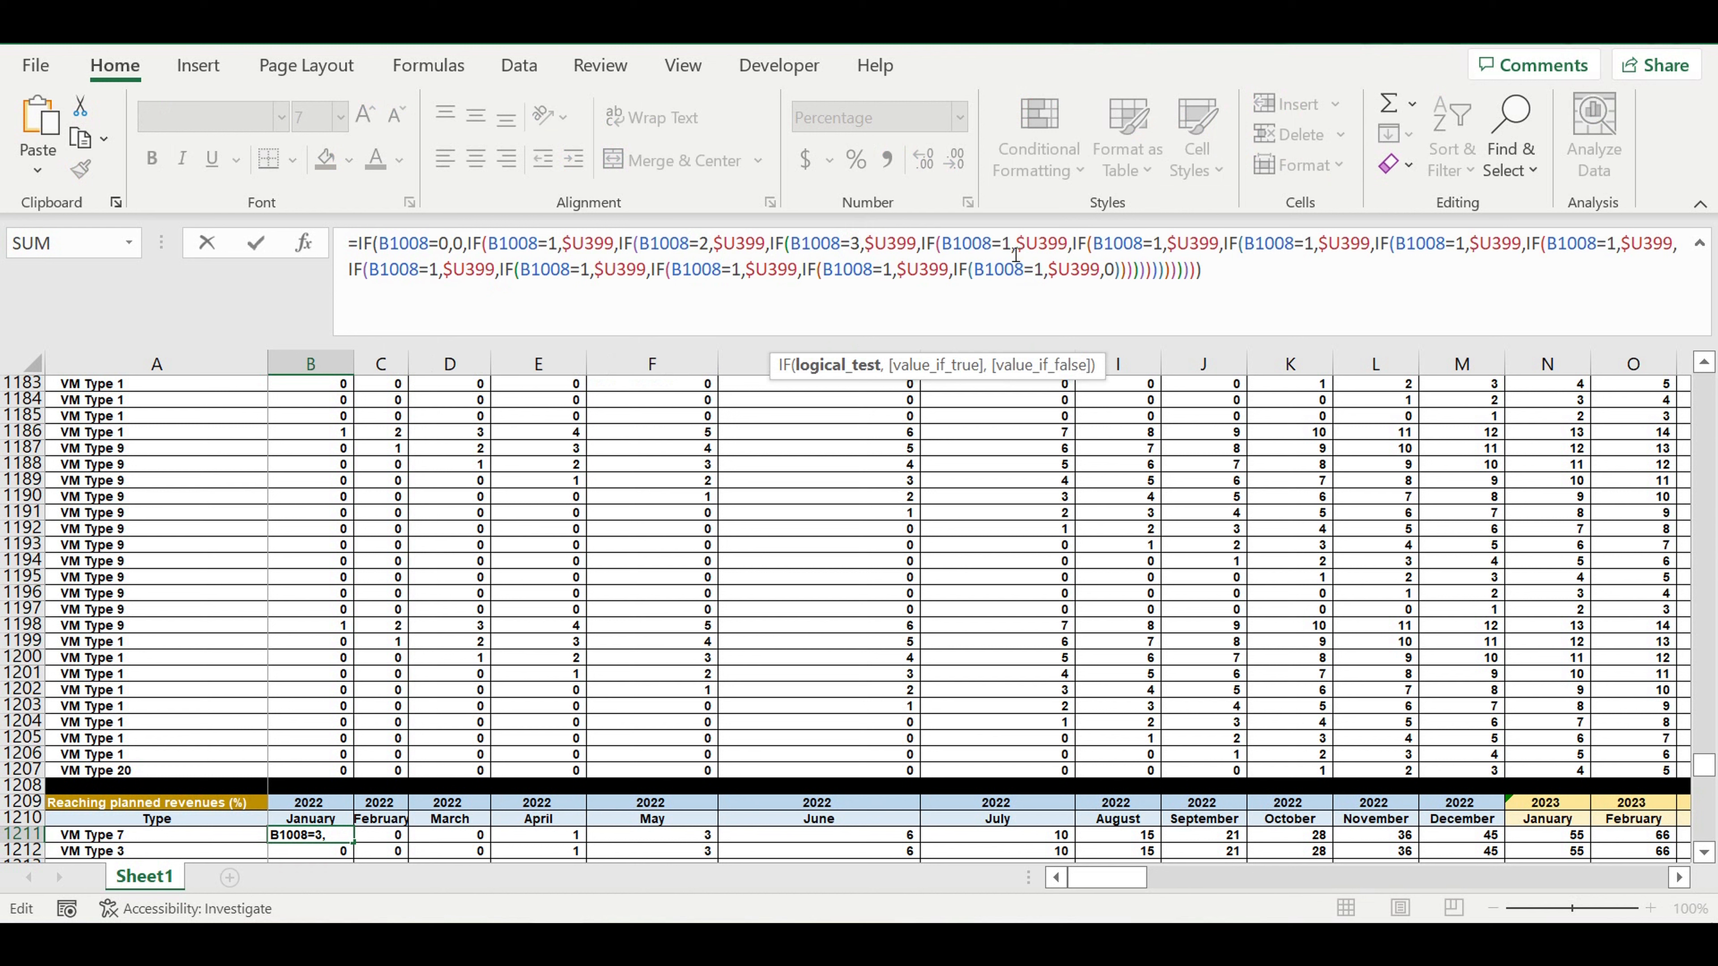
double_click(1007, 244)
type("4")
double_click(1163, 245)
type("5")
Change the tests of the next four IFs in the B1211 formula to B1008=6, 7, 8 and 9.
double_click(1314, 245)
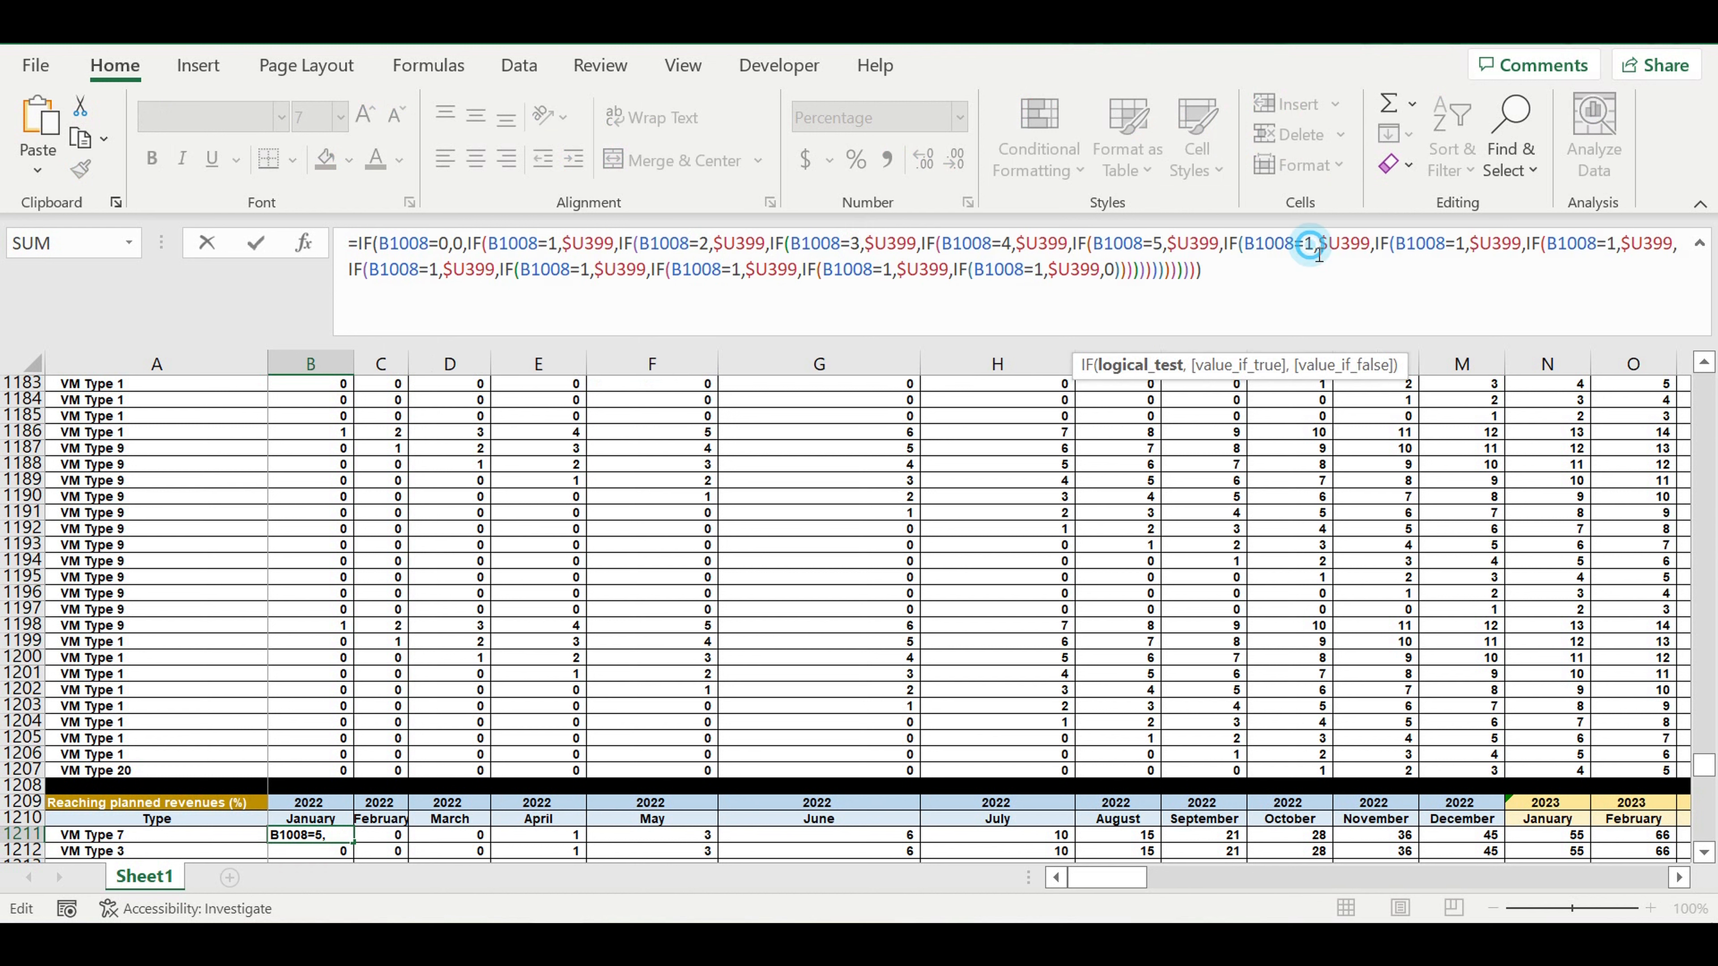
type("6")
double_click(1465, 246)
type("7")
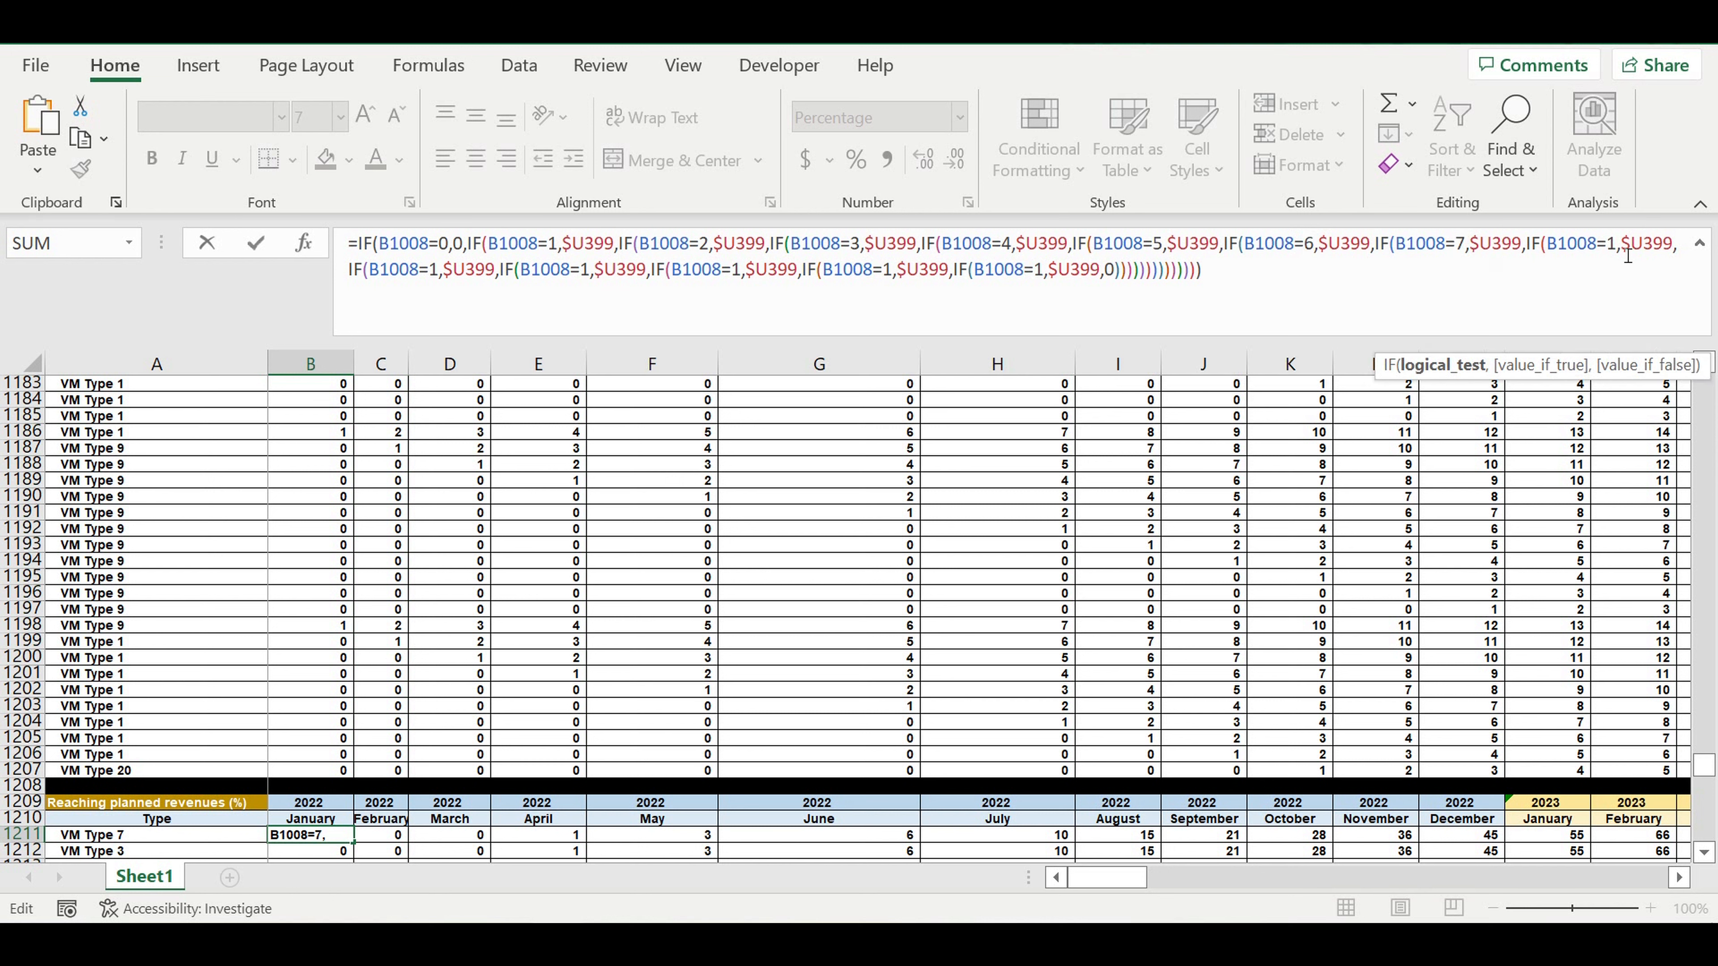
double_click(1613, 245)
type("8")
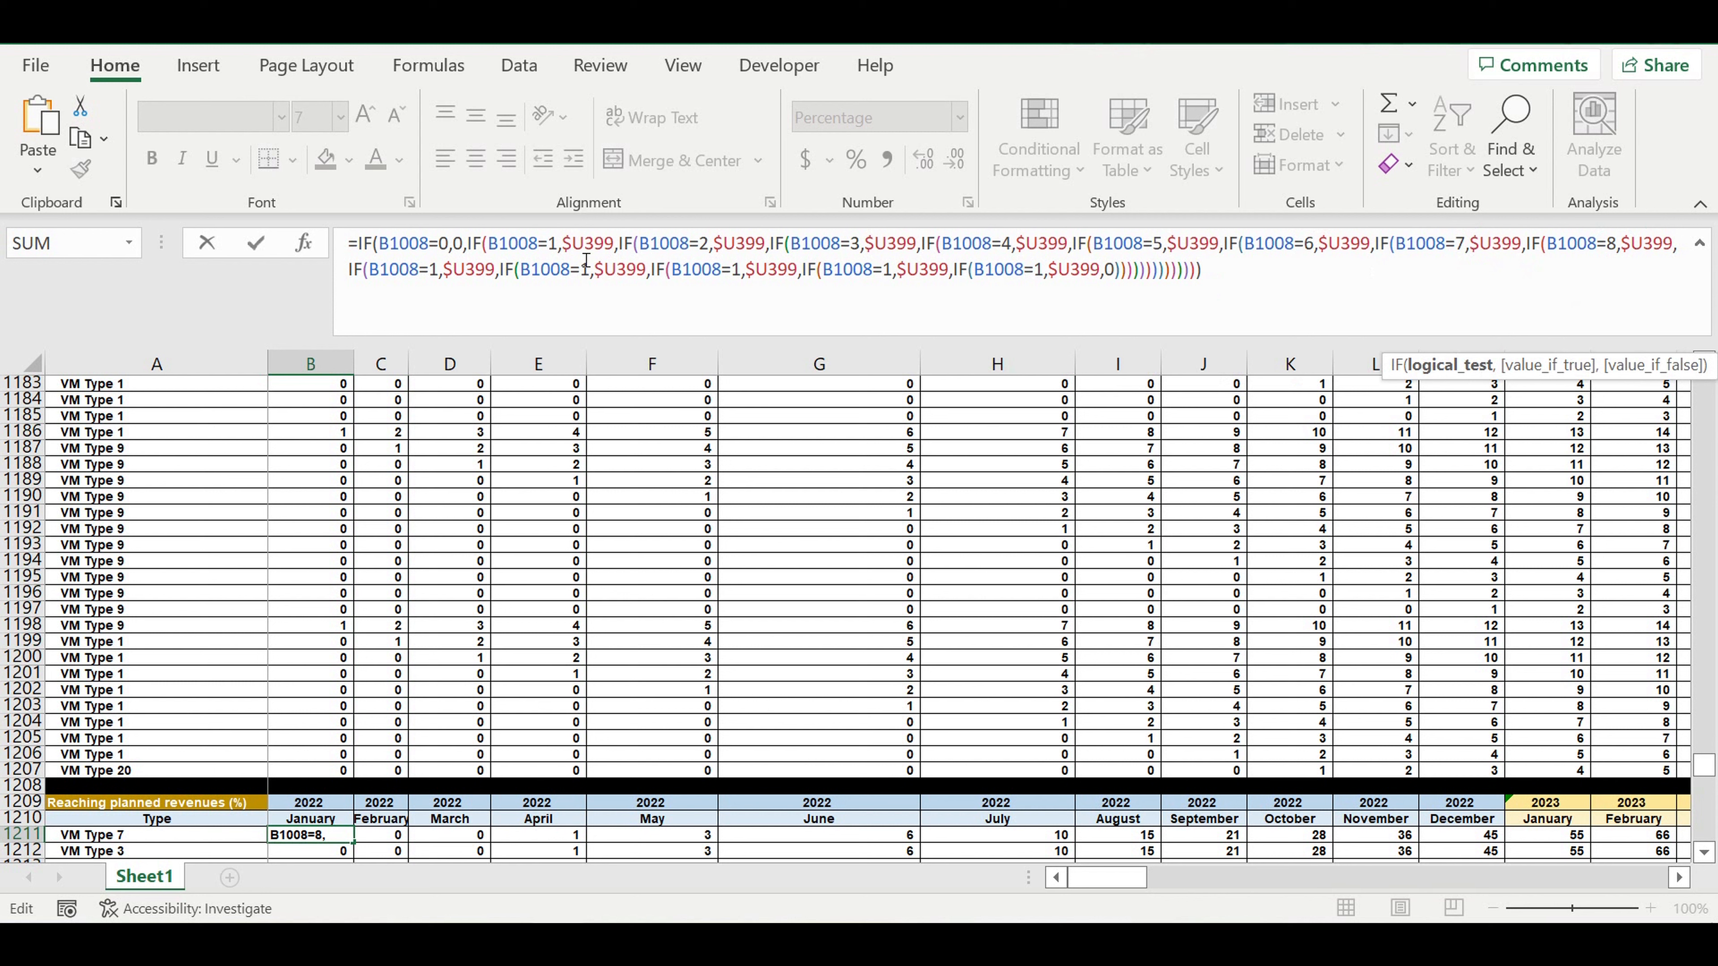
double_click(434, 271)
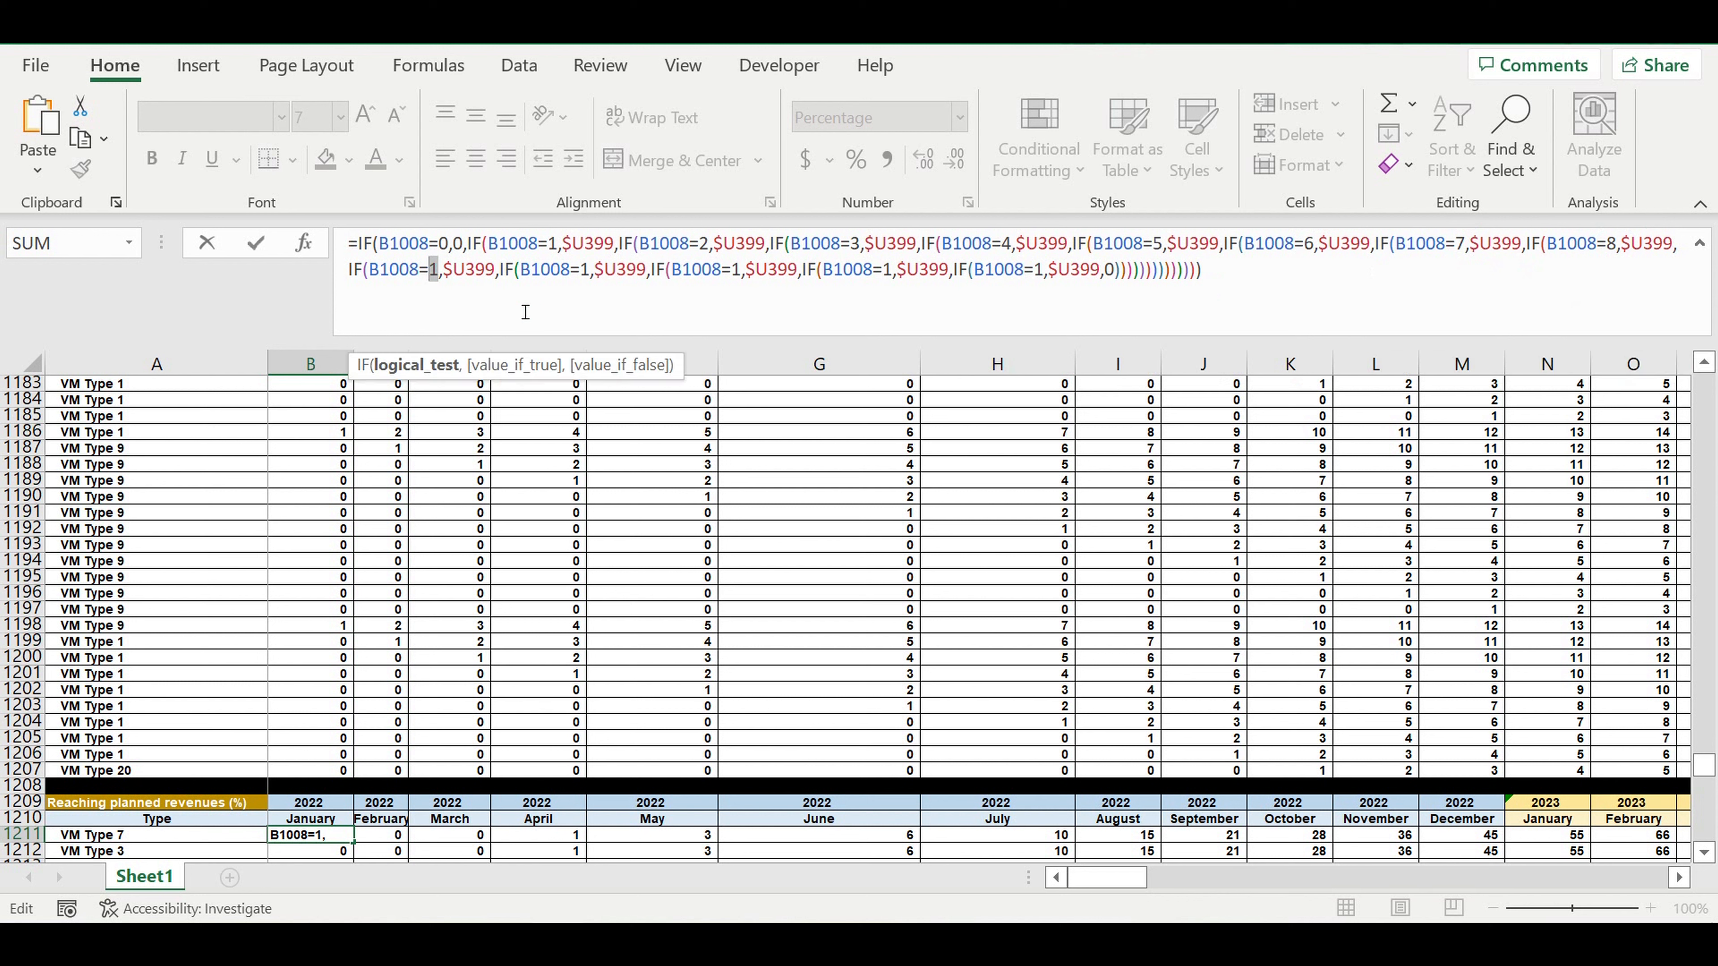
type("9")
Change the tests of the following three IFs in the B1211 formula to B1008=10, 11 and 12.
double_click(600, 271)
type("10")
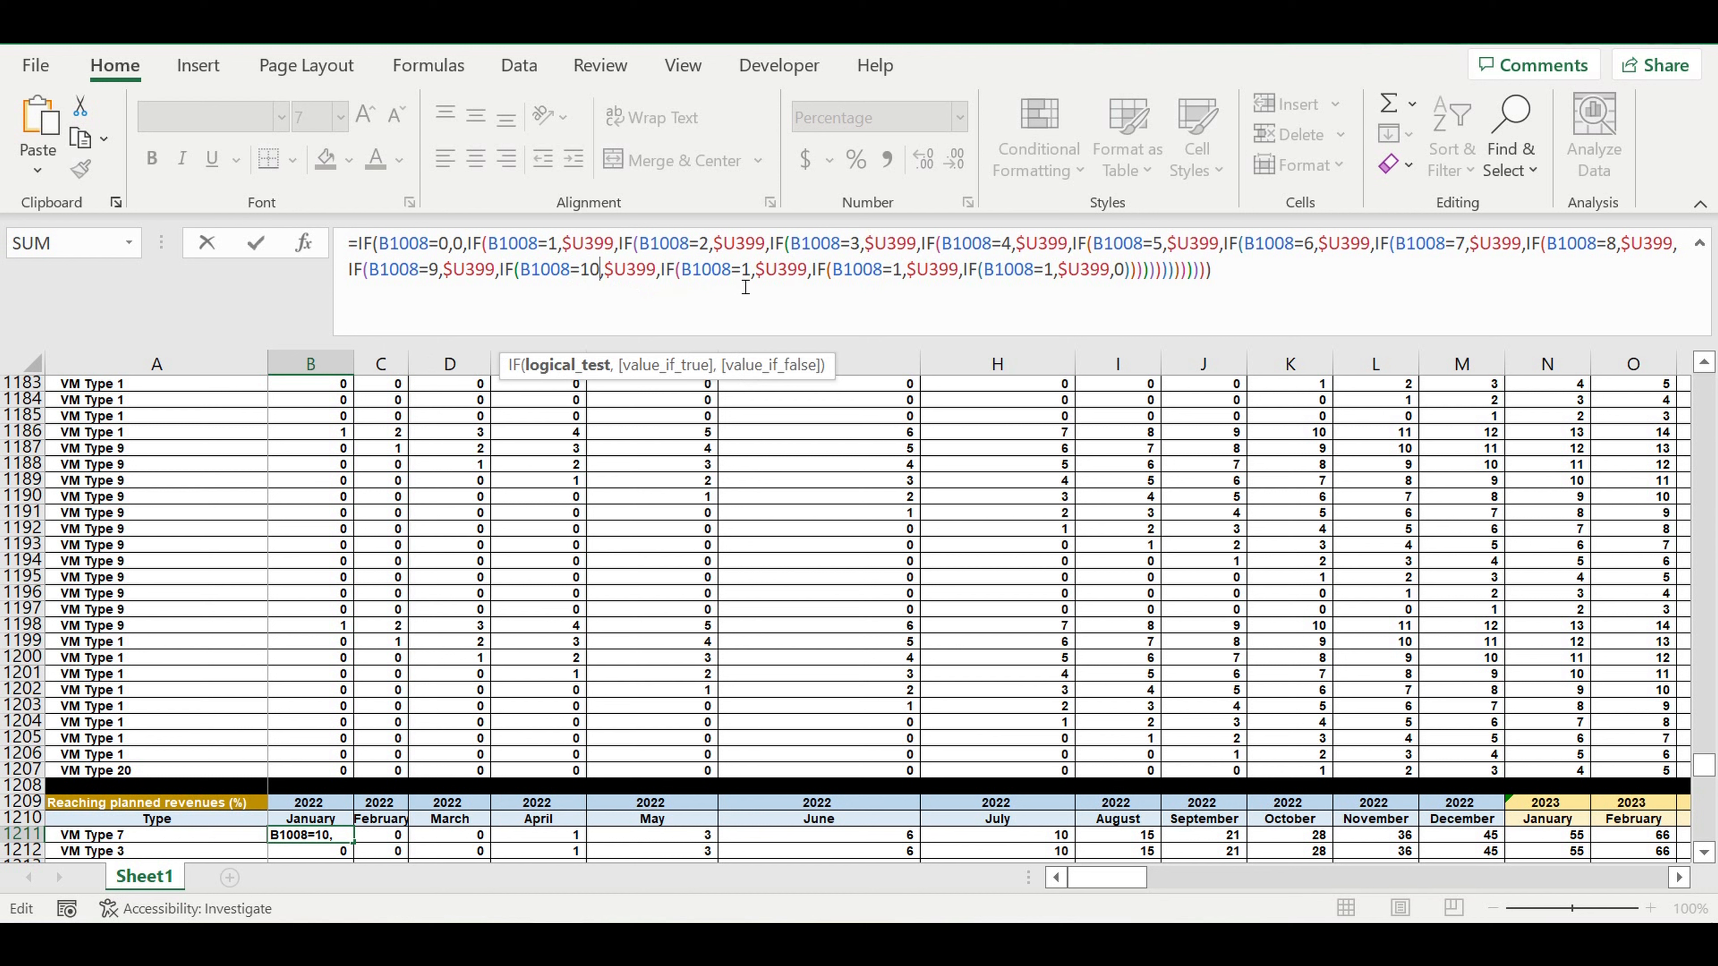
double_click(746, 272)
type("11")
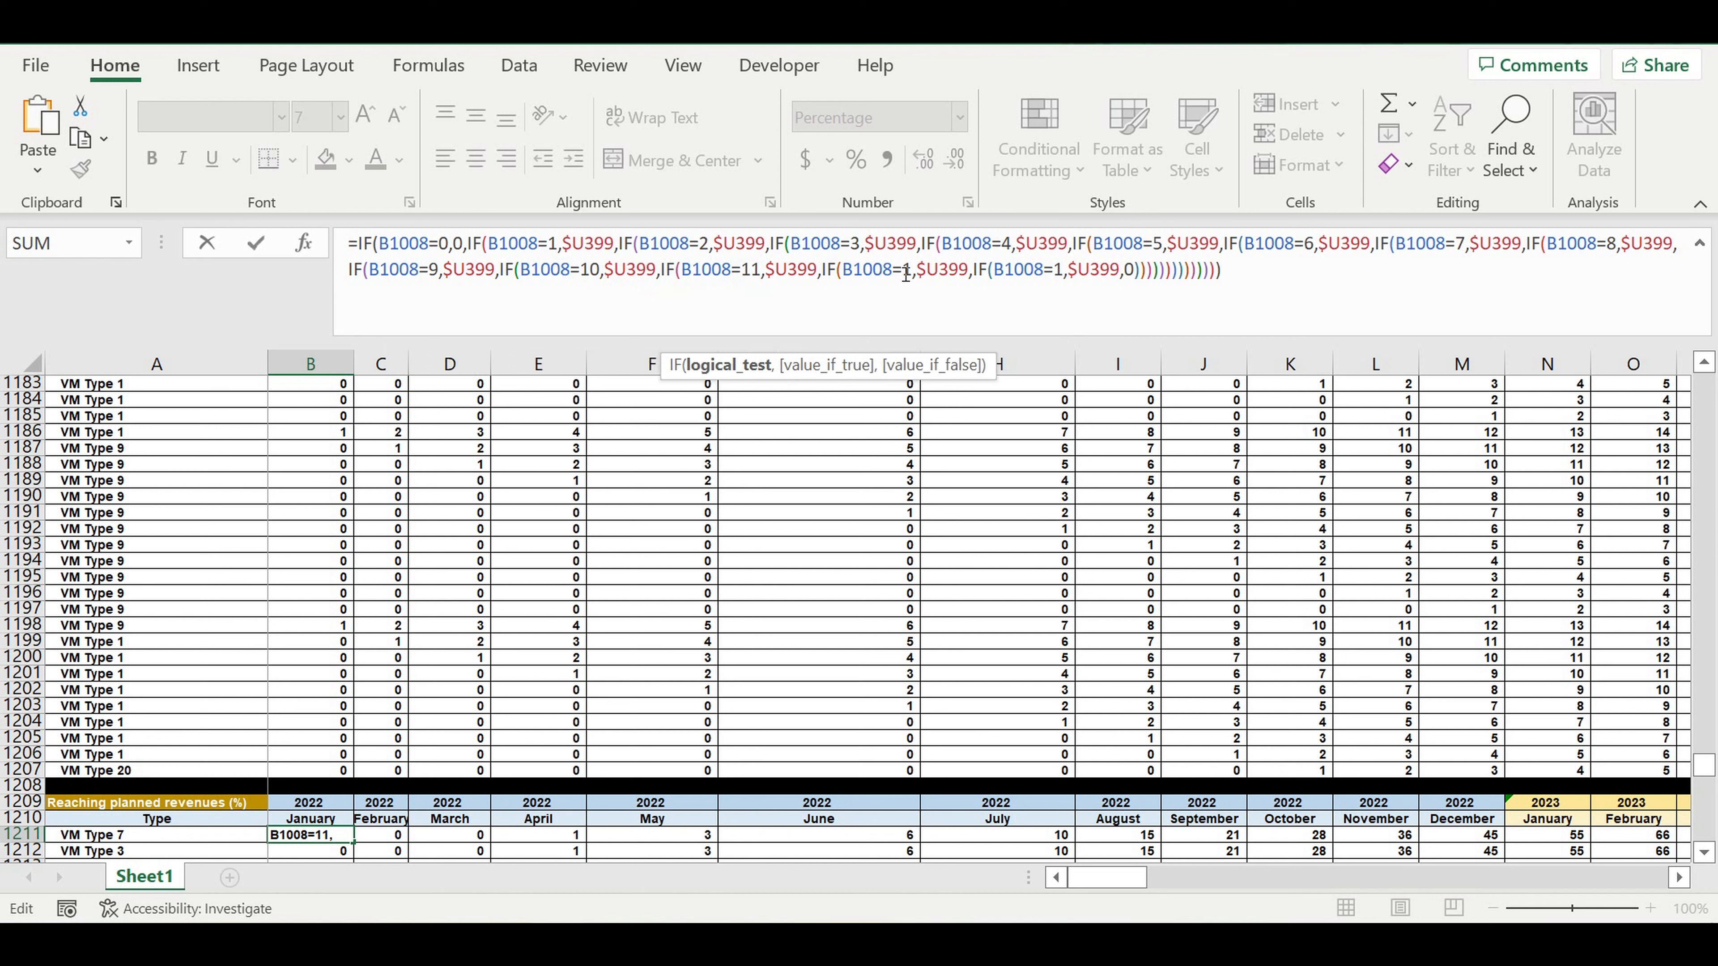
double_click(914, 270)
type("12")
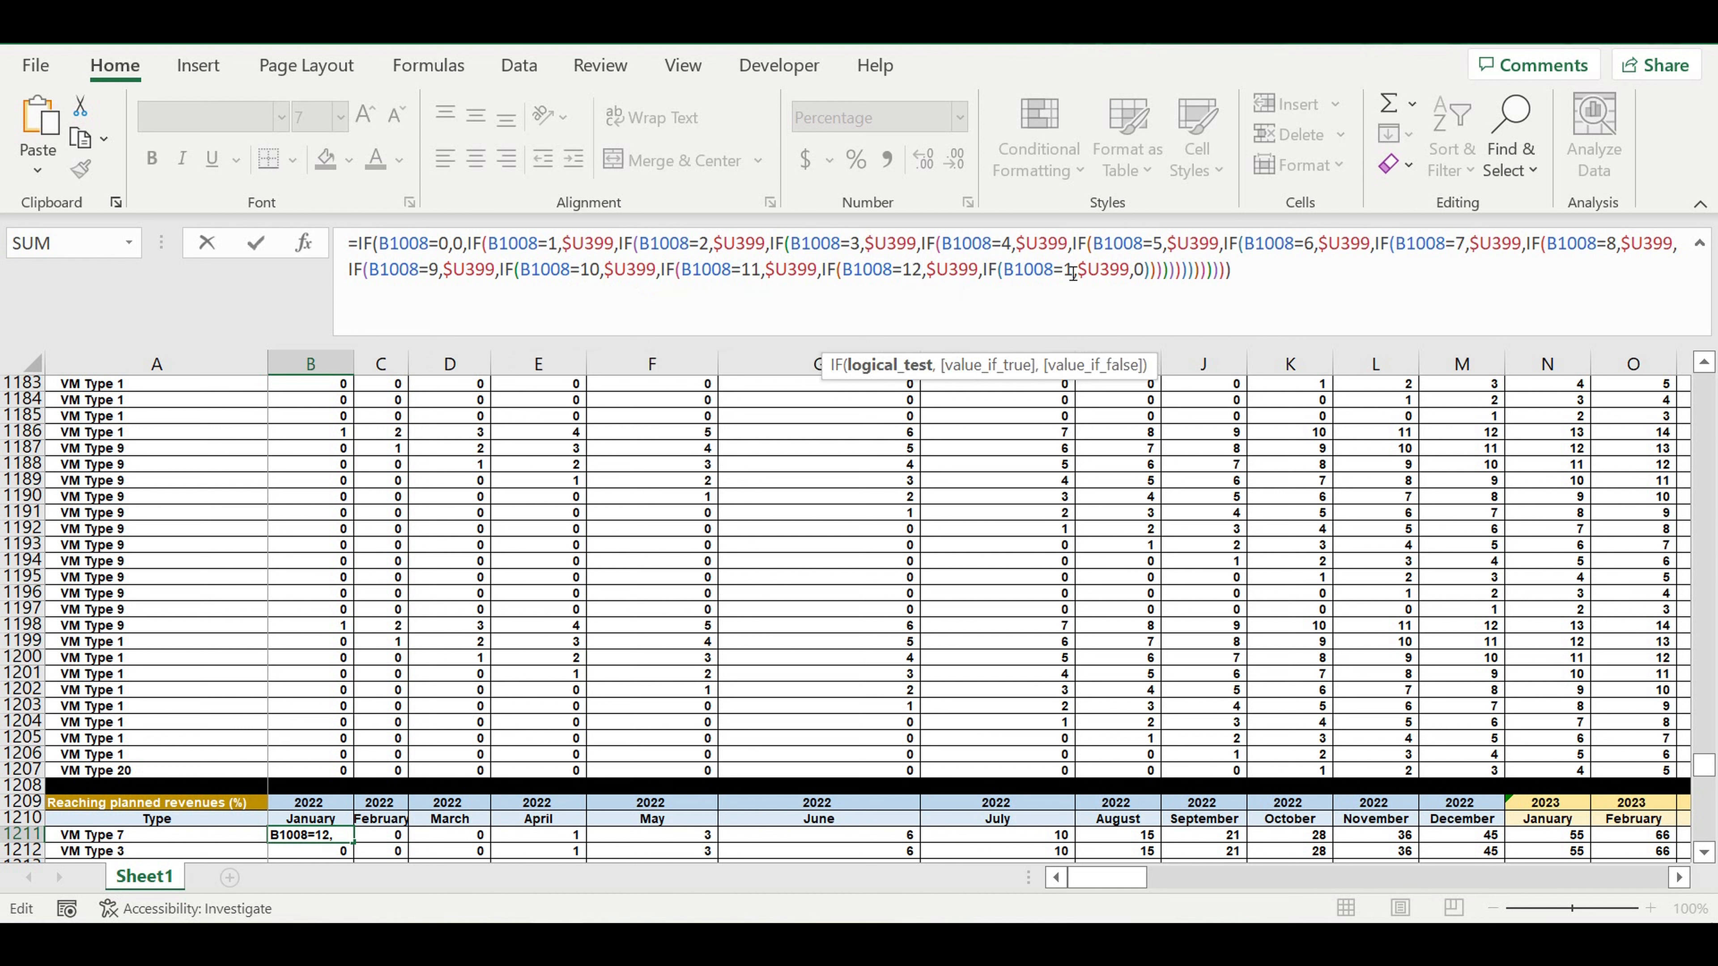
Change the last IF's test in the B1211 formula to B1008>12.
left_click(1077, 278)
double_click(1063, 269)
type(">")
left_click(1078, 272)
type("2")
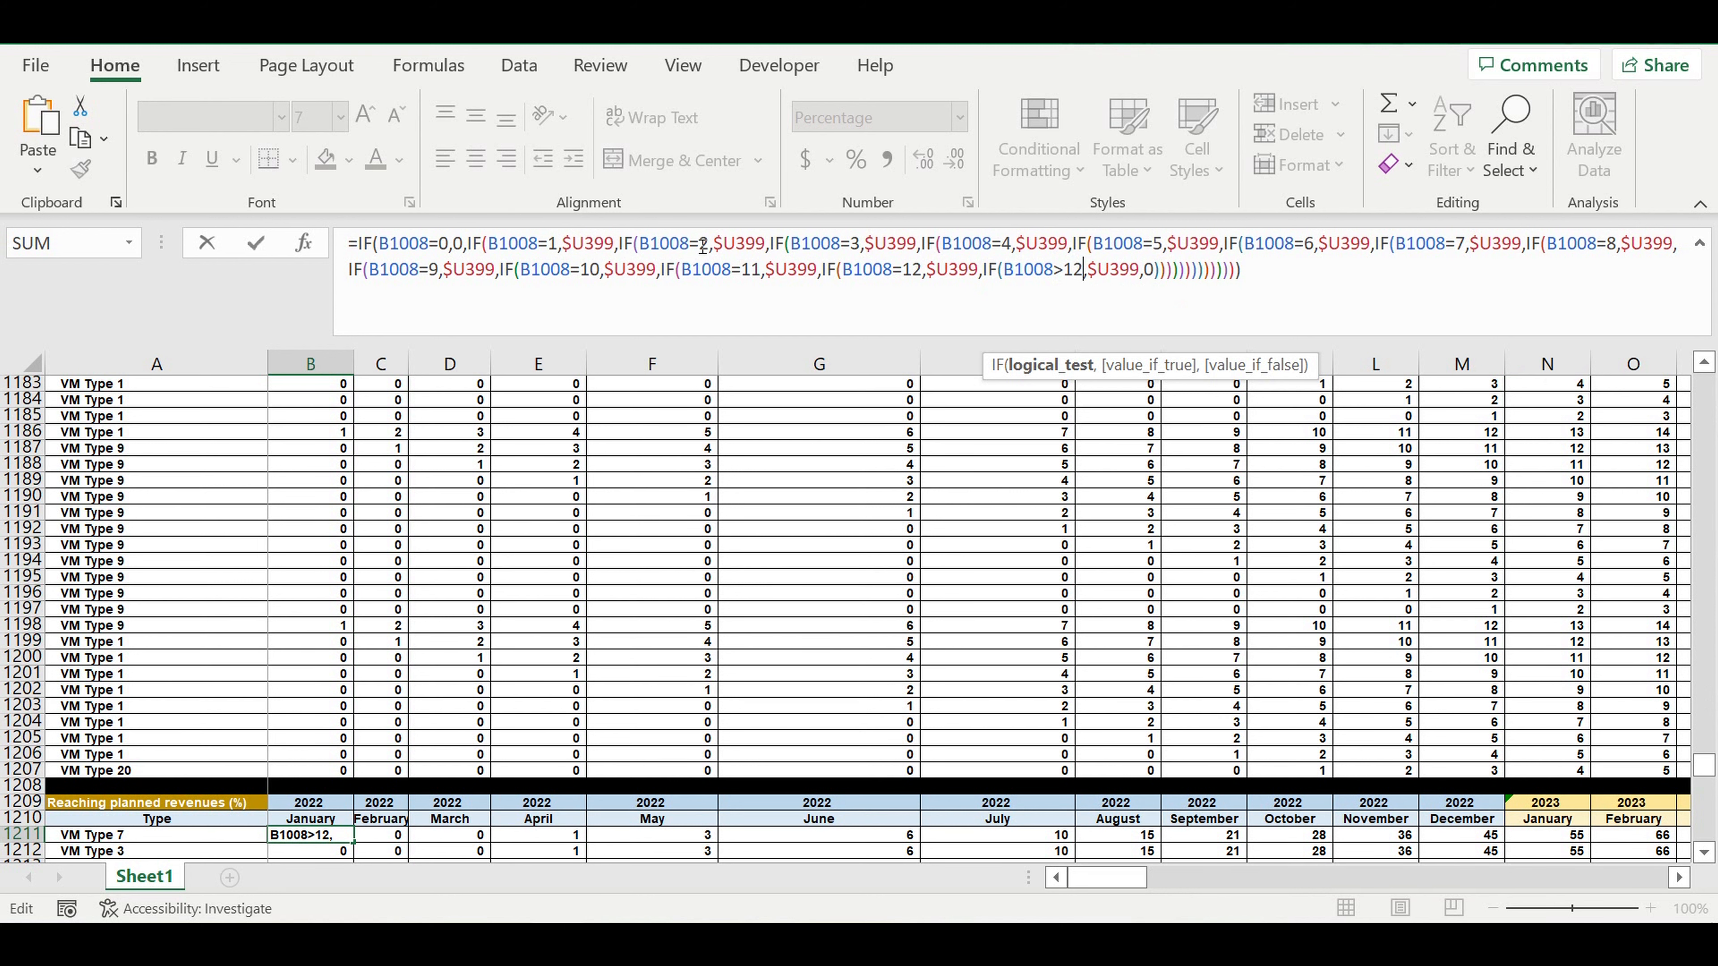
Set the true value of the B1008=2 test to $V399, the month 2 "Amount of customers reaching" percentage.
left_click(737, 246)
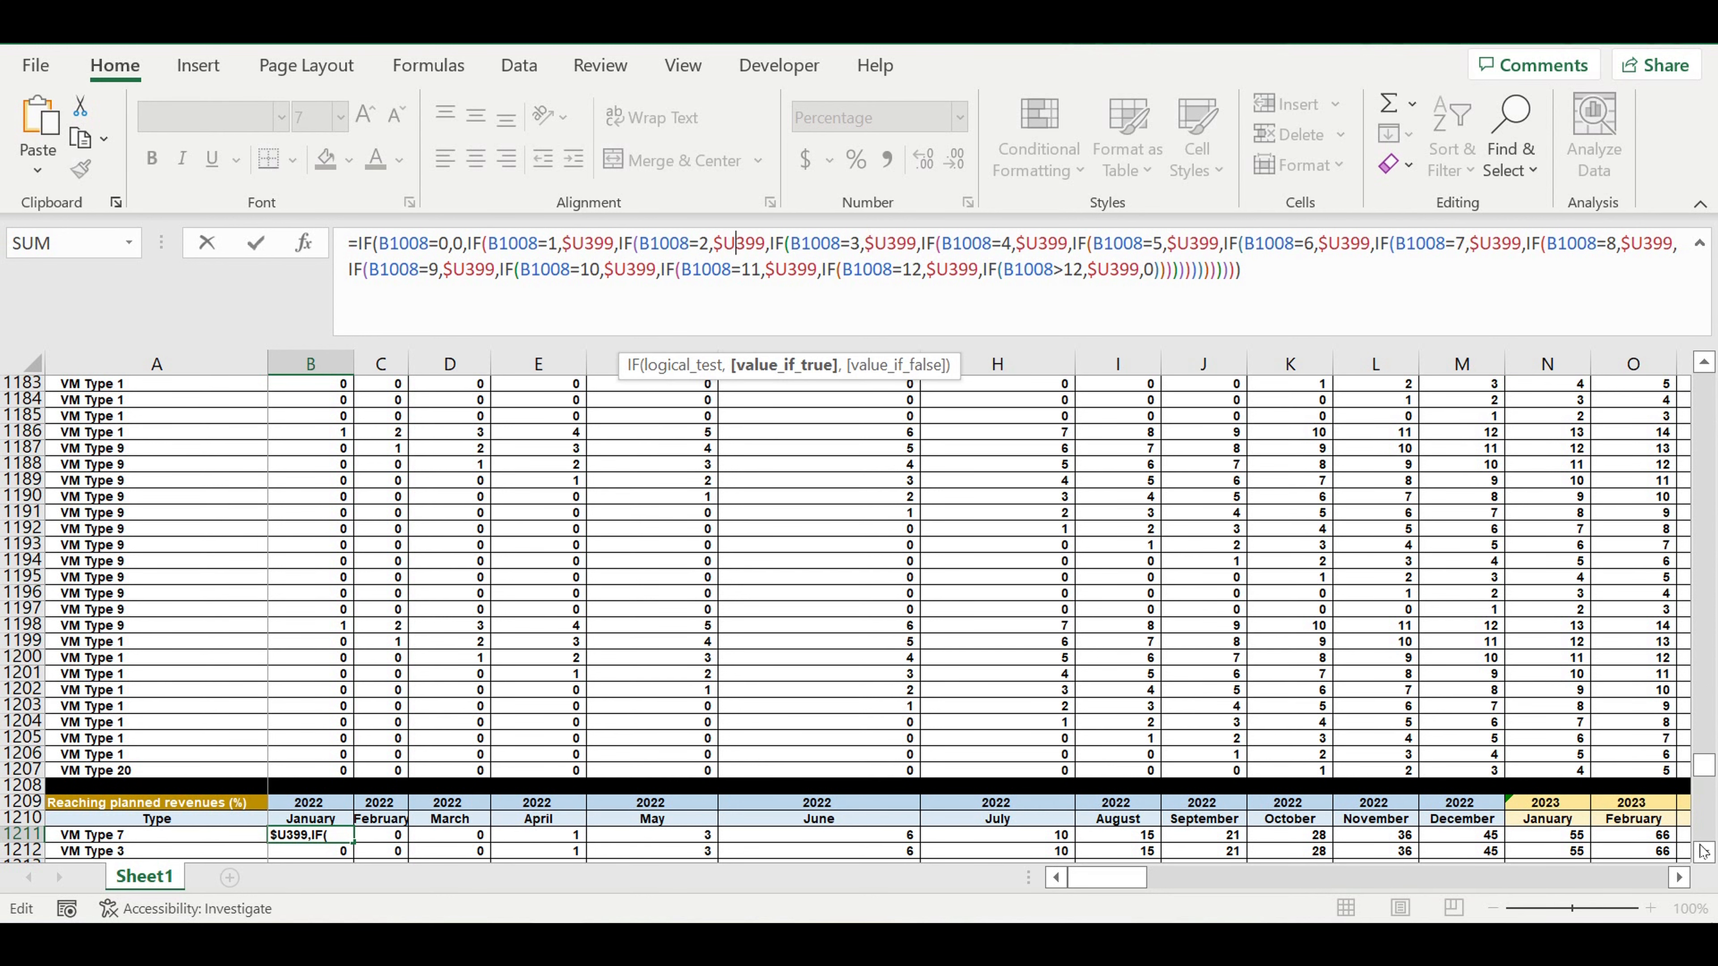
left_click_drag(1712, 770, 1695, 528)
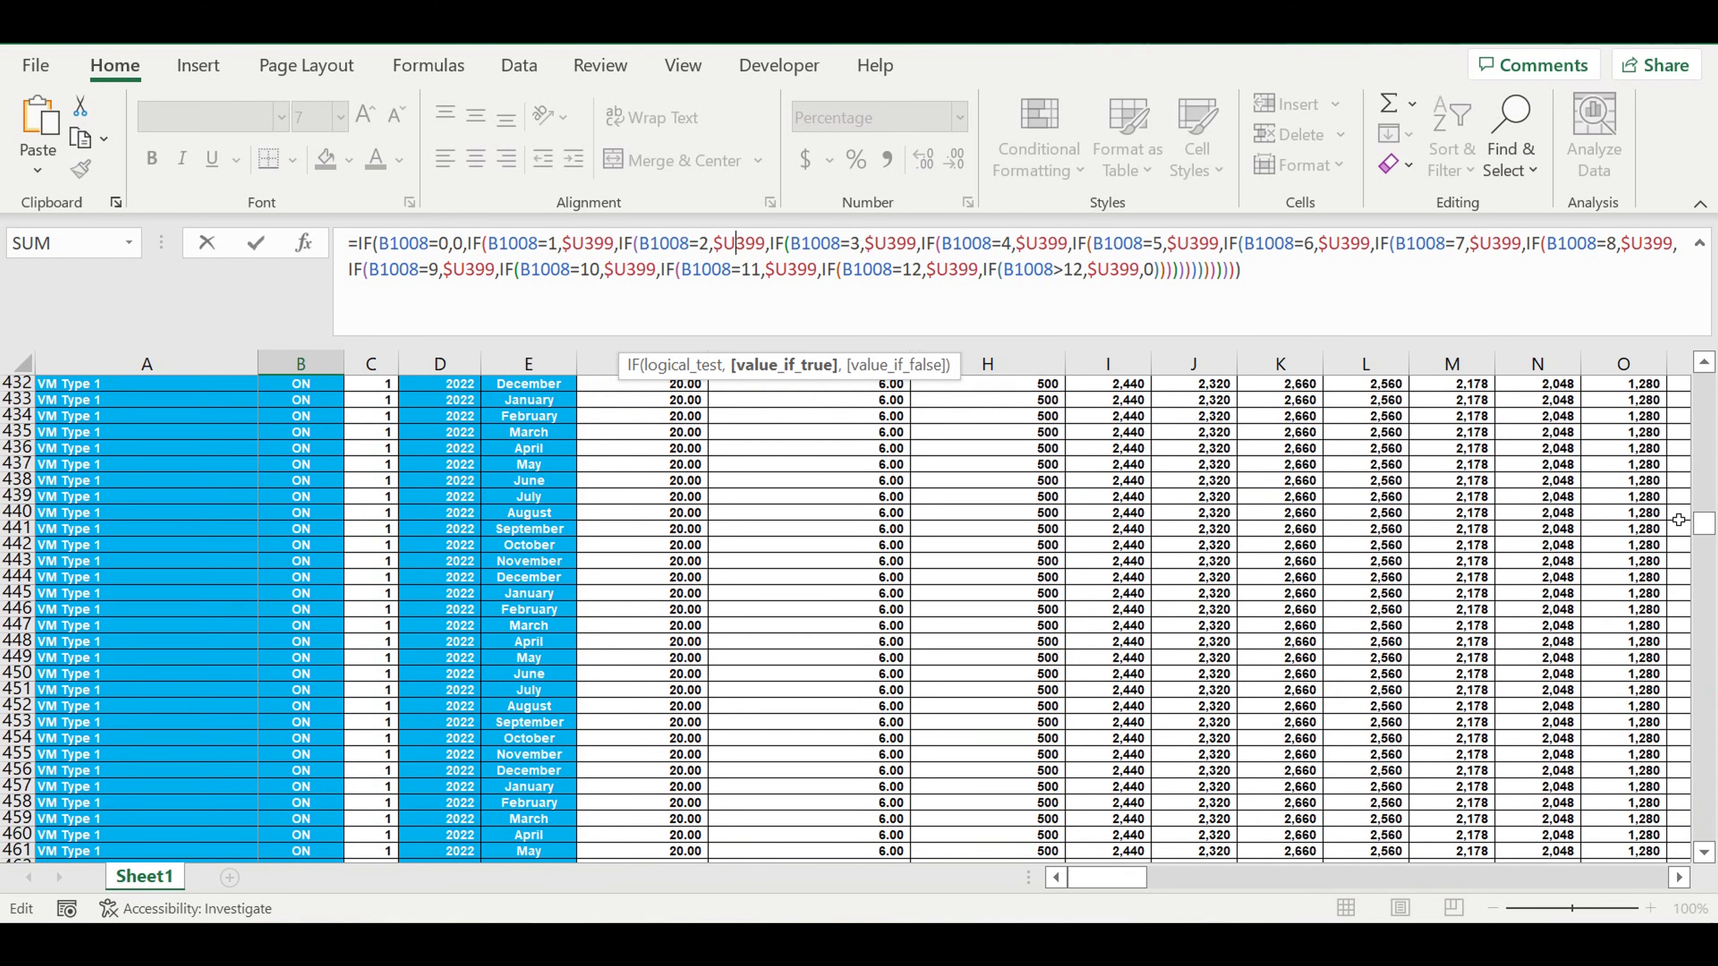
scroll(1678, 519, "up", 13)
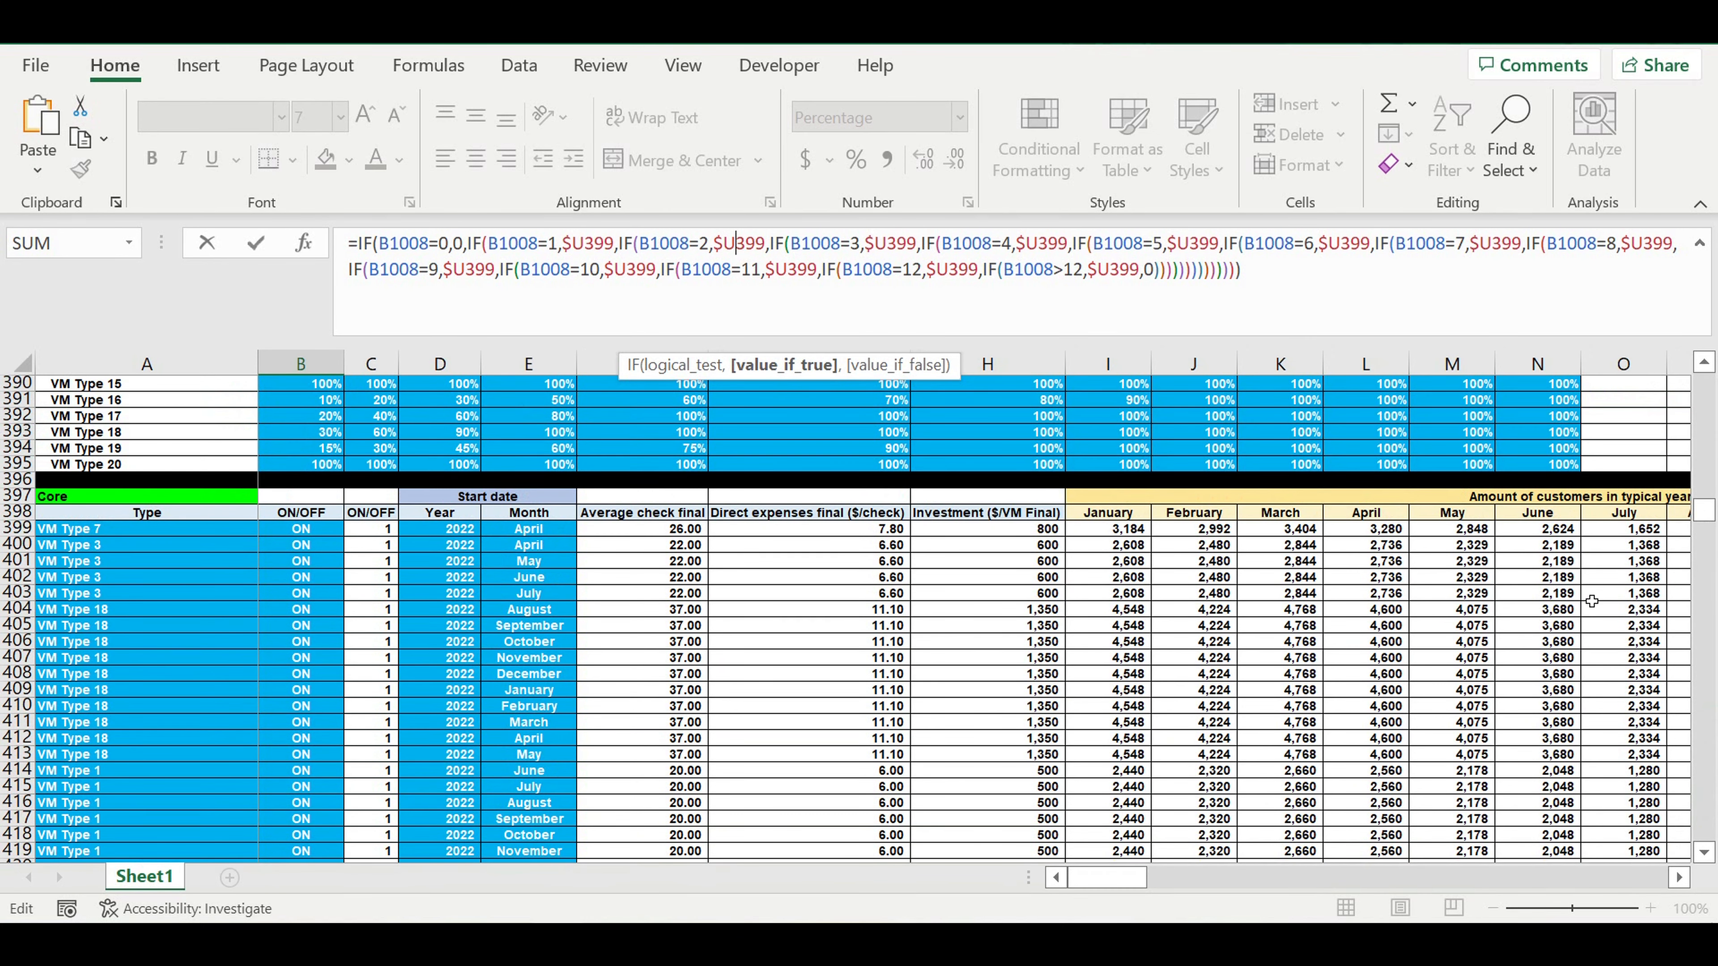
scroll(1454, 731, "down", 1)
left_click_drag(1116, 878, 1223, 880)
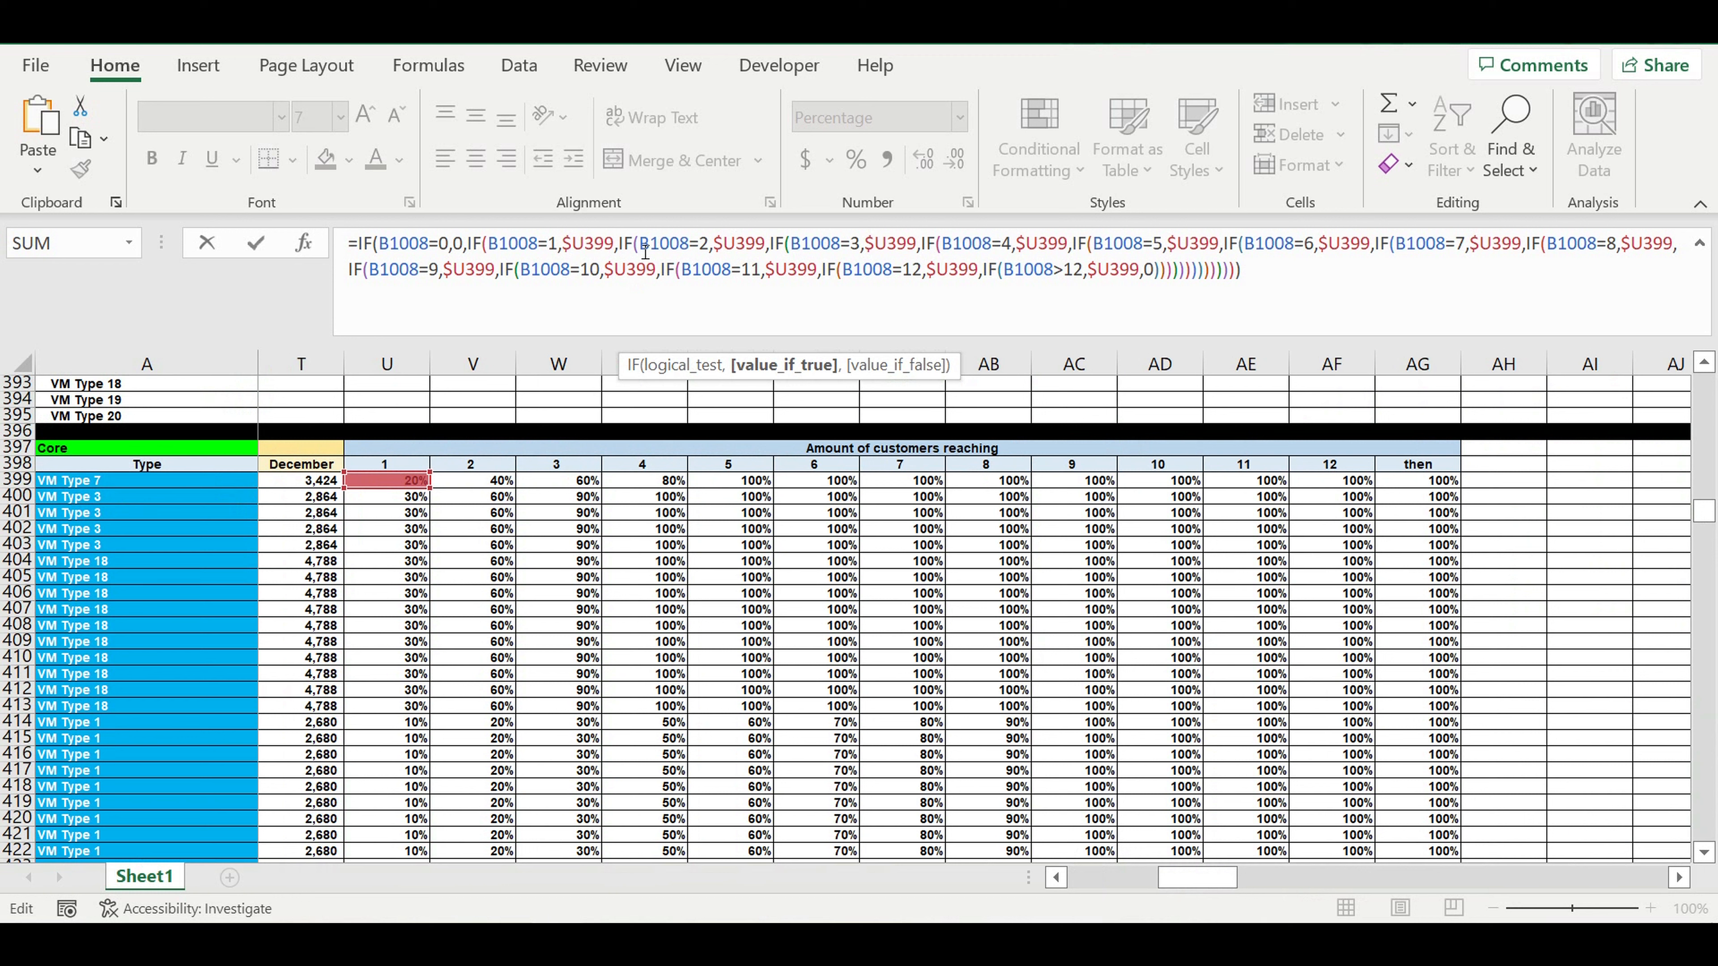
left_click(736, 243)
key("shift+Left")
type("v")
Set the true values of the B1008=3 and B1008=4 tests to $W399 and $X399.
left_click(882, 244)
key("shift+Left")
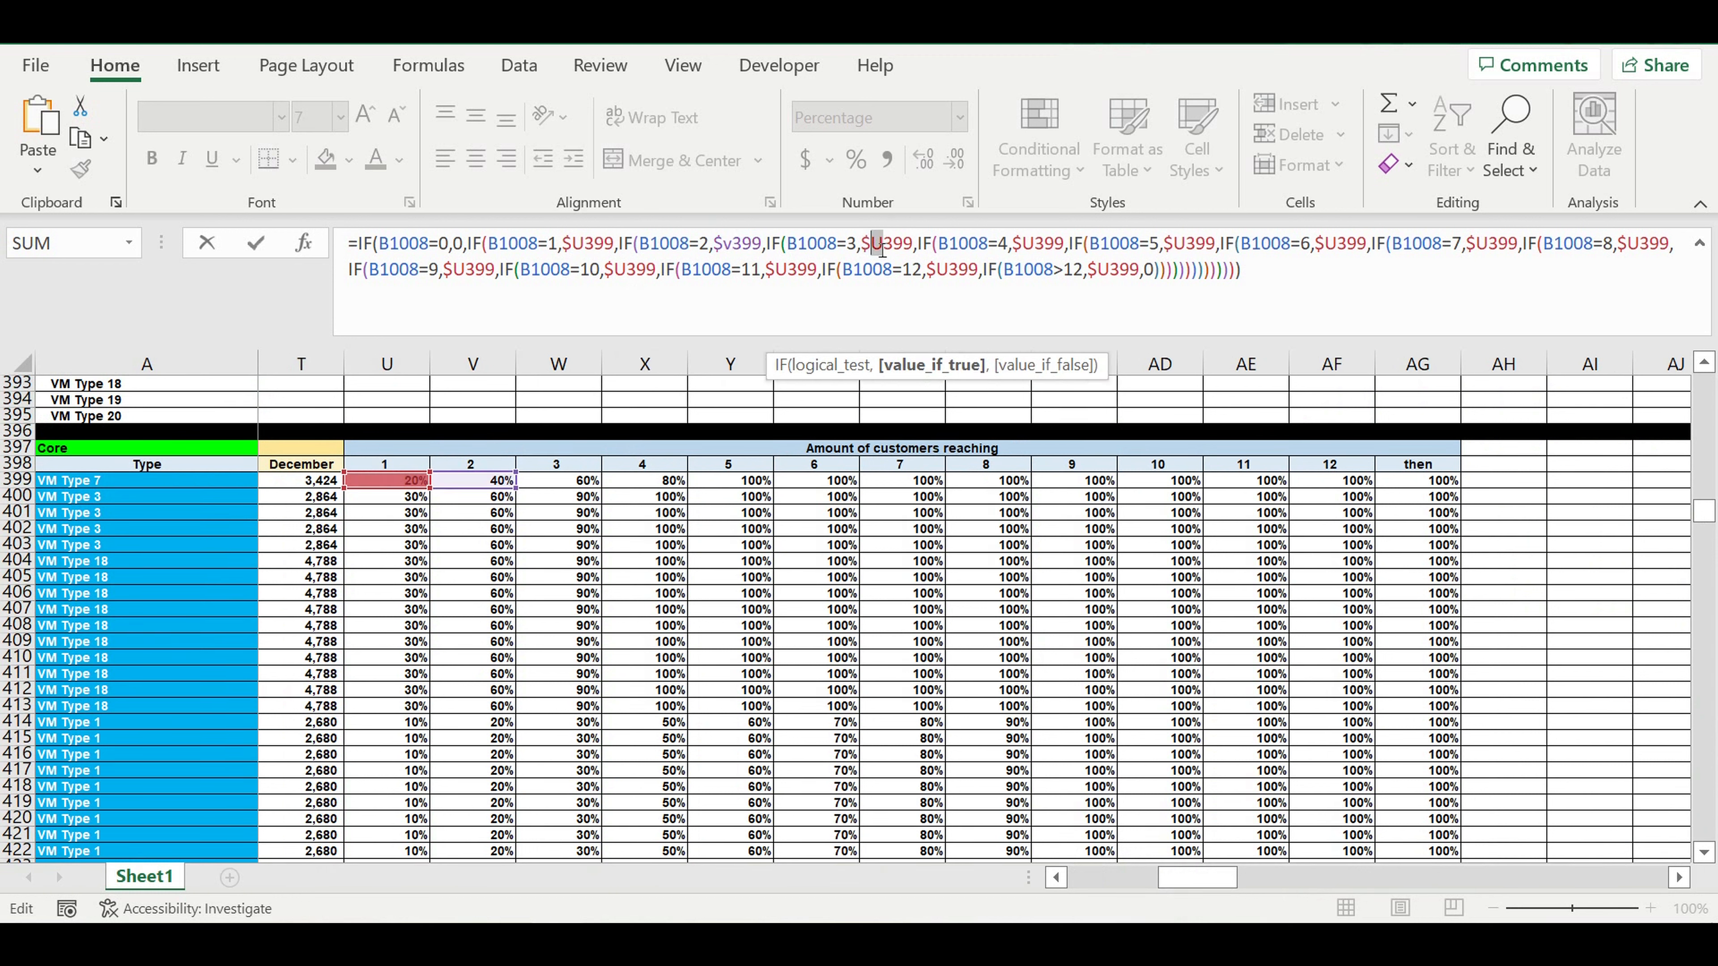
type("w")
left_click(1038, 244)
key("shift+Left")
type("x")
Set the true values of the B1008=5 and B1008=6 tests to $Y399 and $Z399.
left_click(1184, 244)
key("shift+Left")
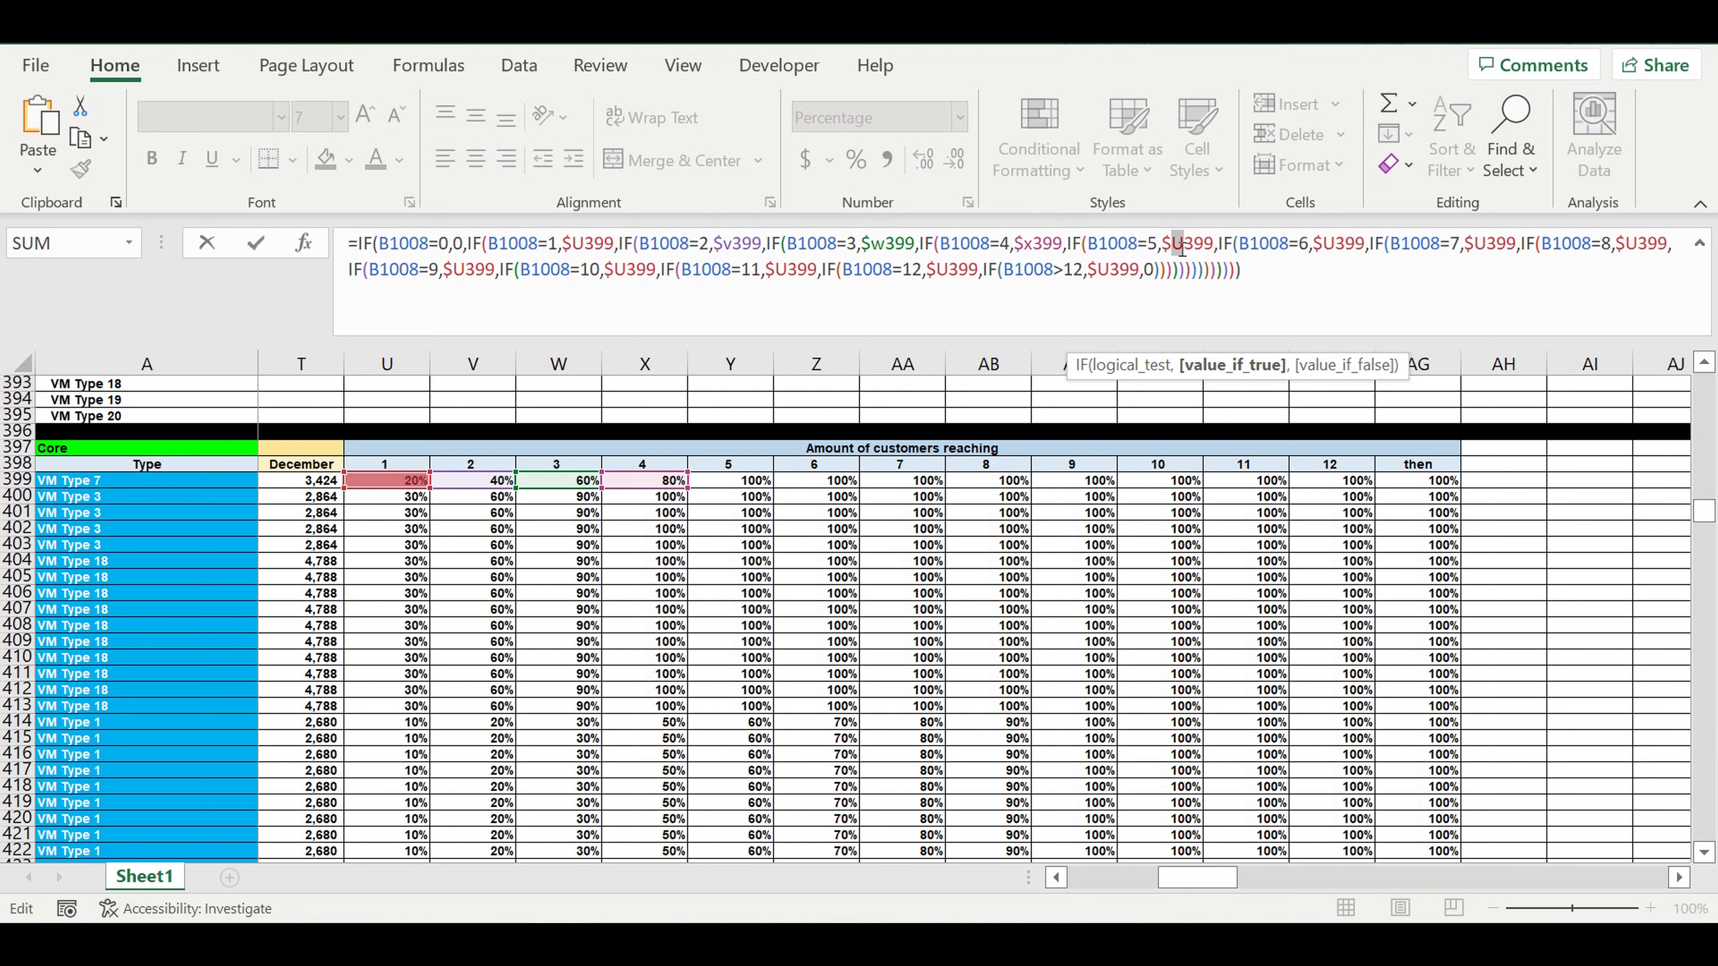
type("y")
left_click(1331, 245)
key("shift+Left")
type("z")
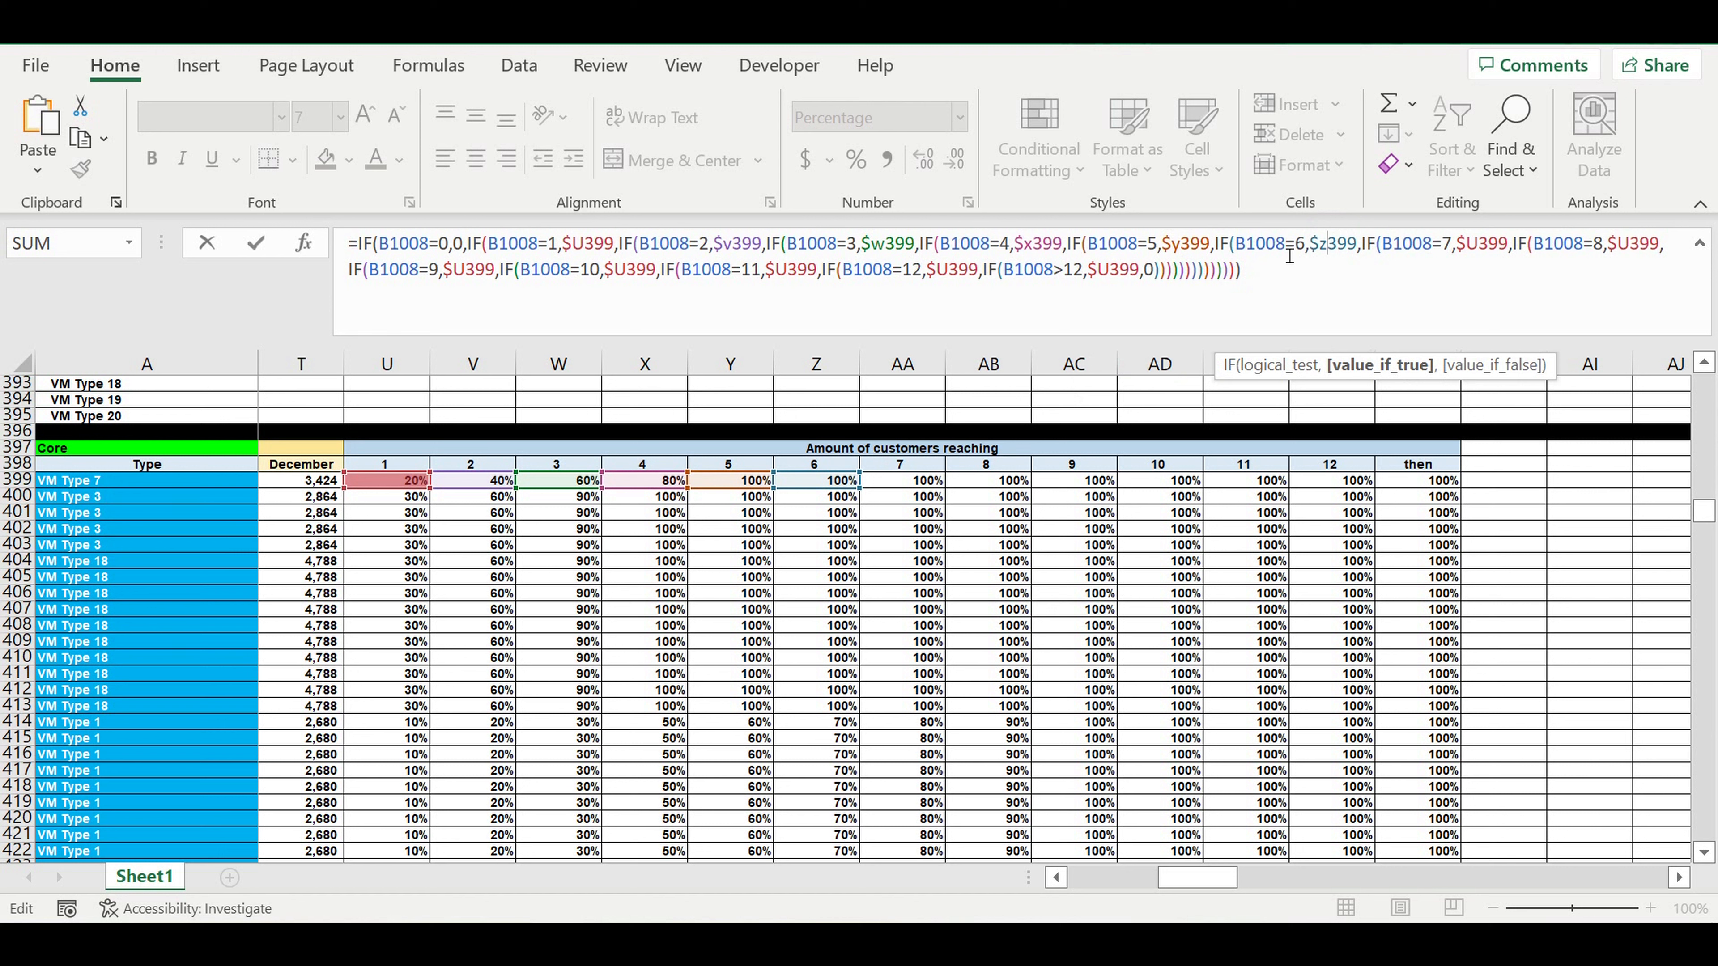
Set the true values of the B1008=7 and B1008=8 tests to $AA399 and $AB399.
left_click(1484, 251)
key("shift+Left")
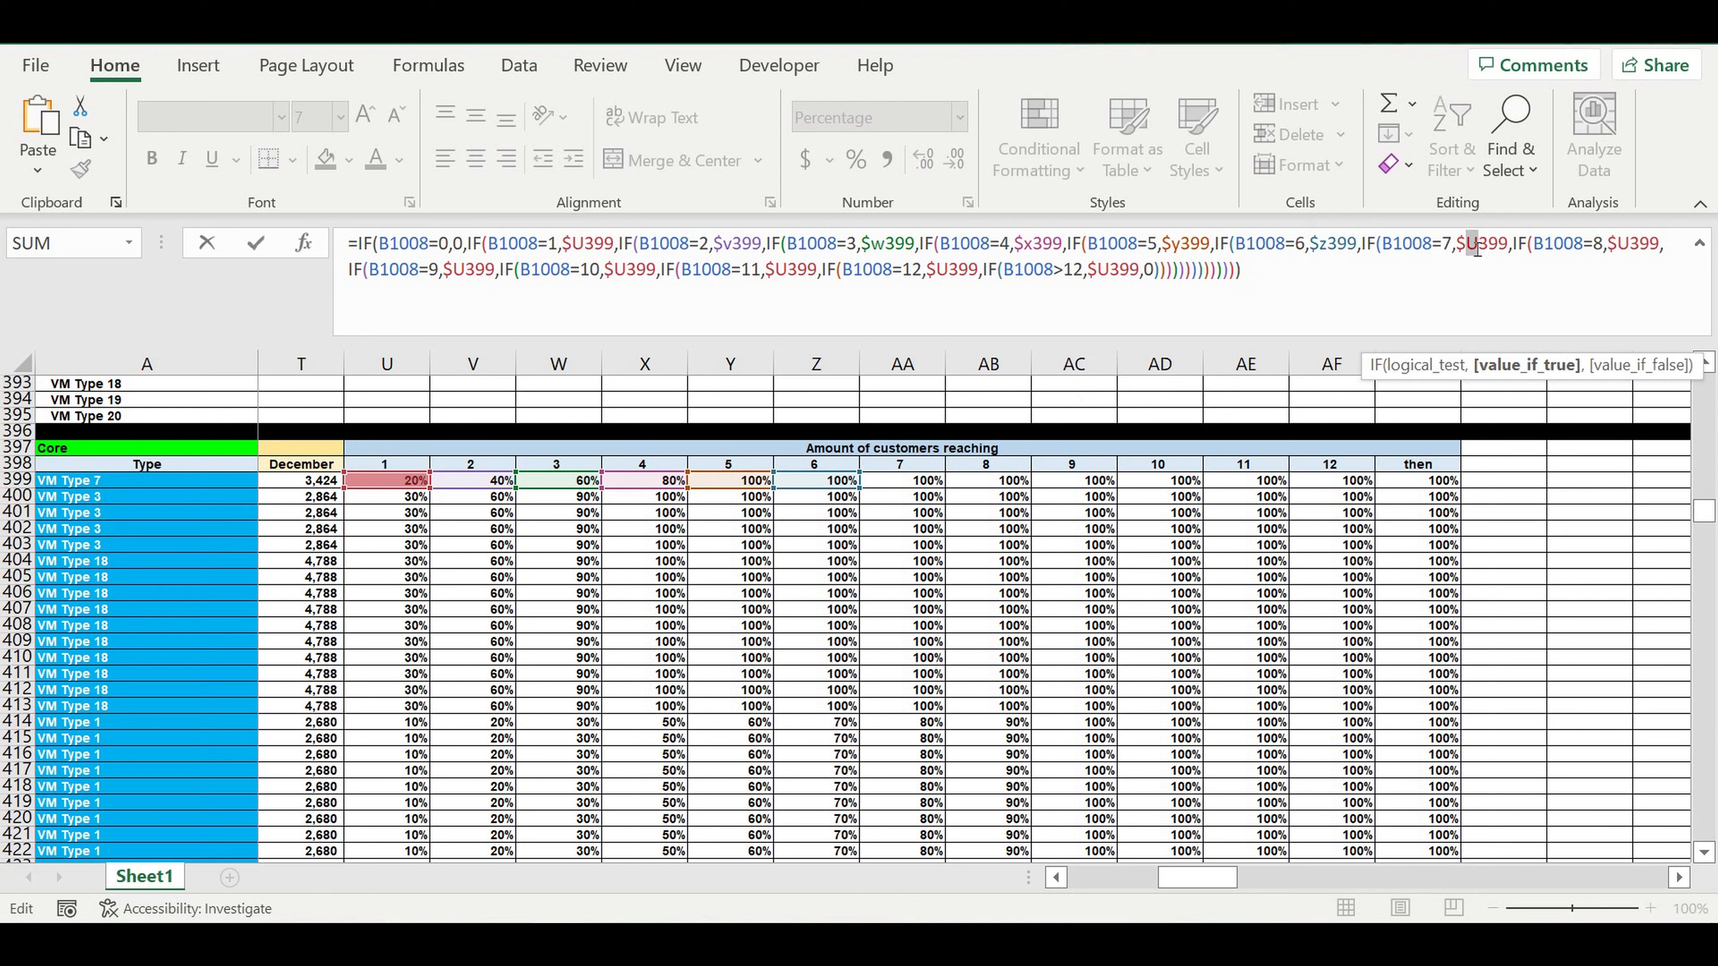
type("aa")
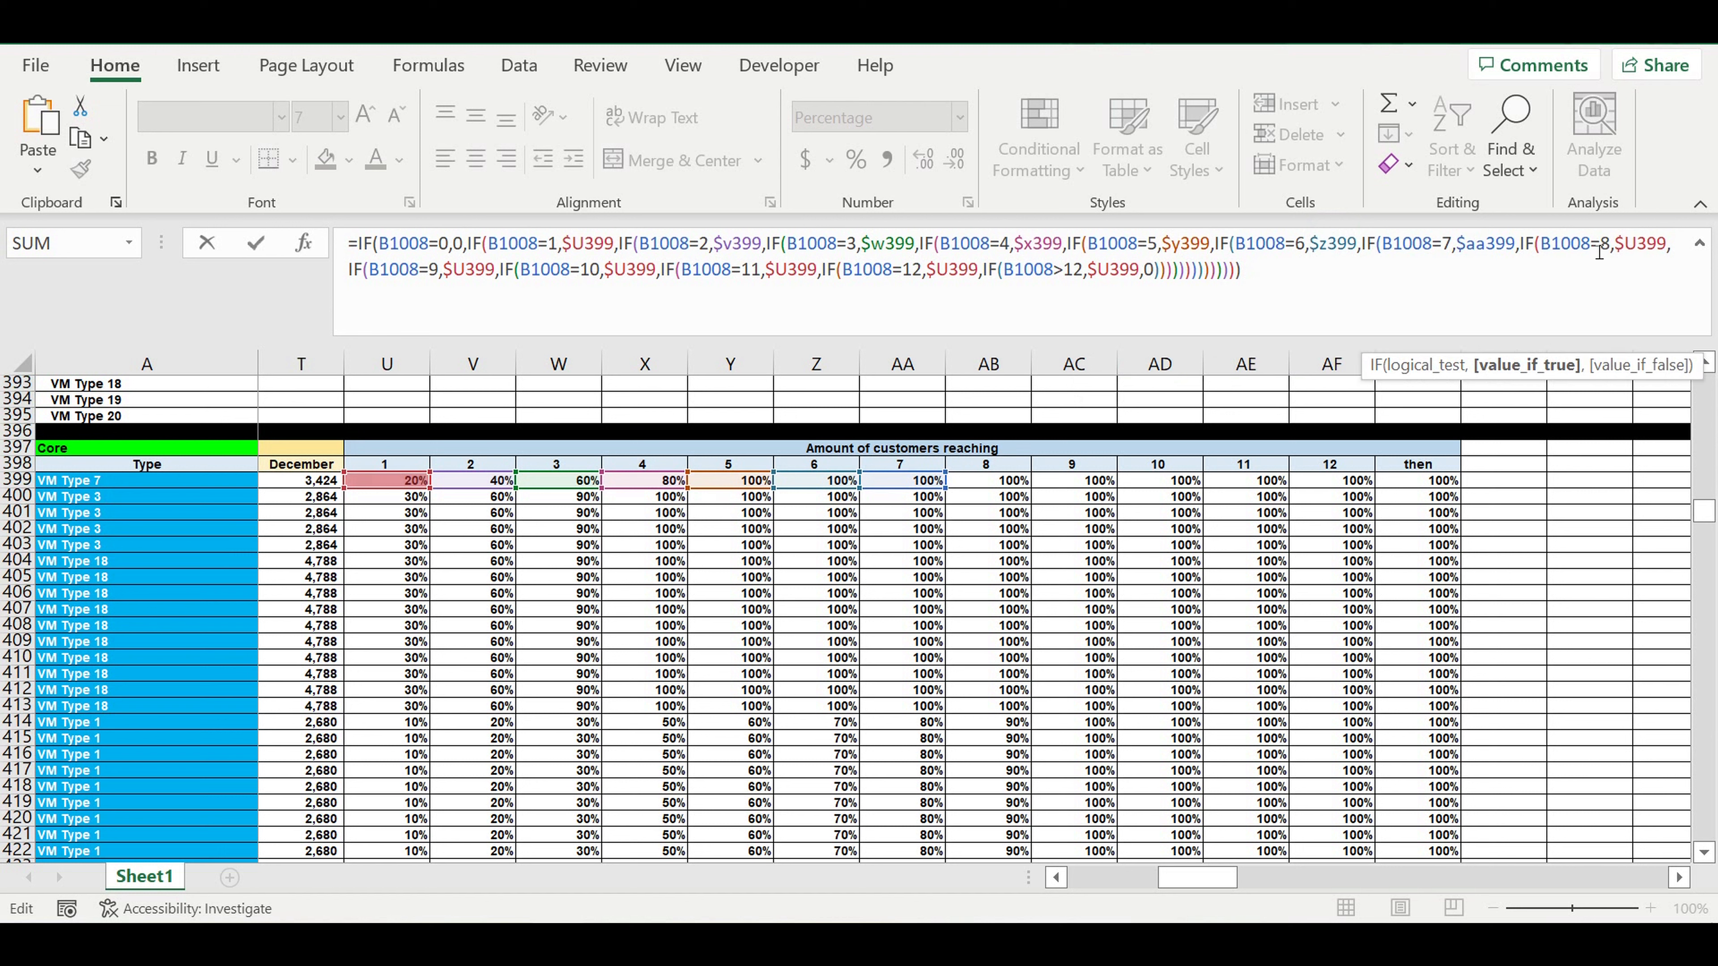
left_click(1638, 251)
key("shift+Left")
type("ab")
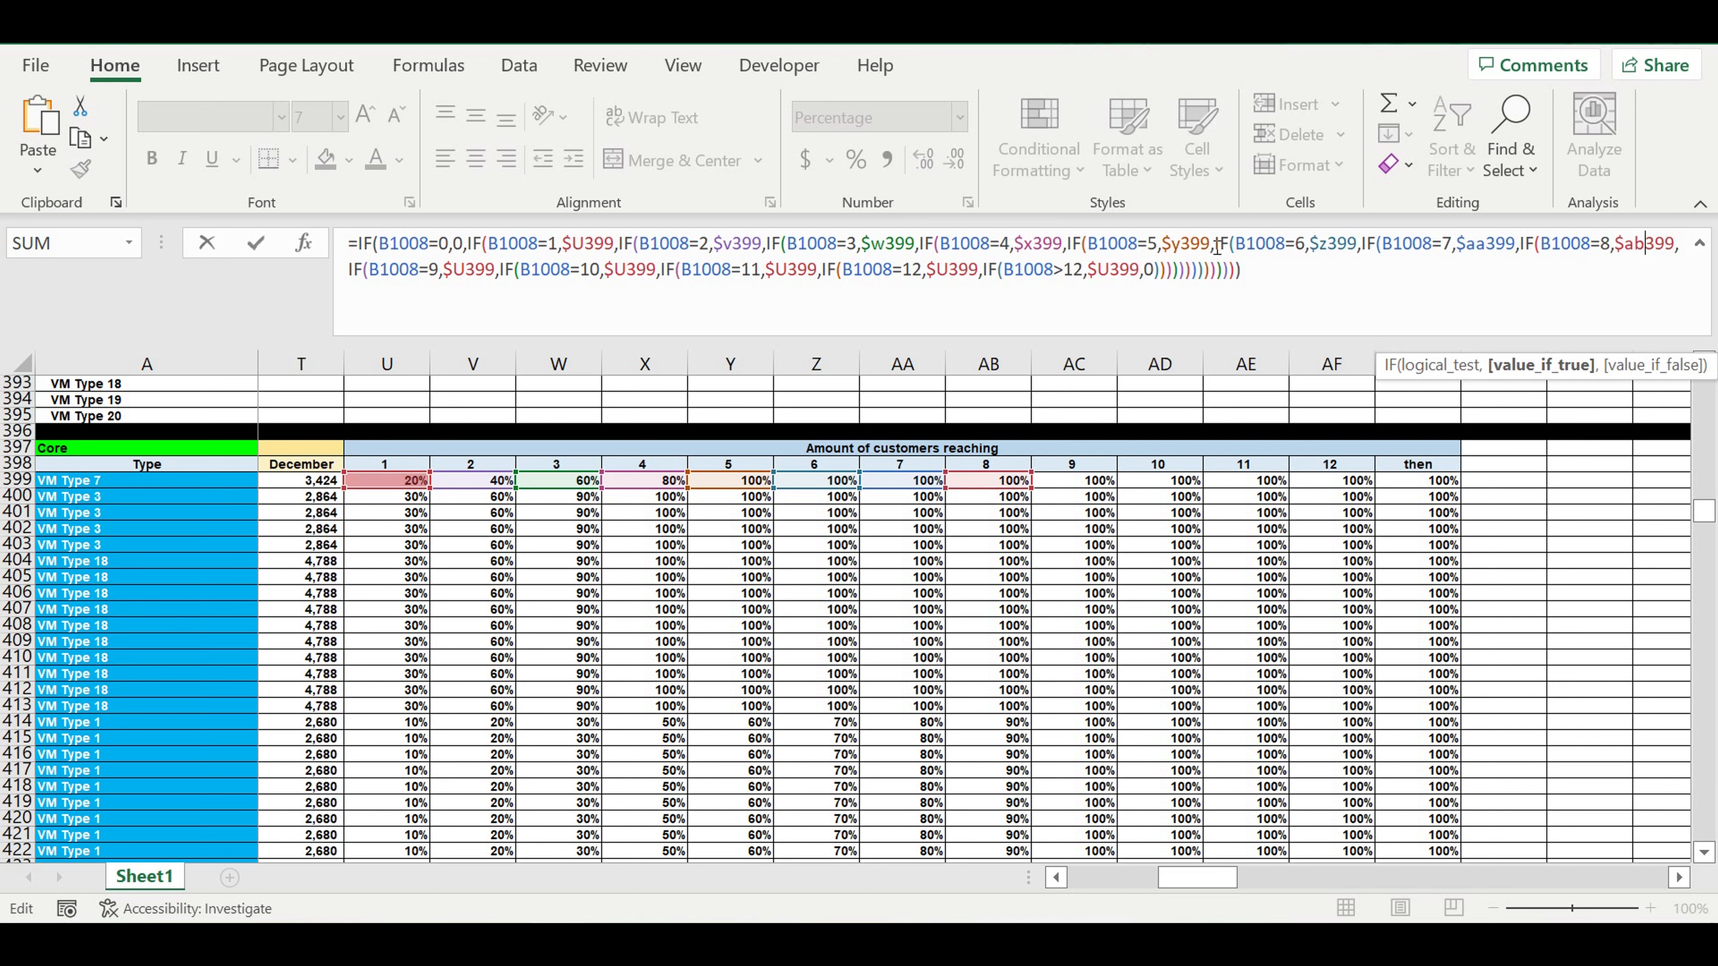
Set the true values of the B1008=9, 10 and 11 tests to $AC399, $AD399 and $AE399.
left_click(468, 270)
key("shift+Left")
type("ac")
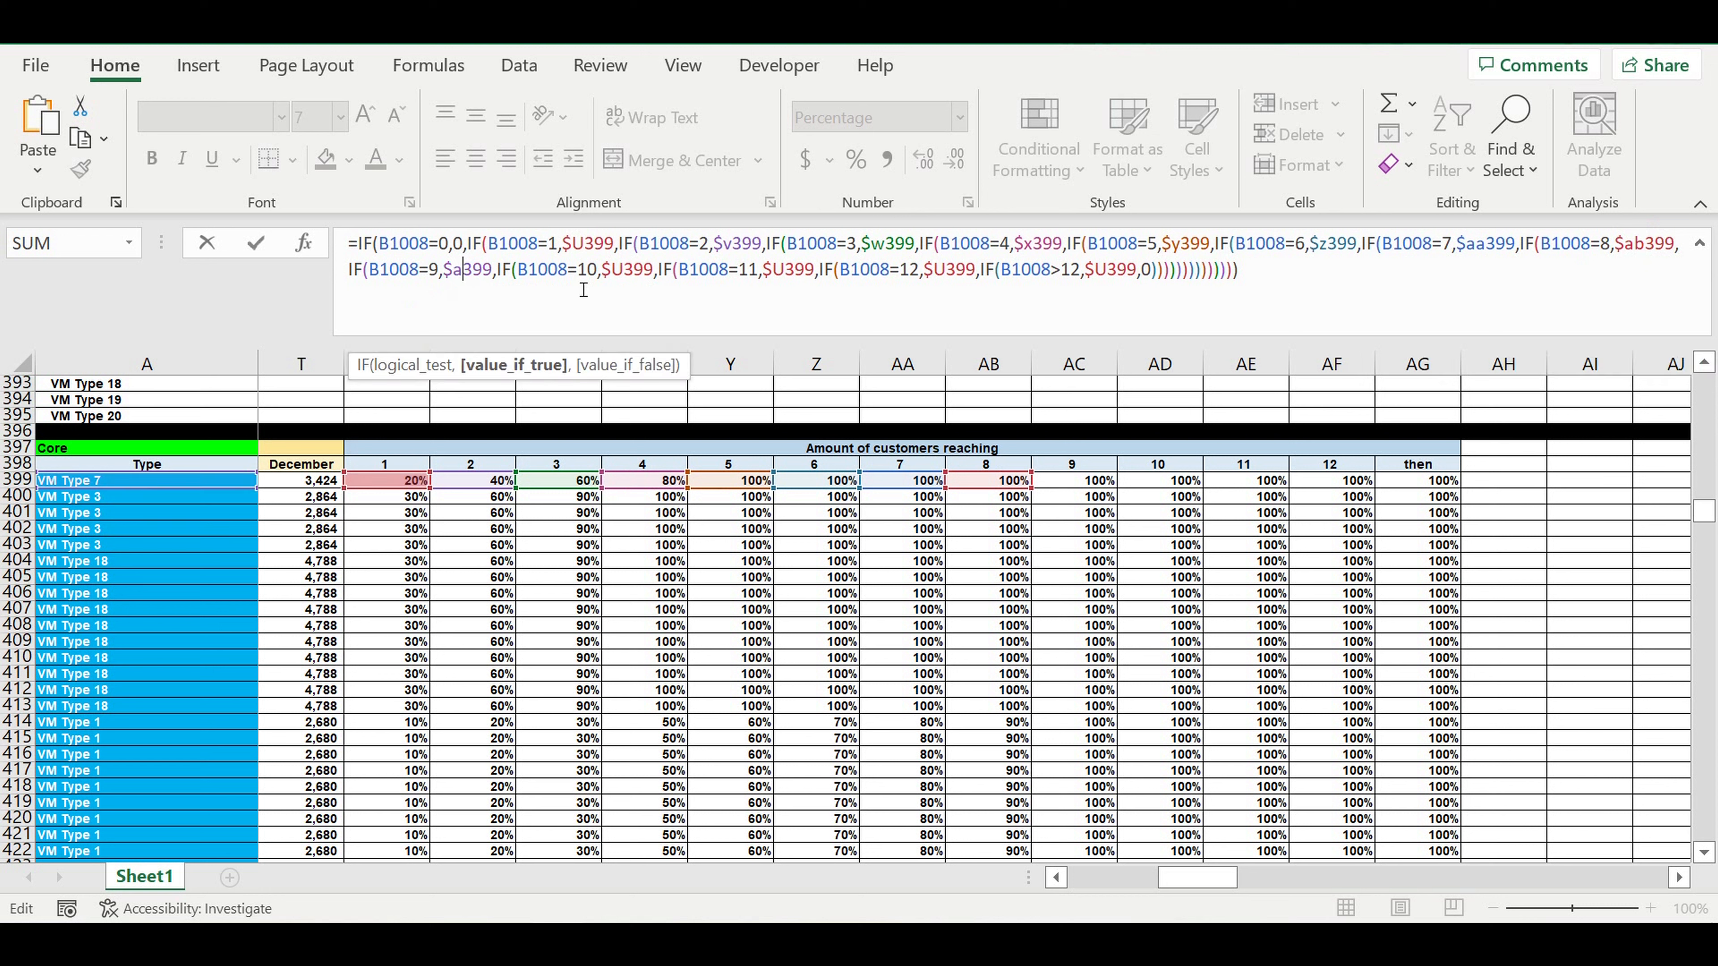
left_click(633, 269)
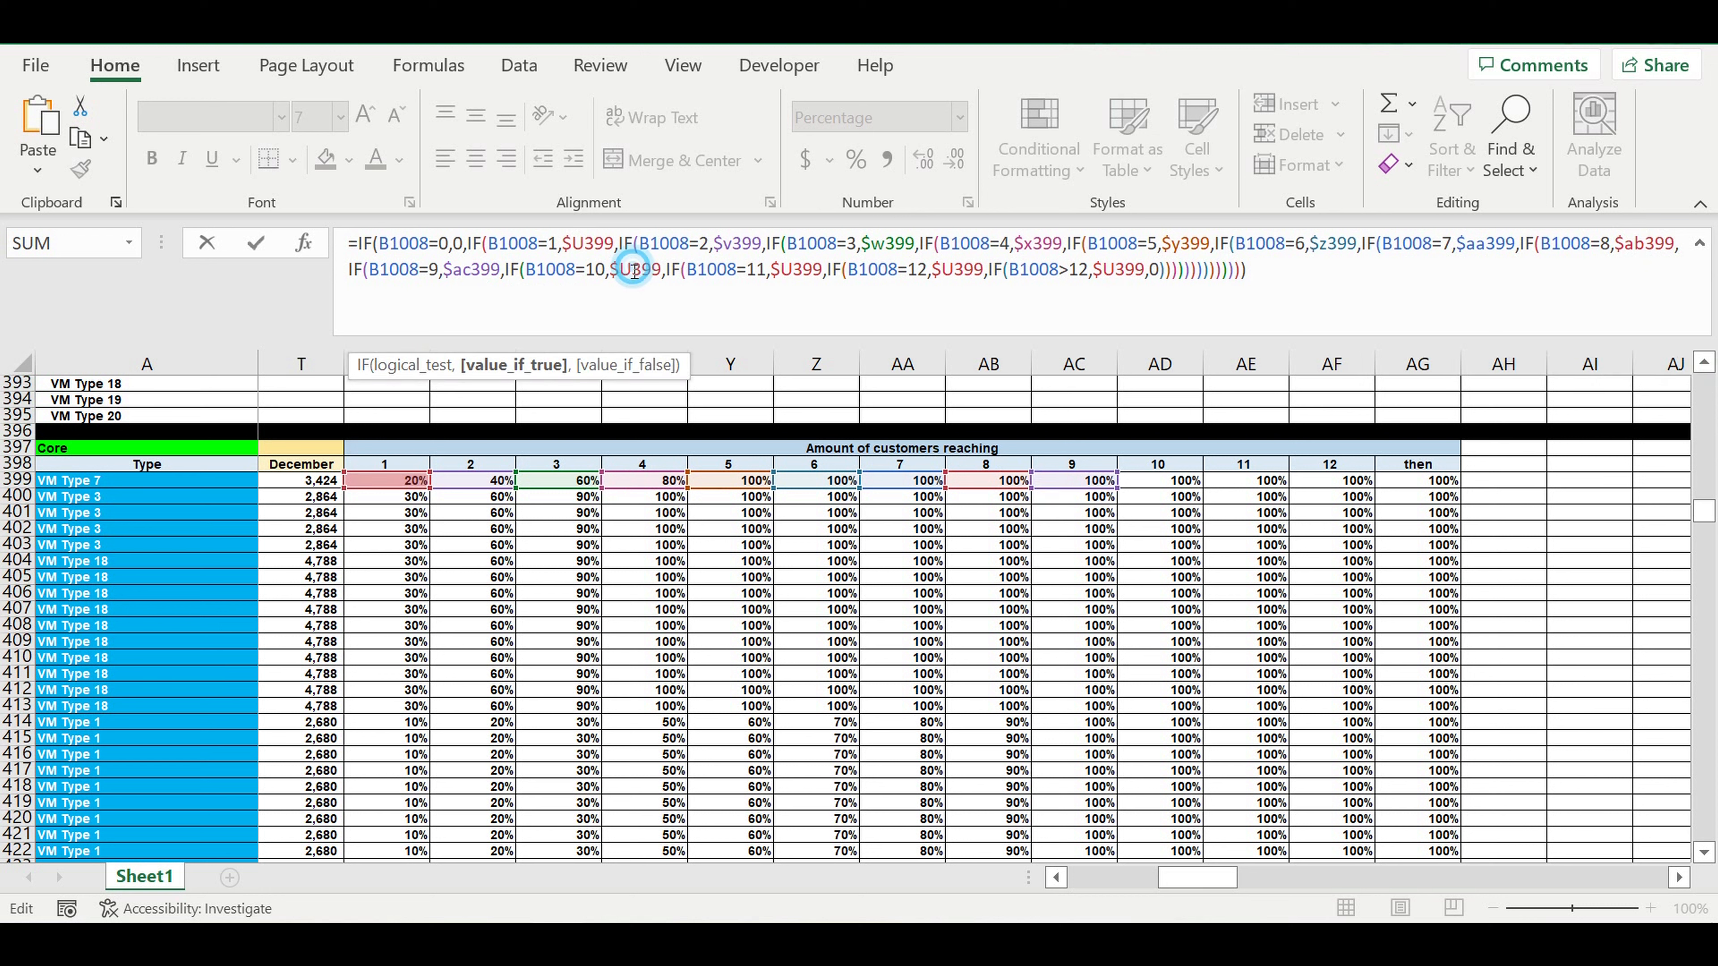
key("shift+Left")
type("ad")
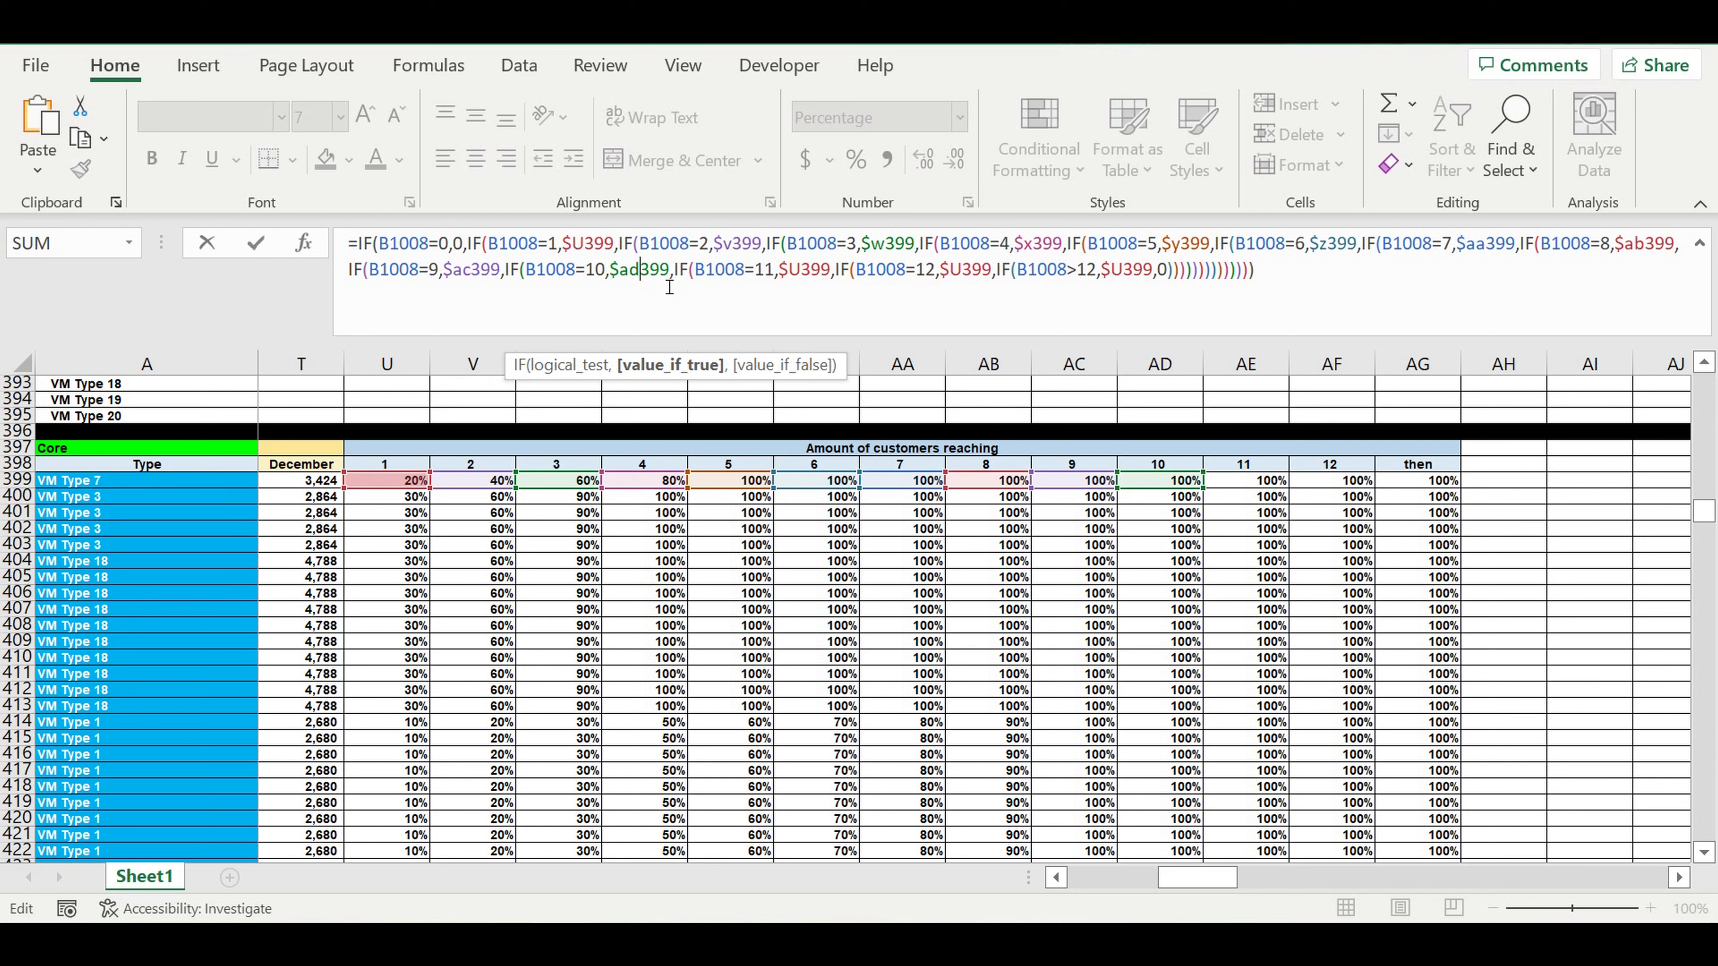
left_click(800, 269)
key("shift+Left")
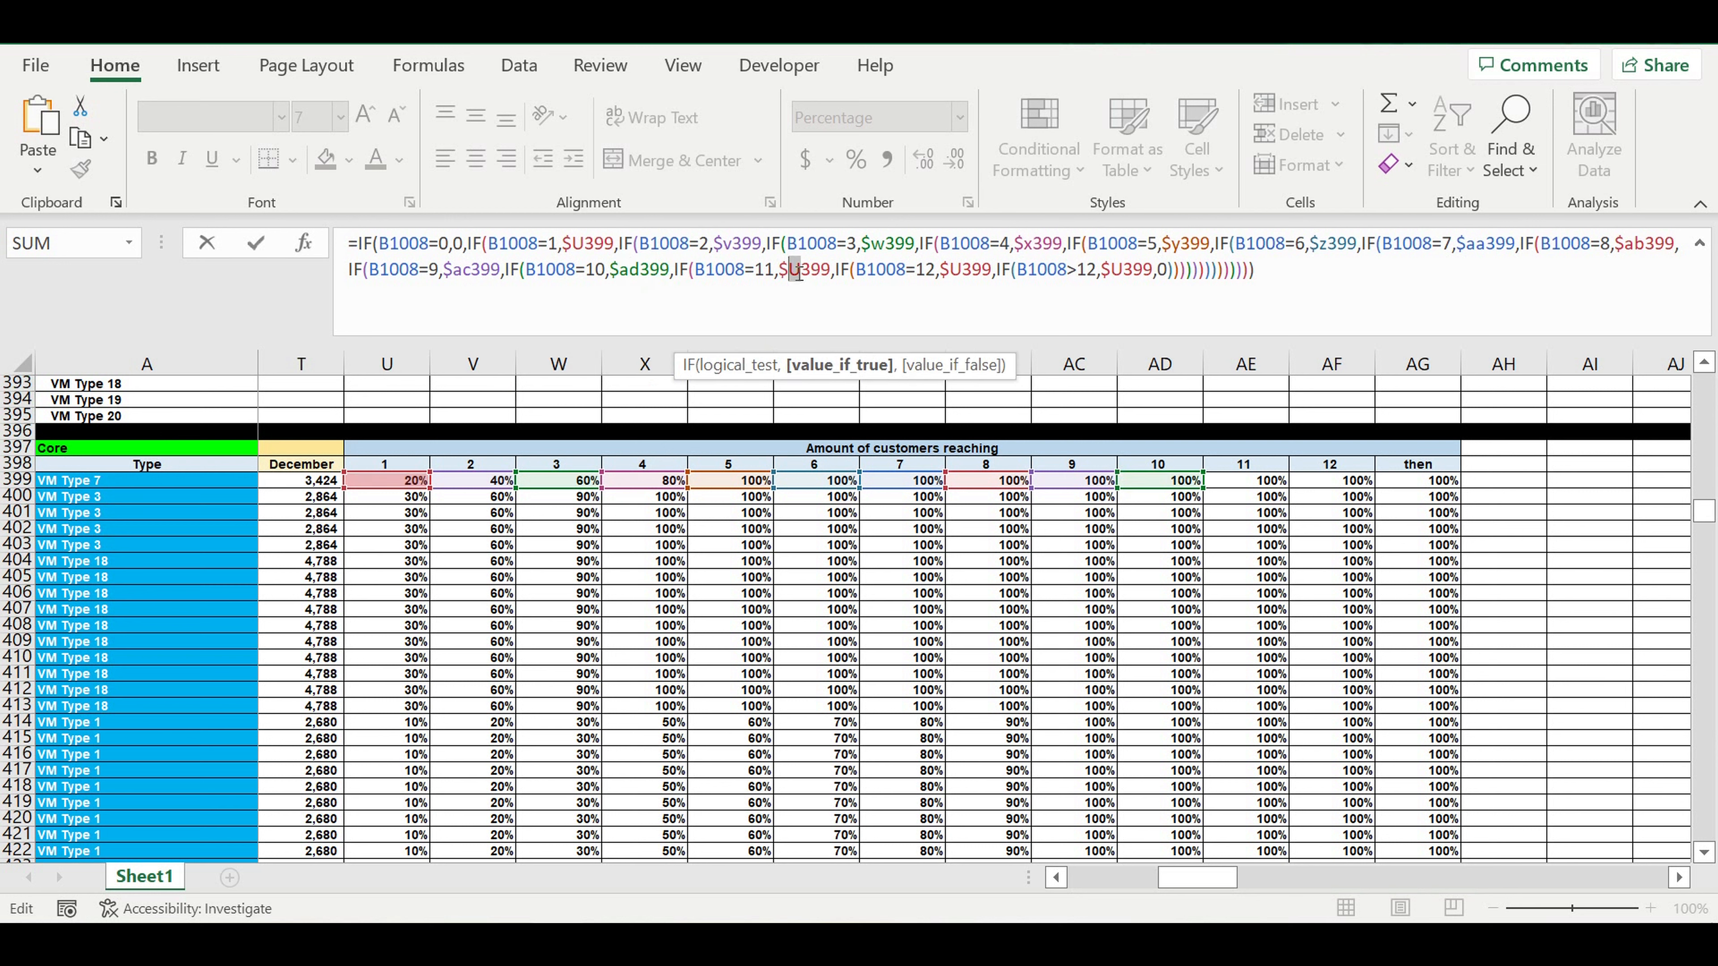
type("ae")
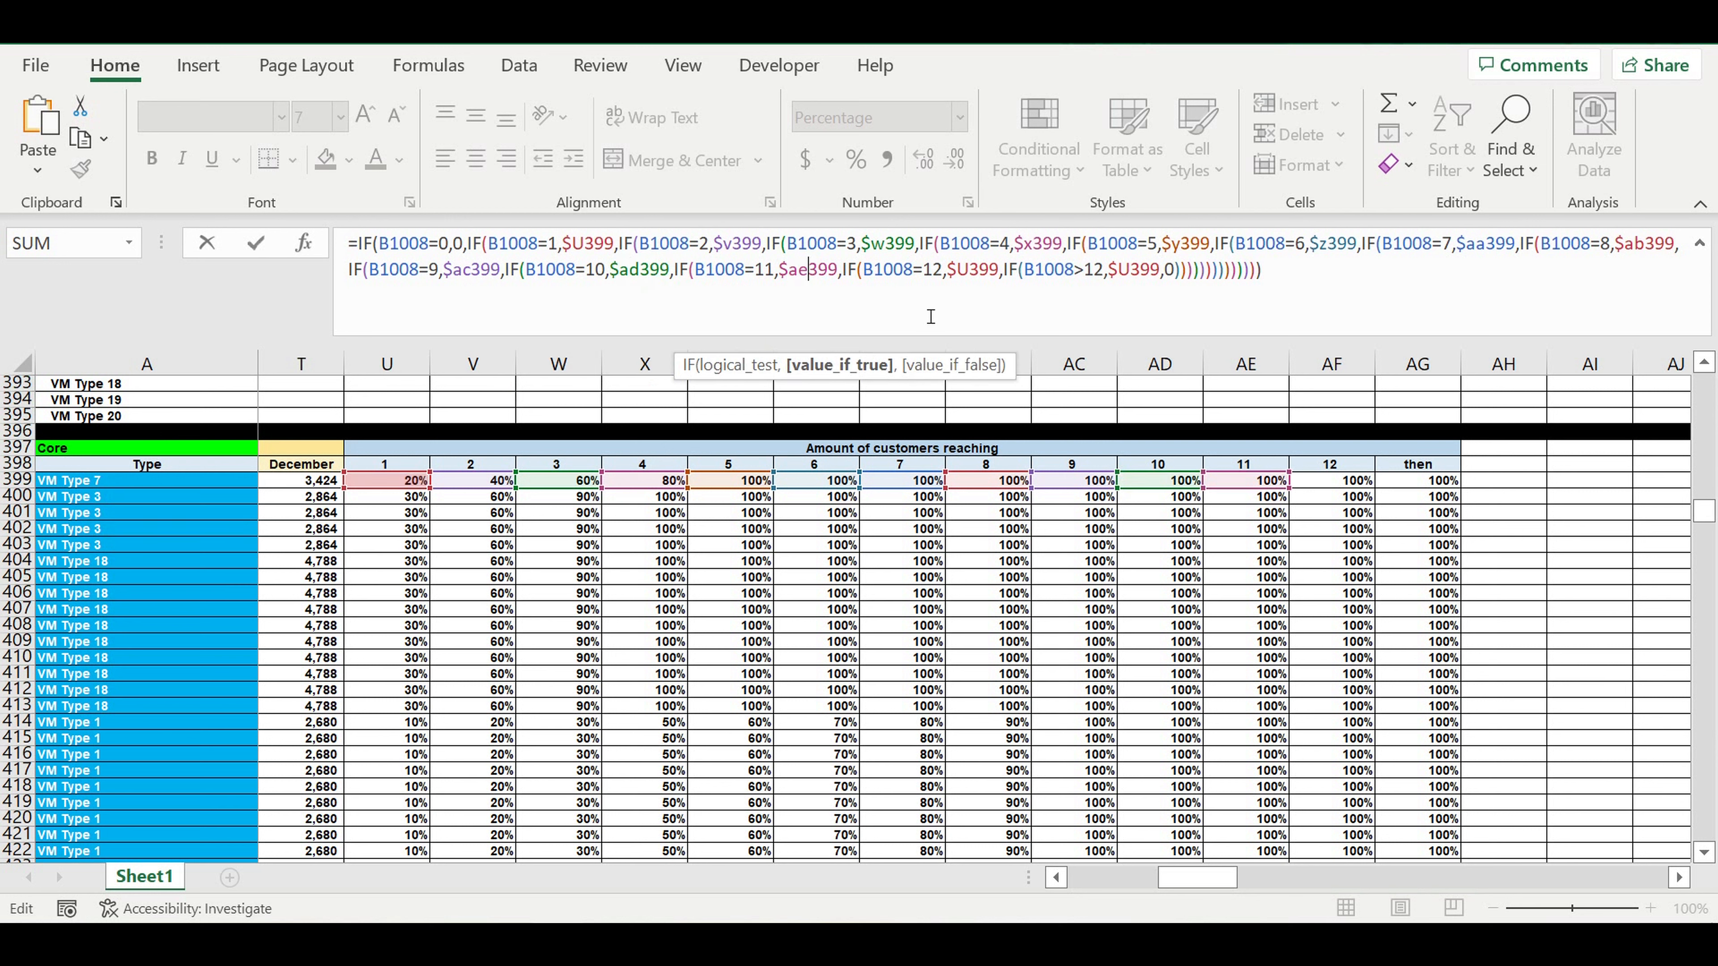
Set the true values of the B1008=12 and B1008>12 tests to $AF399 and $AG399, and commit the B1211 formula.
left_click(970, 271)
key("shift+Left")
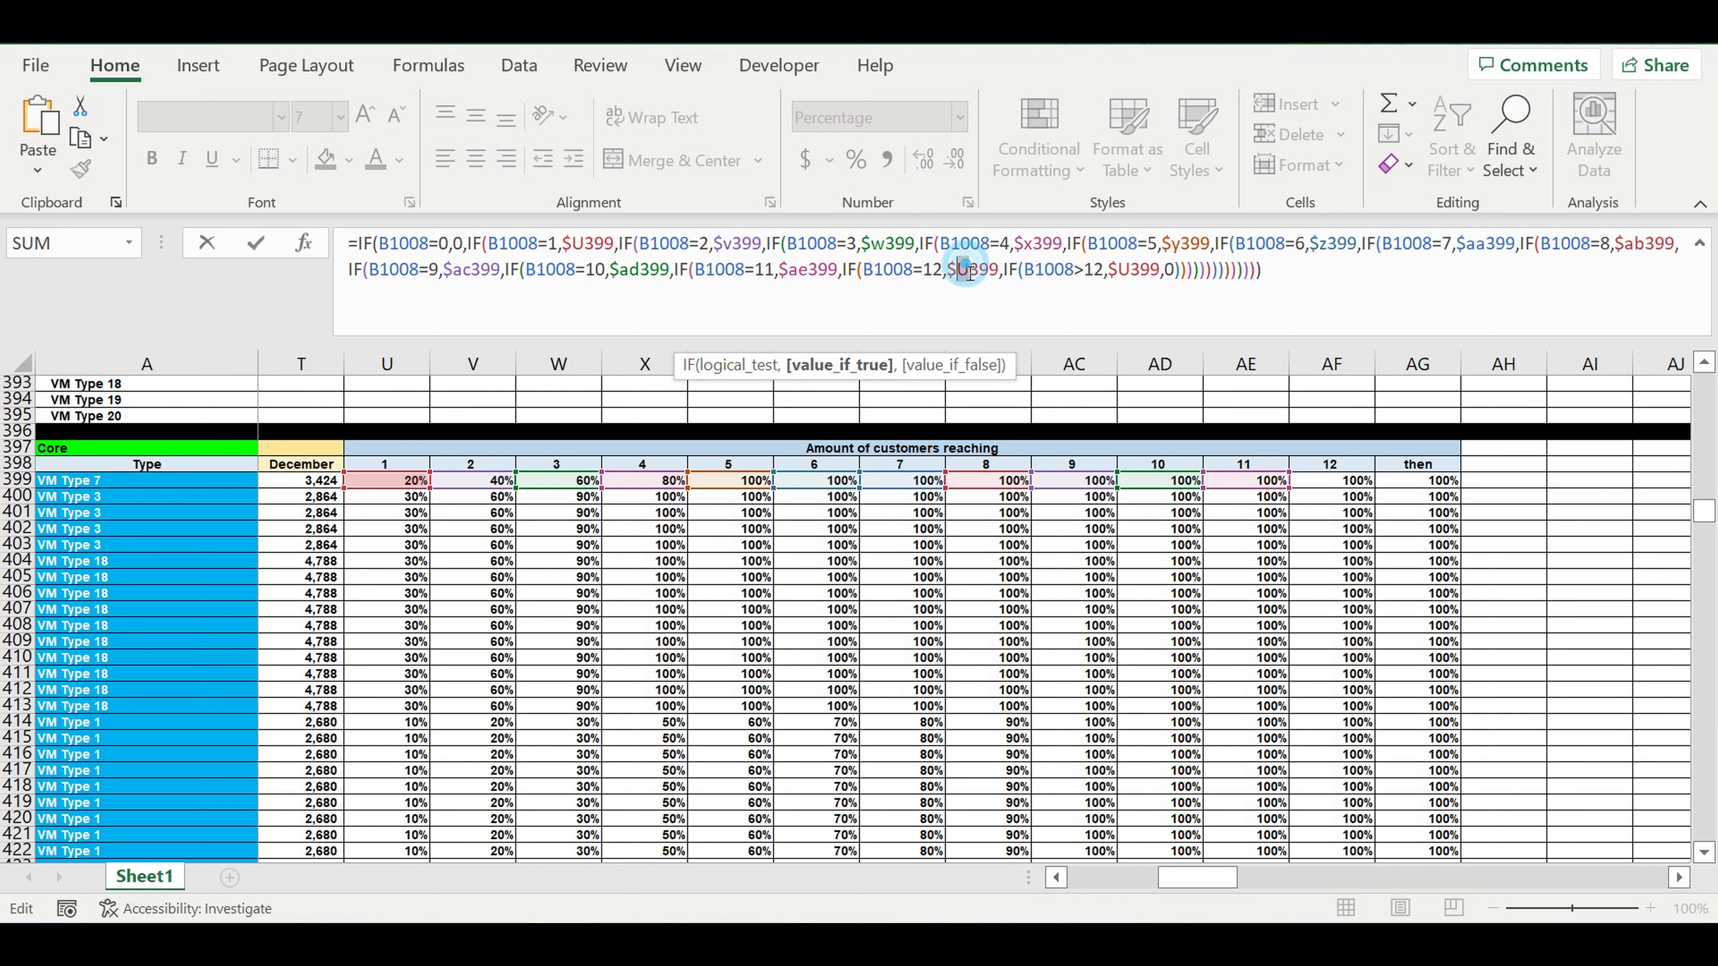
type("af")
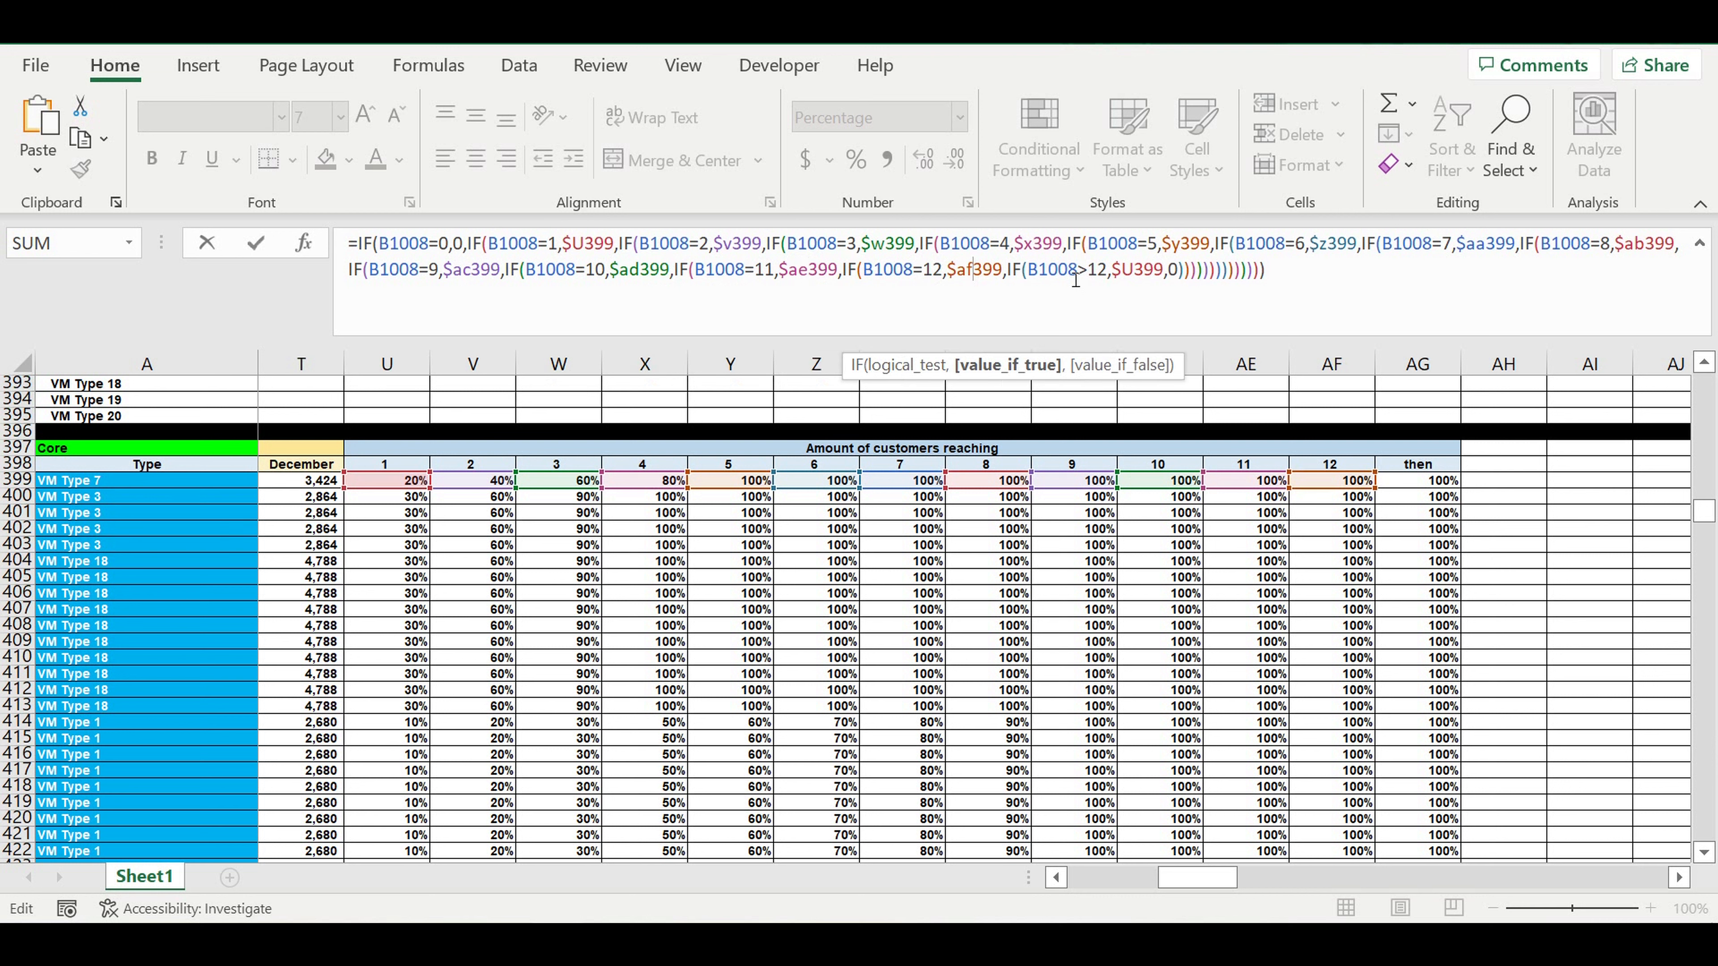
left_click(1135, 272)
key("shift+Left")
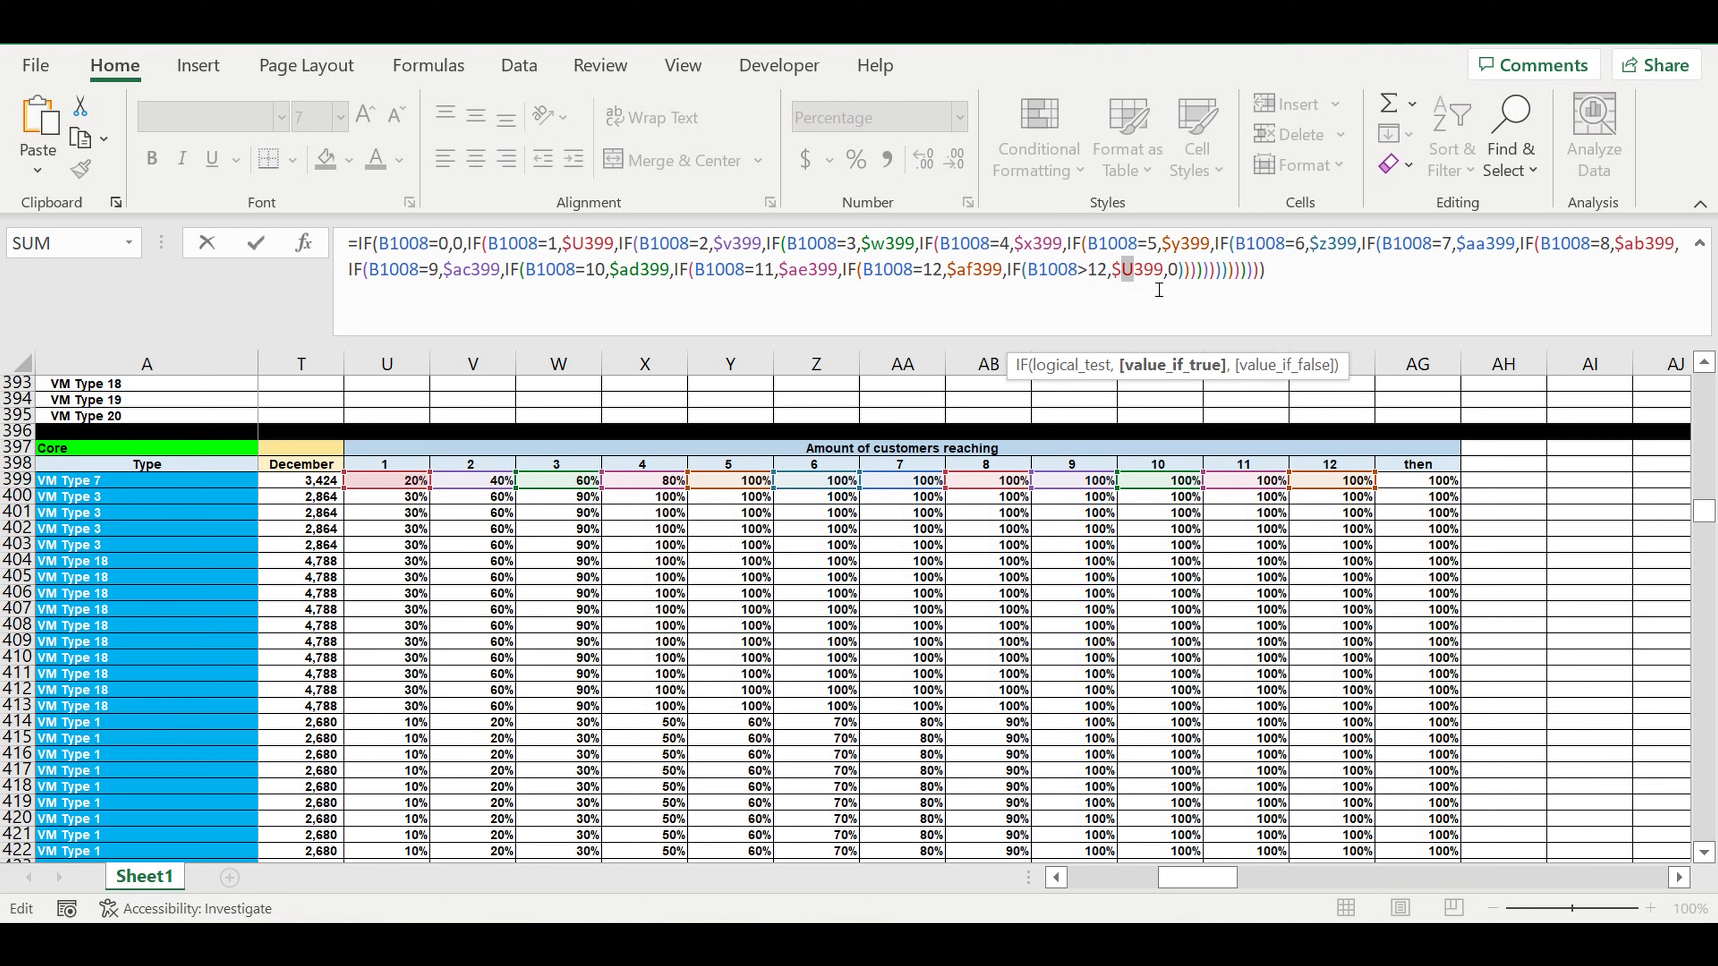
type("ag")
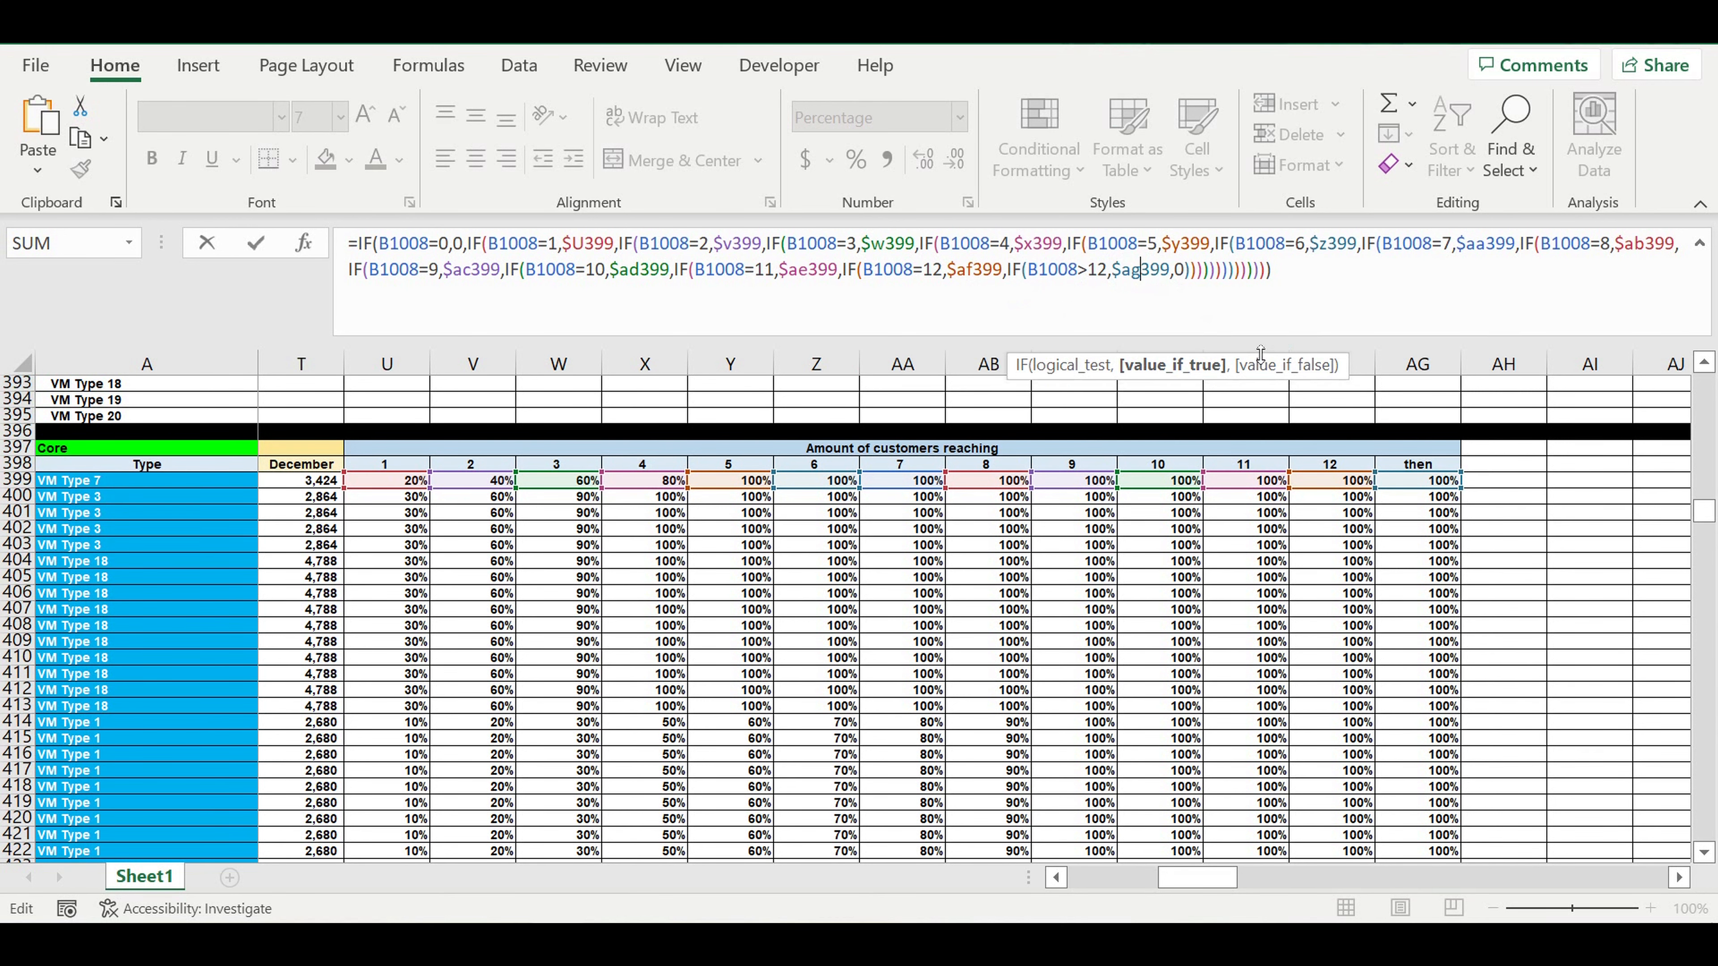
key("Return")
Fill the B1211 formula down to row 1410 and across to column DQ.
scroll(851, 617, "down", 7)
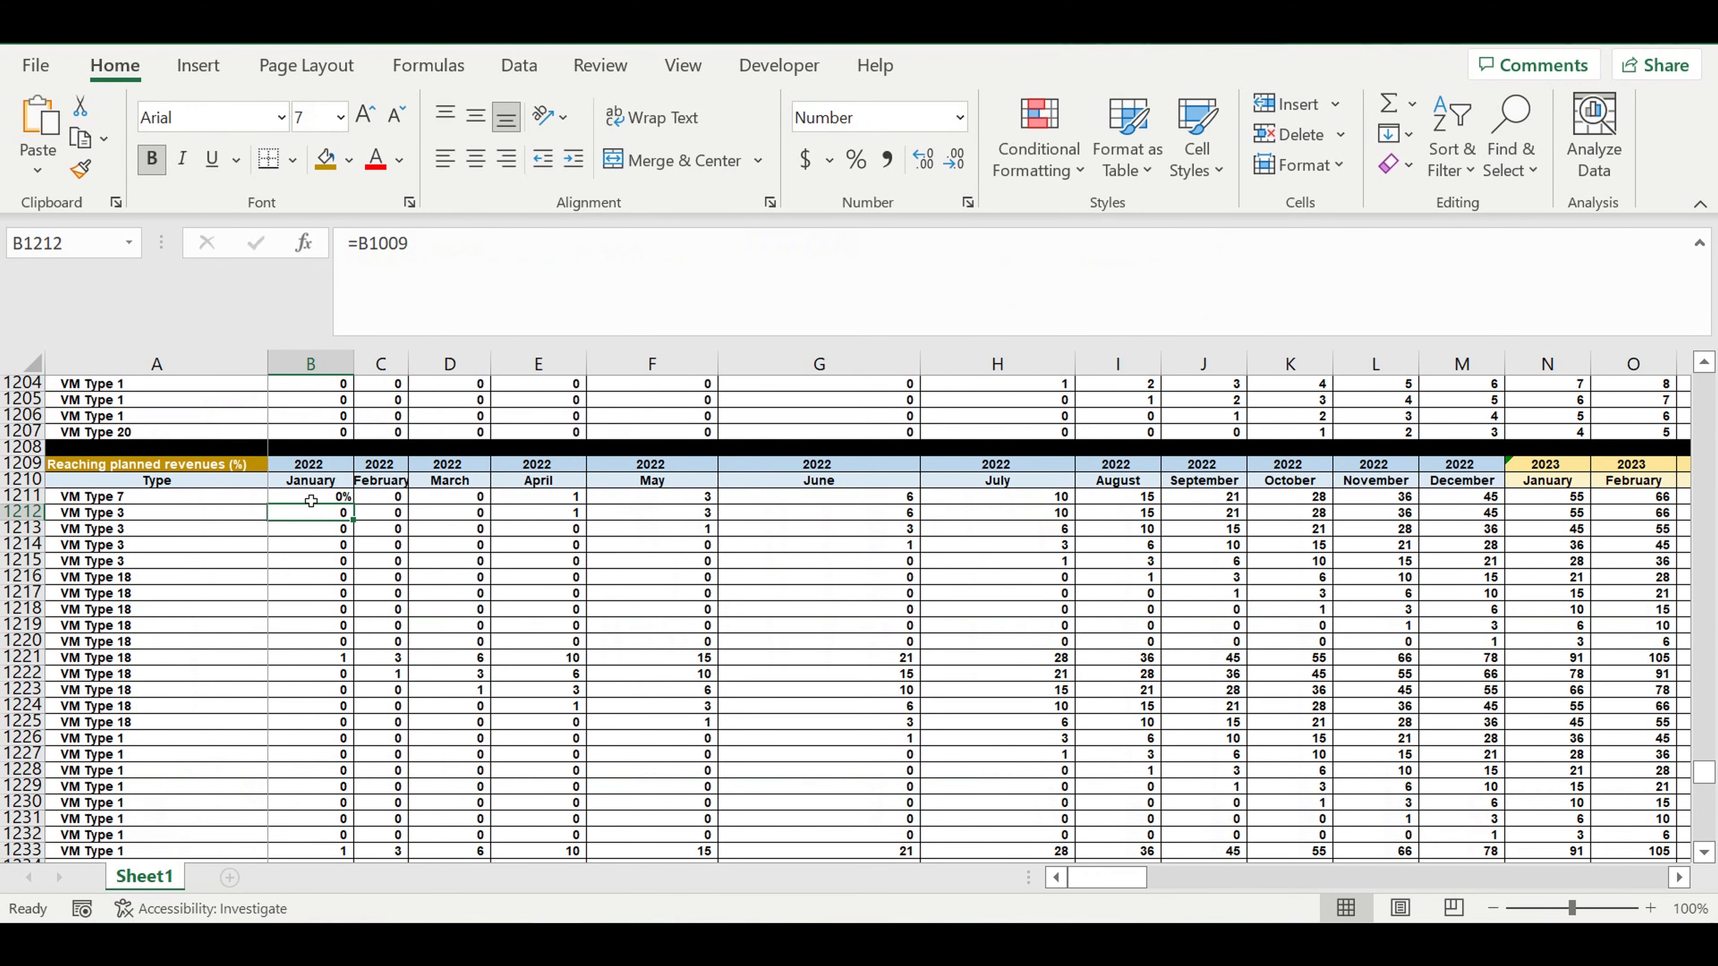
left_click(322, 498)
left_click_drag(353, 504, 353, 823)
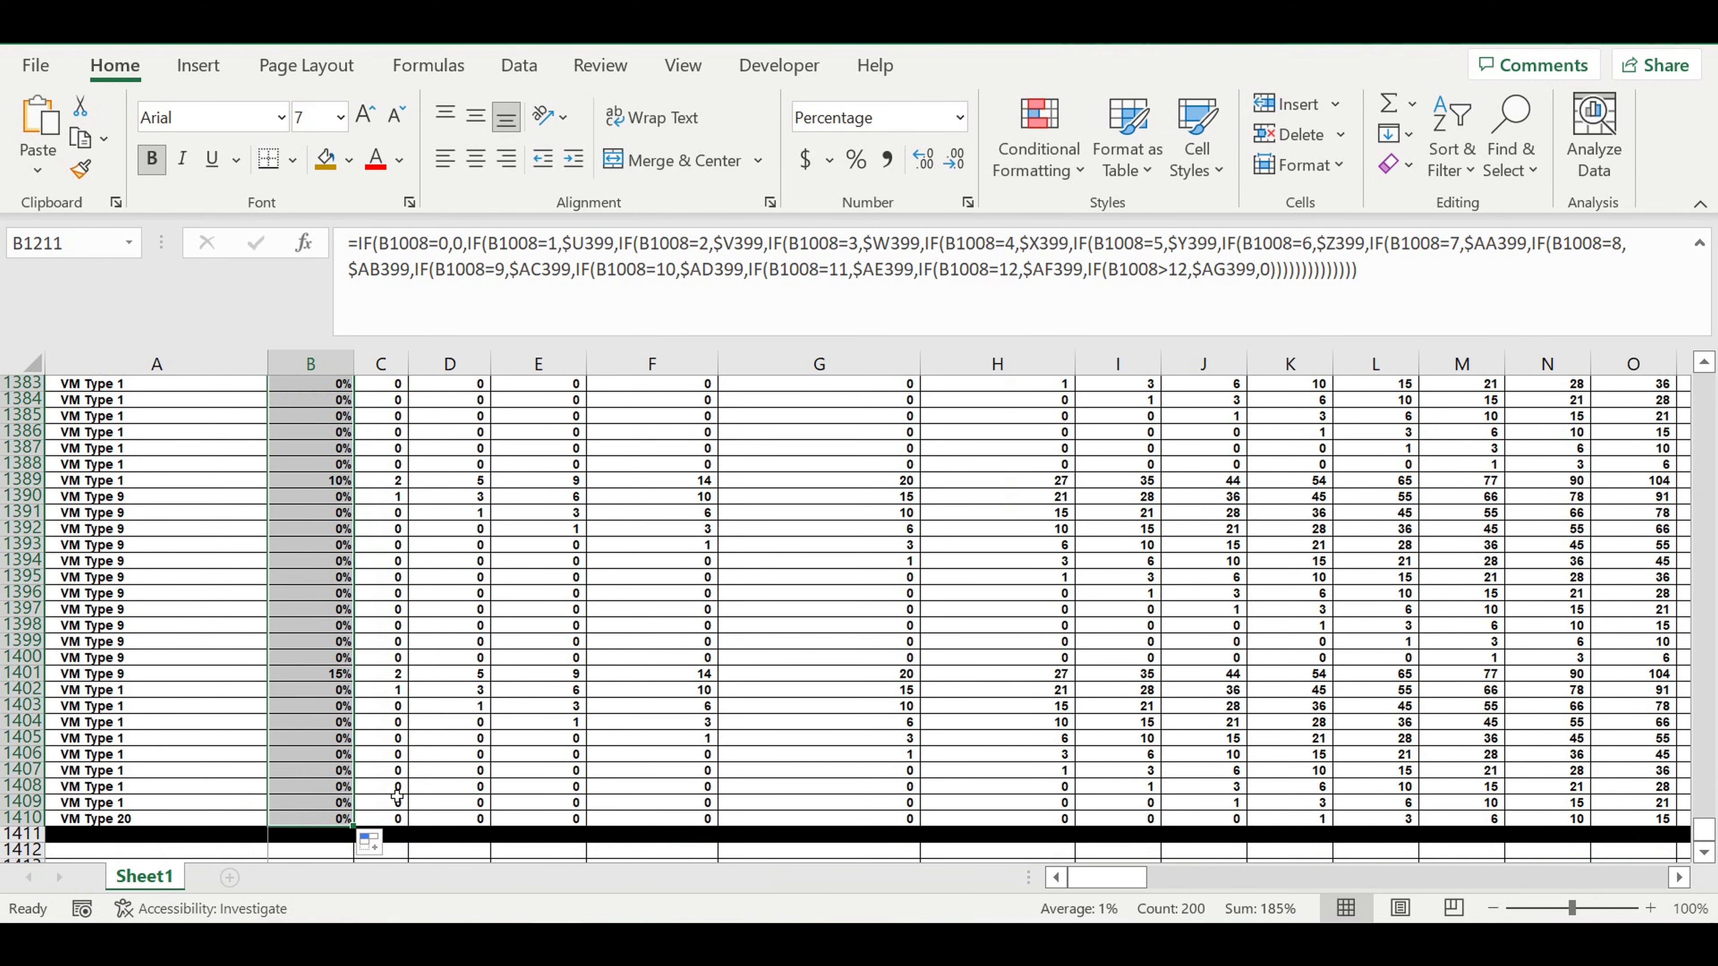
mouse_move(359, 828)
left_mouse_down()
mouse_move(1671, 822)
mouse_move(1461, 822)
mouse_move(1671, 799)
mouse_move(1592, 767)
mouse_move(1380, 756)
mouse_move(1377, 741)
left_mouse_up()
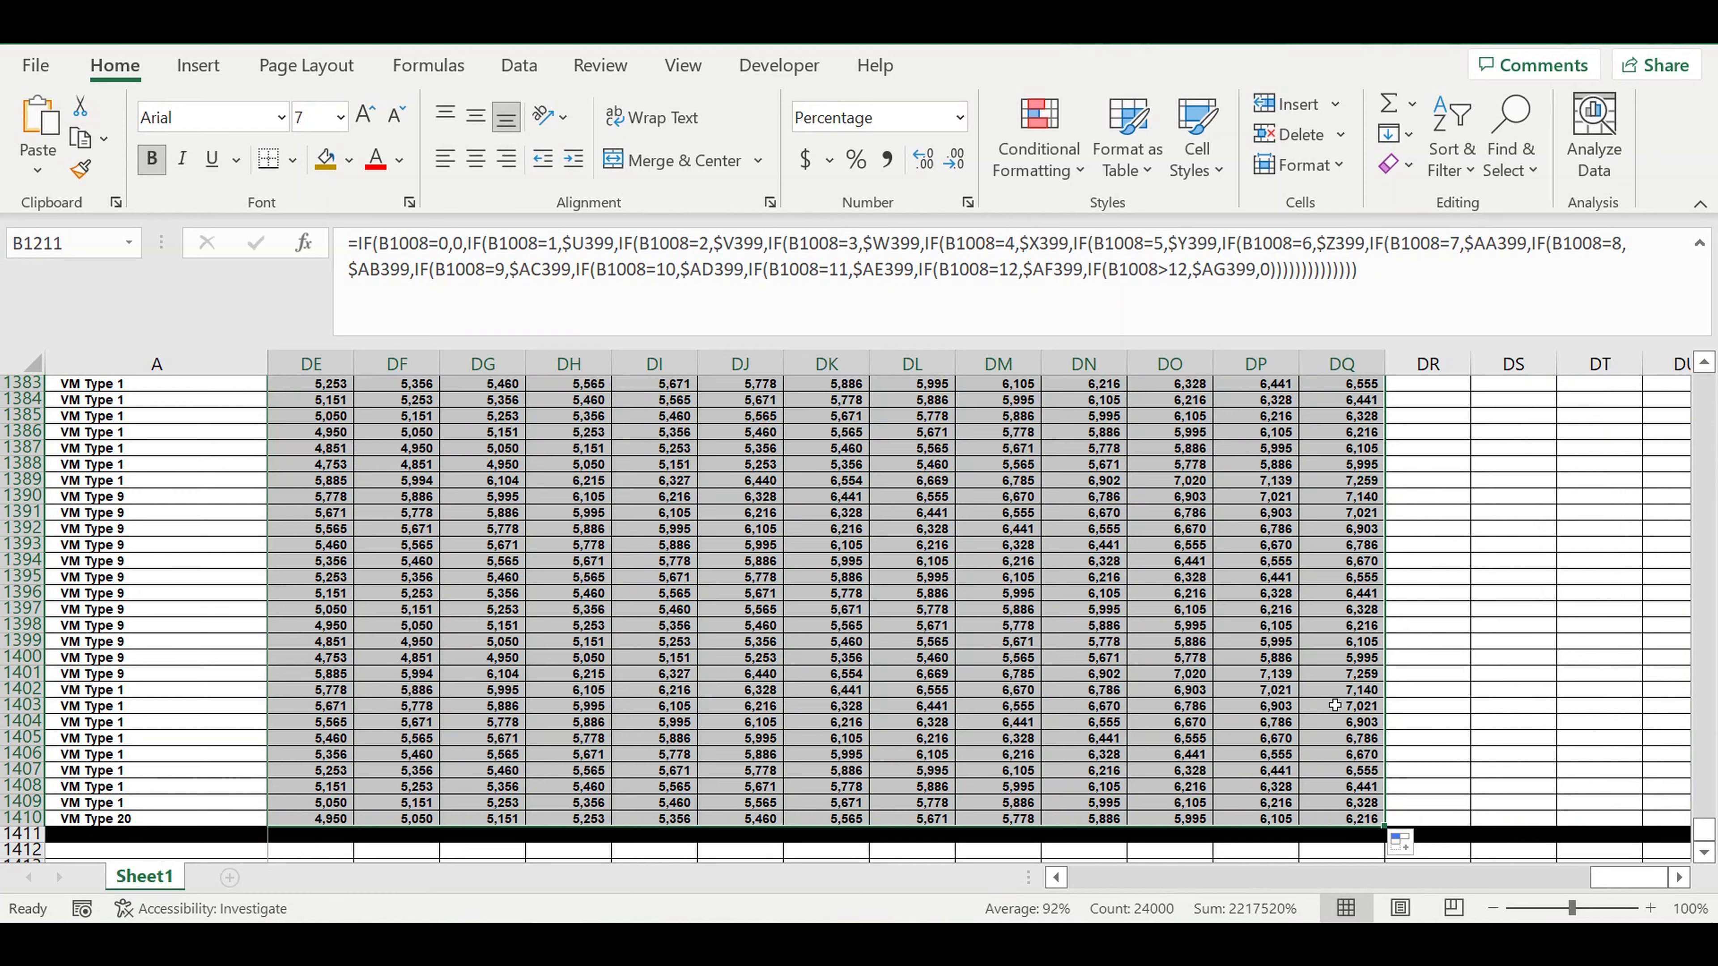
left_click(1101, 628)
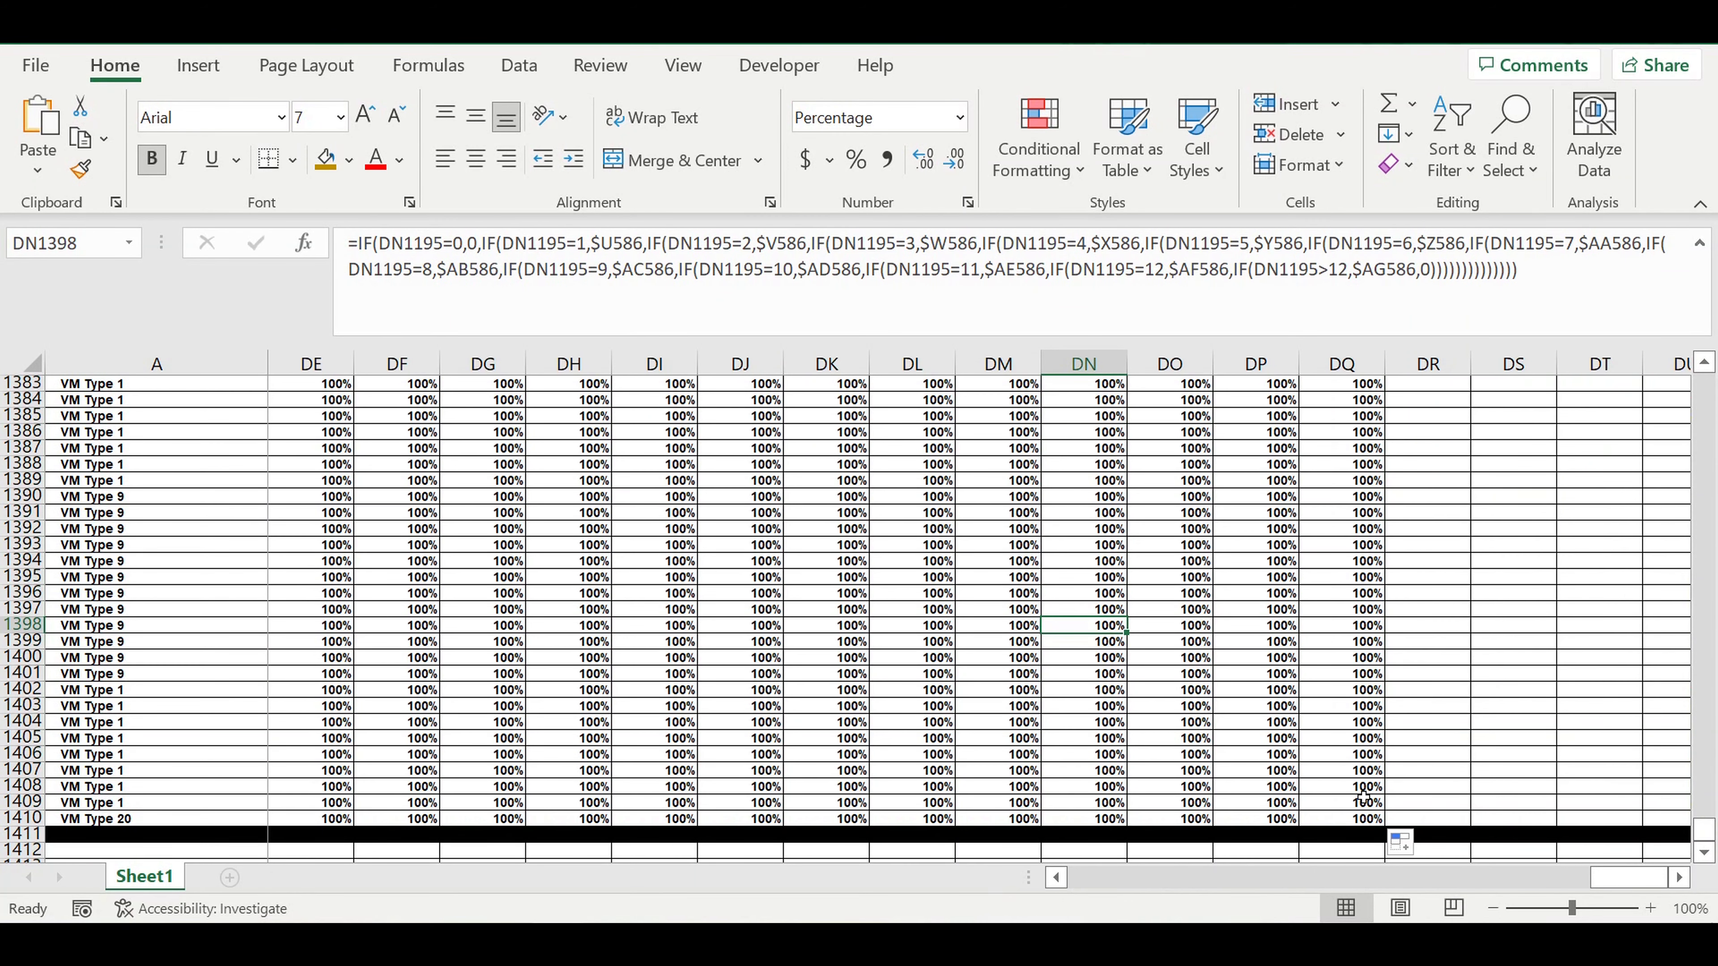
Examine the filled percentages in the "Reaching planned revenues (%)" table, comparing how they ramp up for different VM types across the months.
scroll(1211, 694, "up", 20)
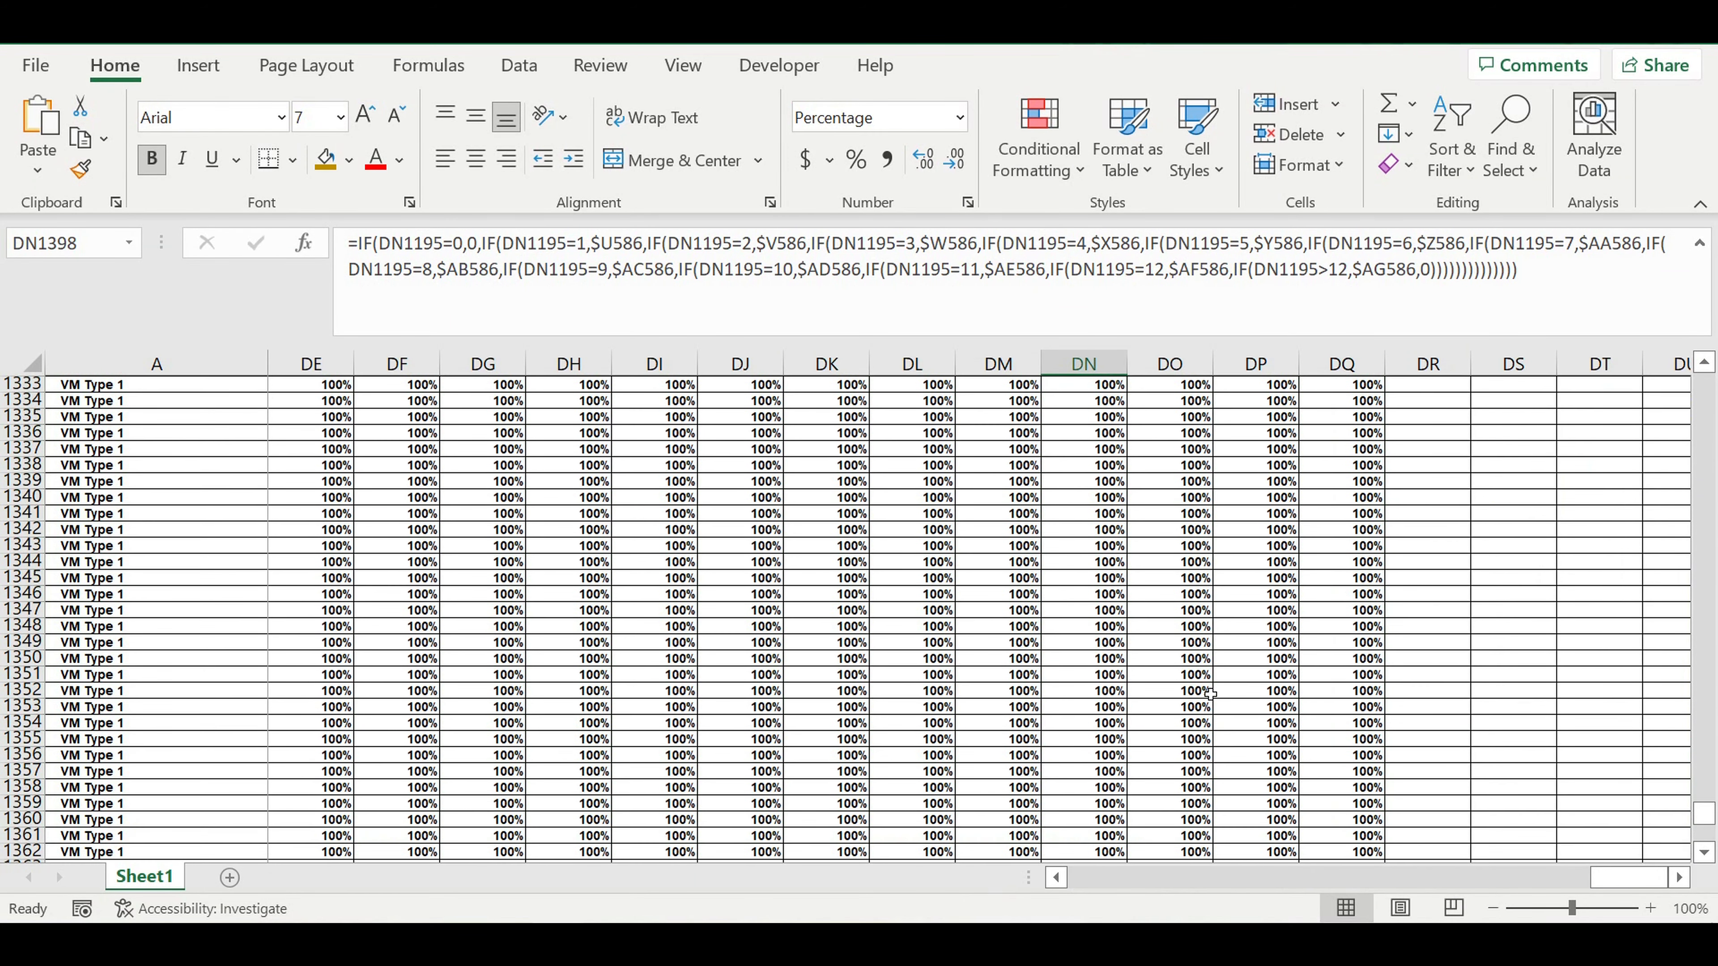
scroll(1211, 694, "up", 20)
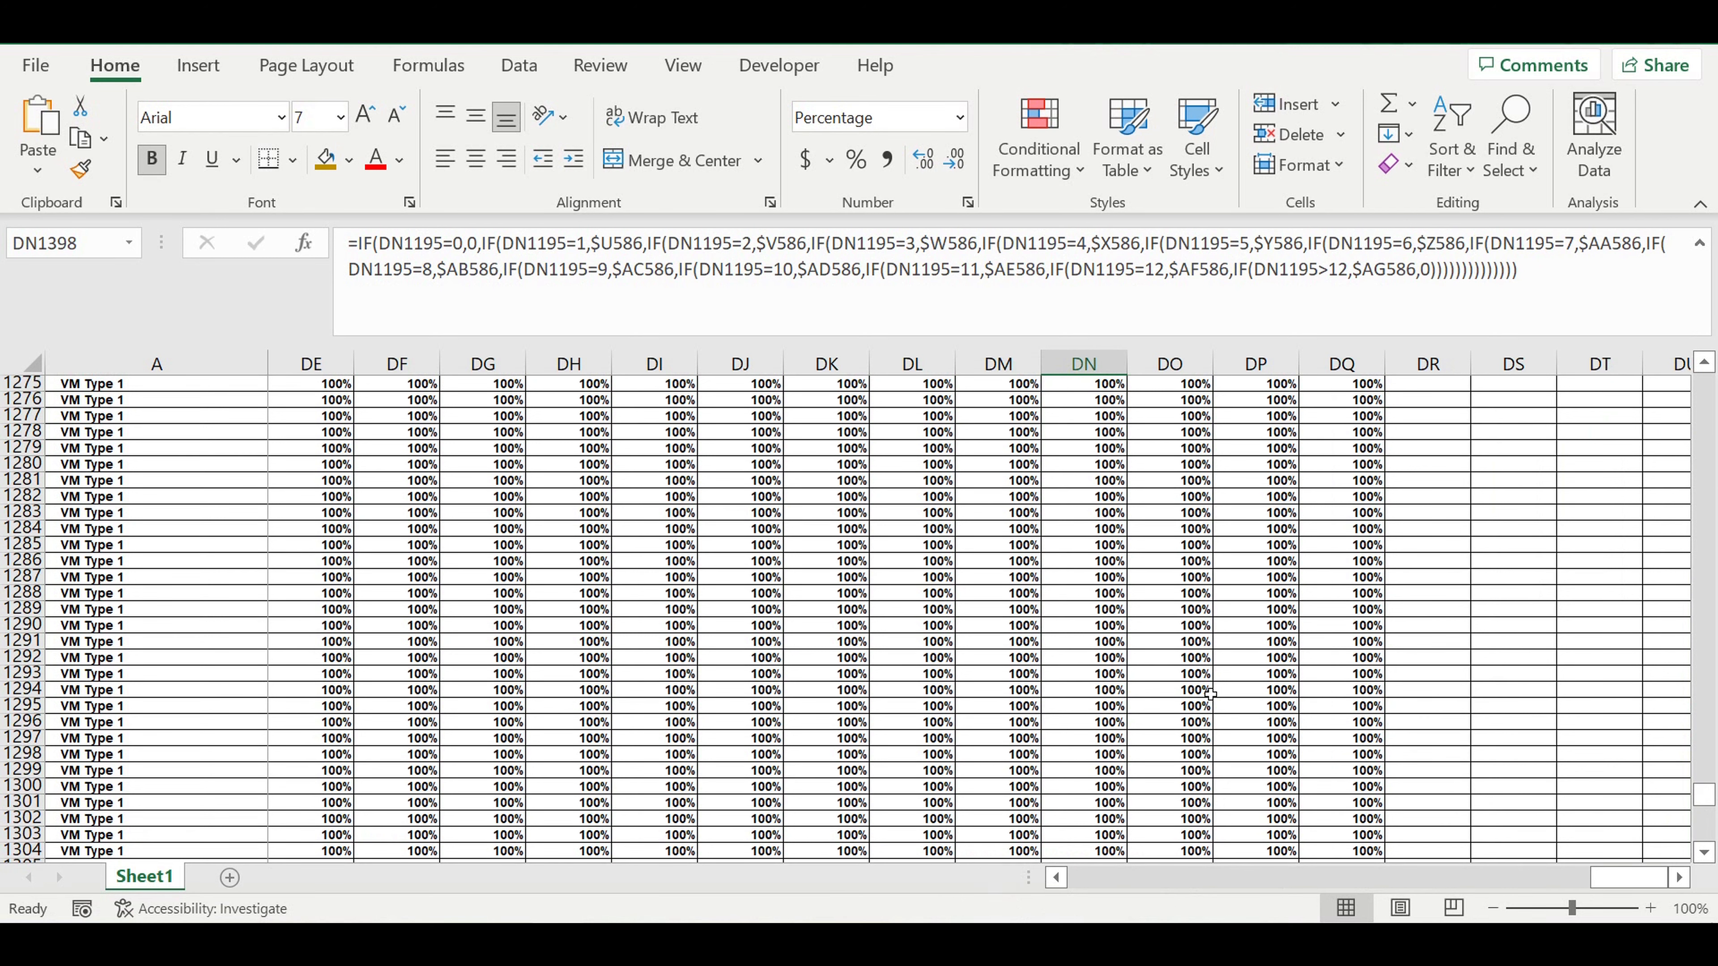
scroll(1211, 694, "up", 20)
scroll(1199, 721, "down", 12)
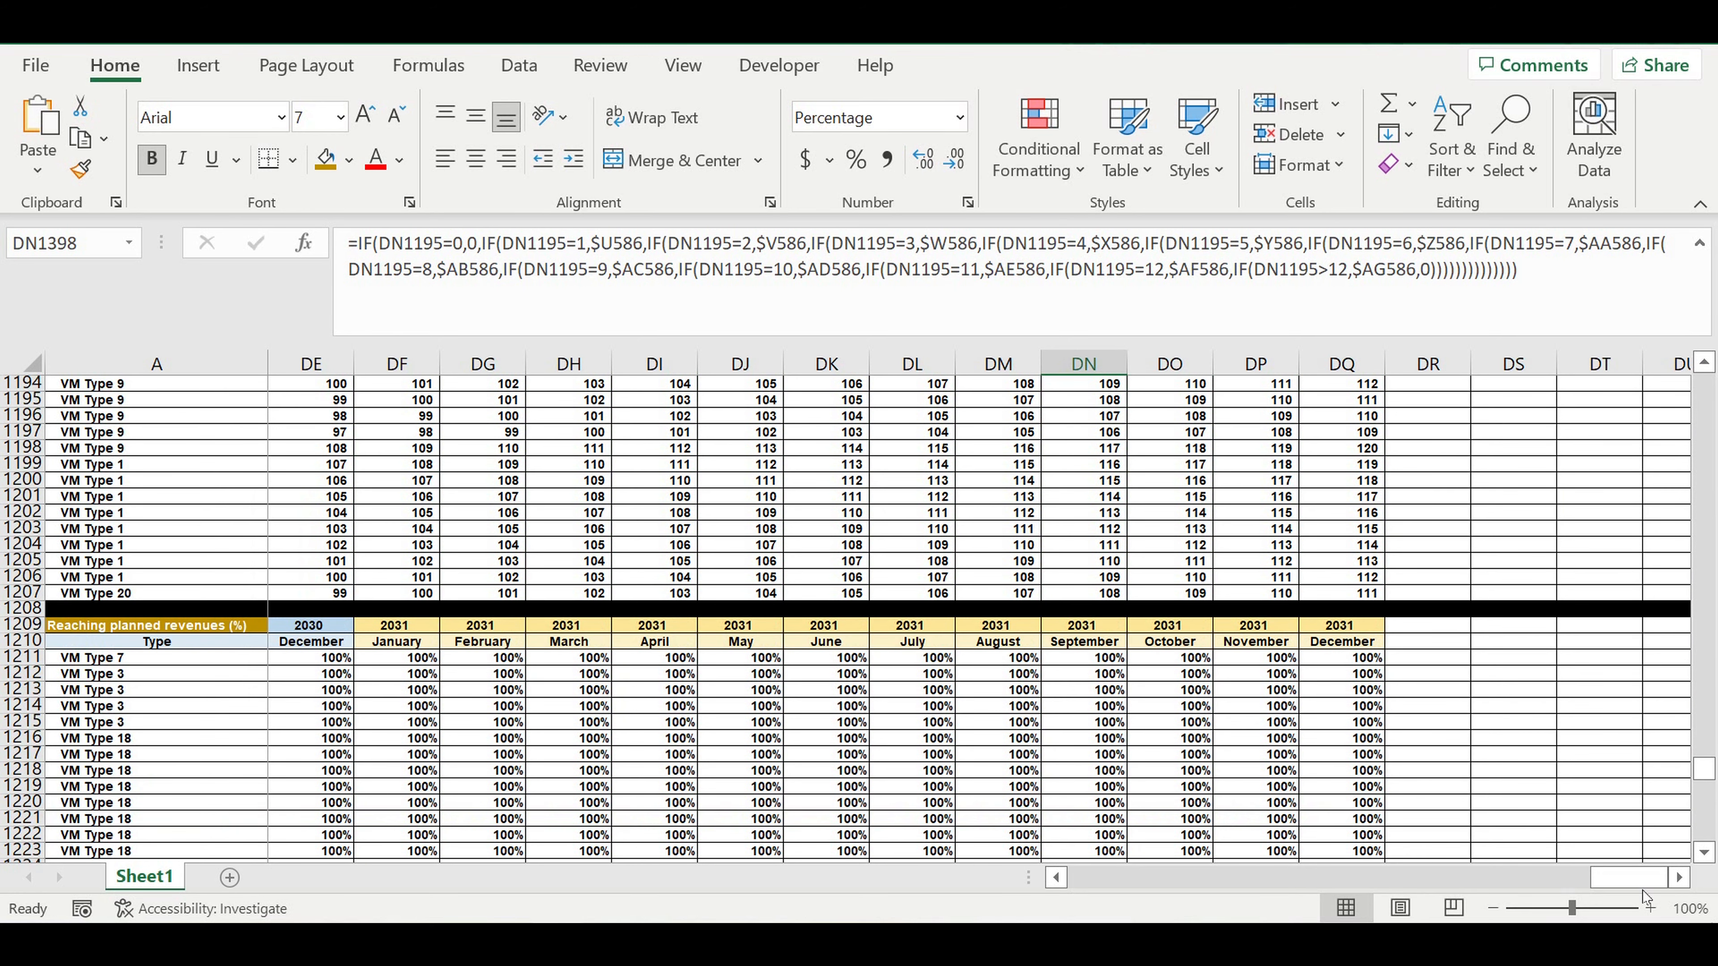
left_click_drag(1630, 881, 1107, 878)
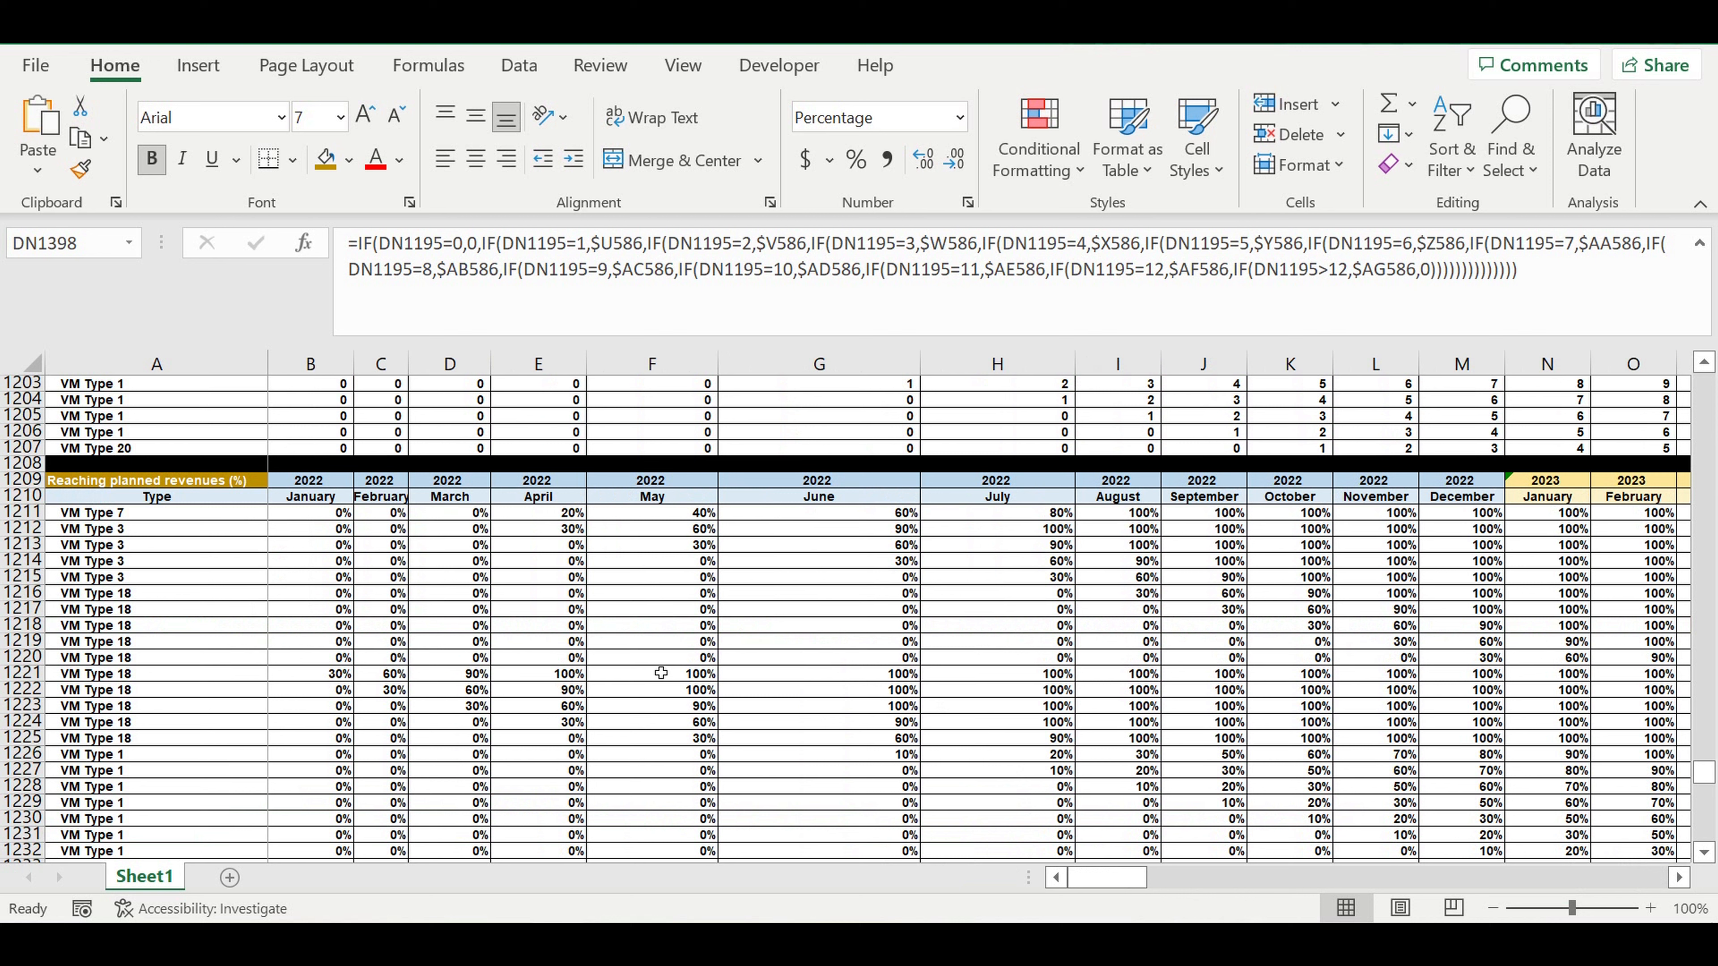
left_click(657, 674)
left_click(323, 675)
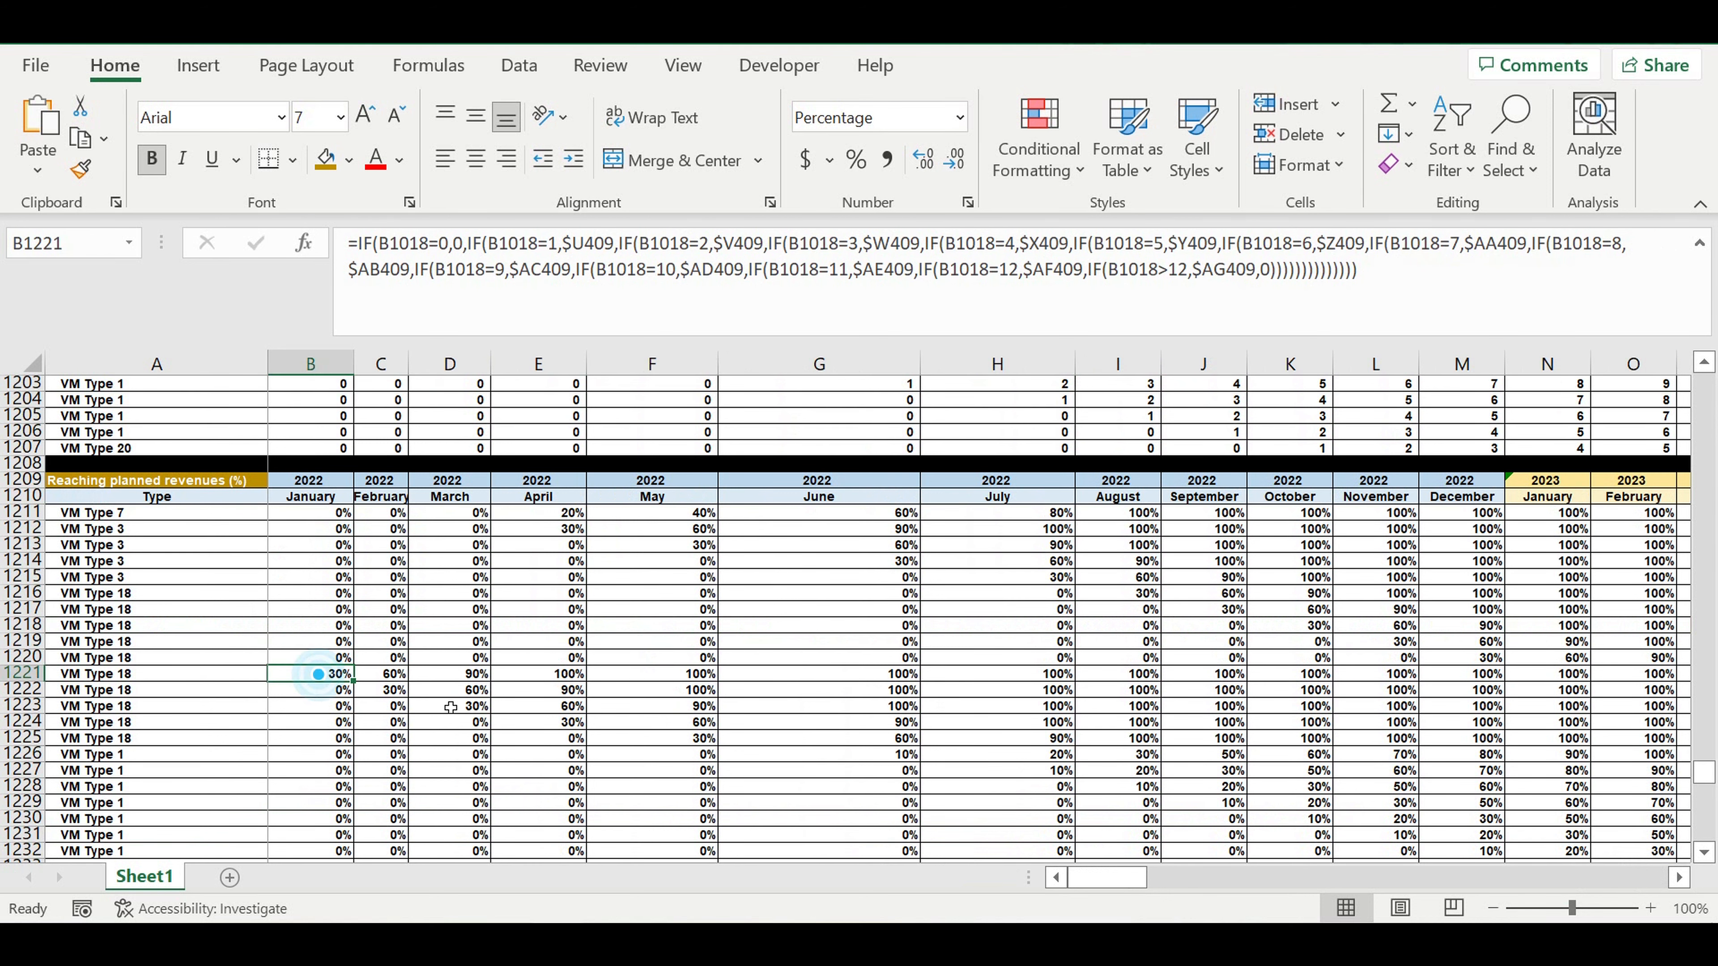
left_click(451, 705)
left_click(820, 738)
left_click(1083, 753)
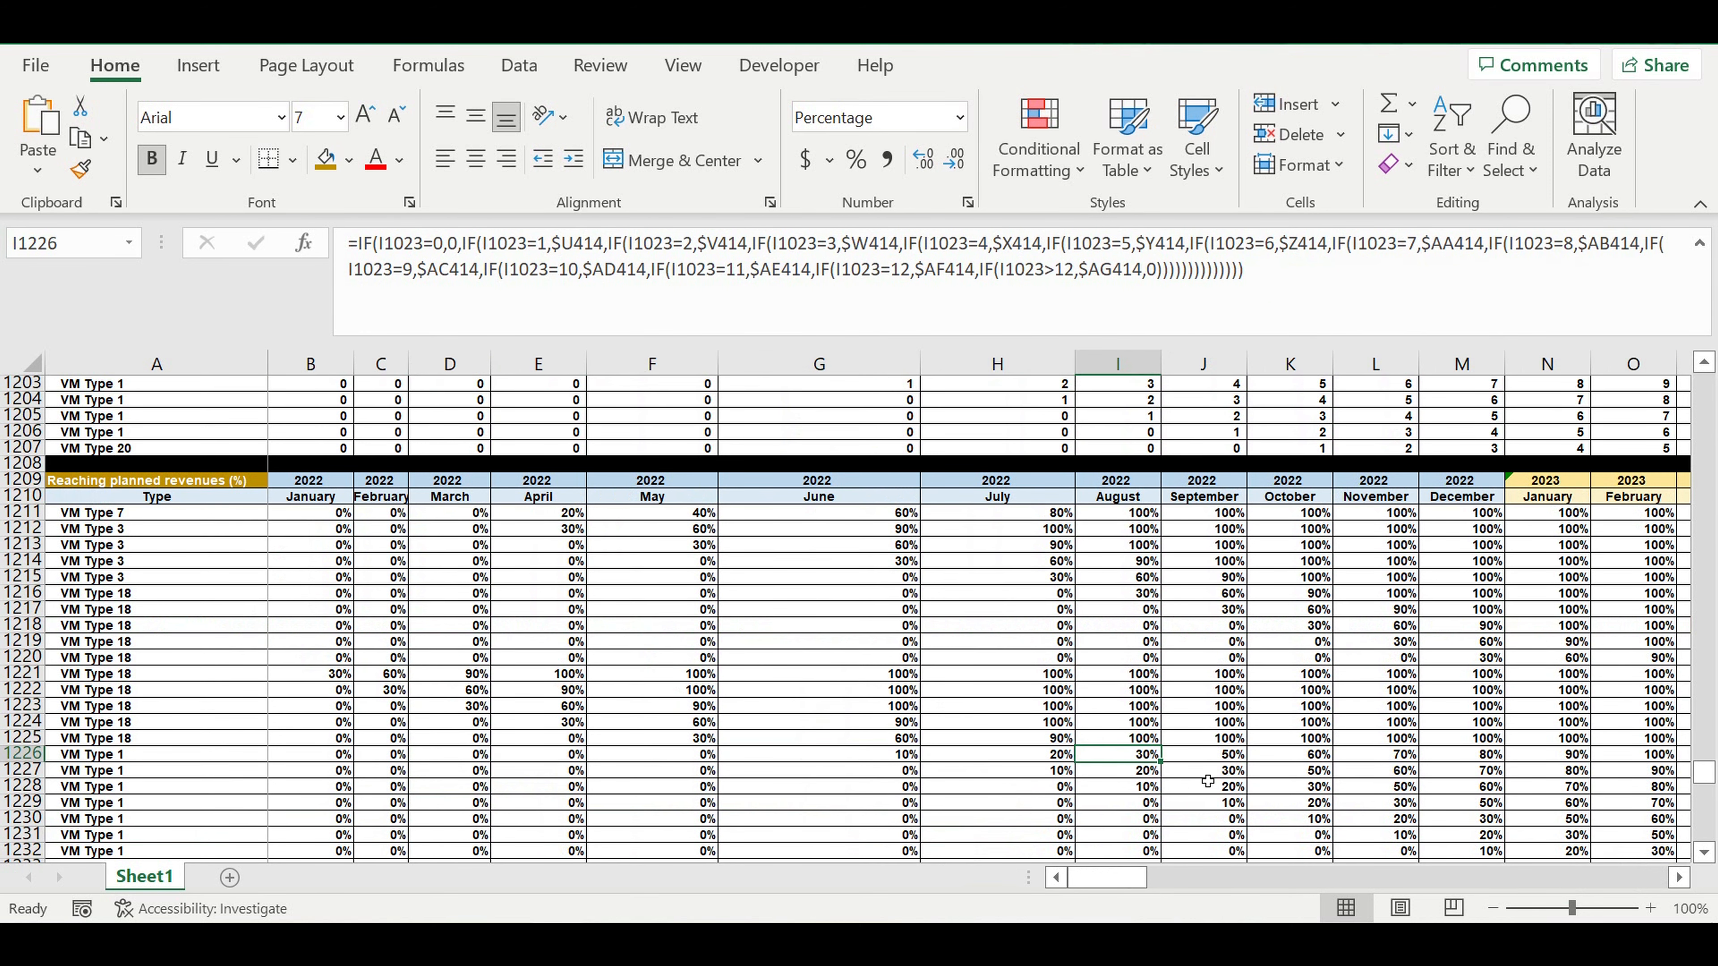
left_click(1200, 772)
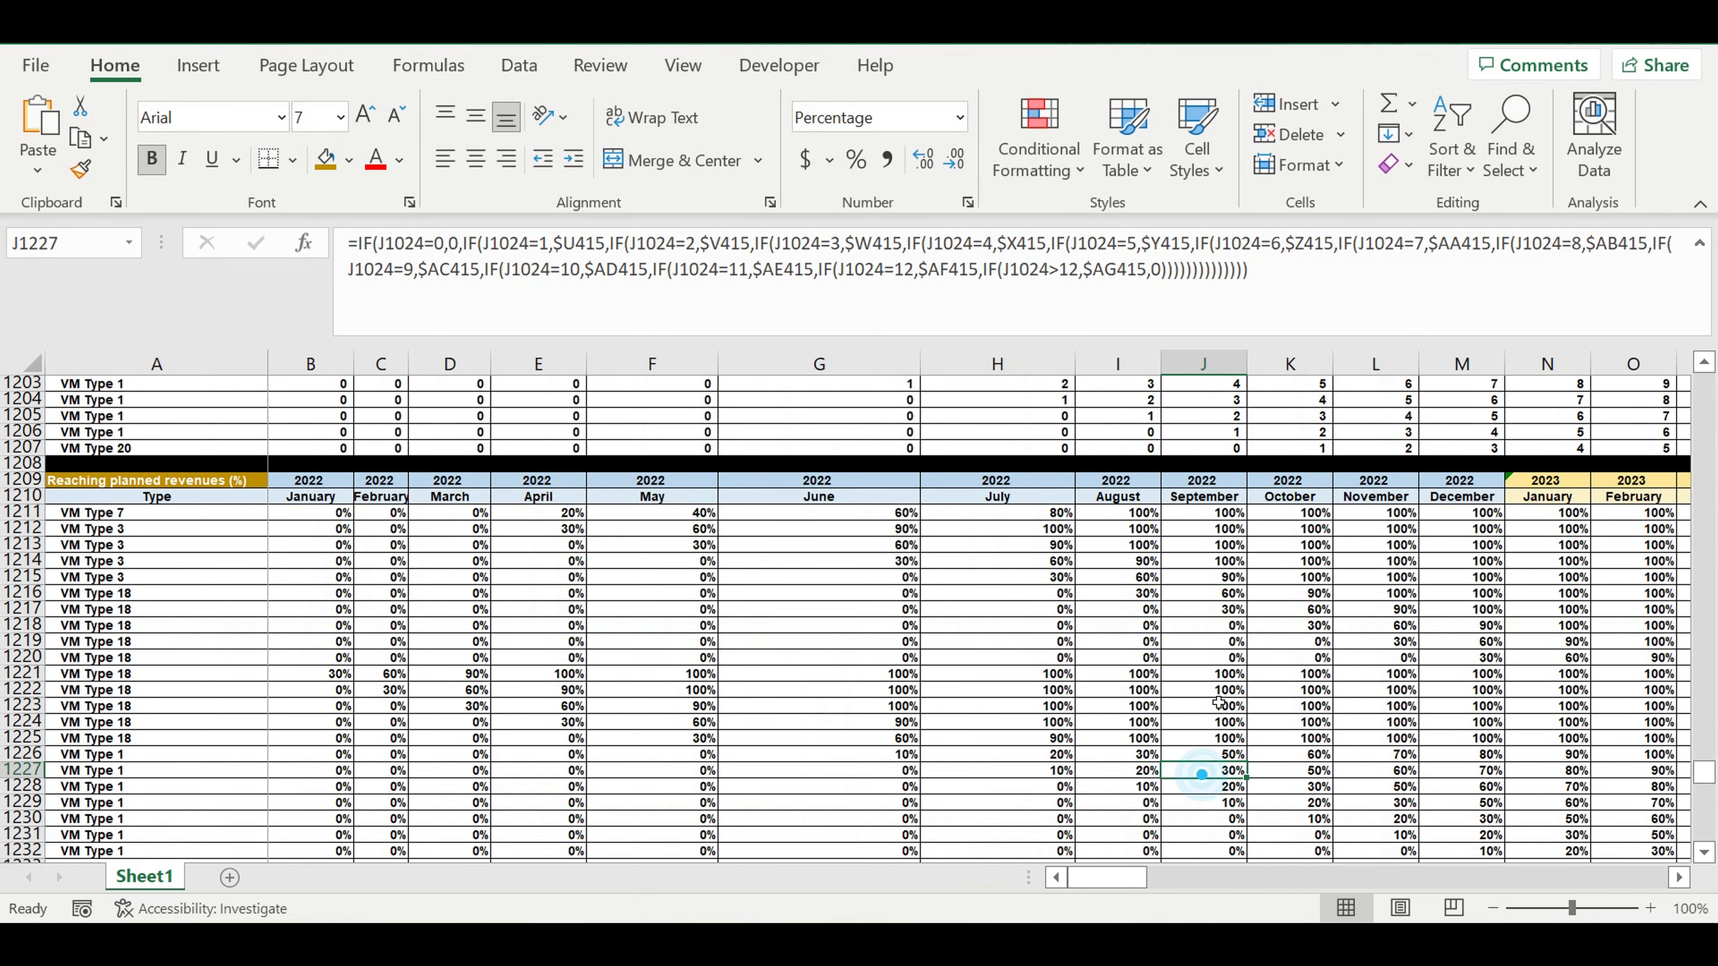
left_click(1304, 627)
left_click(1376, 626)
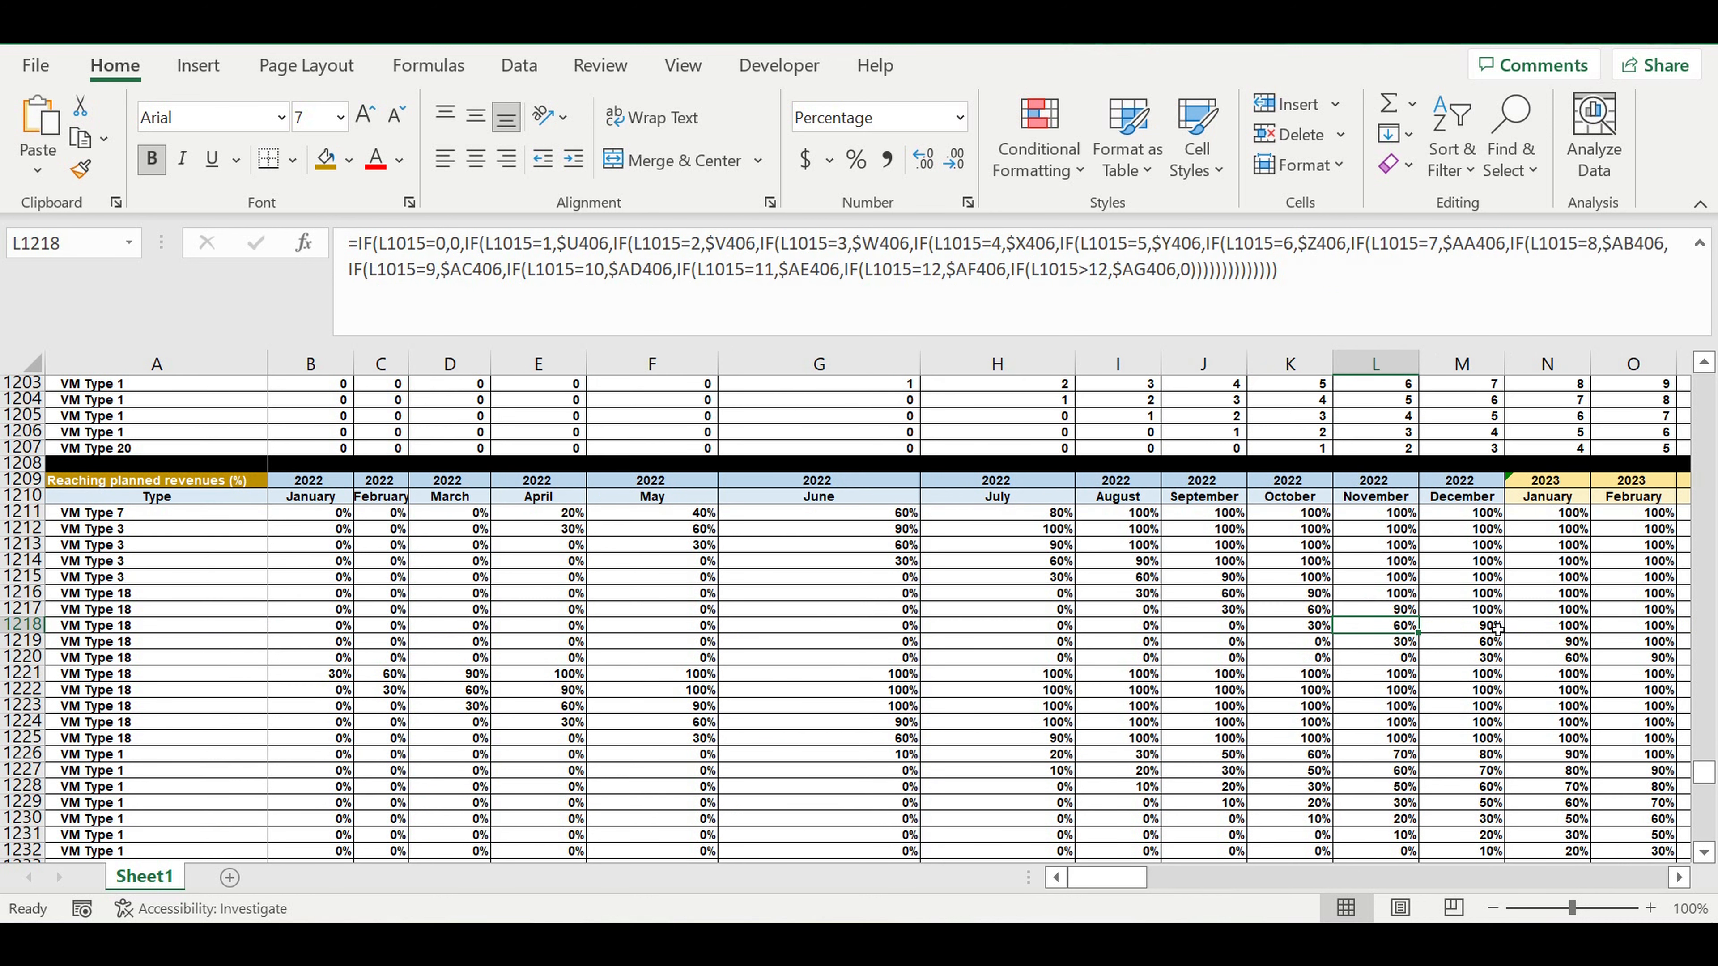
left_click(1465, 627)
left_click(1549, 627)
left_click(1640, 627)
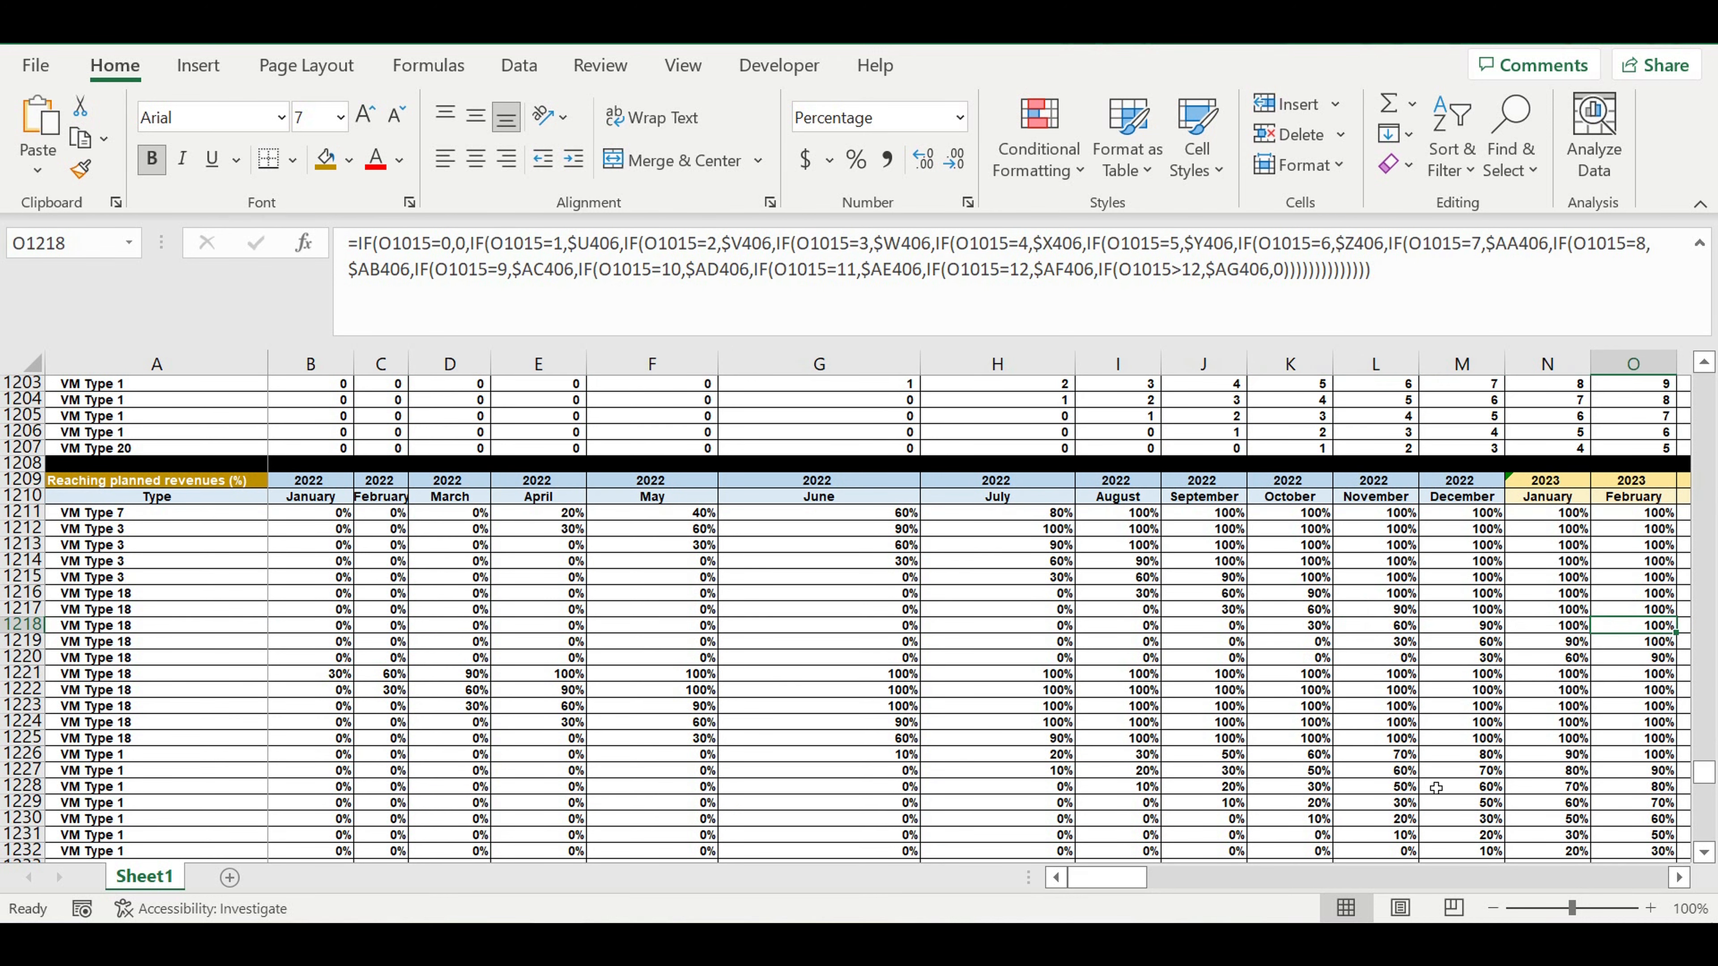
mouse_move(1113, 879)
left_mouse_down()
mouse_move(1139, 885)
mouse_move(1122, 885)
left_mouse_up()
left_click(175, 592)
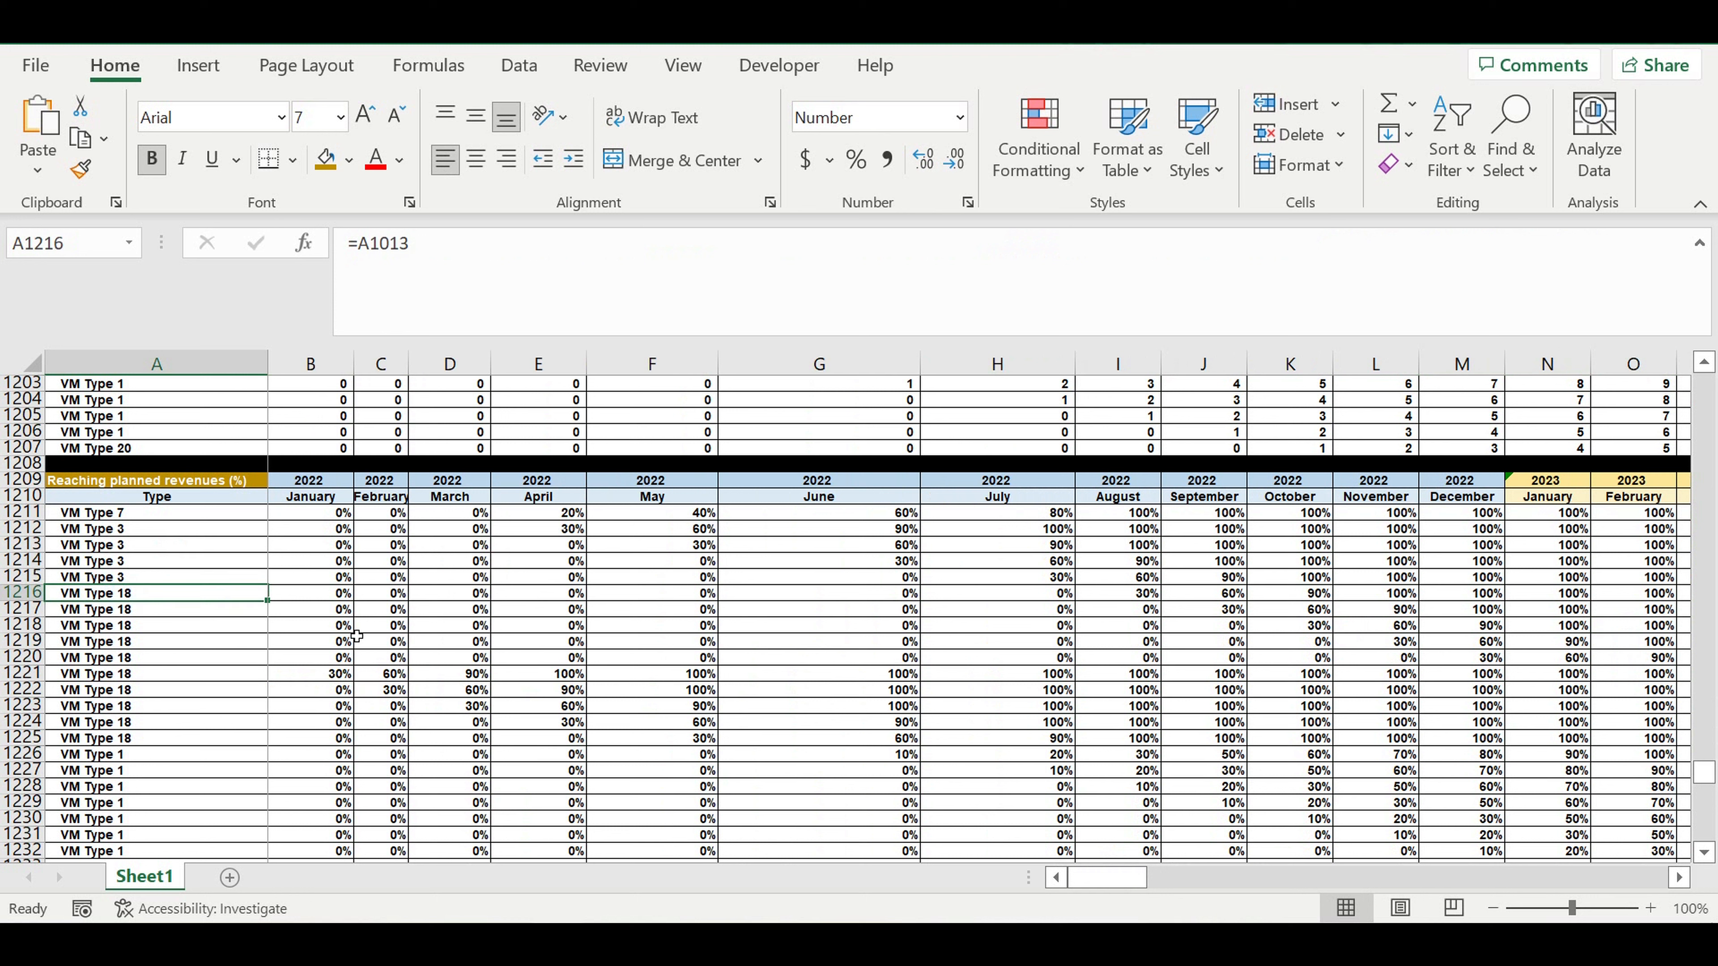
left_click(230, 567)
Copy the whole "Reaching planned revenues (%)" block, rows 1209 to 1411, and paste it starting at A1412.
left_click_drag(28, 484, 6, 834)
key("ctrl+c")
scroll(257, 689, "down", 4)
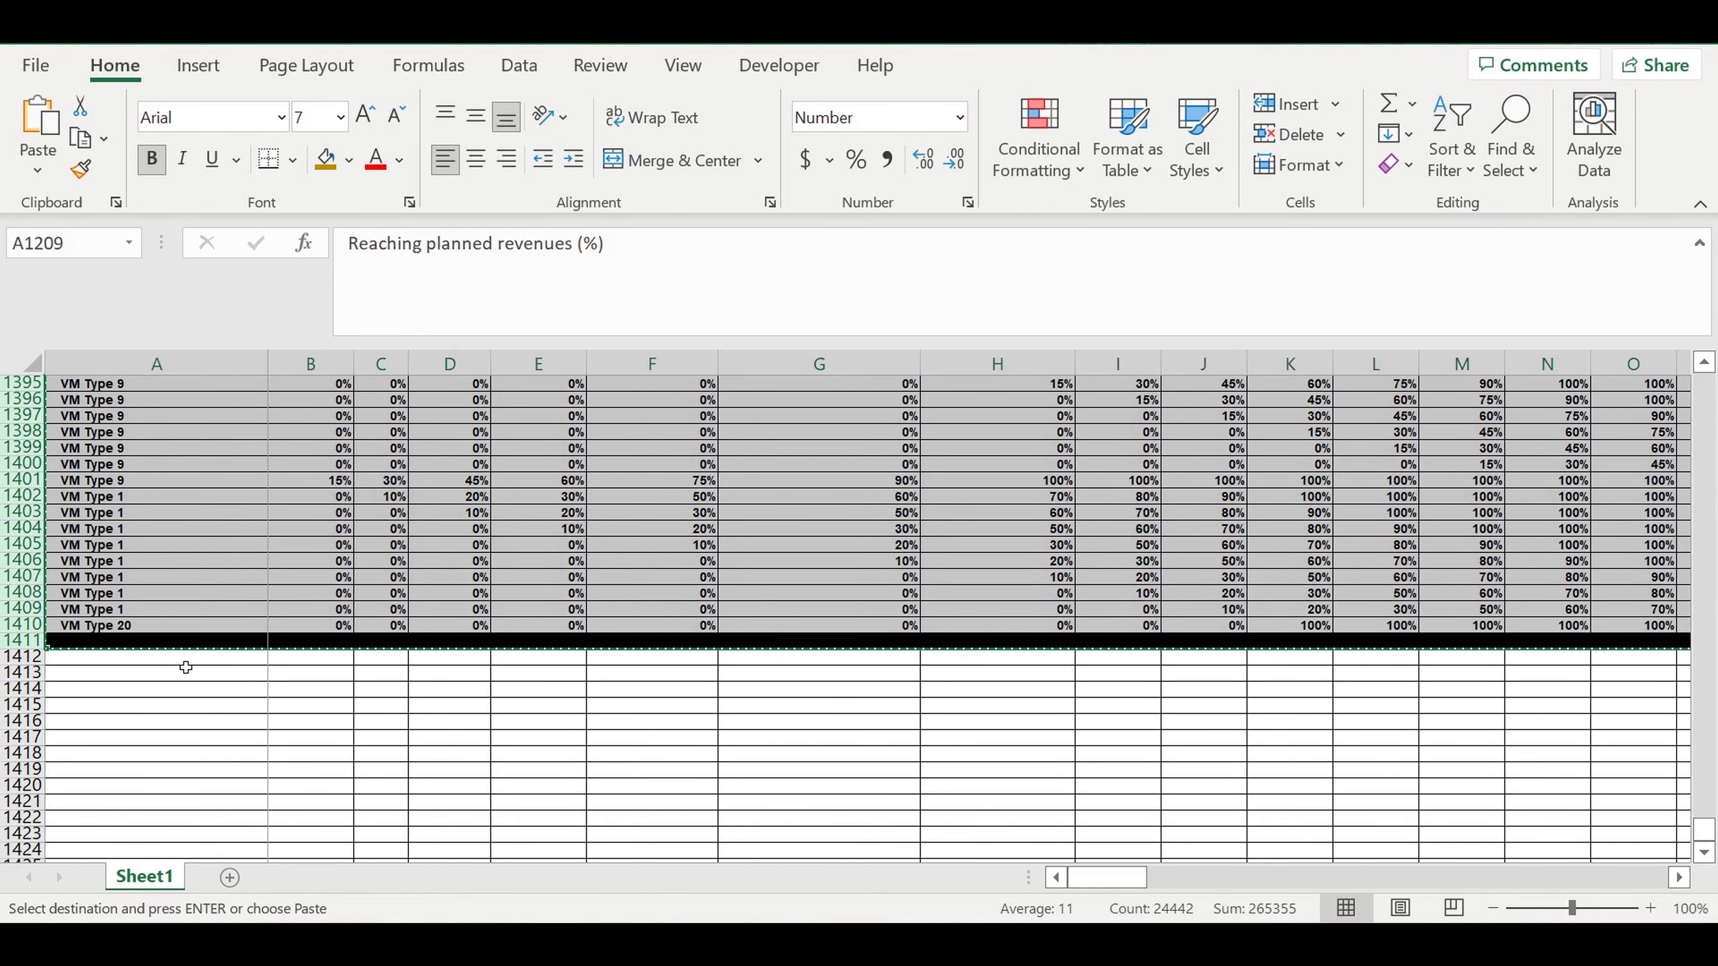
left_click(184, 658)
key("ctrl+v")
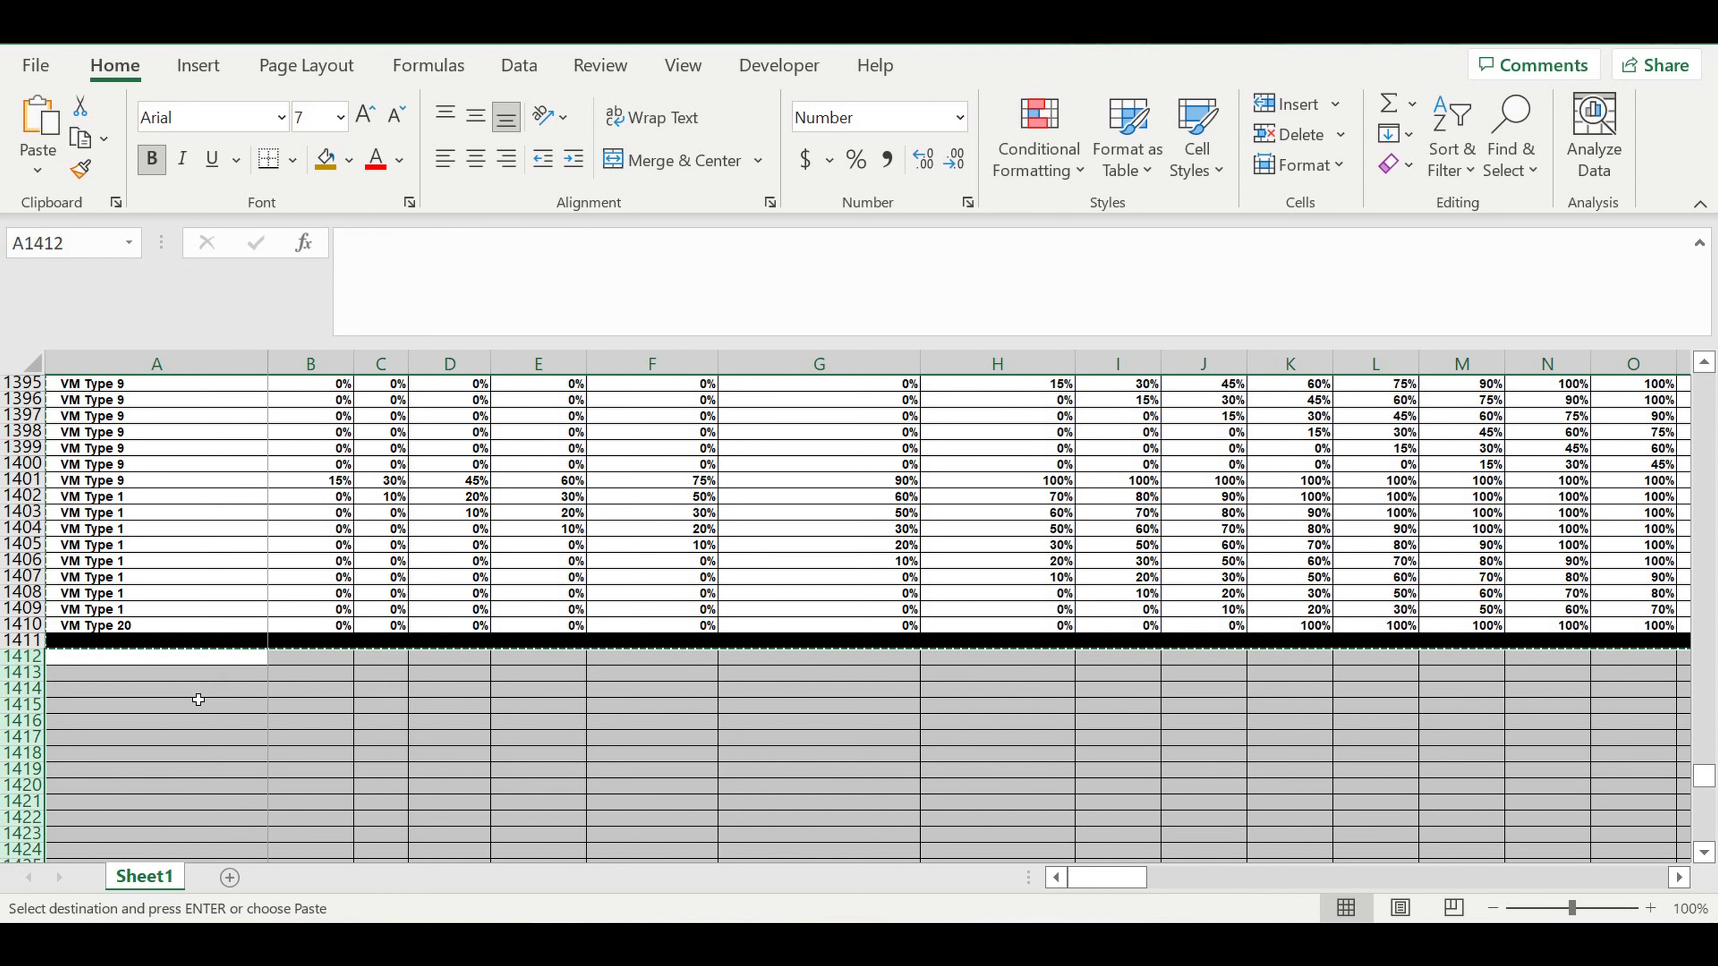
left_click(197, 704)
Title the copied table "Amount of customers + seasonality S1)" in A1412 and widen column A to fit it.
left_click(162, 660)
type("Am")
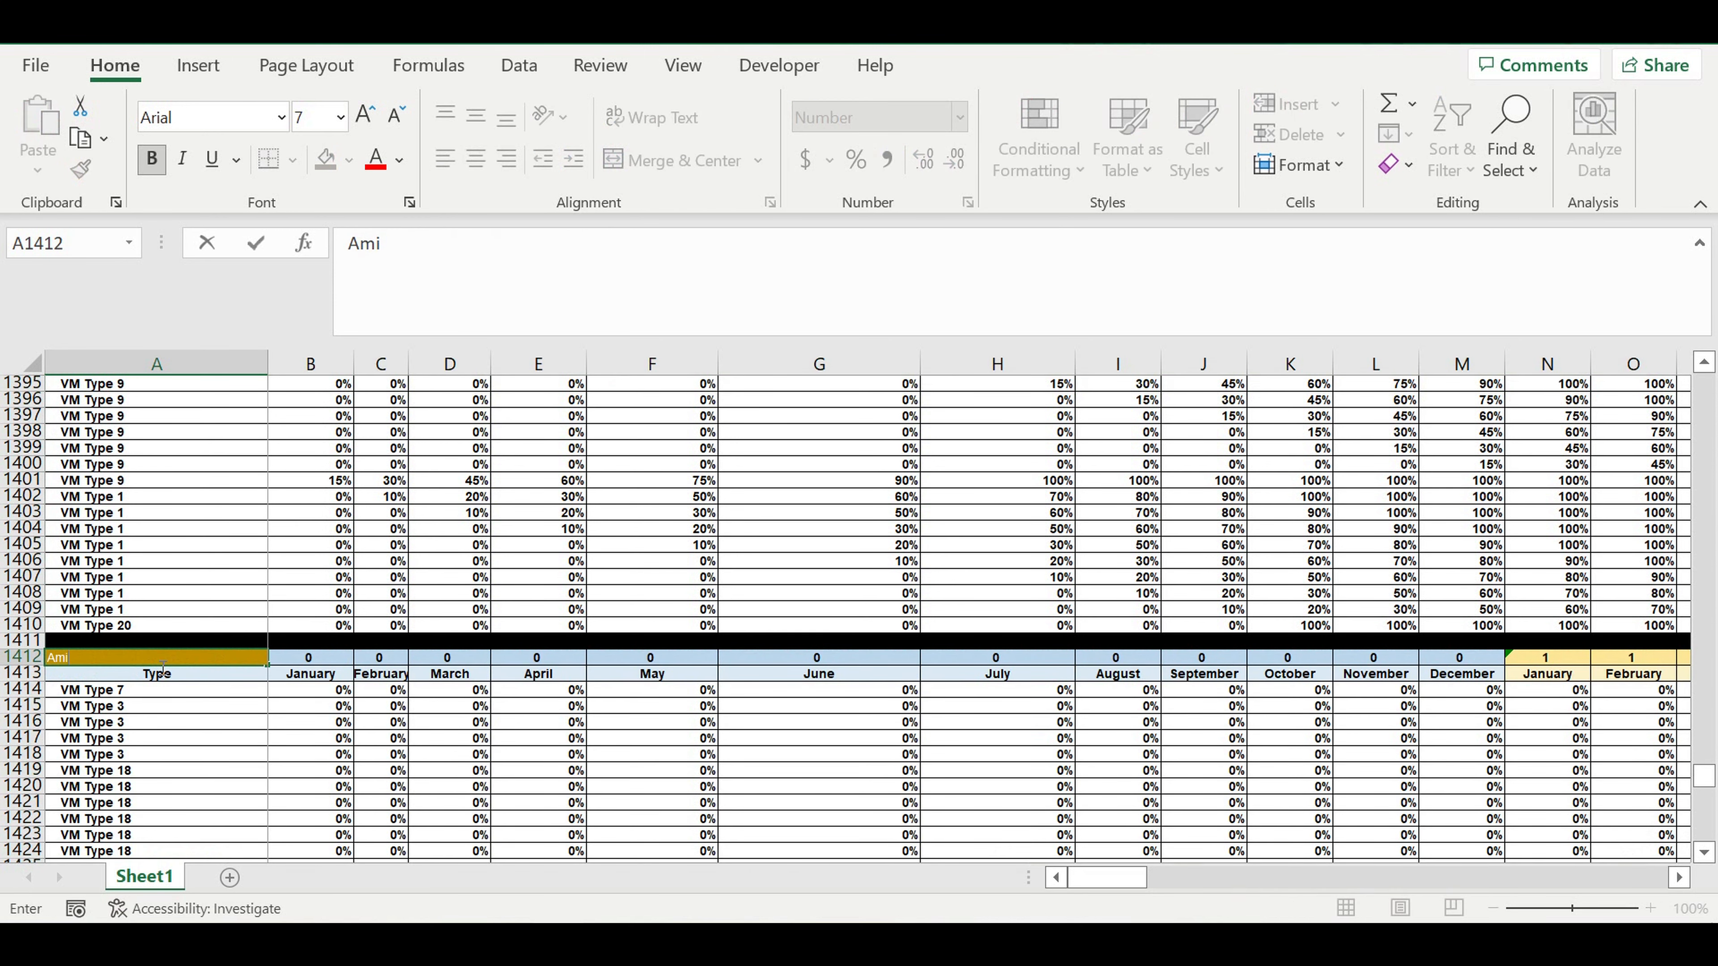
type("ount of customers + se")
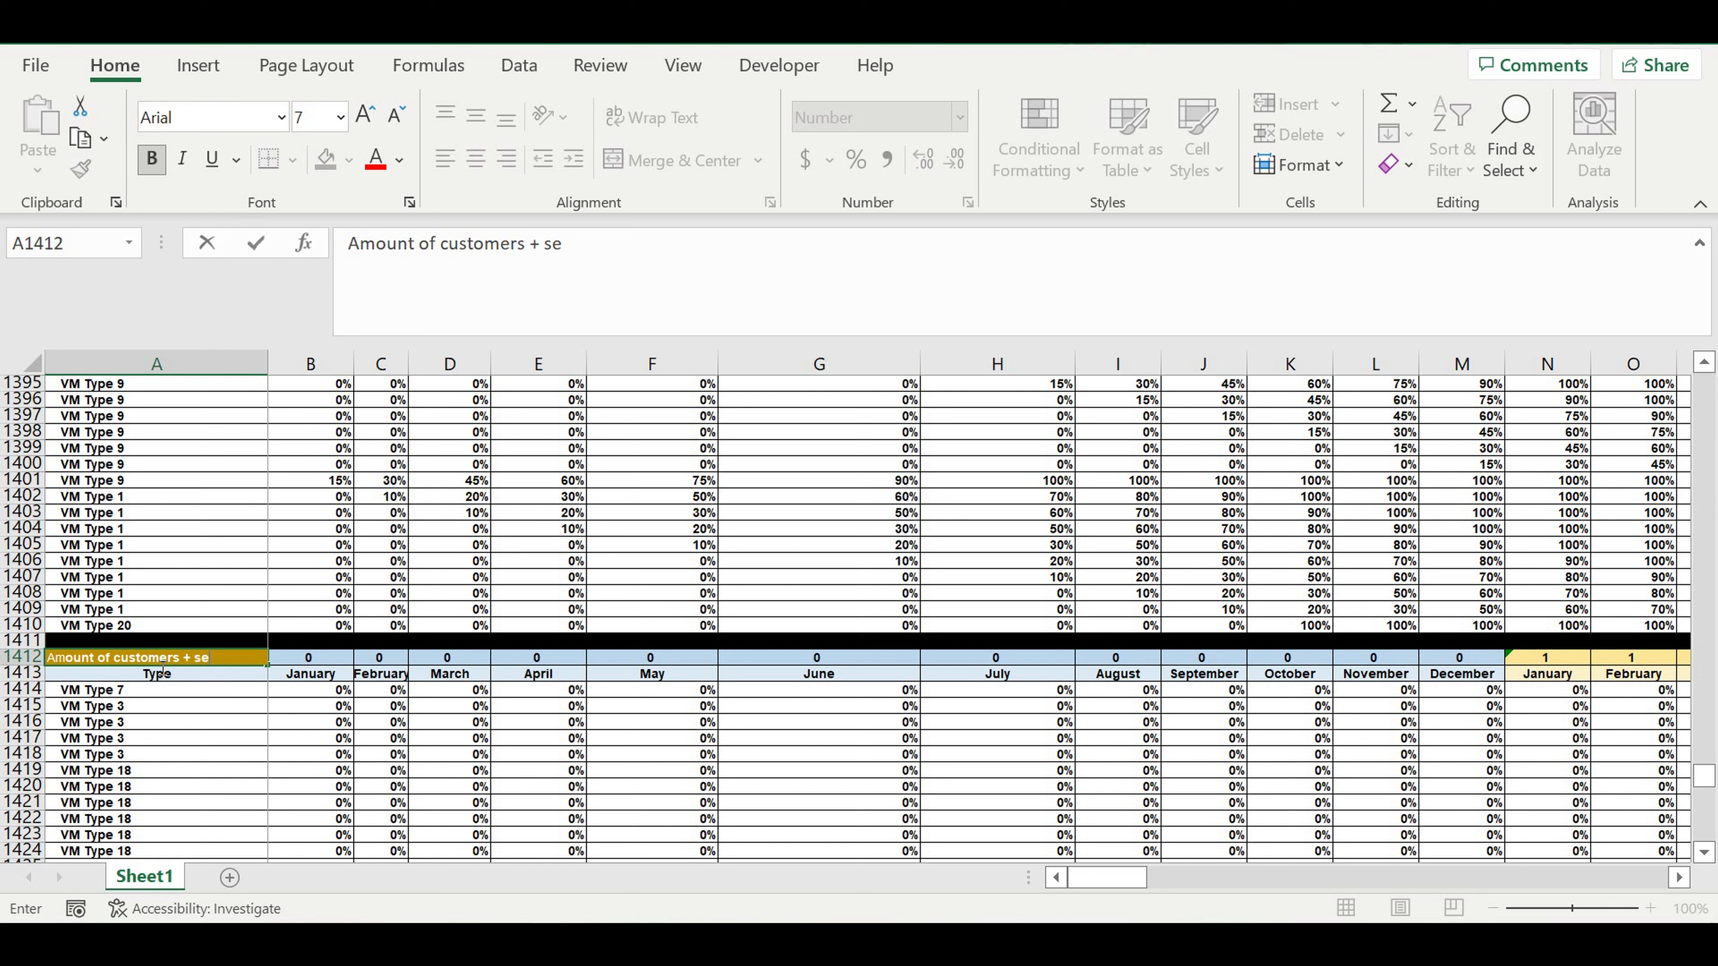
type("asonality S1)")
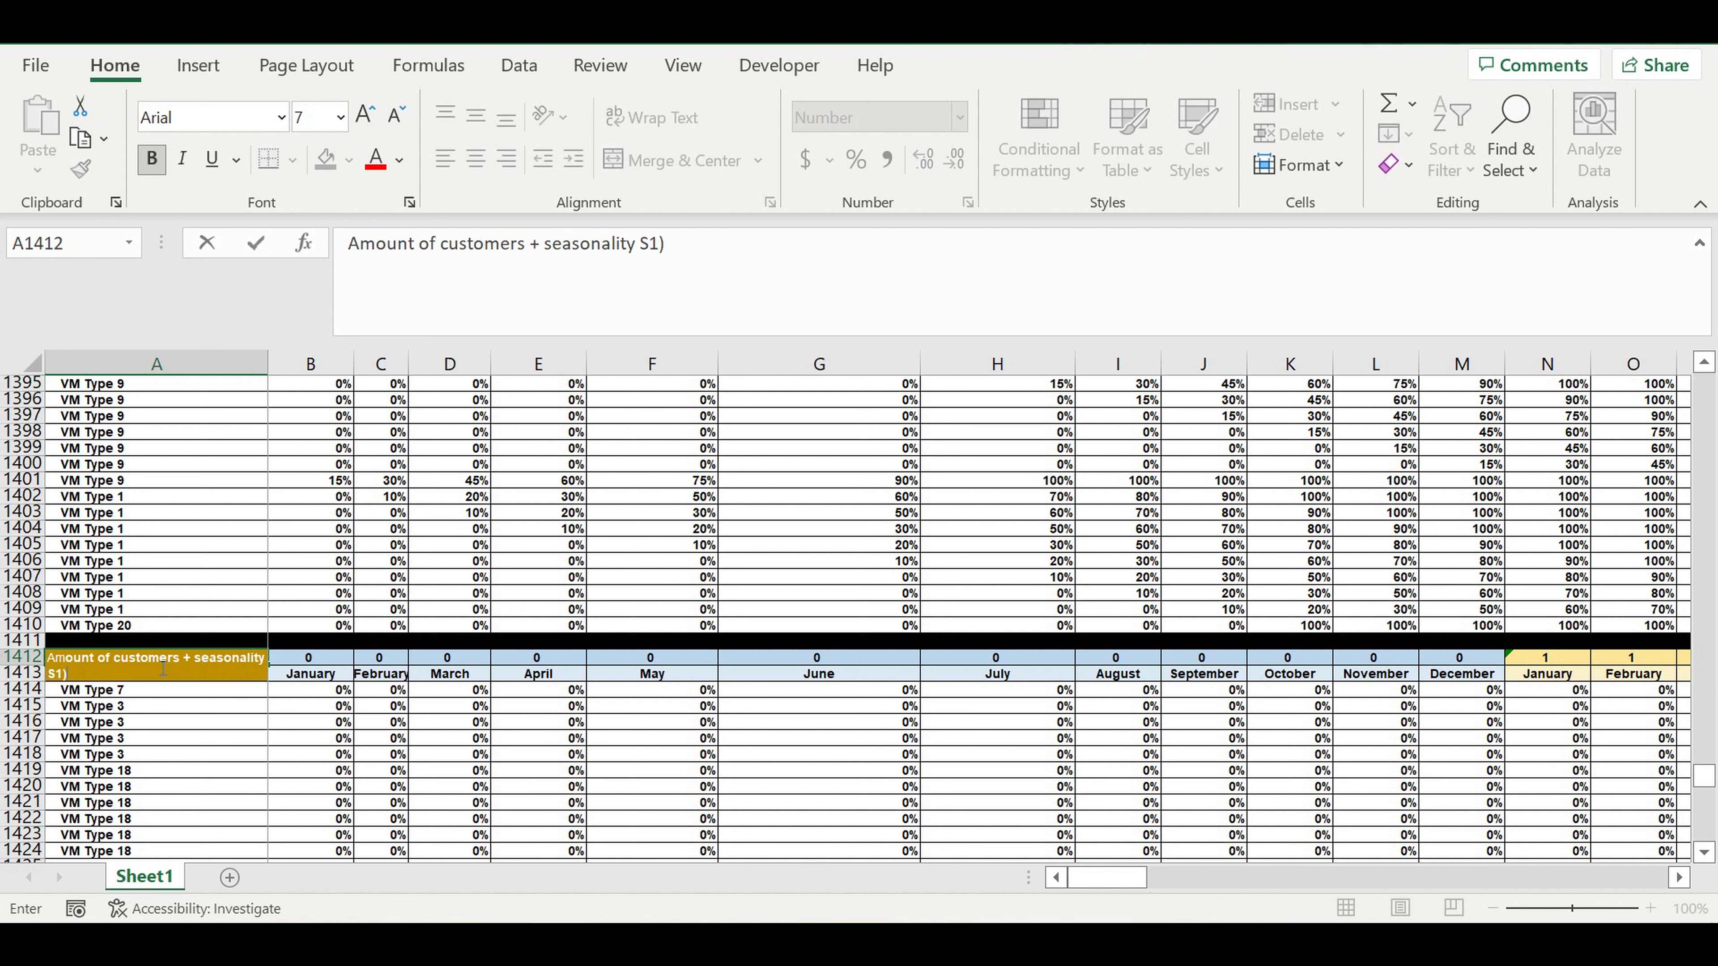
key("Return")
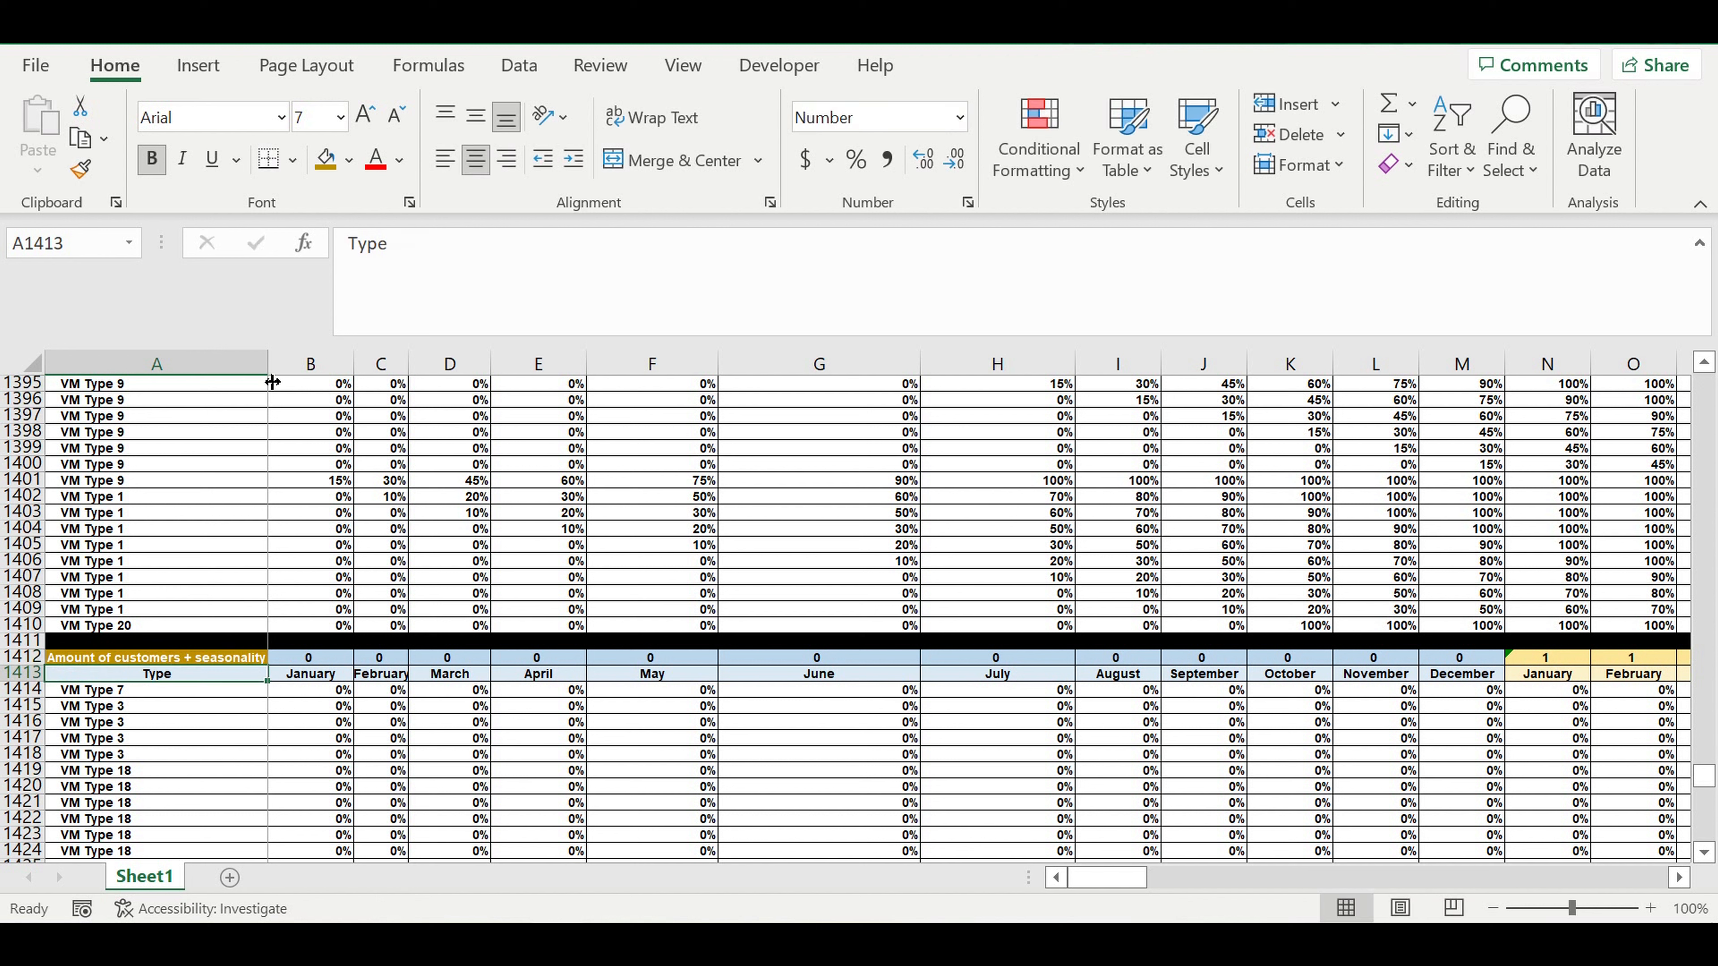
left_click_drag(268, 364, 296, 363)
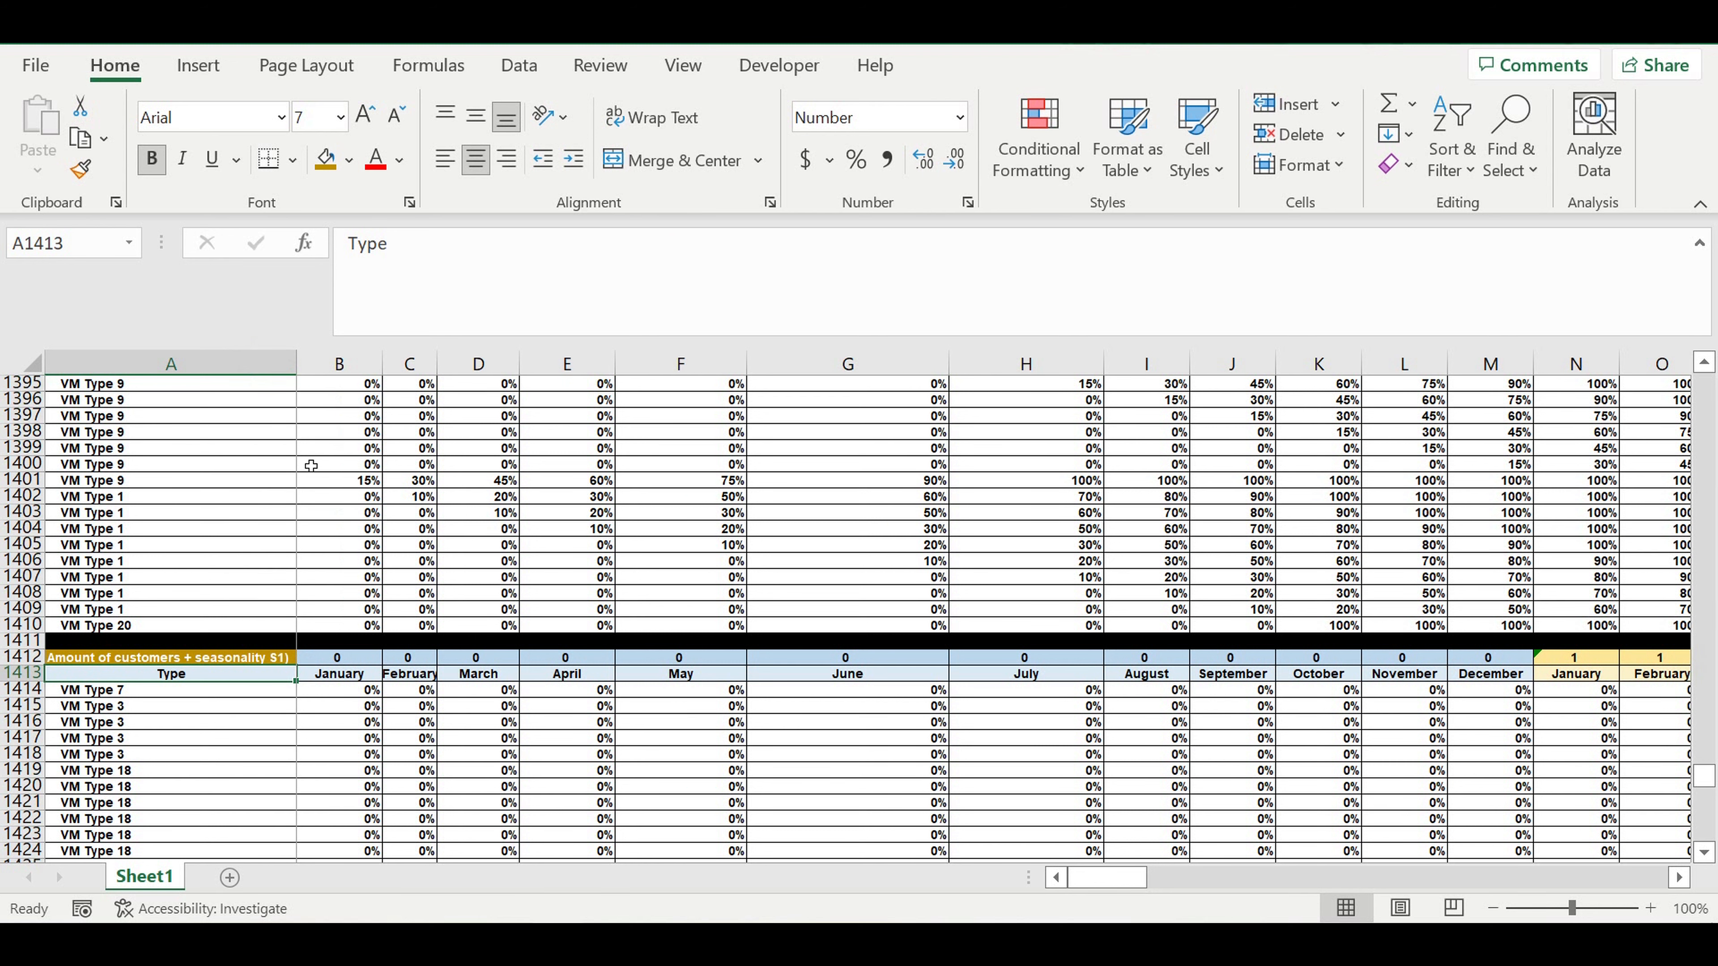
left_click(337, 729)
Fill the title cell A1412 with standard purple and shrink the formula bar to a single line.
left_click(253, 656)
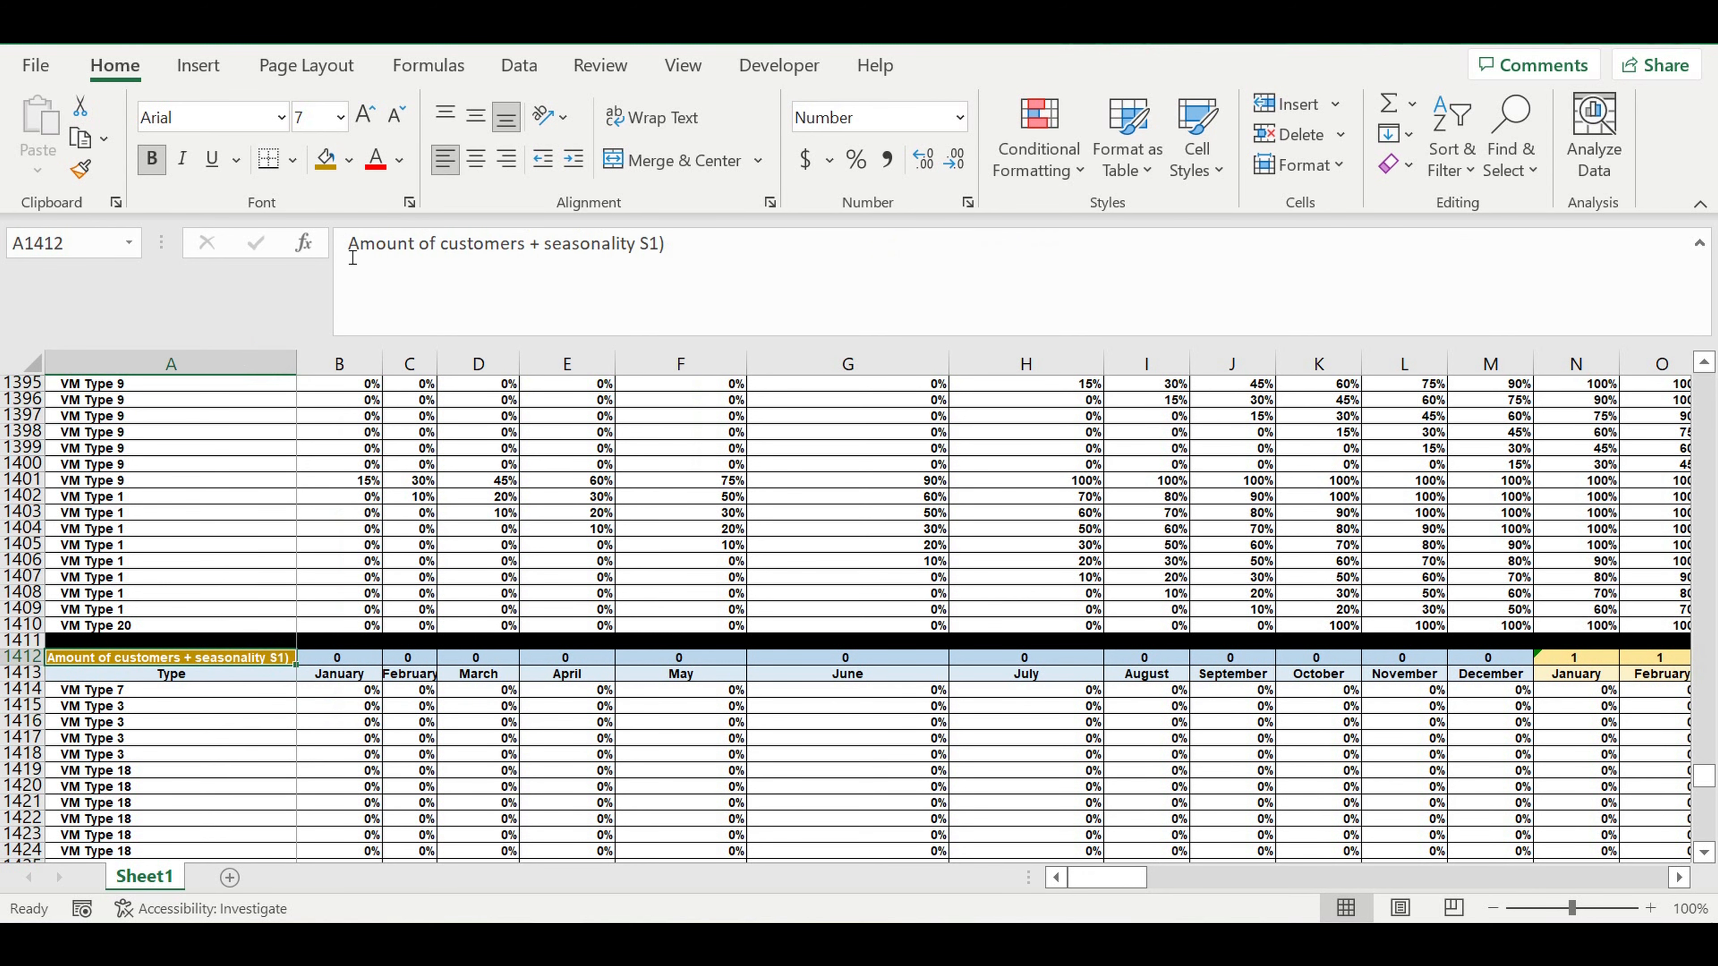
left_click(349, 161)
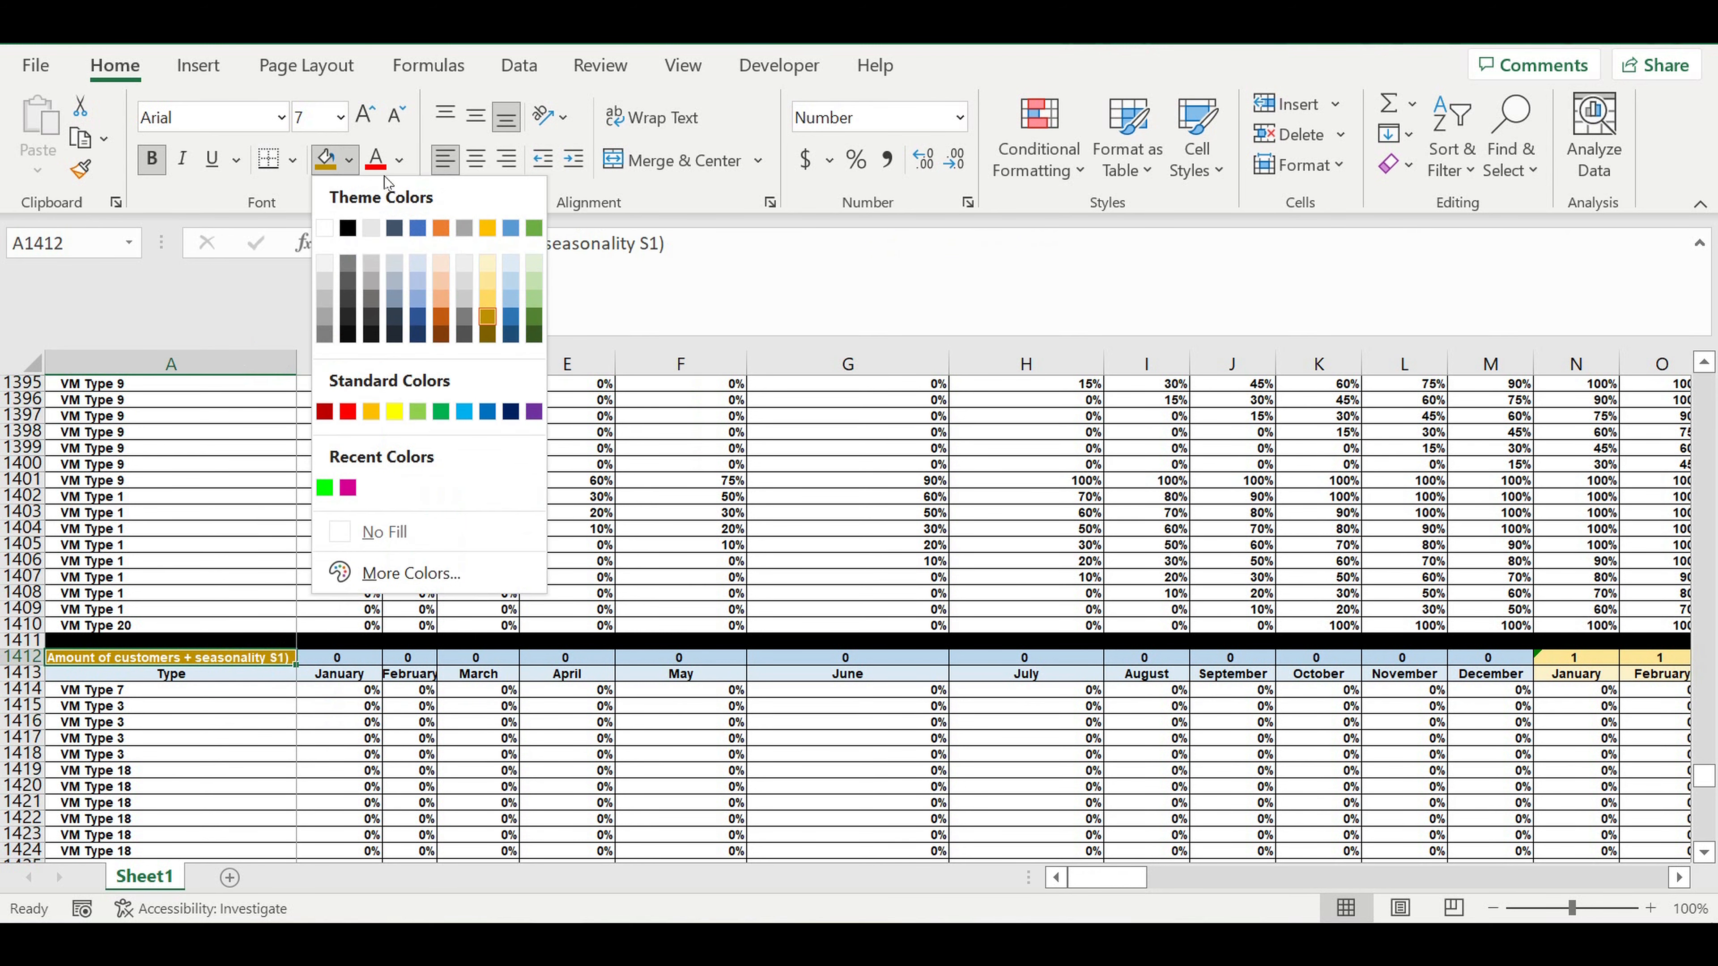
left_click(535, 413)
left_click(485, 545)
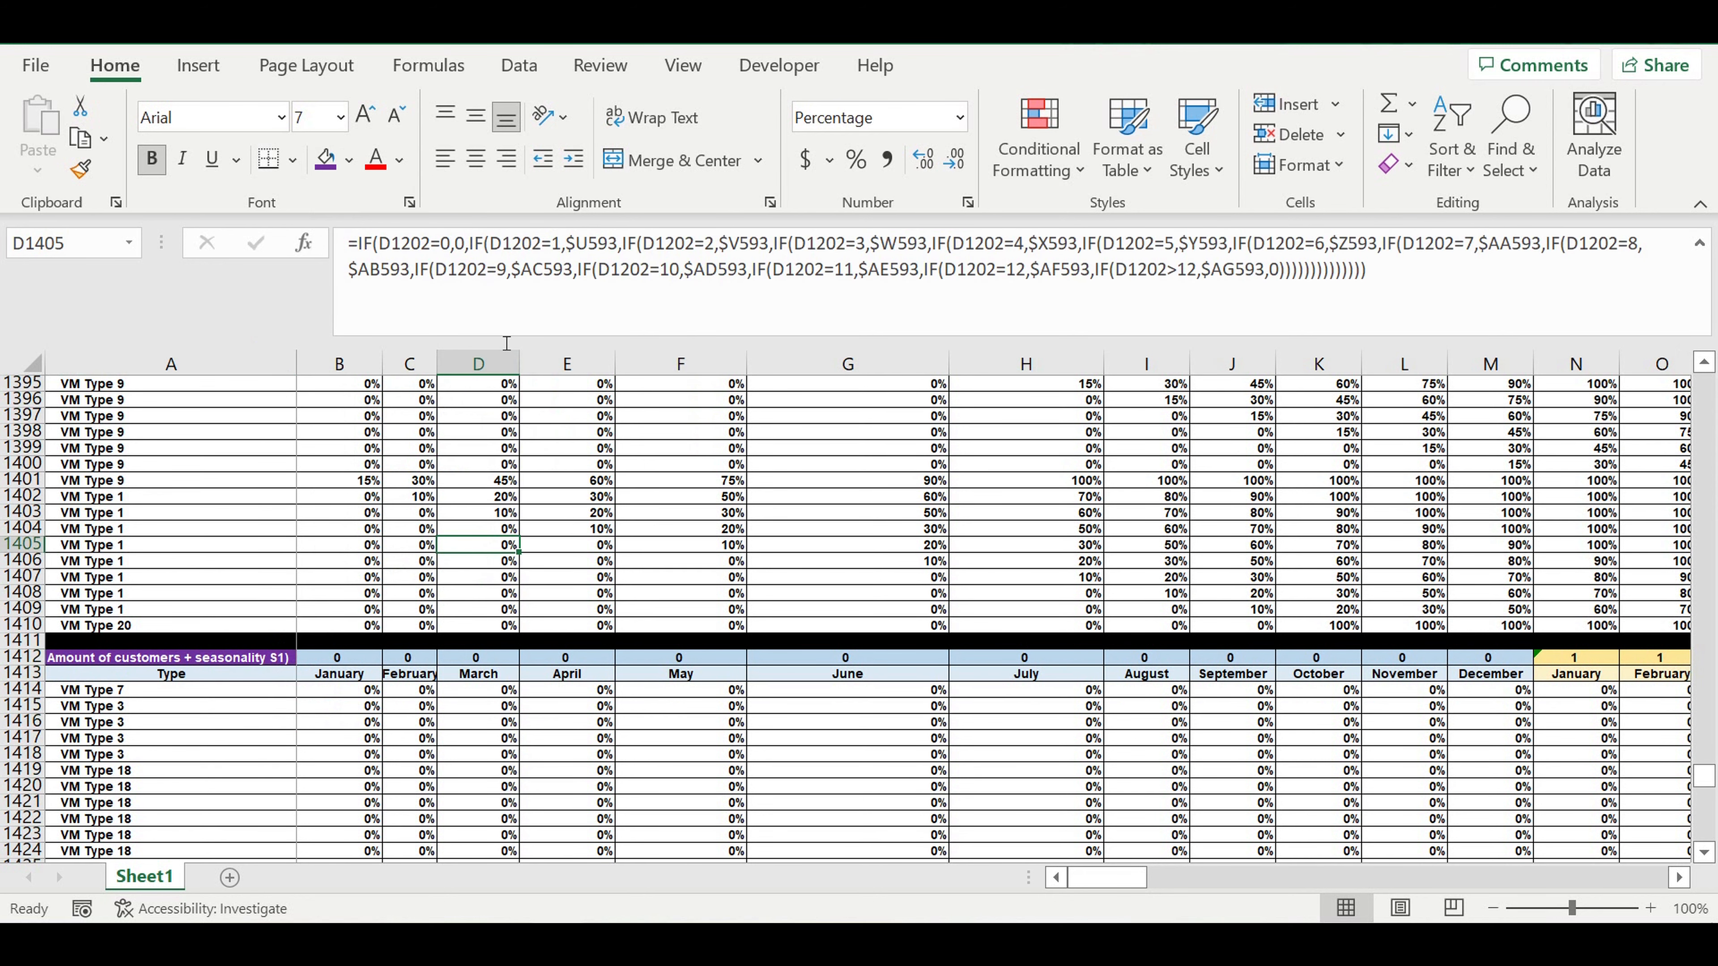
left_click_drag(506, 343, 483, 263)
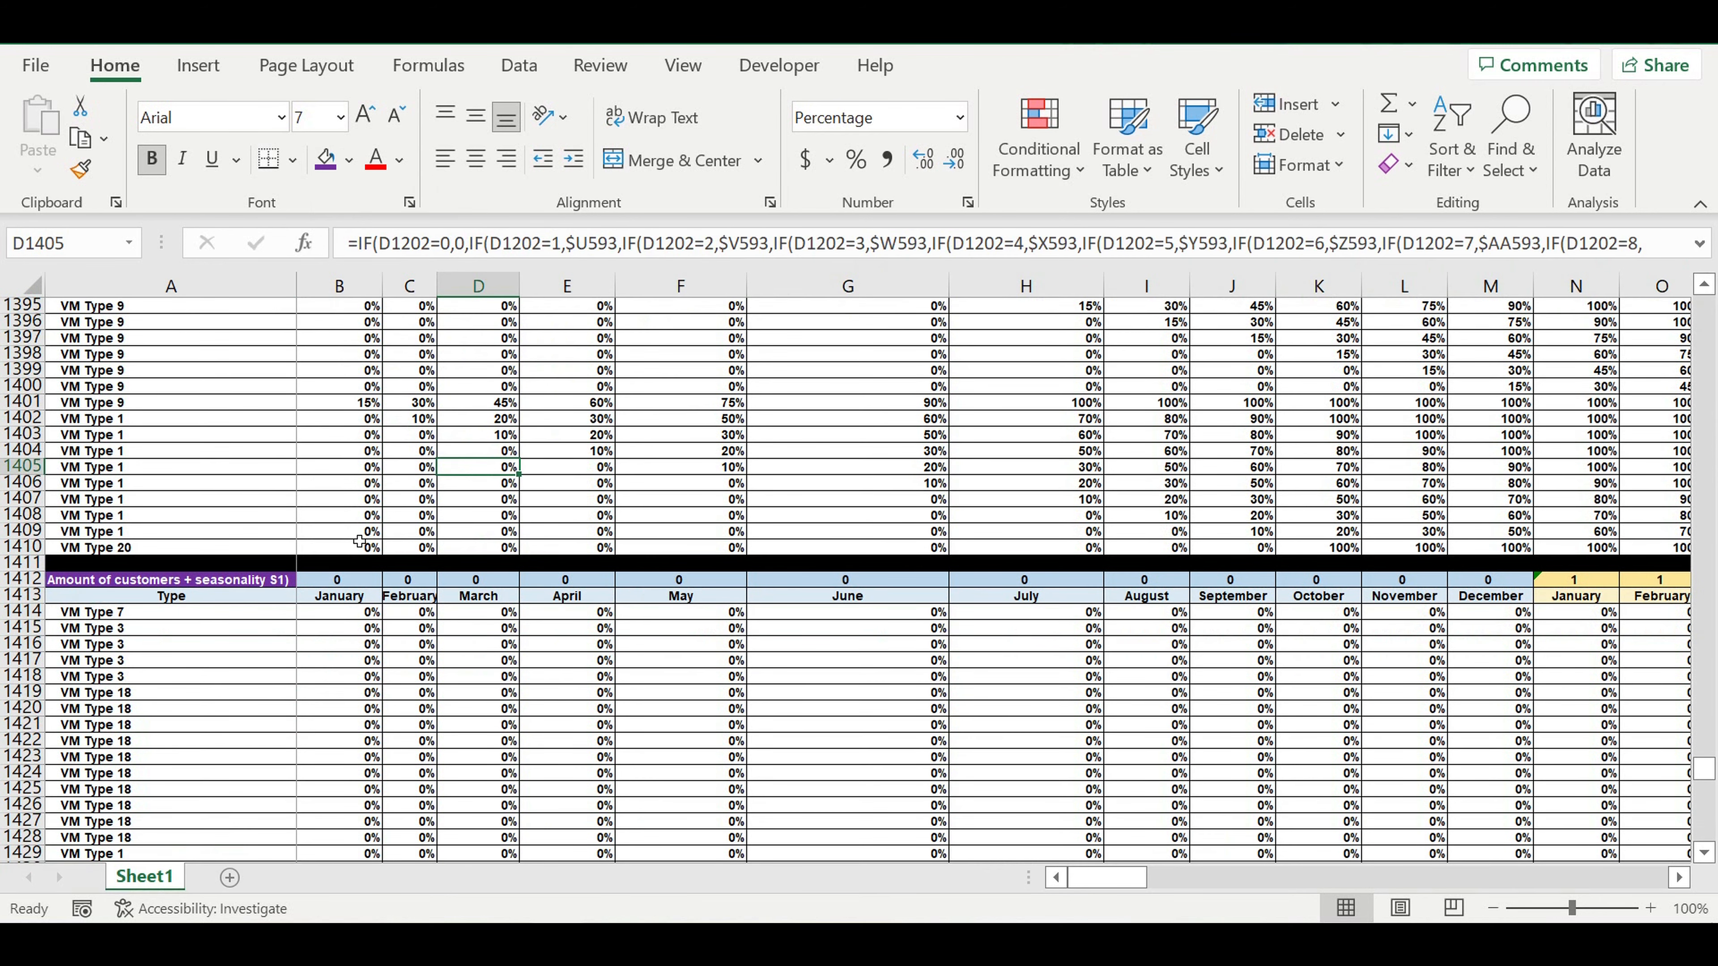
Link the first year header B1412 to the start year in E1 with =E1.
left_click(357, 582)
type("=")
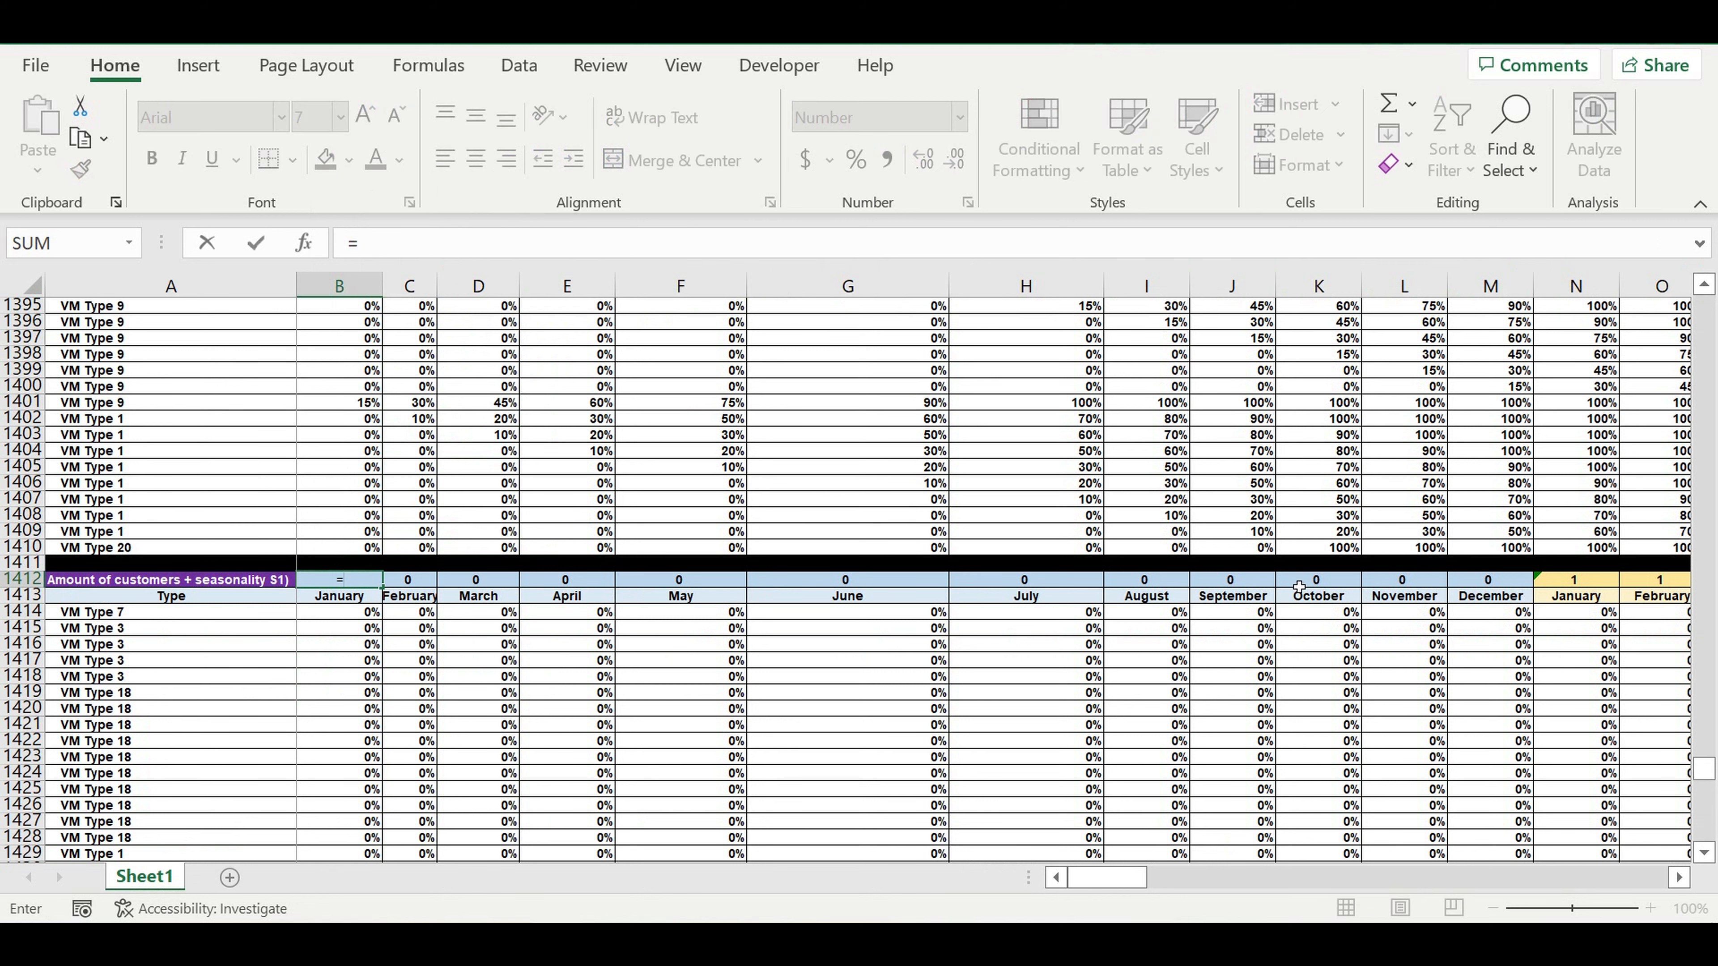
left_click_drag(1704, 771, 1705, 305)
left_click(575, 306)
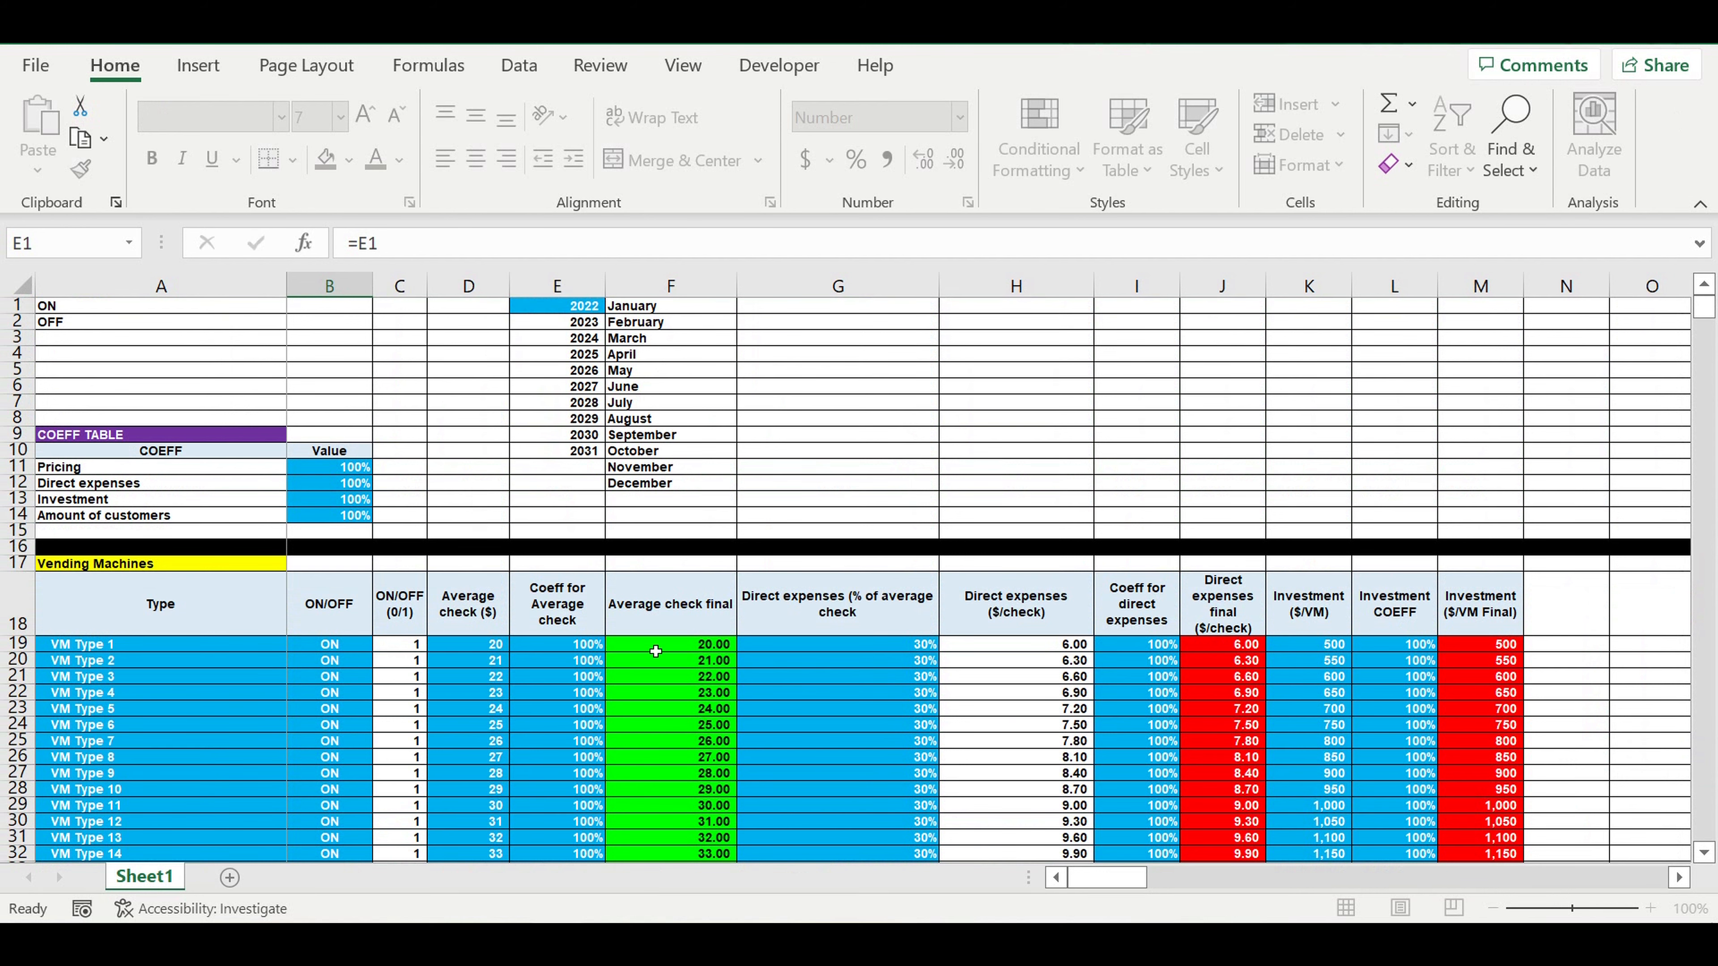
key("Return")
Format cell B1414 as Number with 0 decimal places.
scroll(545, 644, "down", 2)
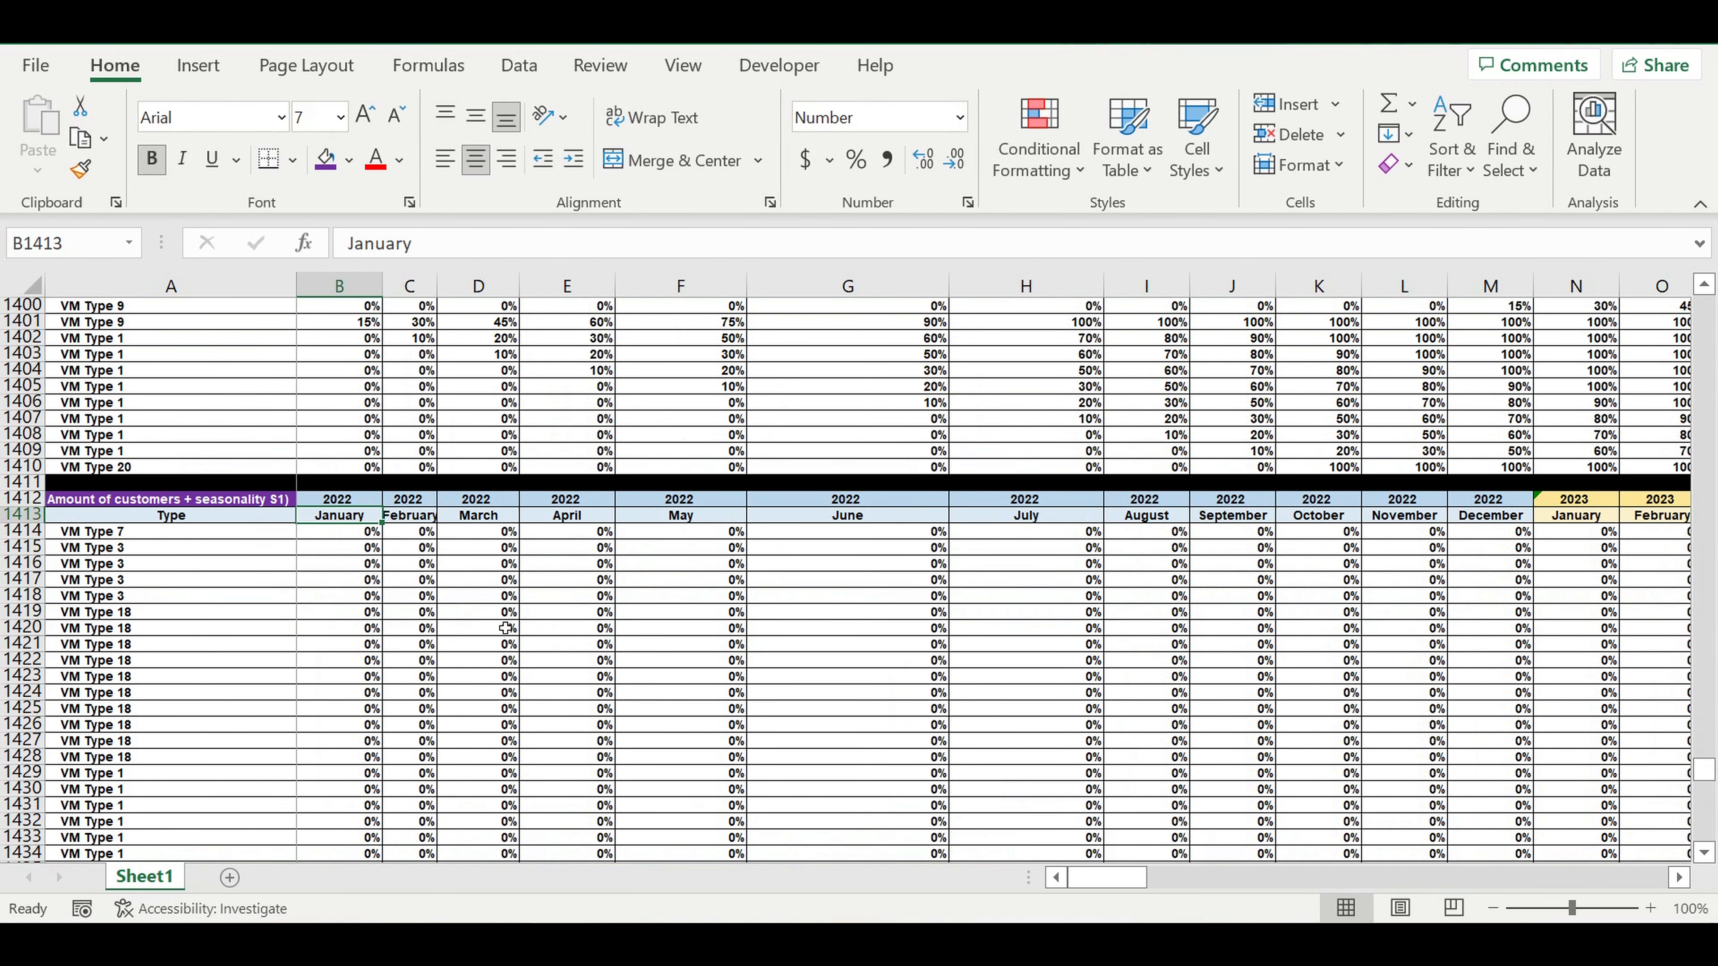
left_click(352, 538)
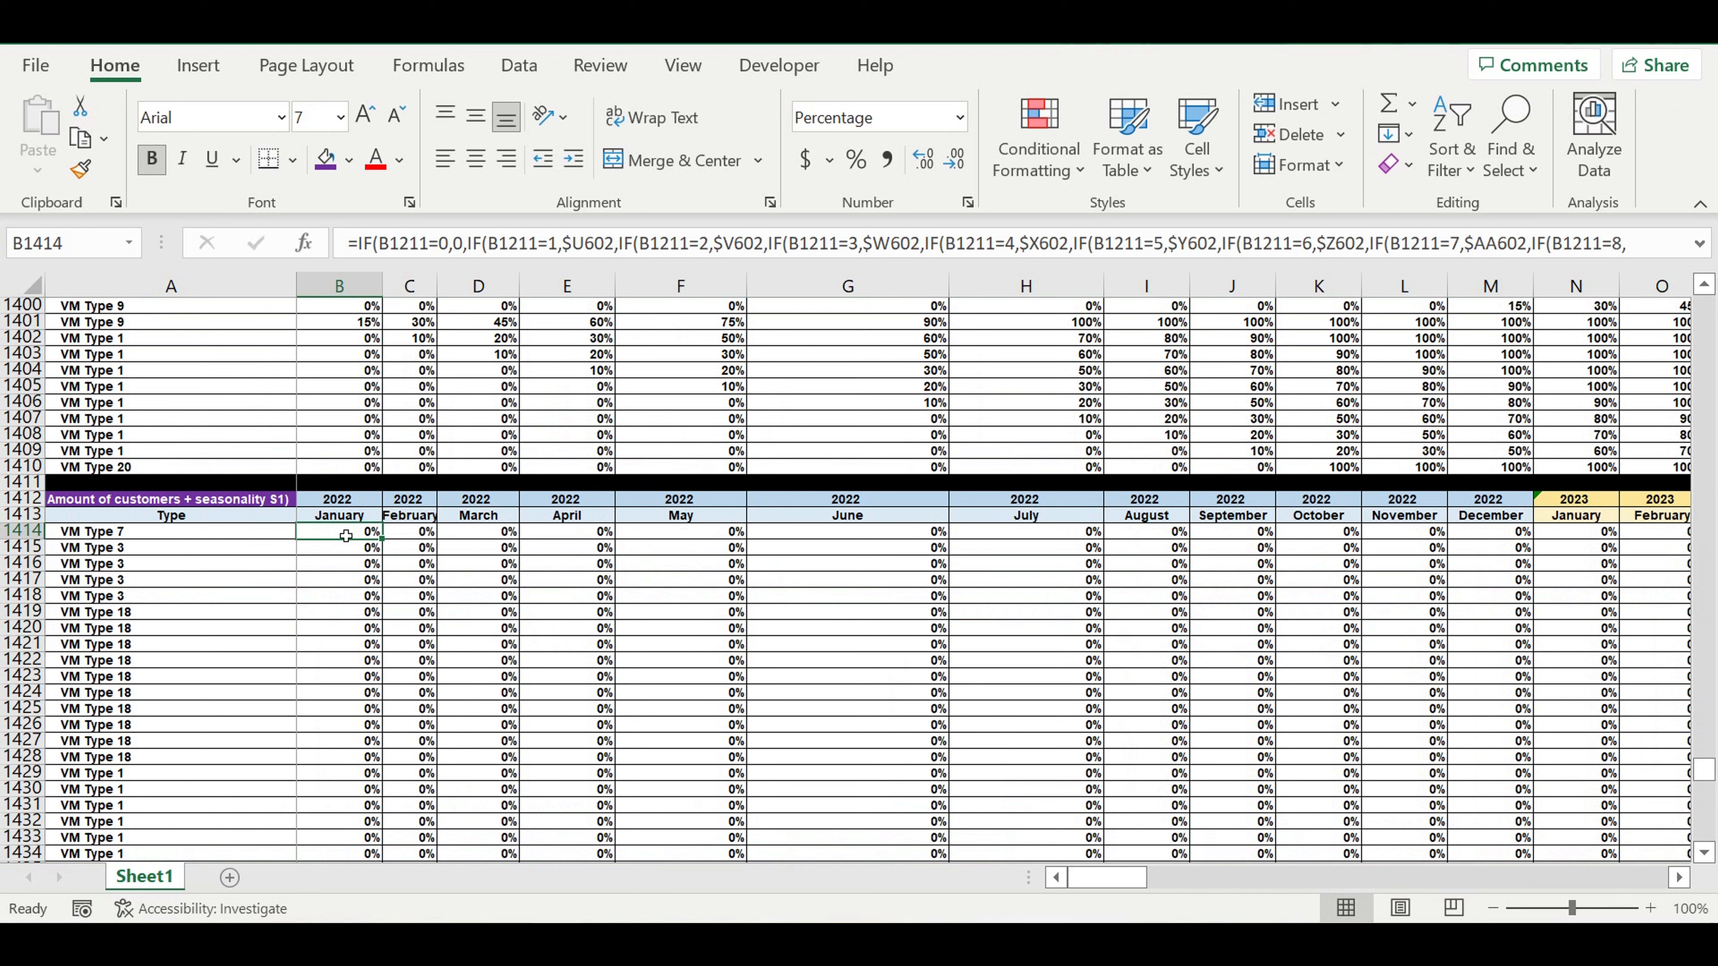
right_click(339, 534)
key("Escape")
left_click(145, 376)
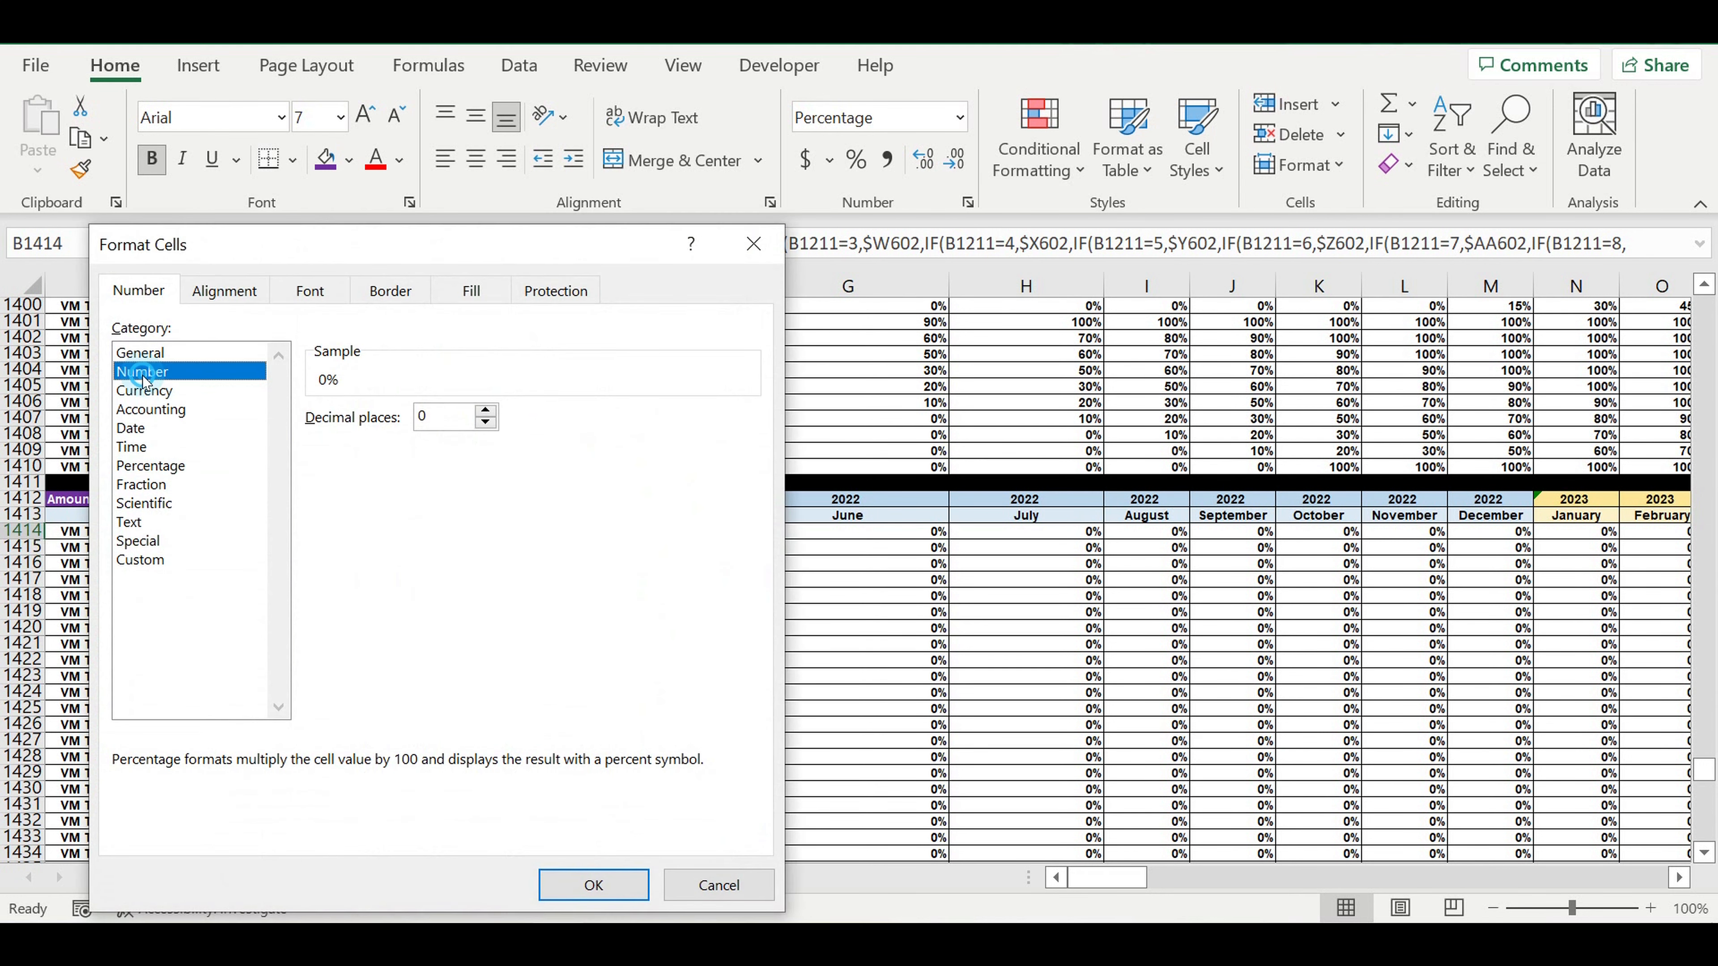
left_click(344, 454)
left_click(357, 564)
left_click(586, 880)
left_click(478, 740)
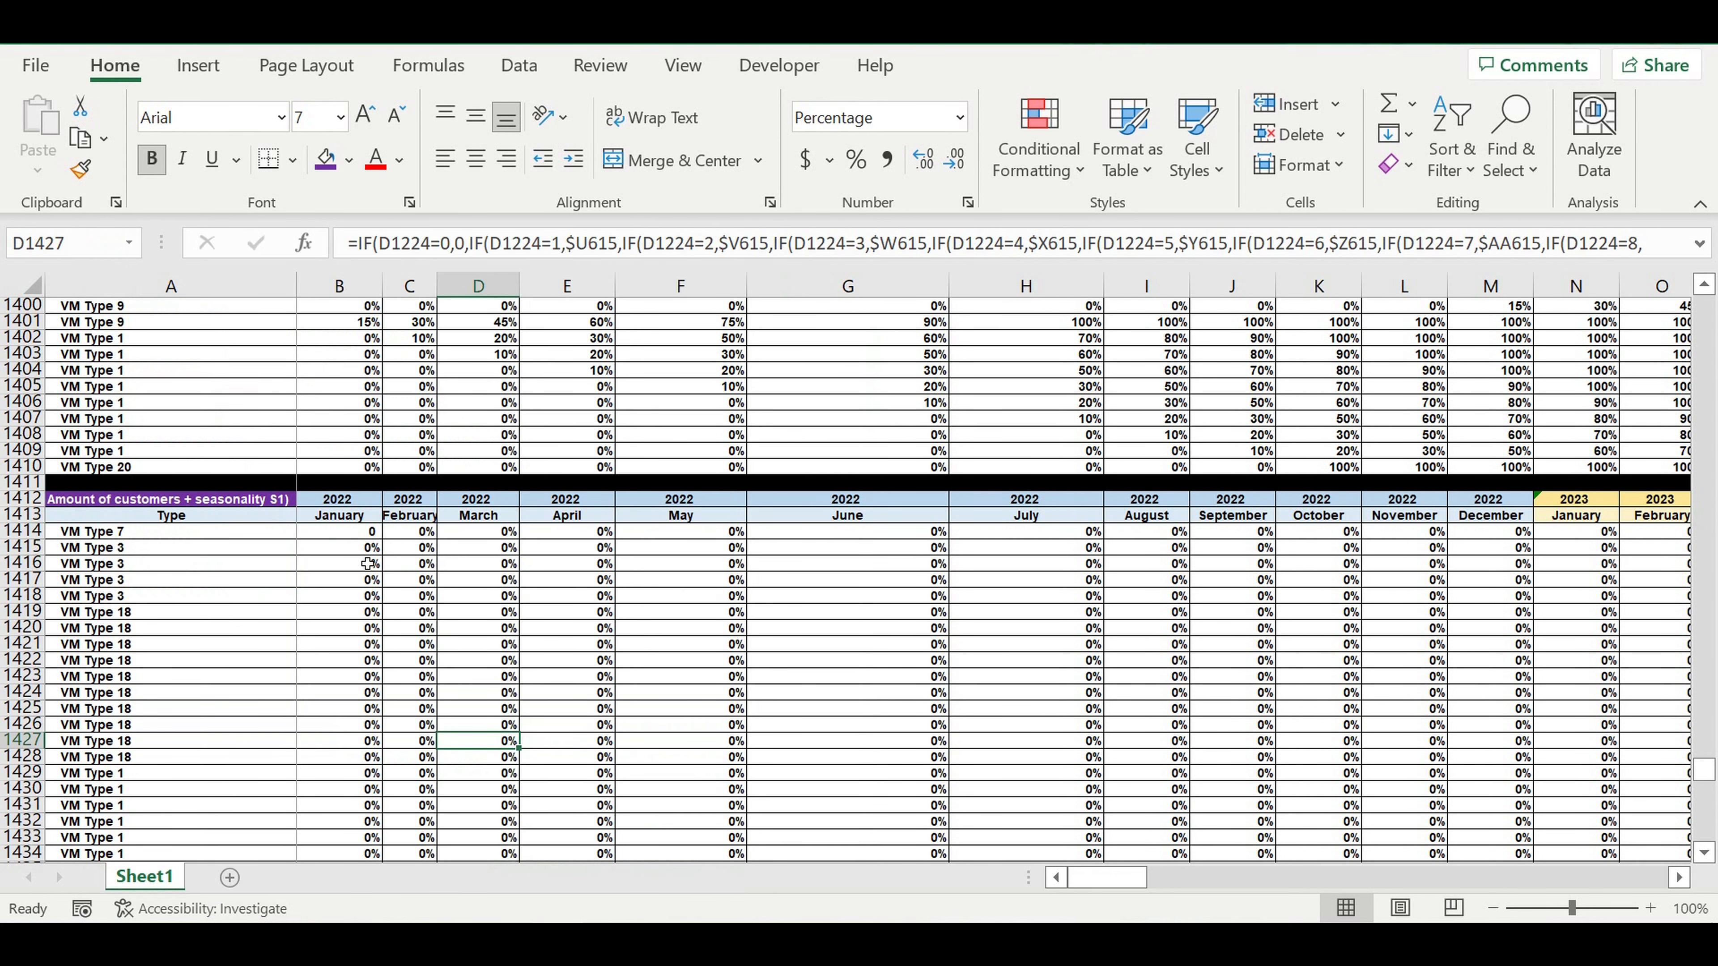
Link cell B1414 to the typical-year January customer amount in the Core table with =I399.
left_click(338, 535)
type("=")
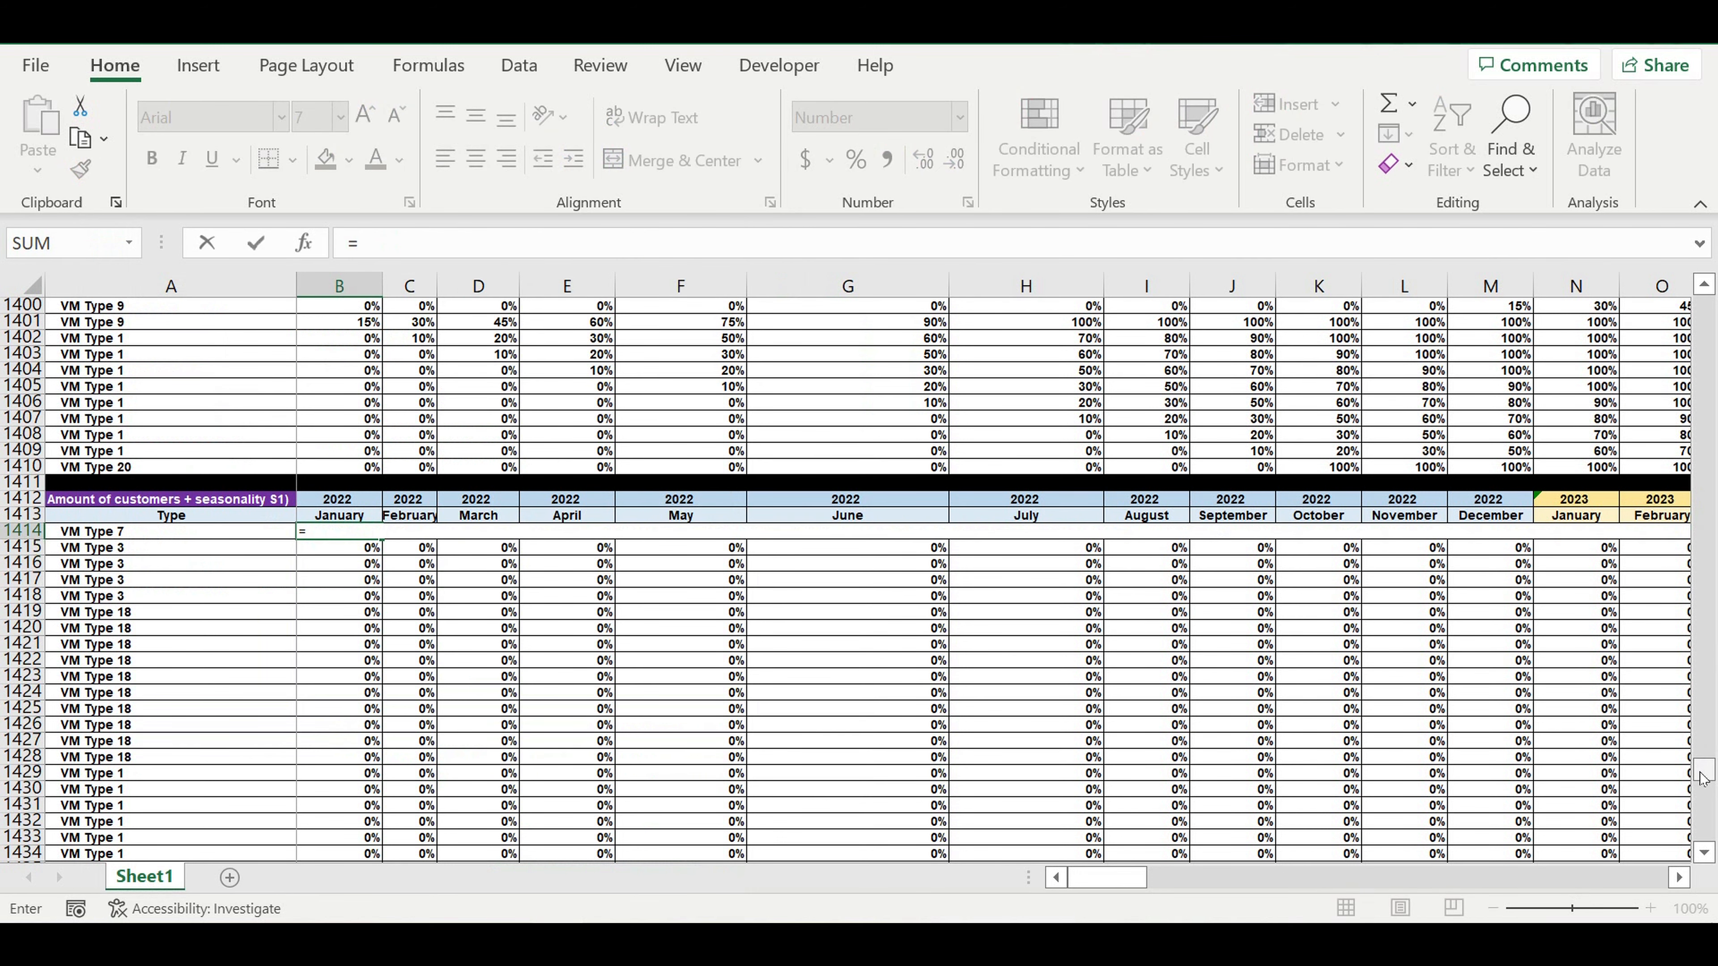
left_click_drag(1701, 772, 1704, 632)
left_click_drag(1715, 508, 1716, 499)
scroll(1137, 584, "up", 20)
scroll(1144, 595, "up", 20)
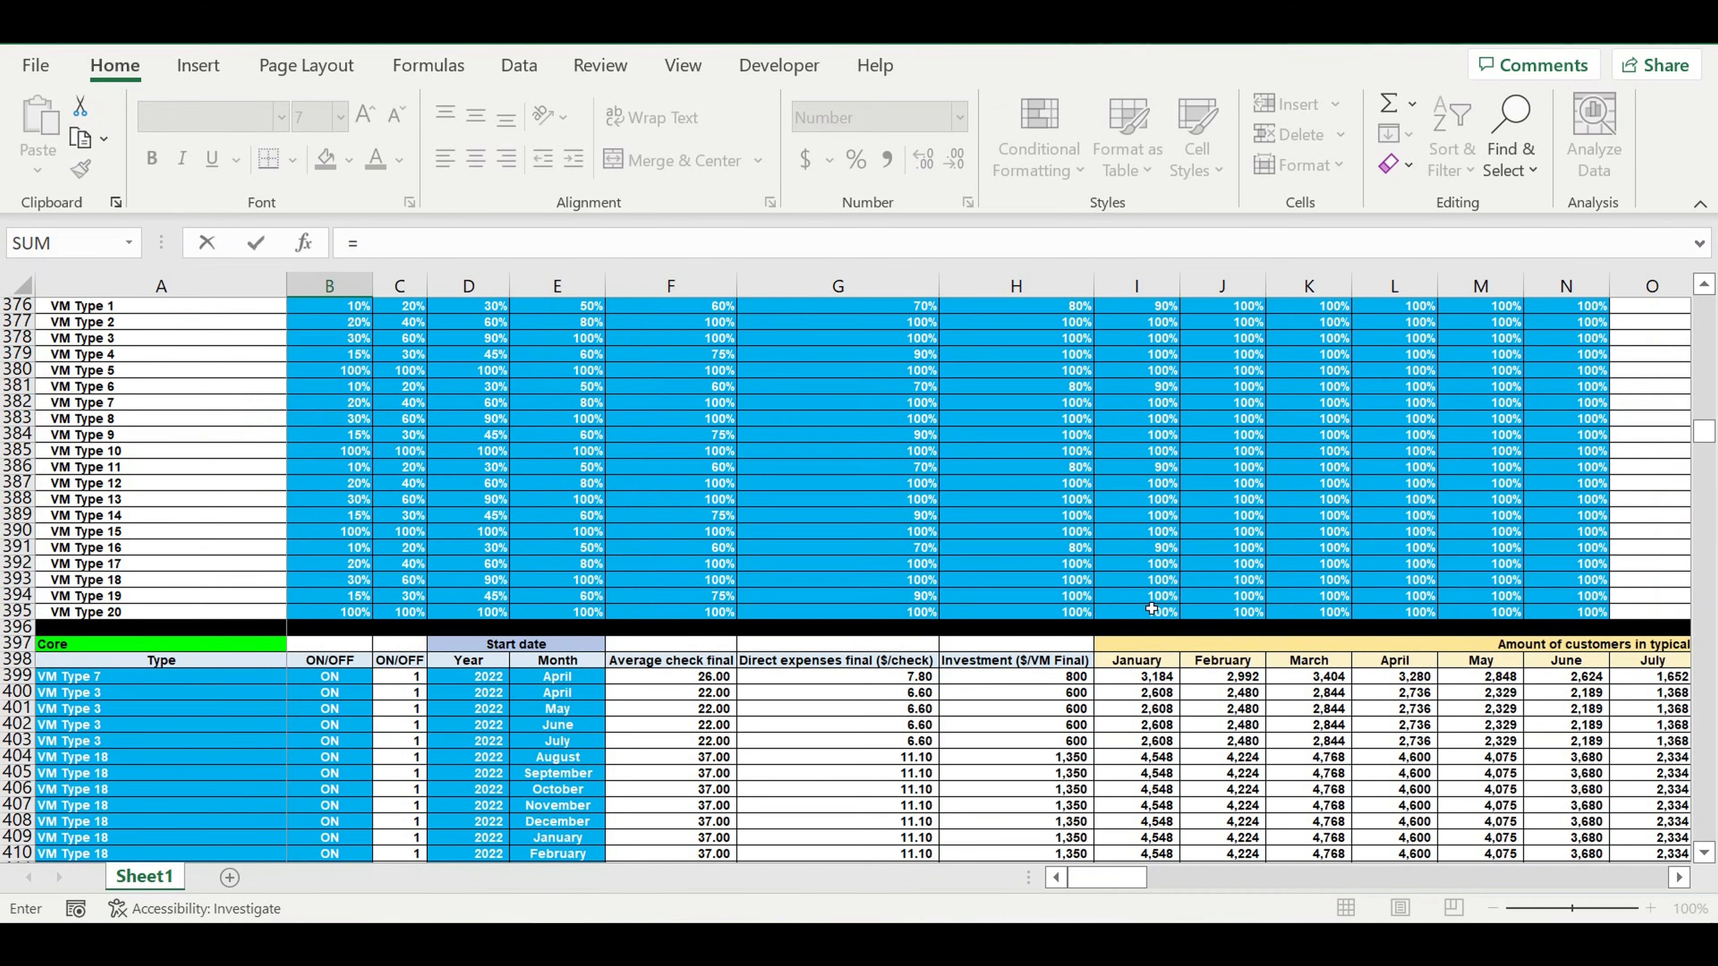
scroll(1103, 727, "down", 1)
left_click_drag(1116, 884, 1142, 880)
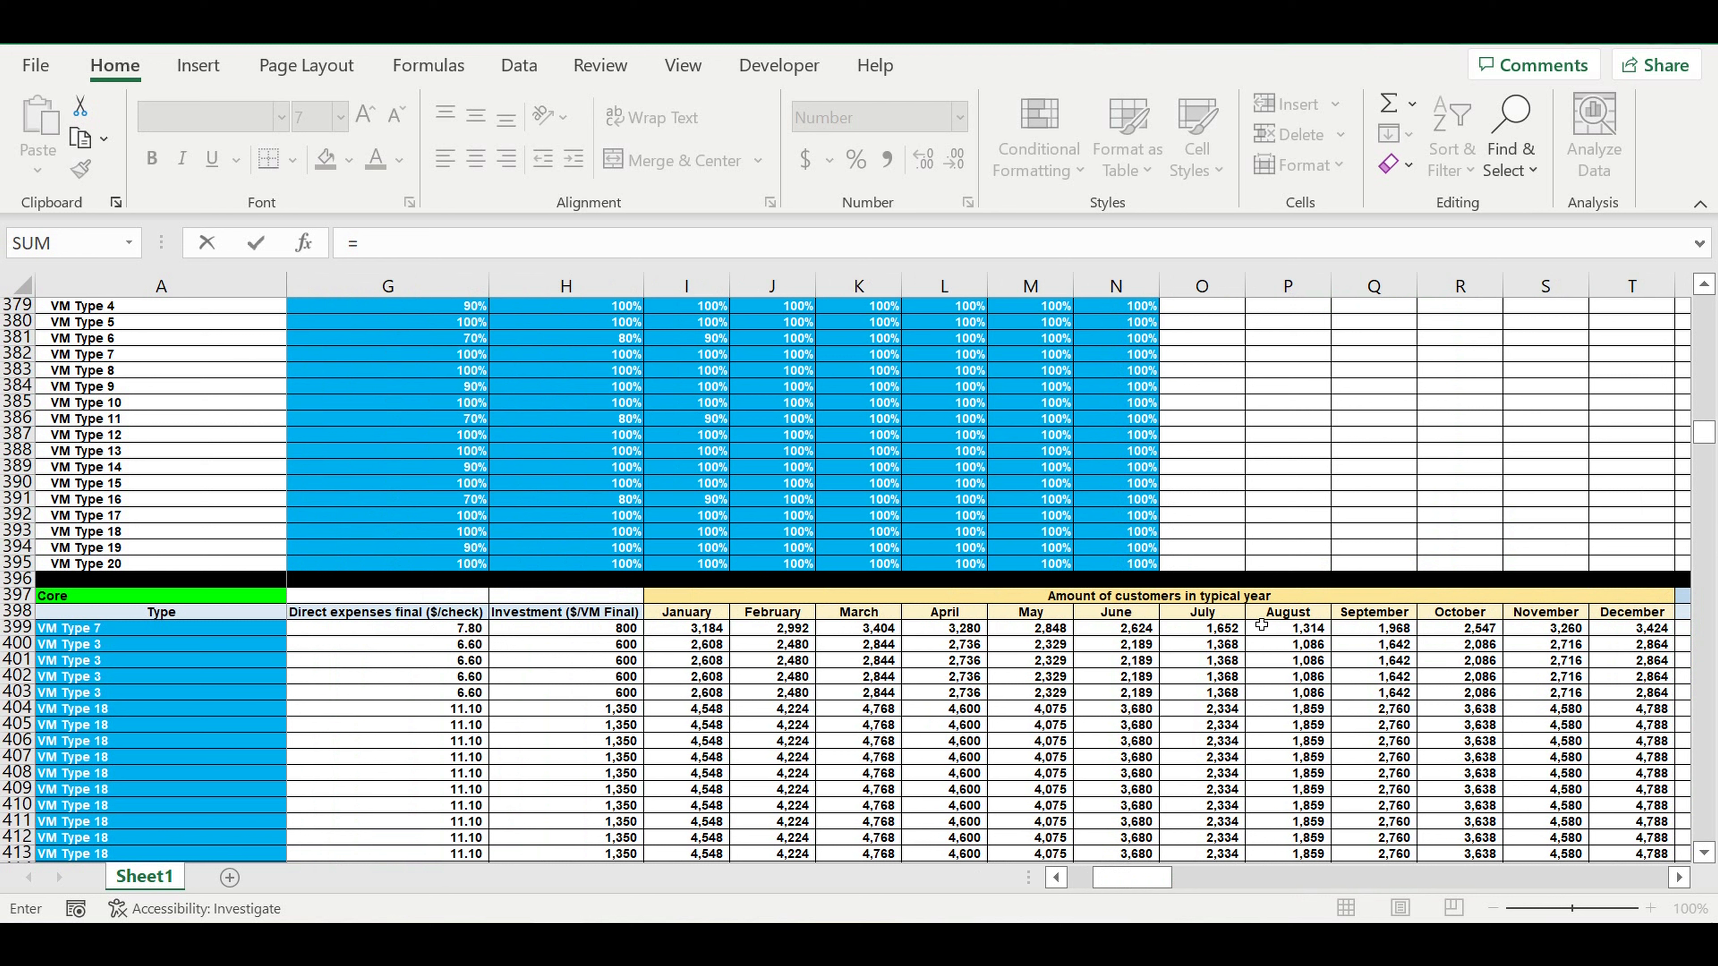
left_click(688, 635)
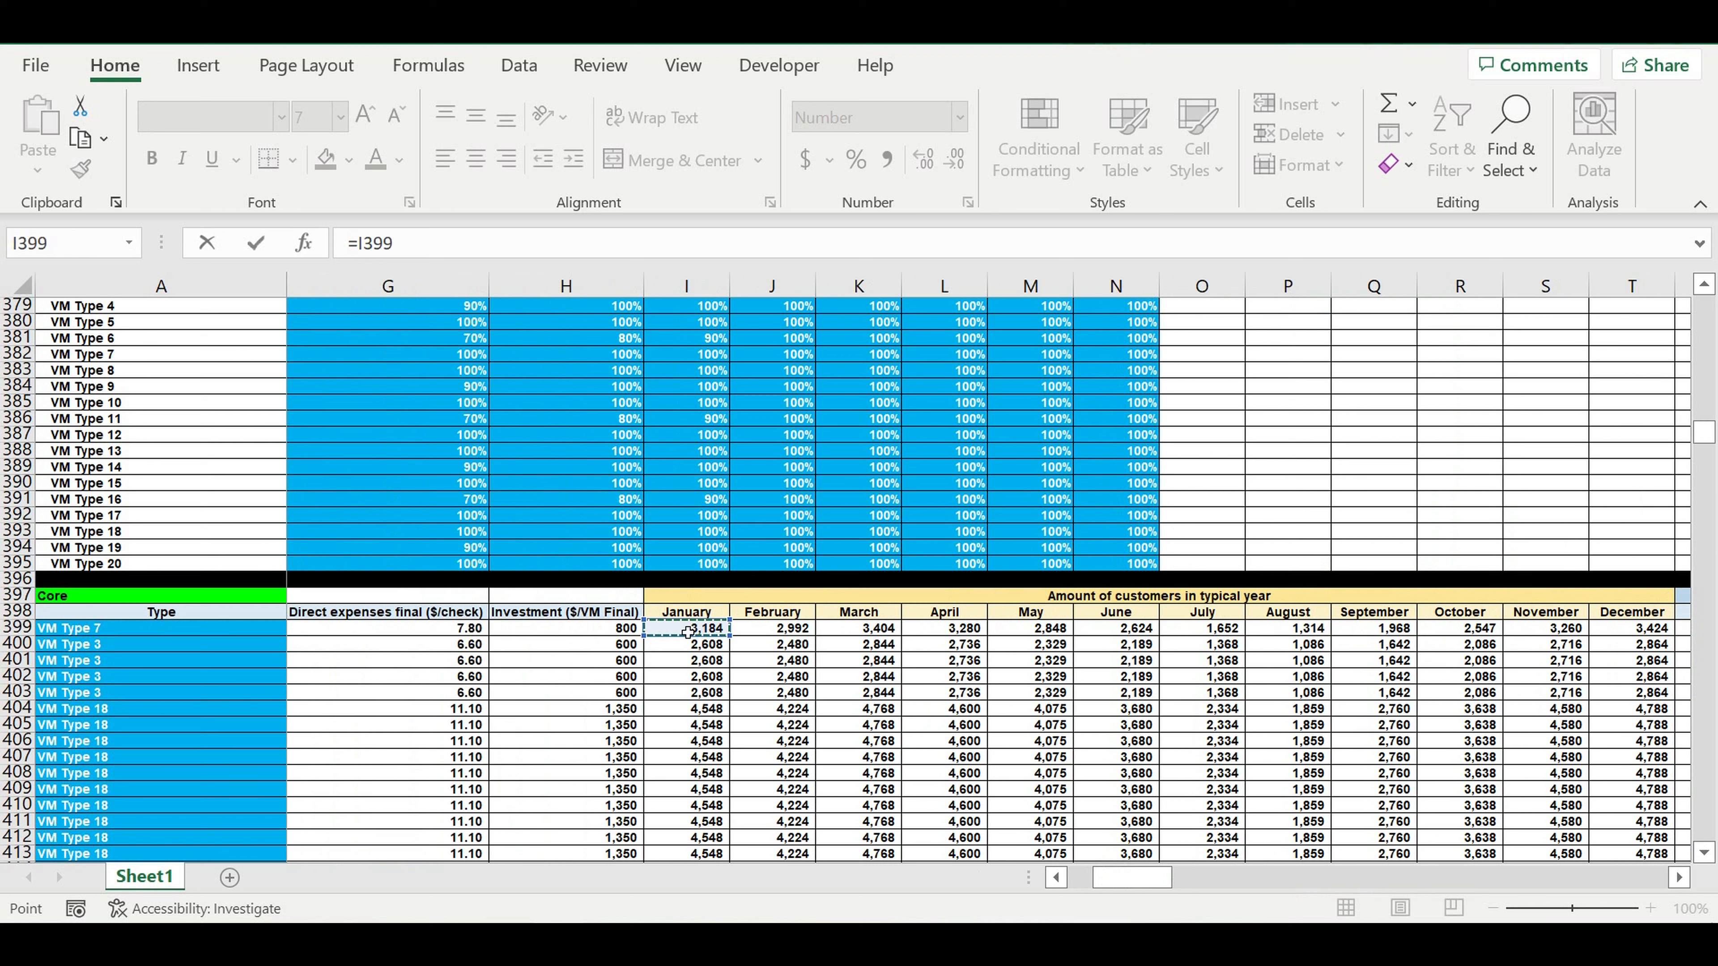
mouse_move(1117, 874)
left_mouse_down()
mouse_move(1148, 880)
mouse_move(1118, 880)
left_mouse_up()
key("Return")
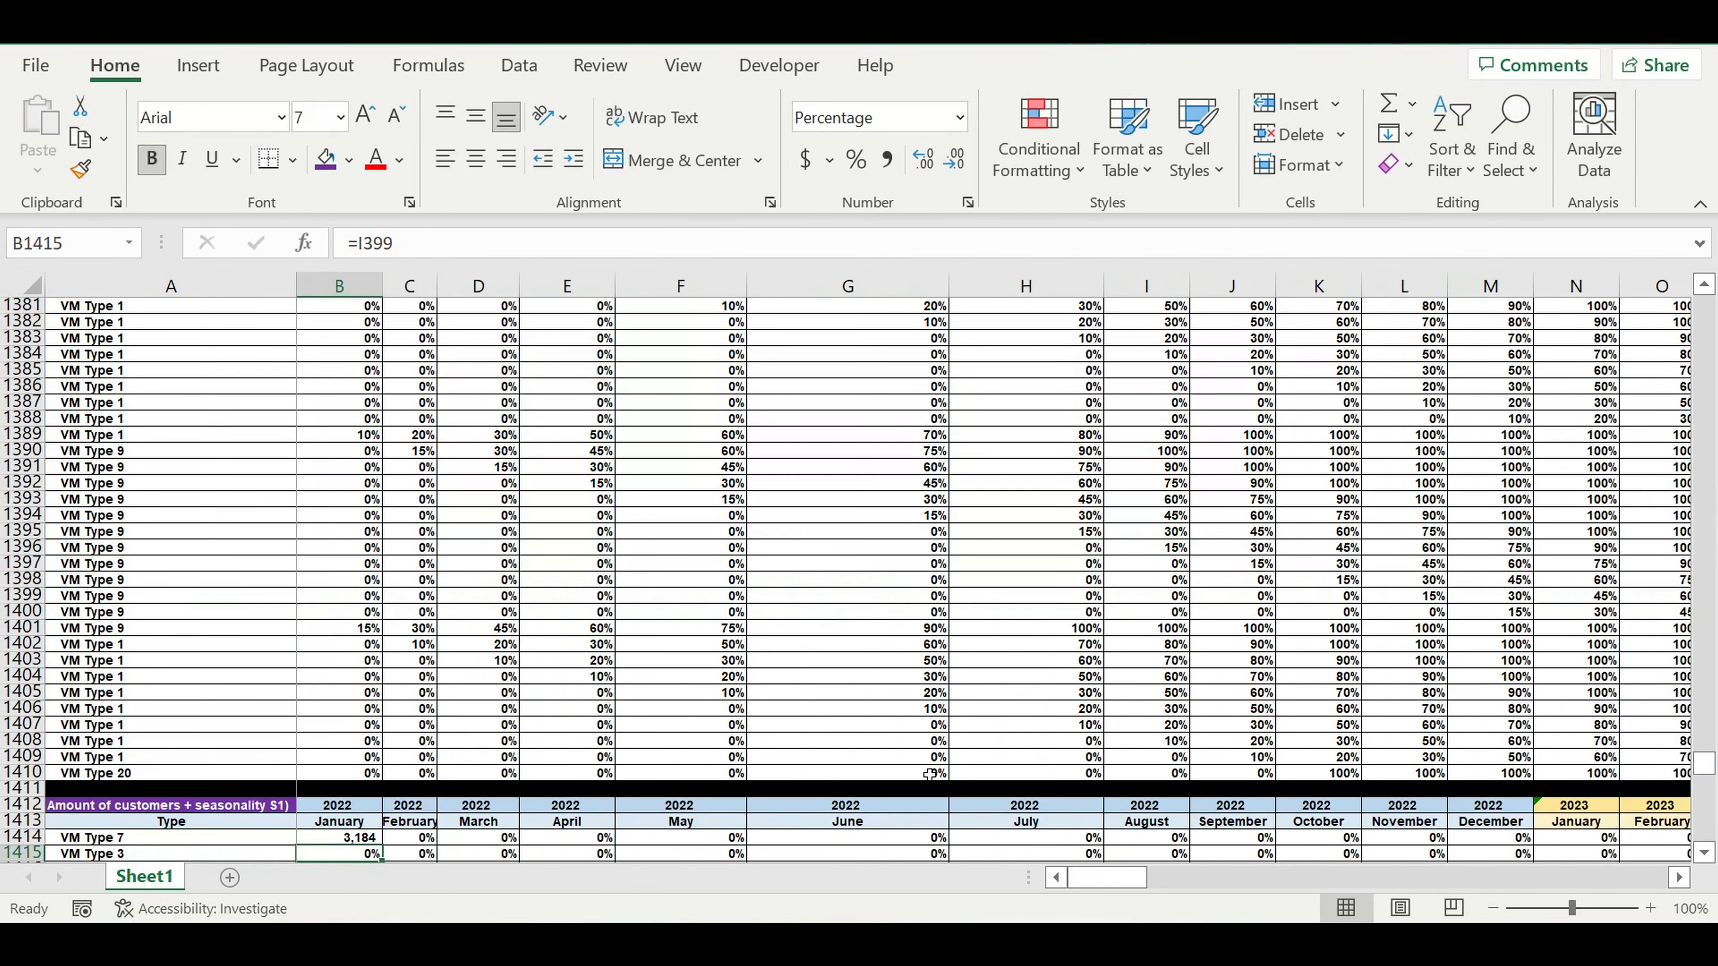
Fill the formula in B1414 across the VM Type 7 row through January 2023 in N1414.
scroll(646, 744, "down", 4)
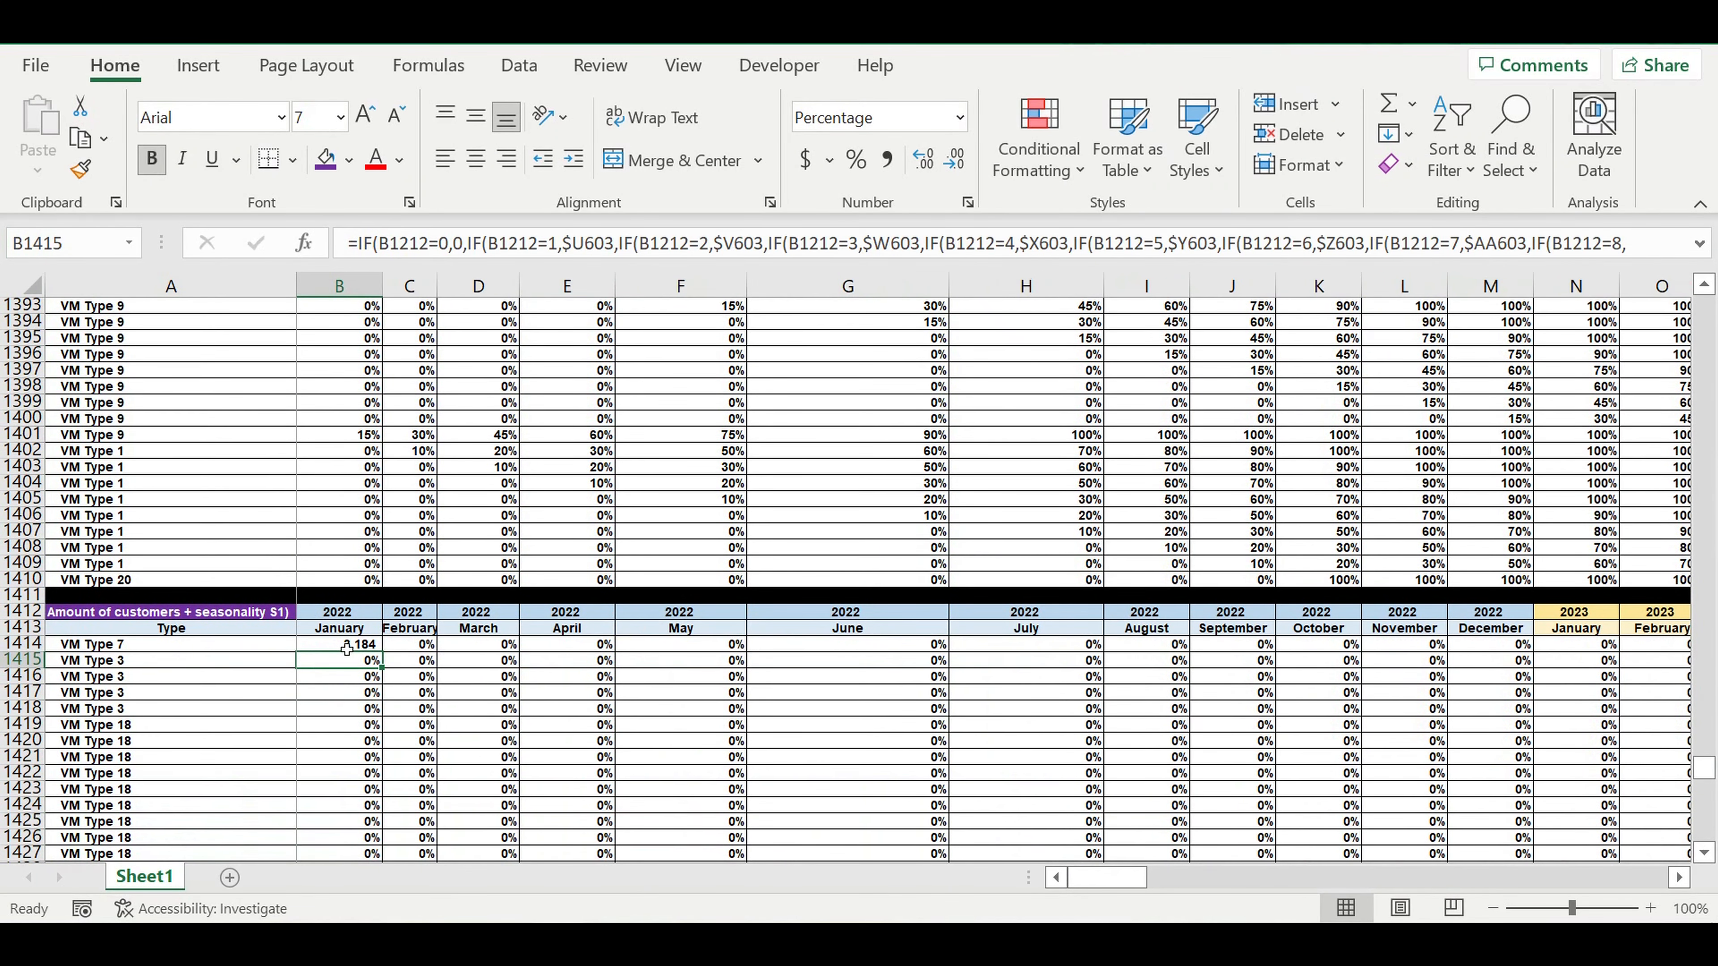
left_click(355, 645)
left_click_drag(382, 652, 1594, 726)
left_click(1573, 708)
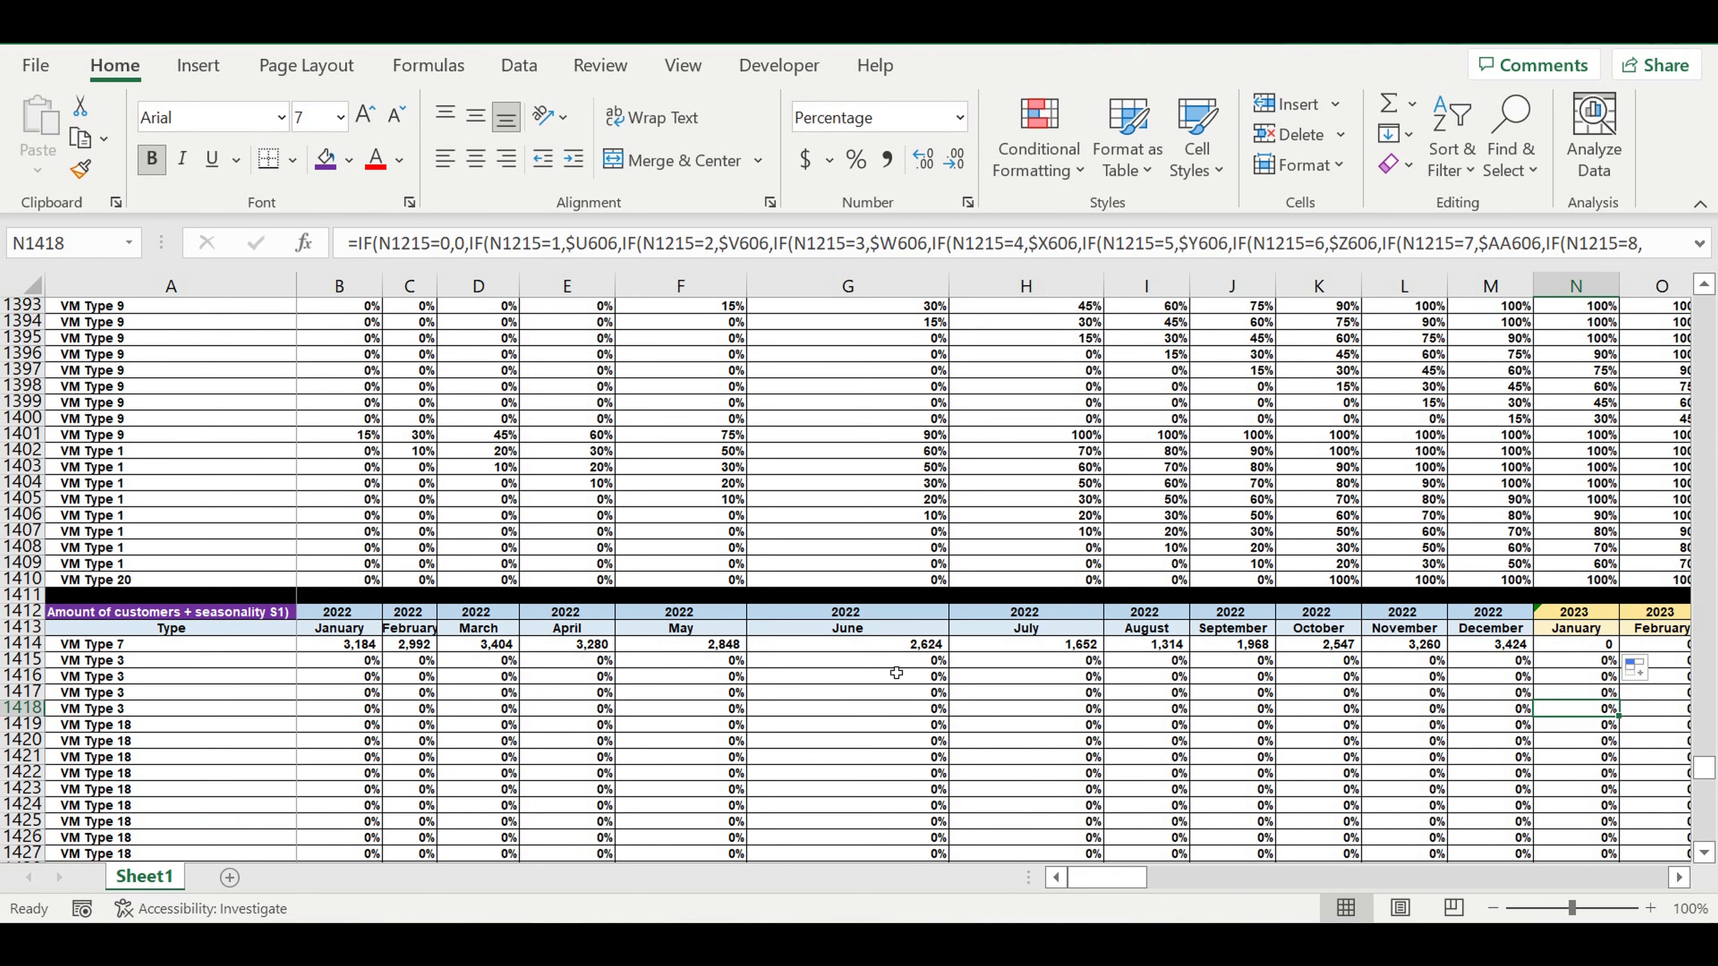
Replace the formula in the January 2023 cell N1414 with a link to January 2022, =B1414.
left_click(1591, 650)
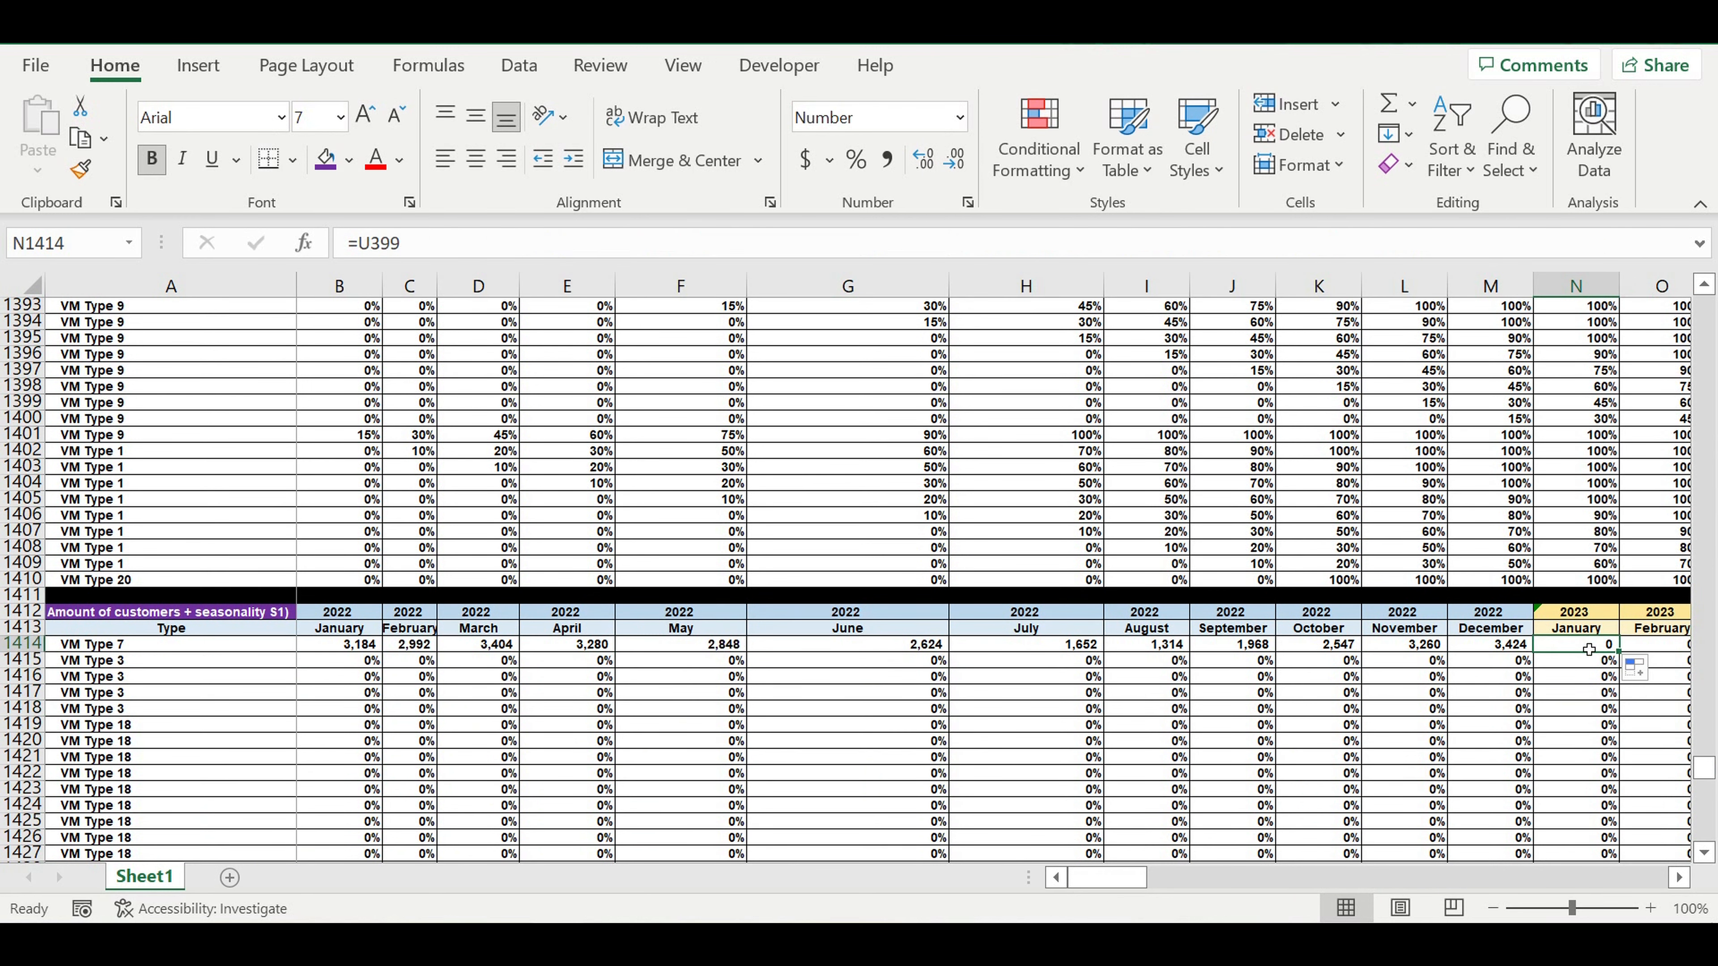
type("=")
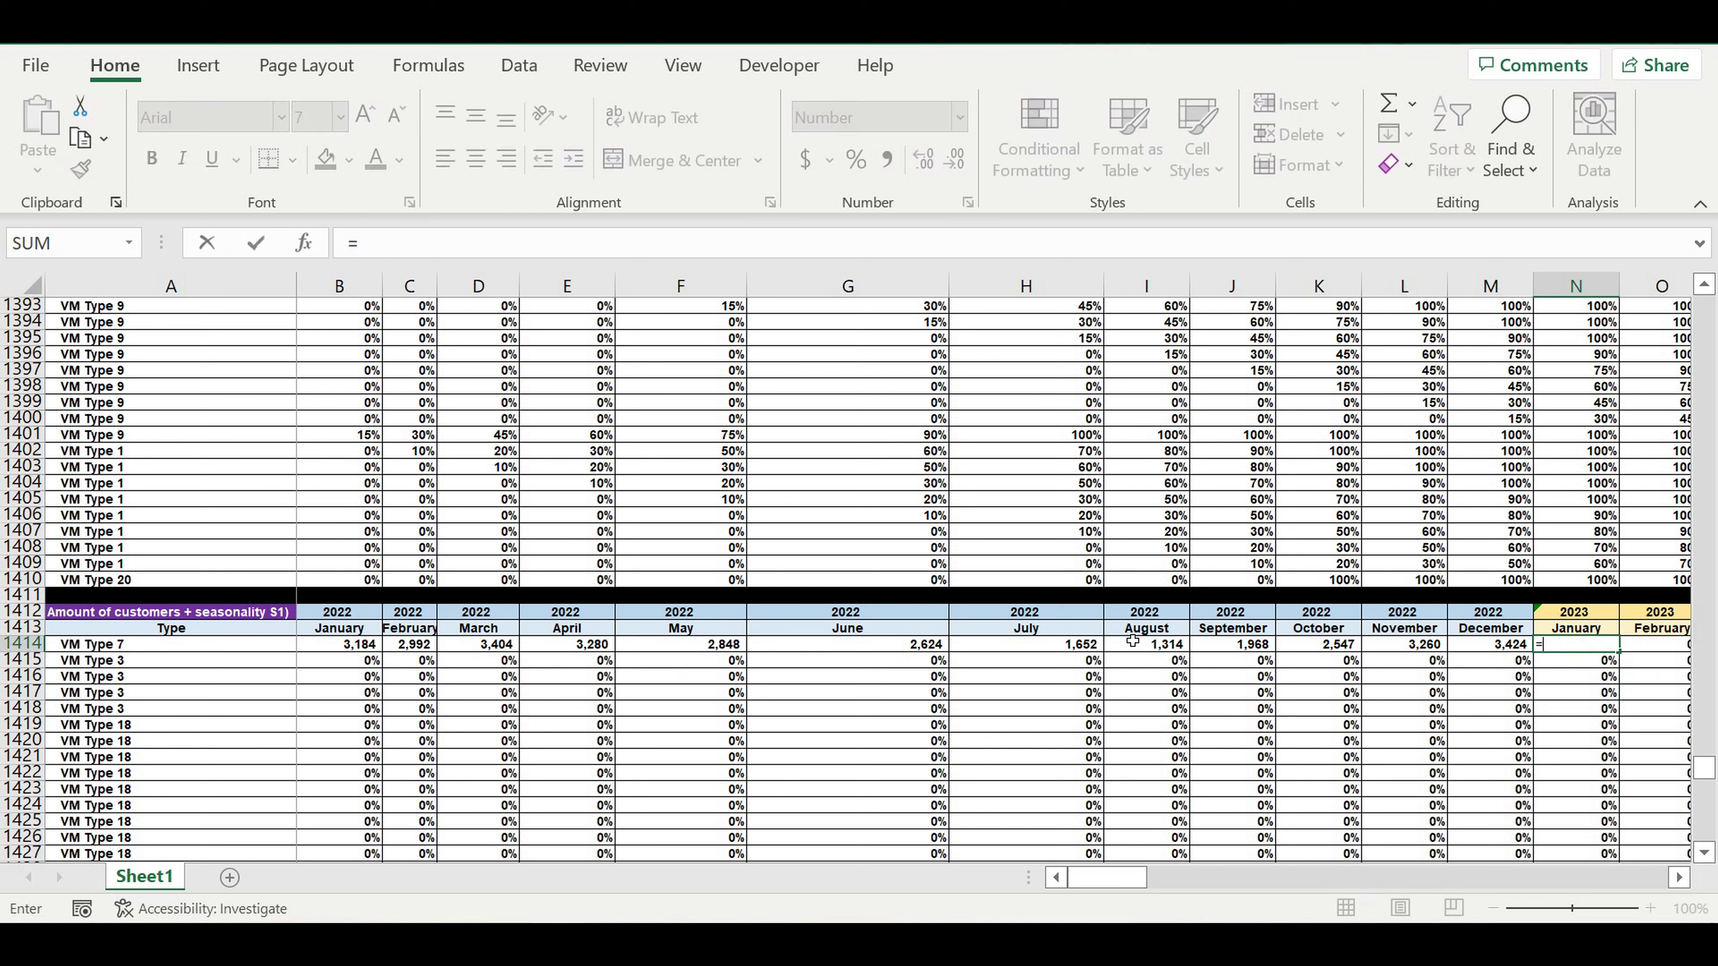
left_click(349, 648)
key("Return")
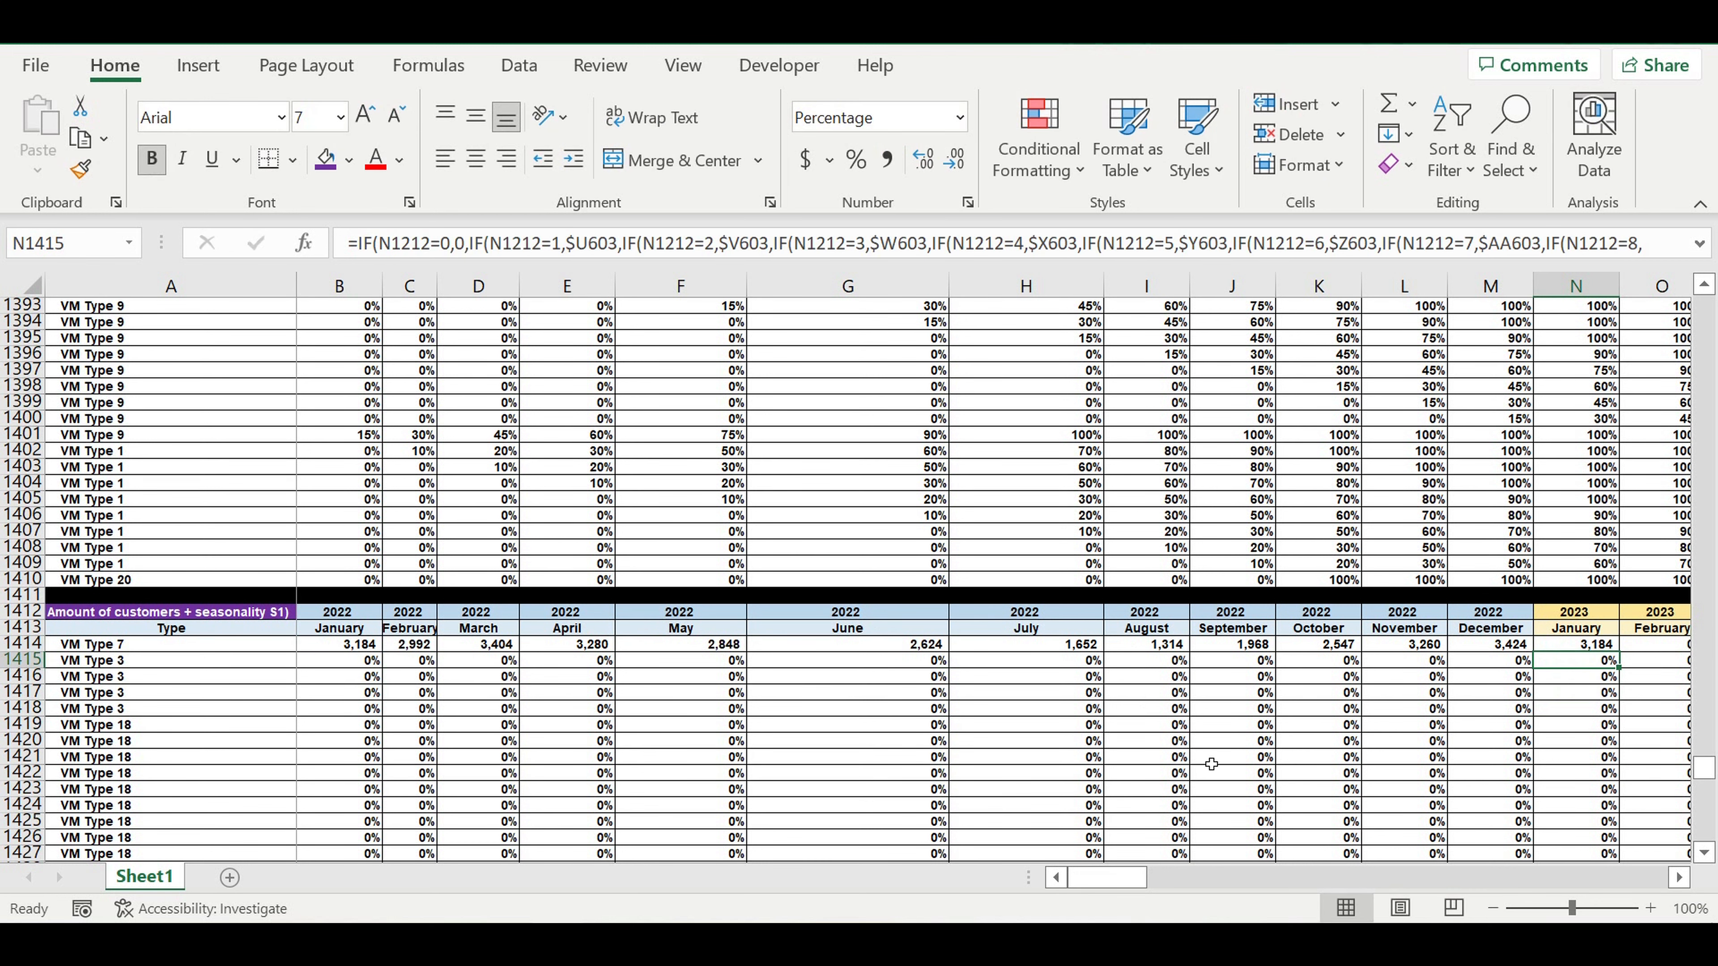
Fill the 2022 monthly formulas in B1414:M1414 down all VM rows to row 1613.
left_click(1212, 764)
left_click_drag(352, 653, 1513, 827)
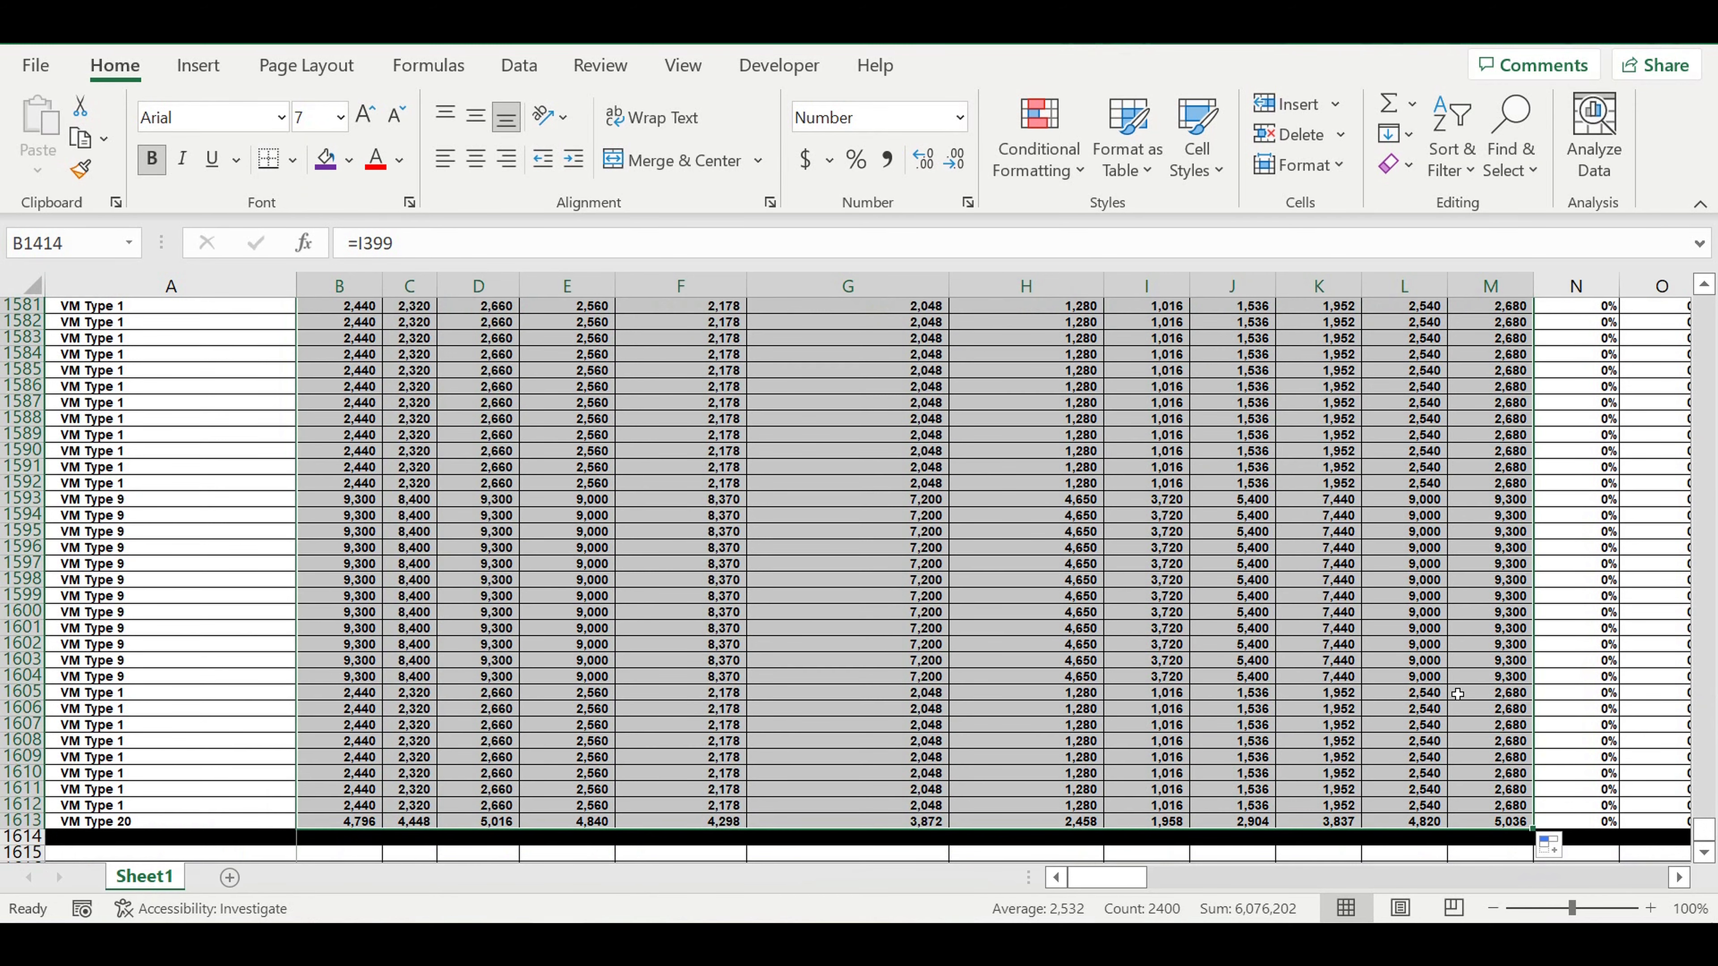
Fill the January 2023 formula in N1414 down to row 1613 and across all remaining months to column DQ.
scroll(1458, 694, "up", 9)
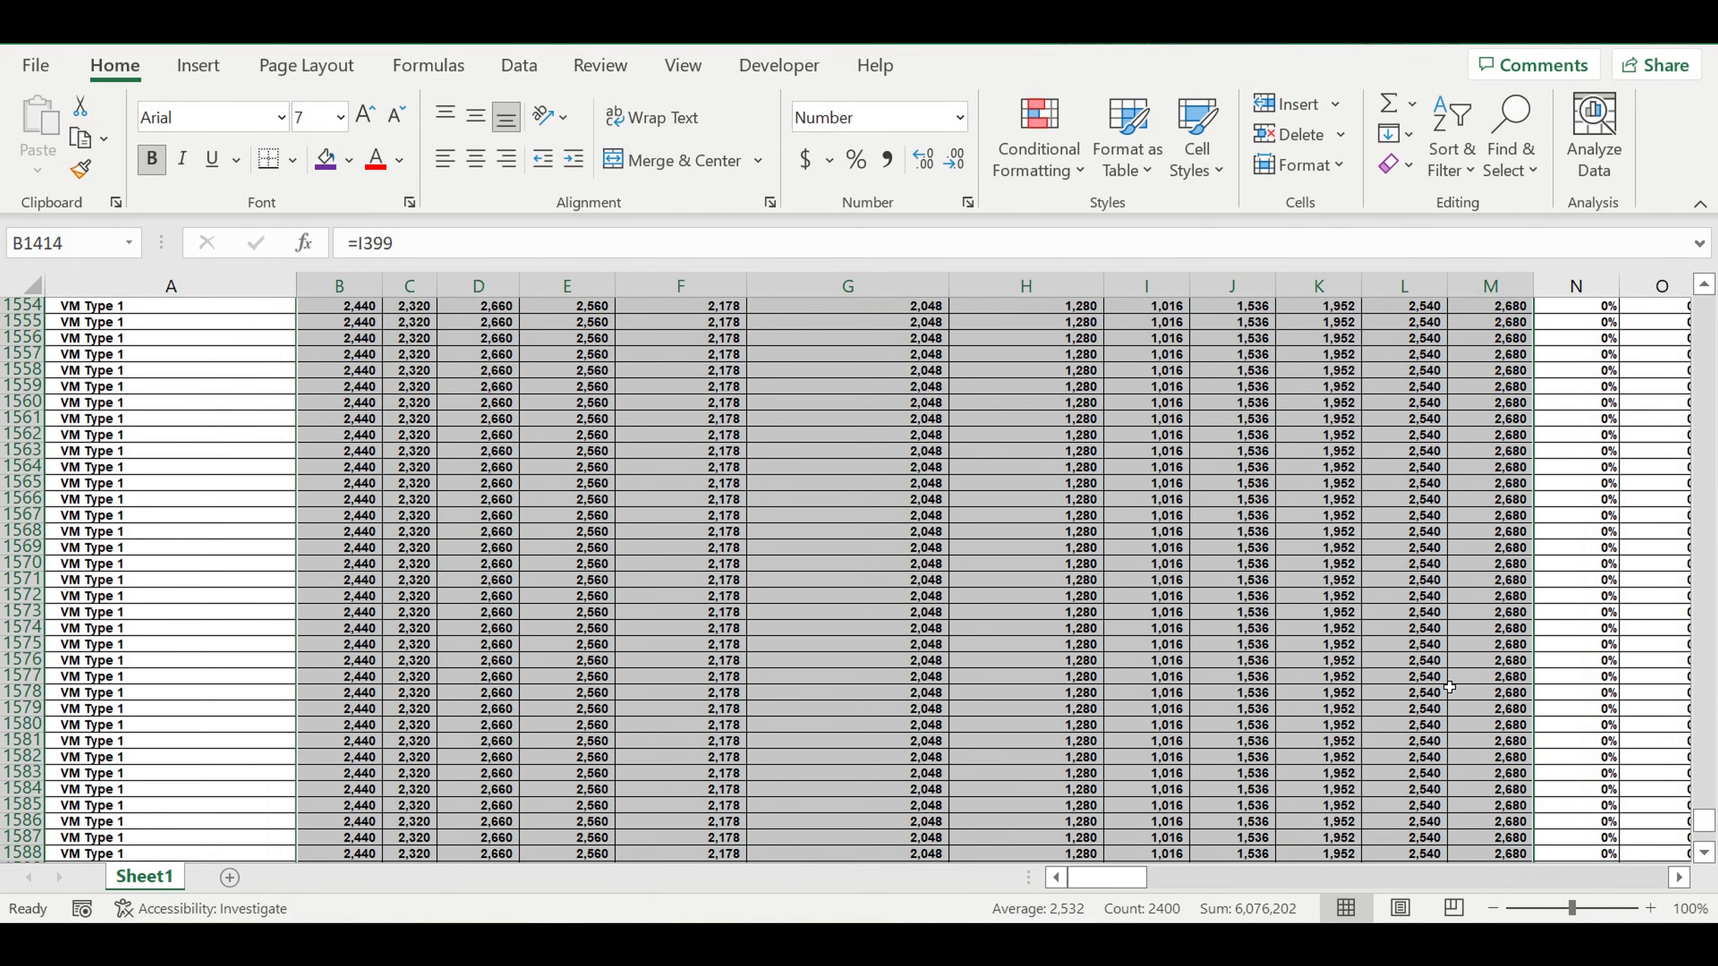
scroll(1466, 660, "up", 19)
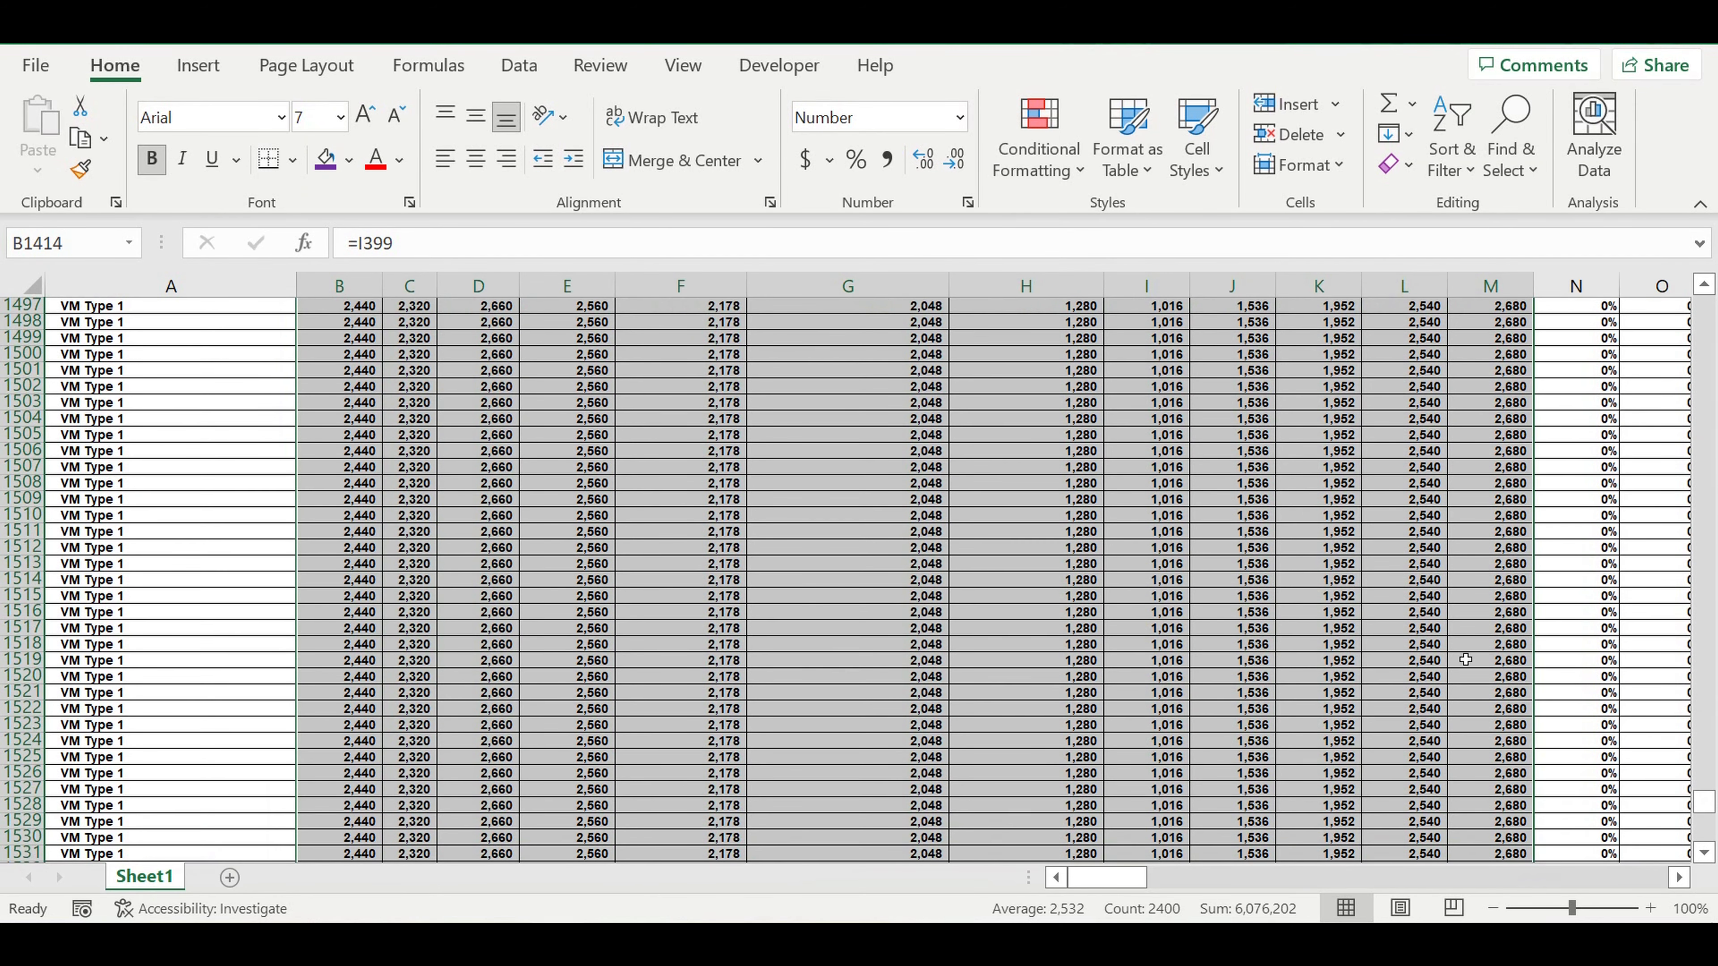
scroll(1466, 660, "up", 20)
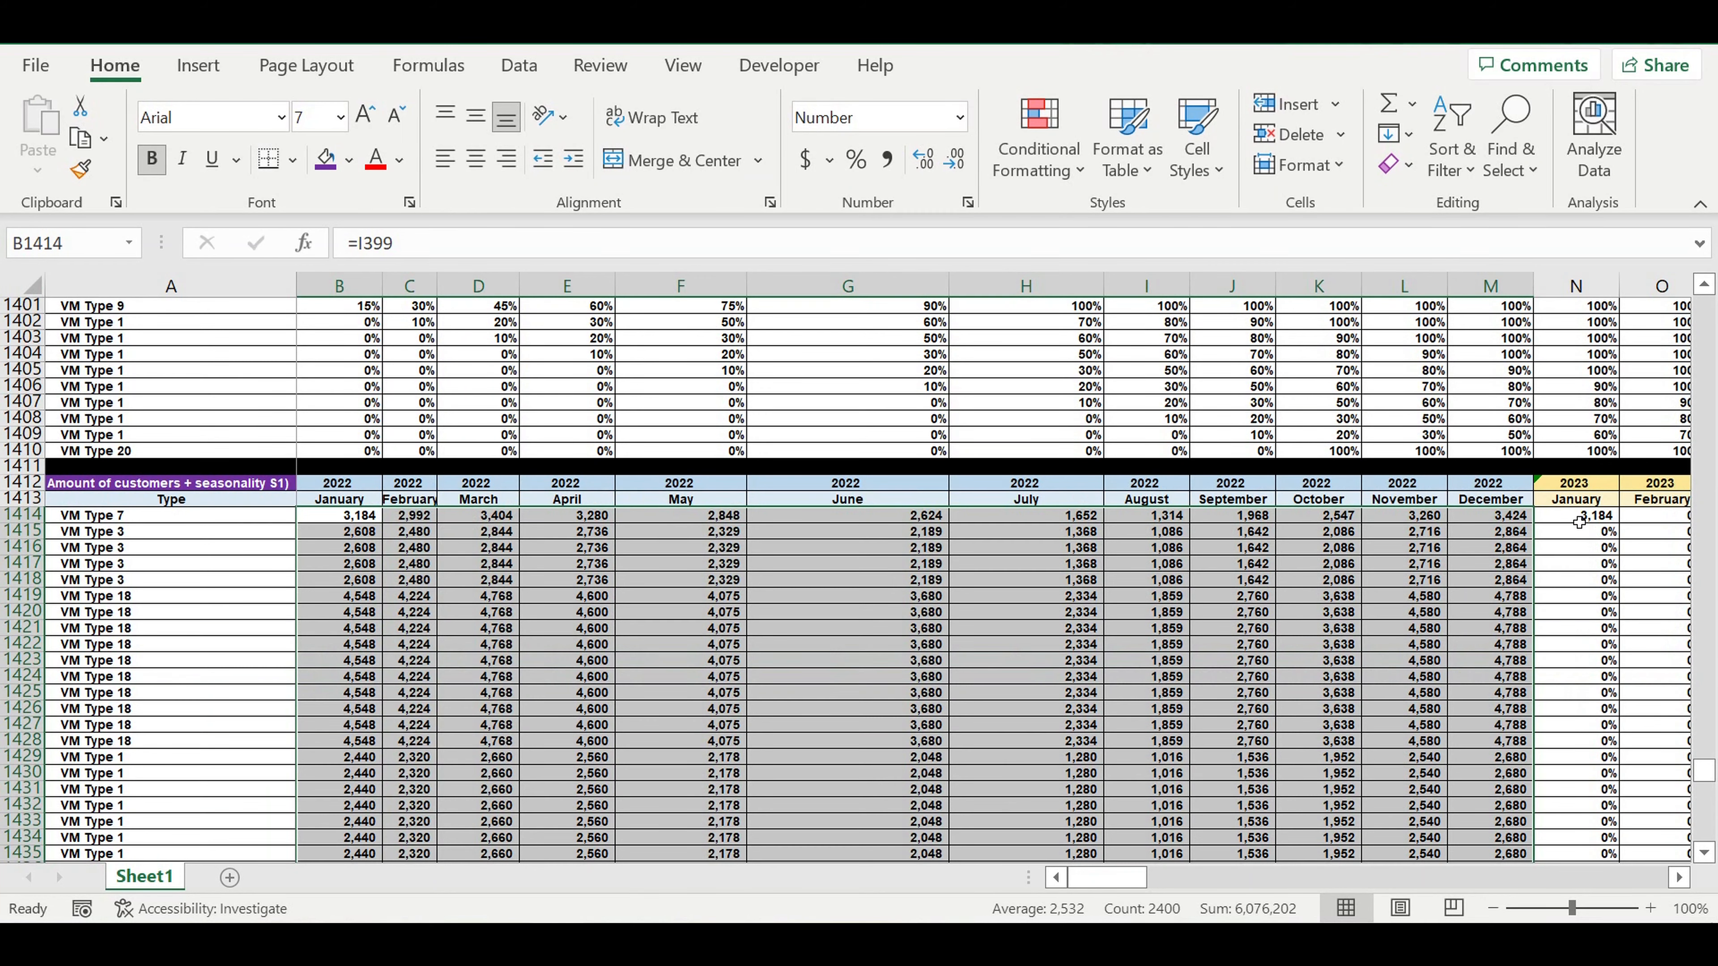
left_click(1580, 515)
left_click(1680, 877)
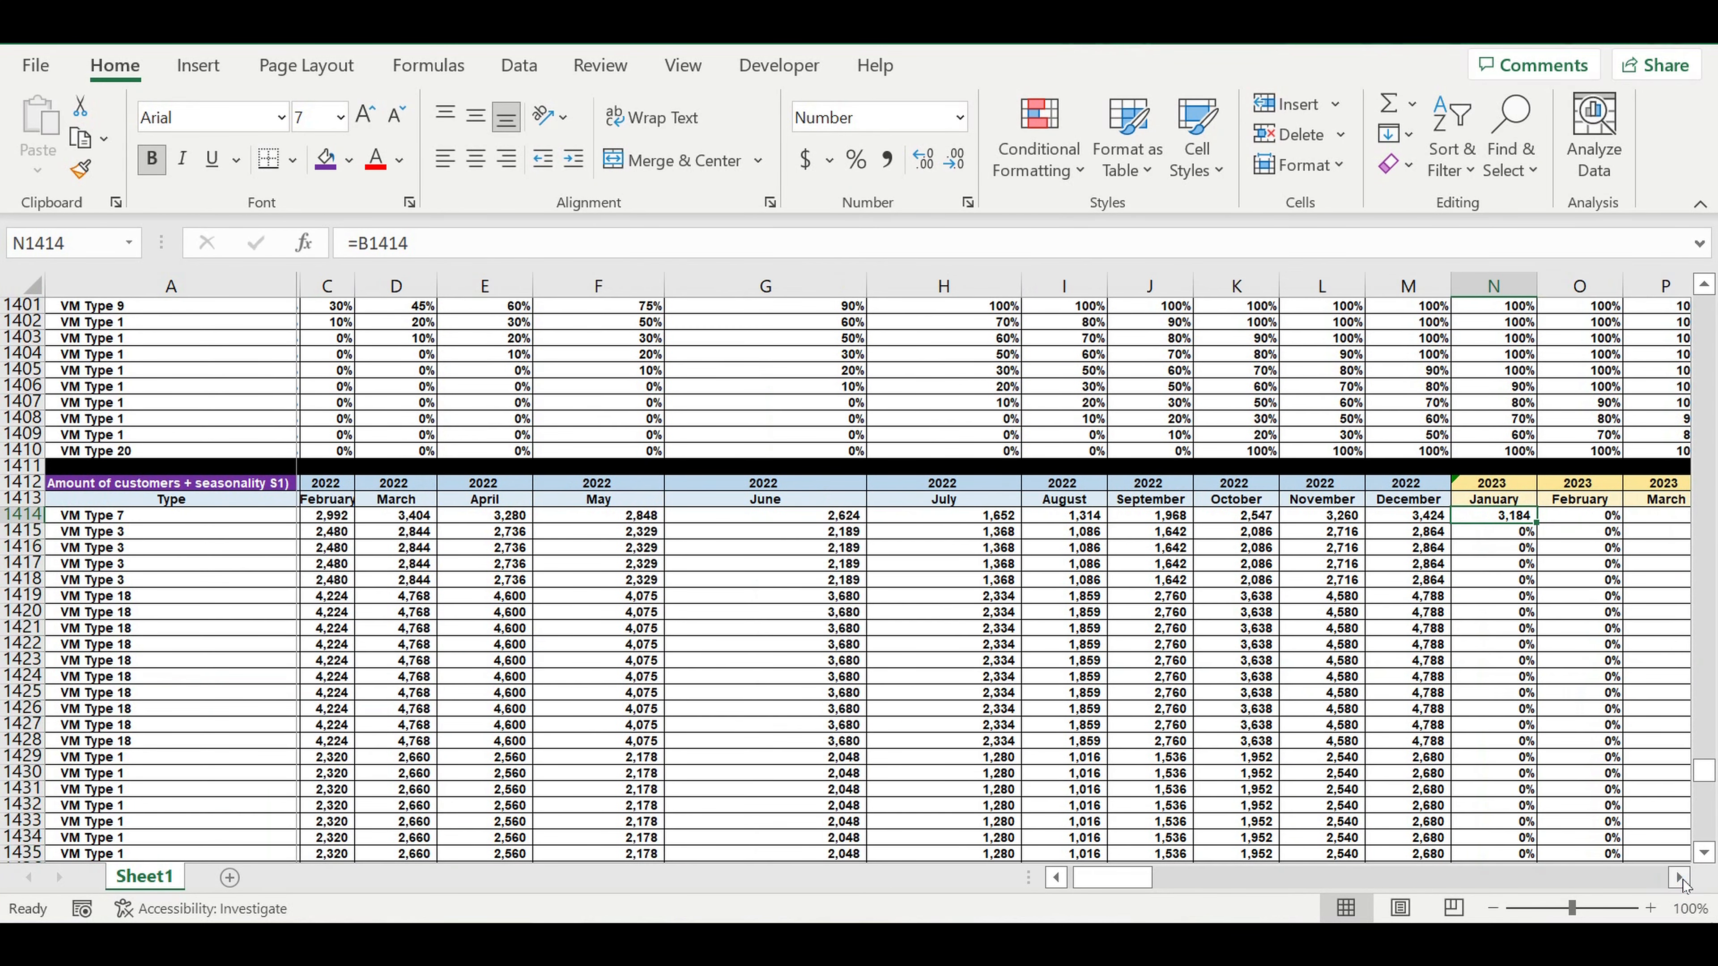
left_click_drag(1309, 534, 1245, 824)
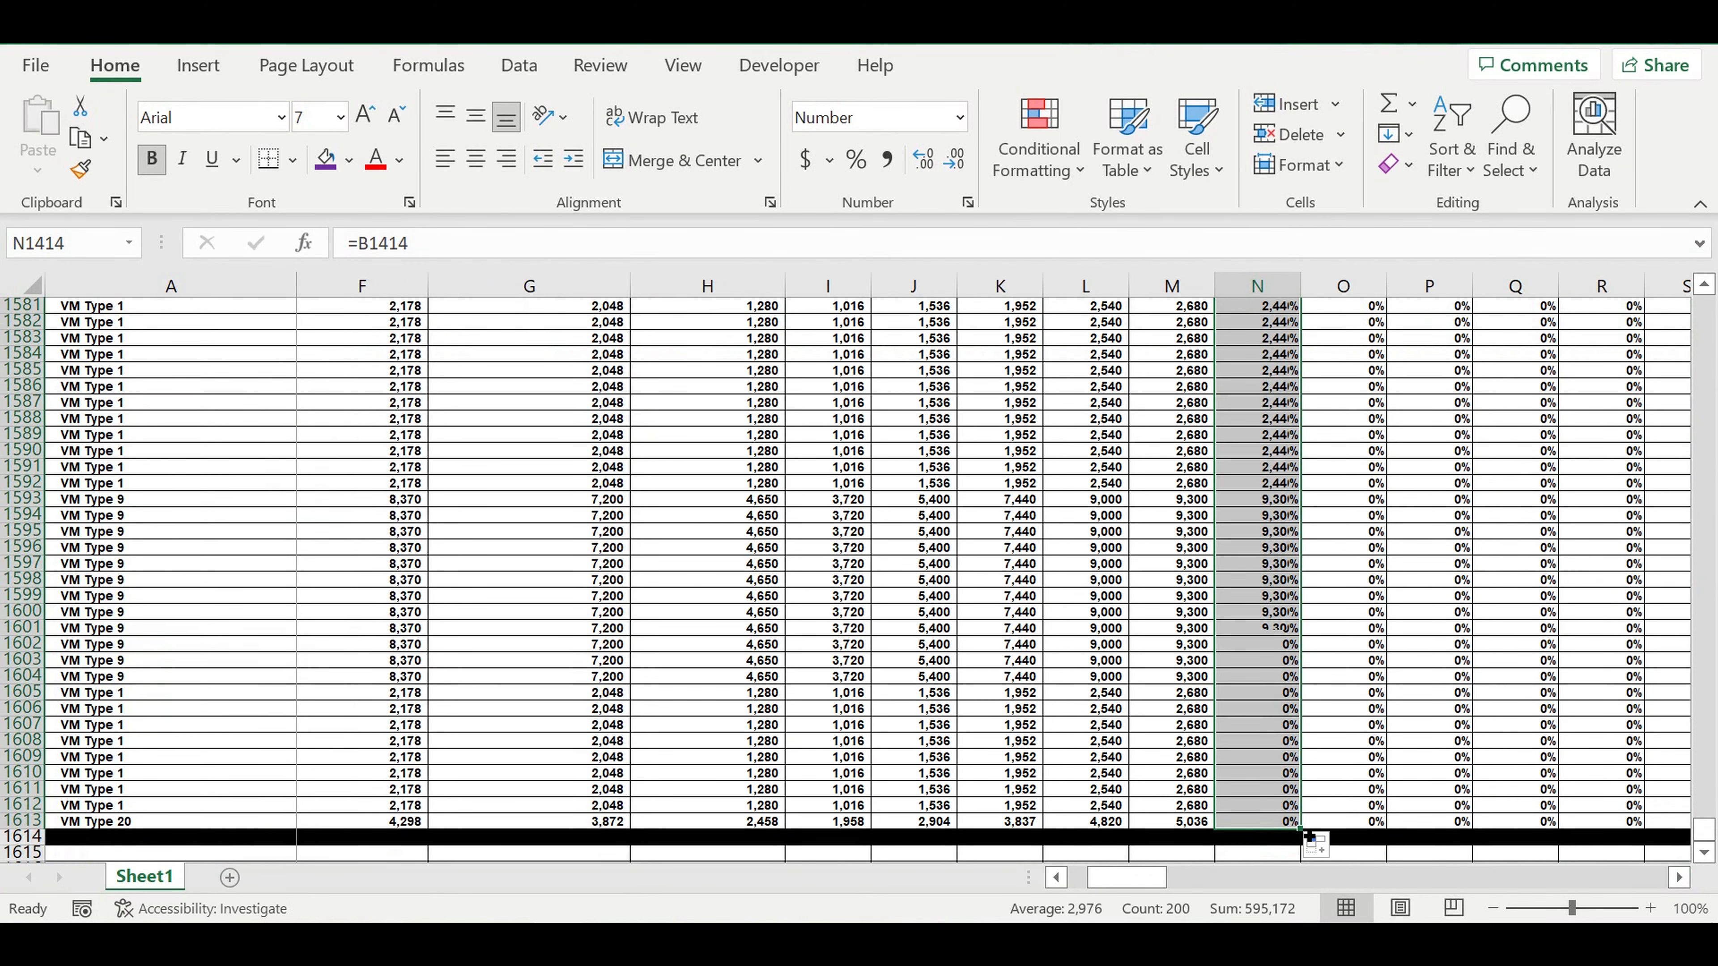
scroll(1299, 826, "right", 5)
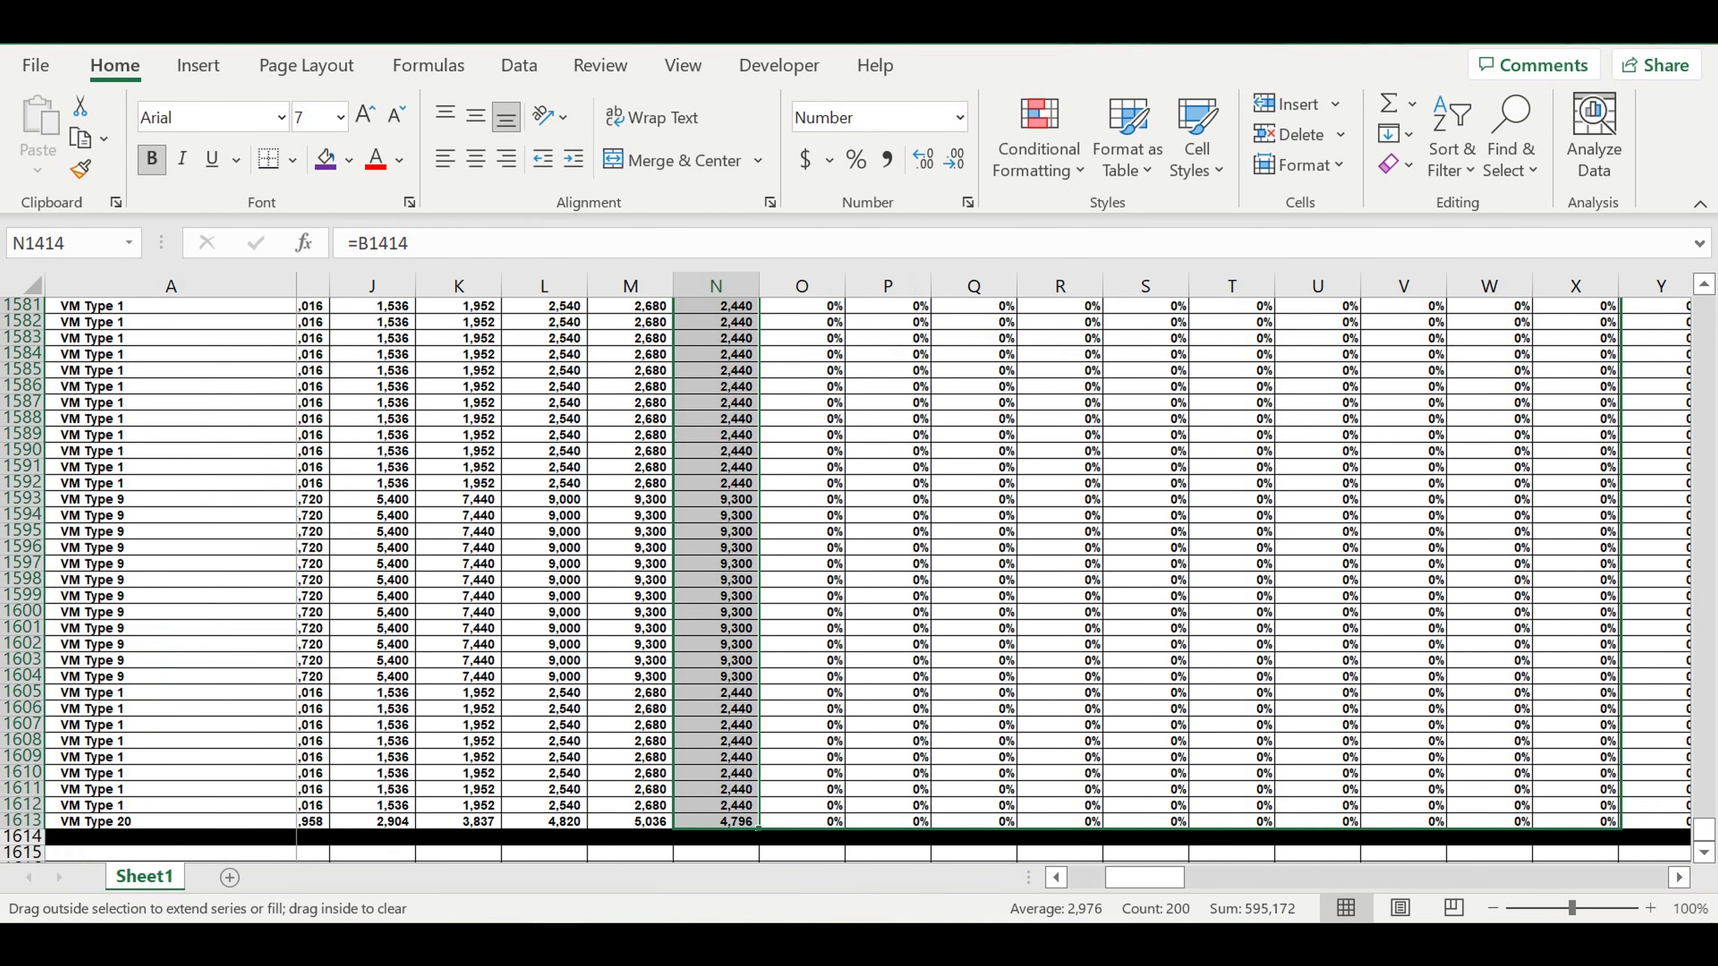
scroll(994, 562, "right", 15)
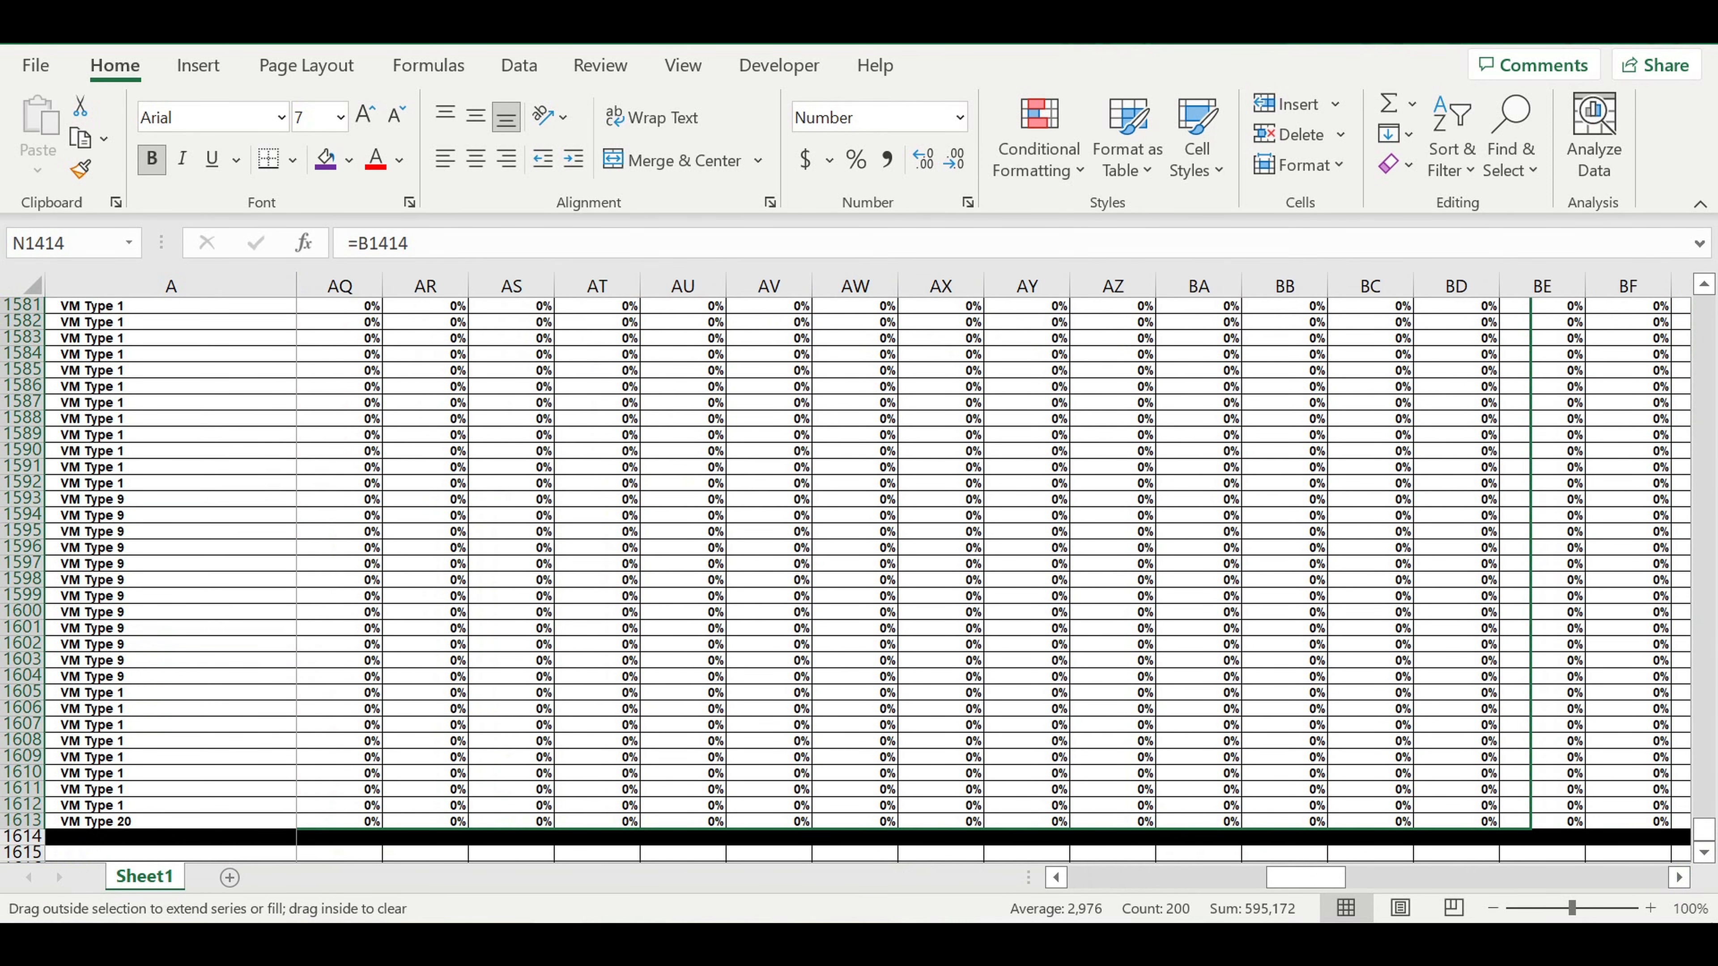
scroll(995, 562, "right", 3)
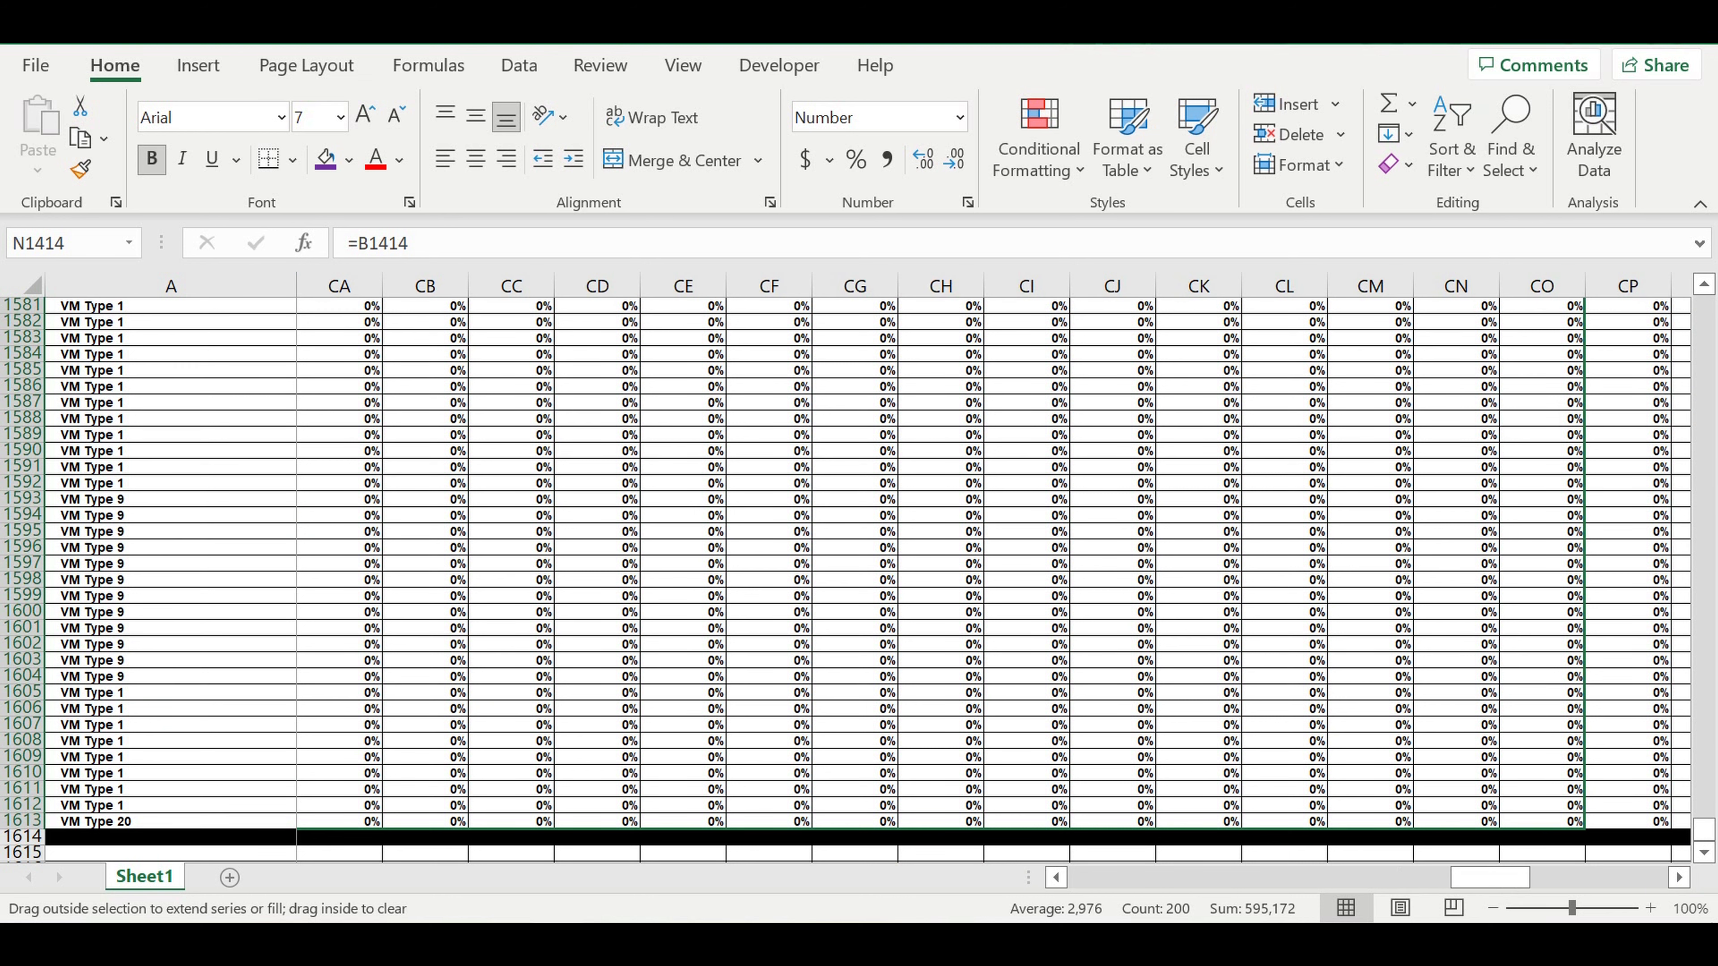
scroll(994, 562, "right", 9)
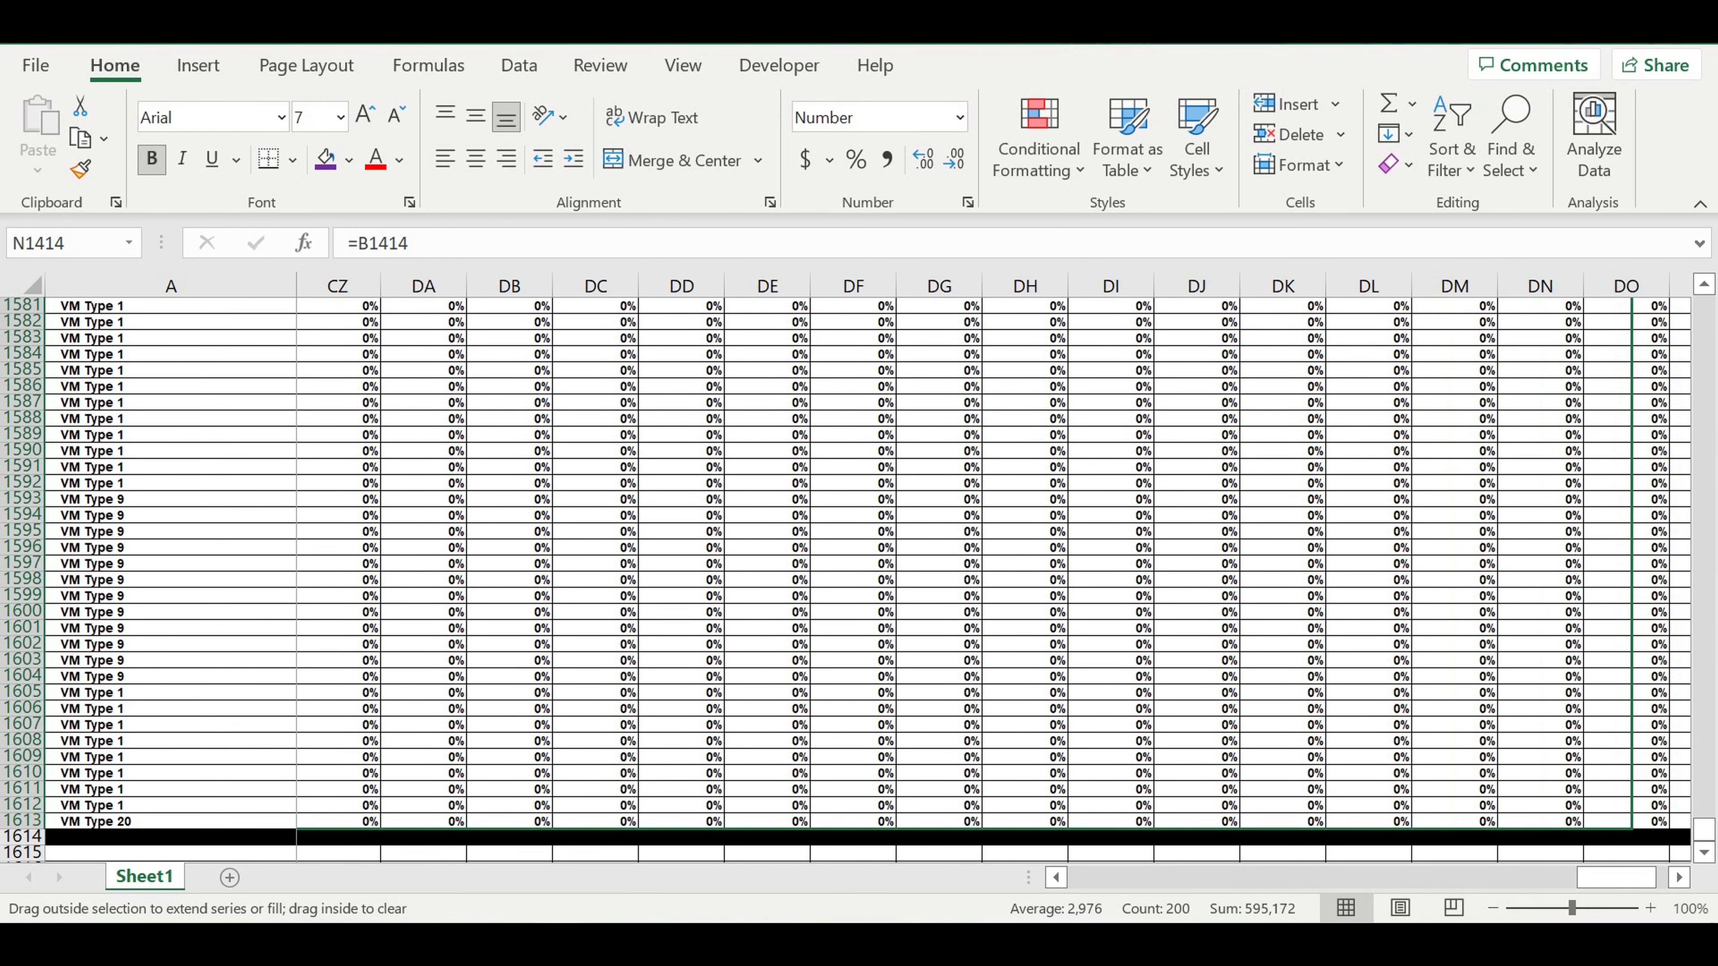
left_click_drag(1538, 761, 1433, 724)
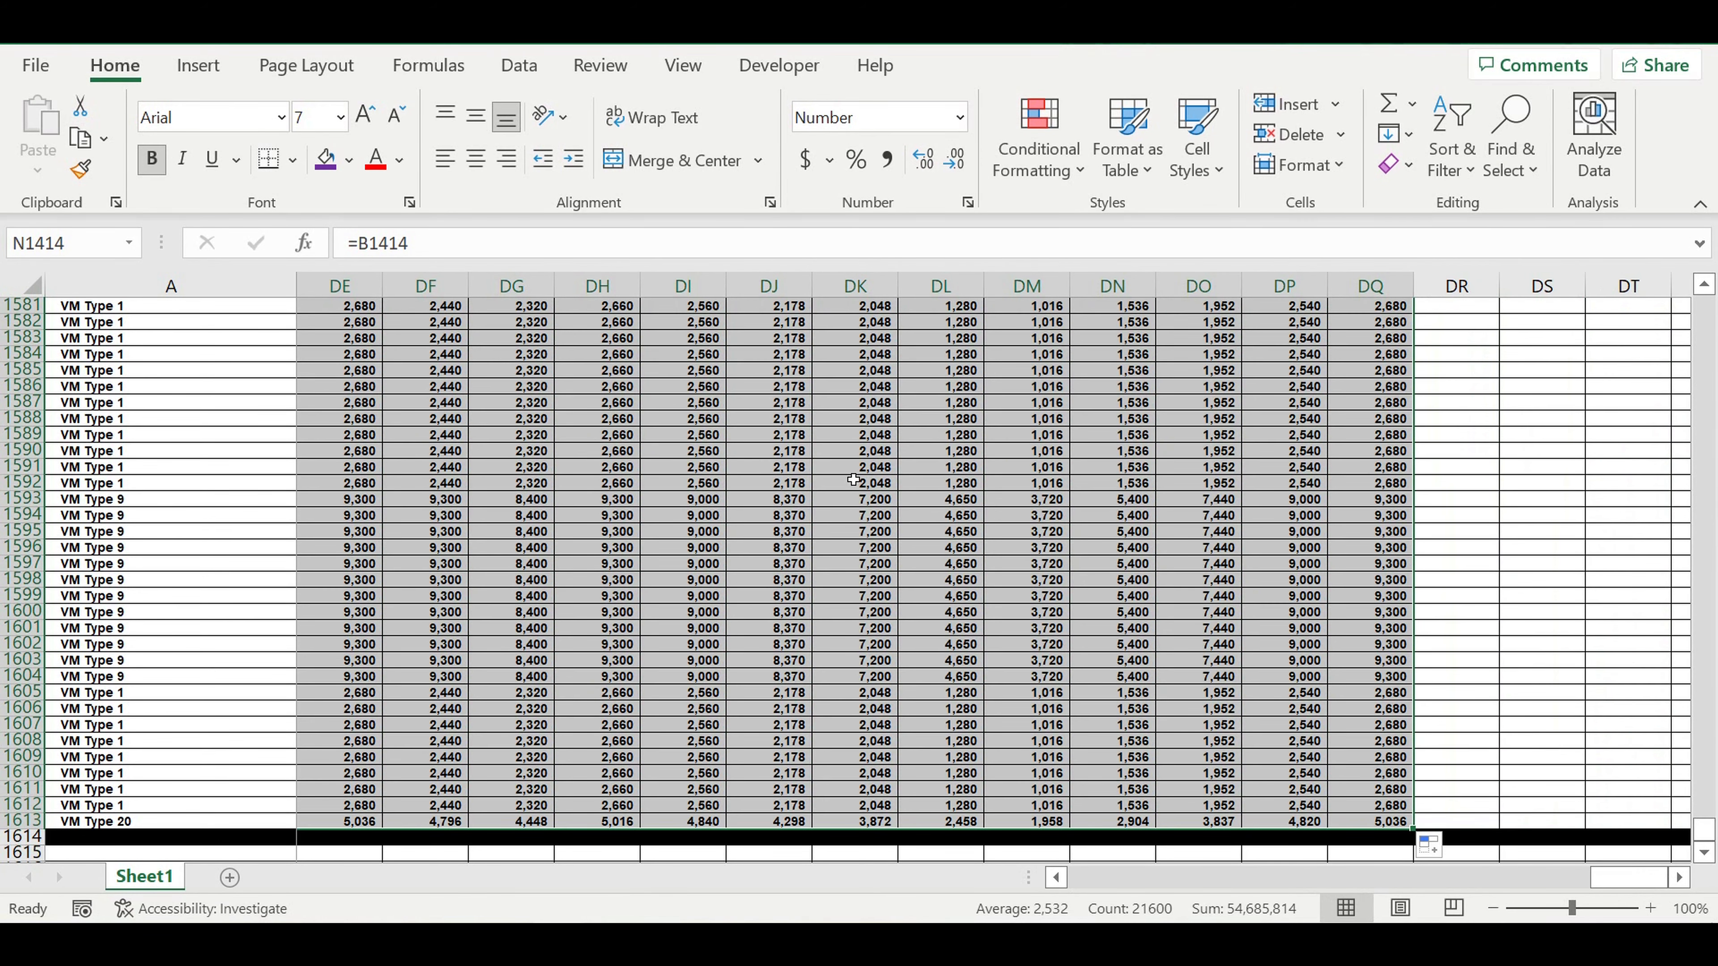
Copy the whole S1 customer table with its black separator, rows 1412 to 1614, and paste it at A1615.
left_click(875, 532)
left_click_drag(1623, 880, 934, 861)
scroll(727, 672, "up", 20)
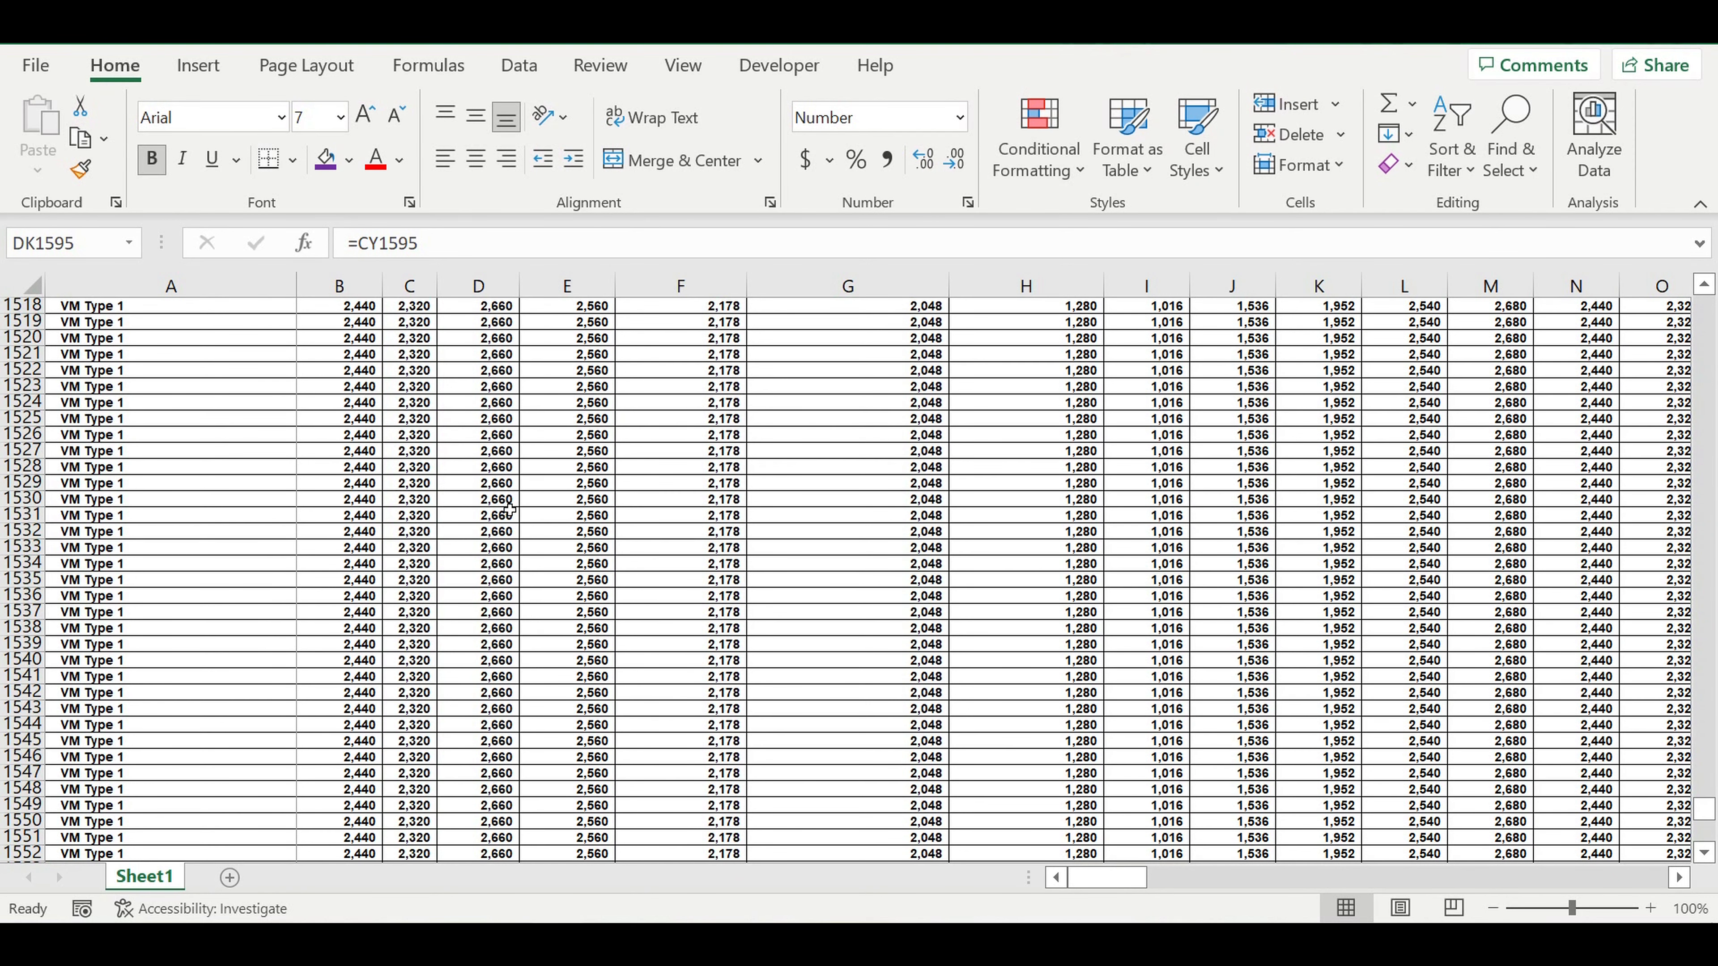
scroll(499, 501, "up", 1)
scroll(498, 501, "up", 16)
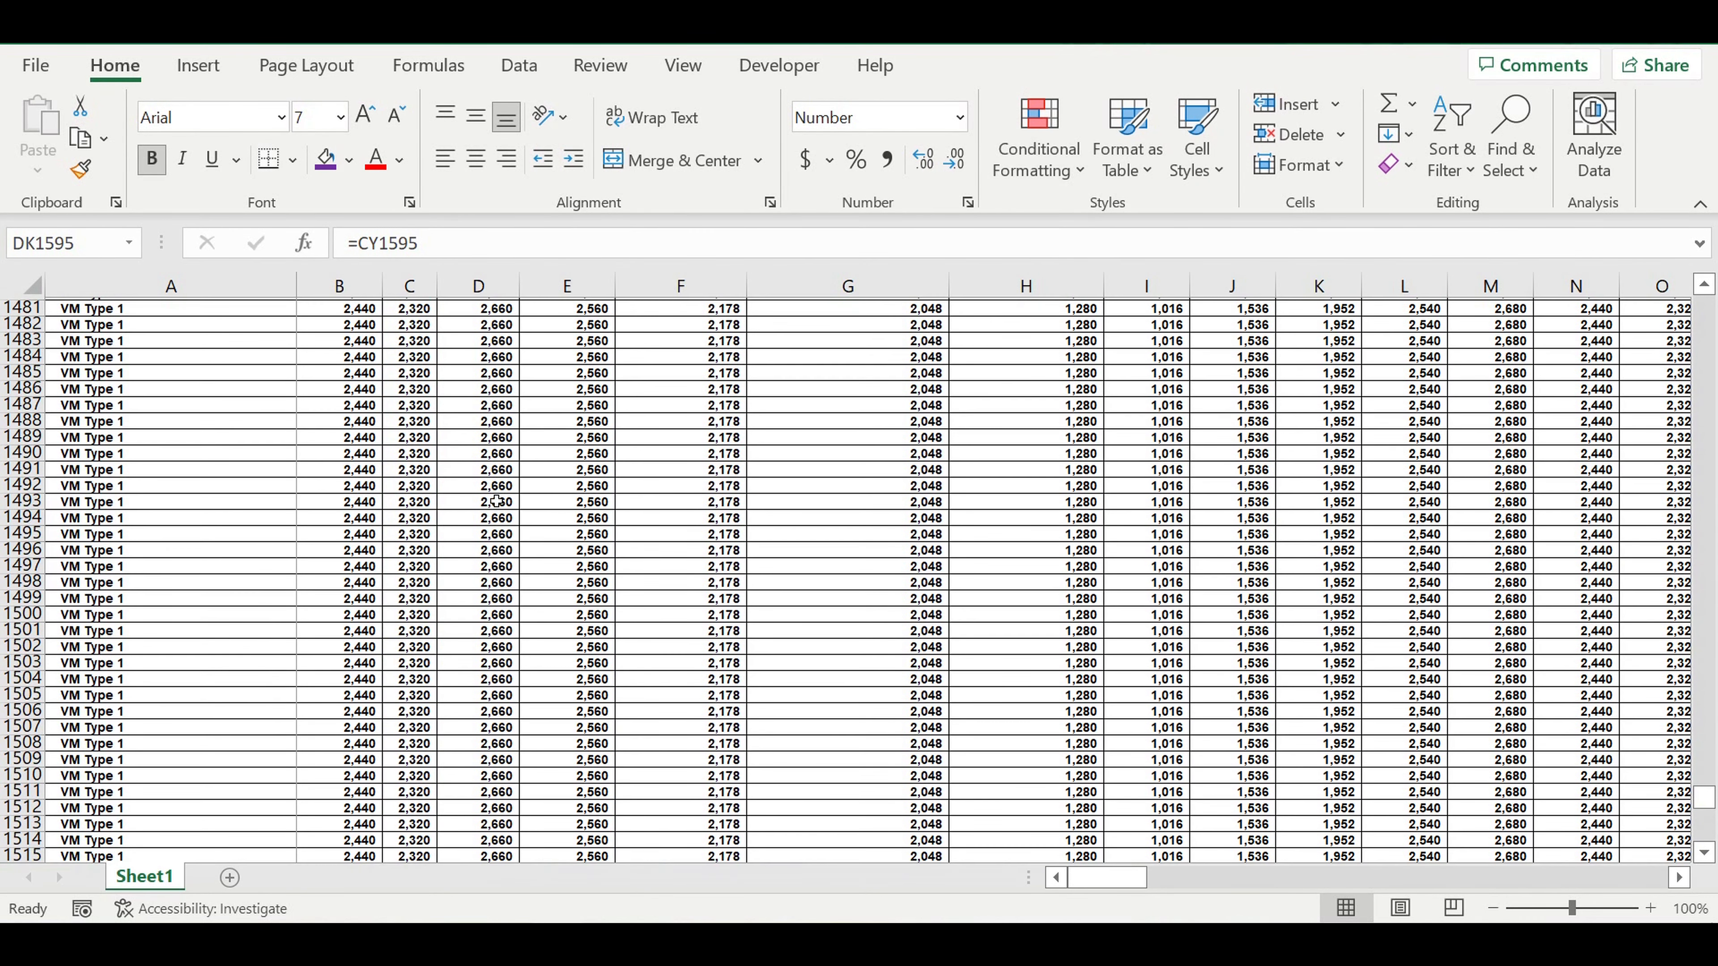
scroll(493, 499, "up", 18)
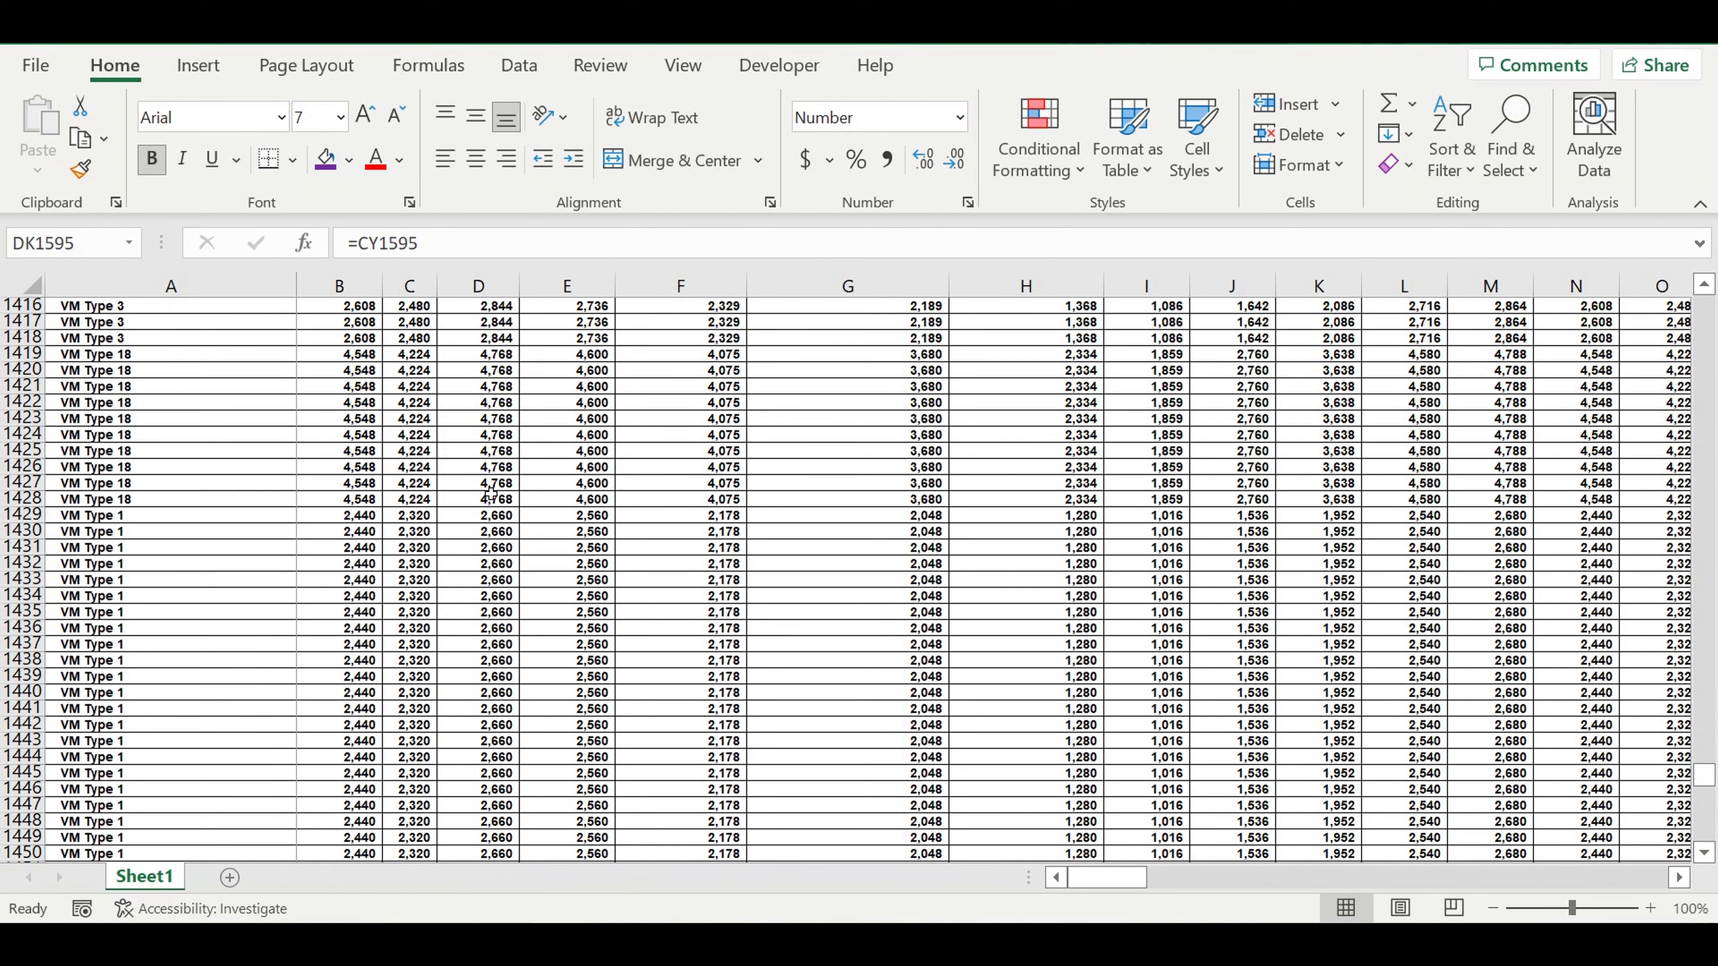
scroll(491, 494, "up", 9)
left_click(926, 500)
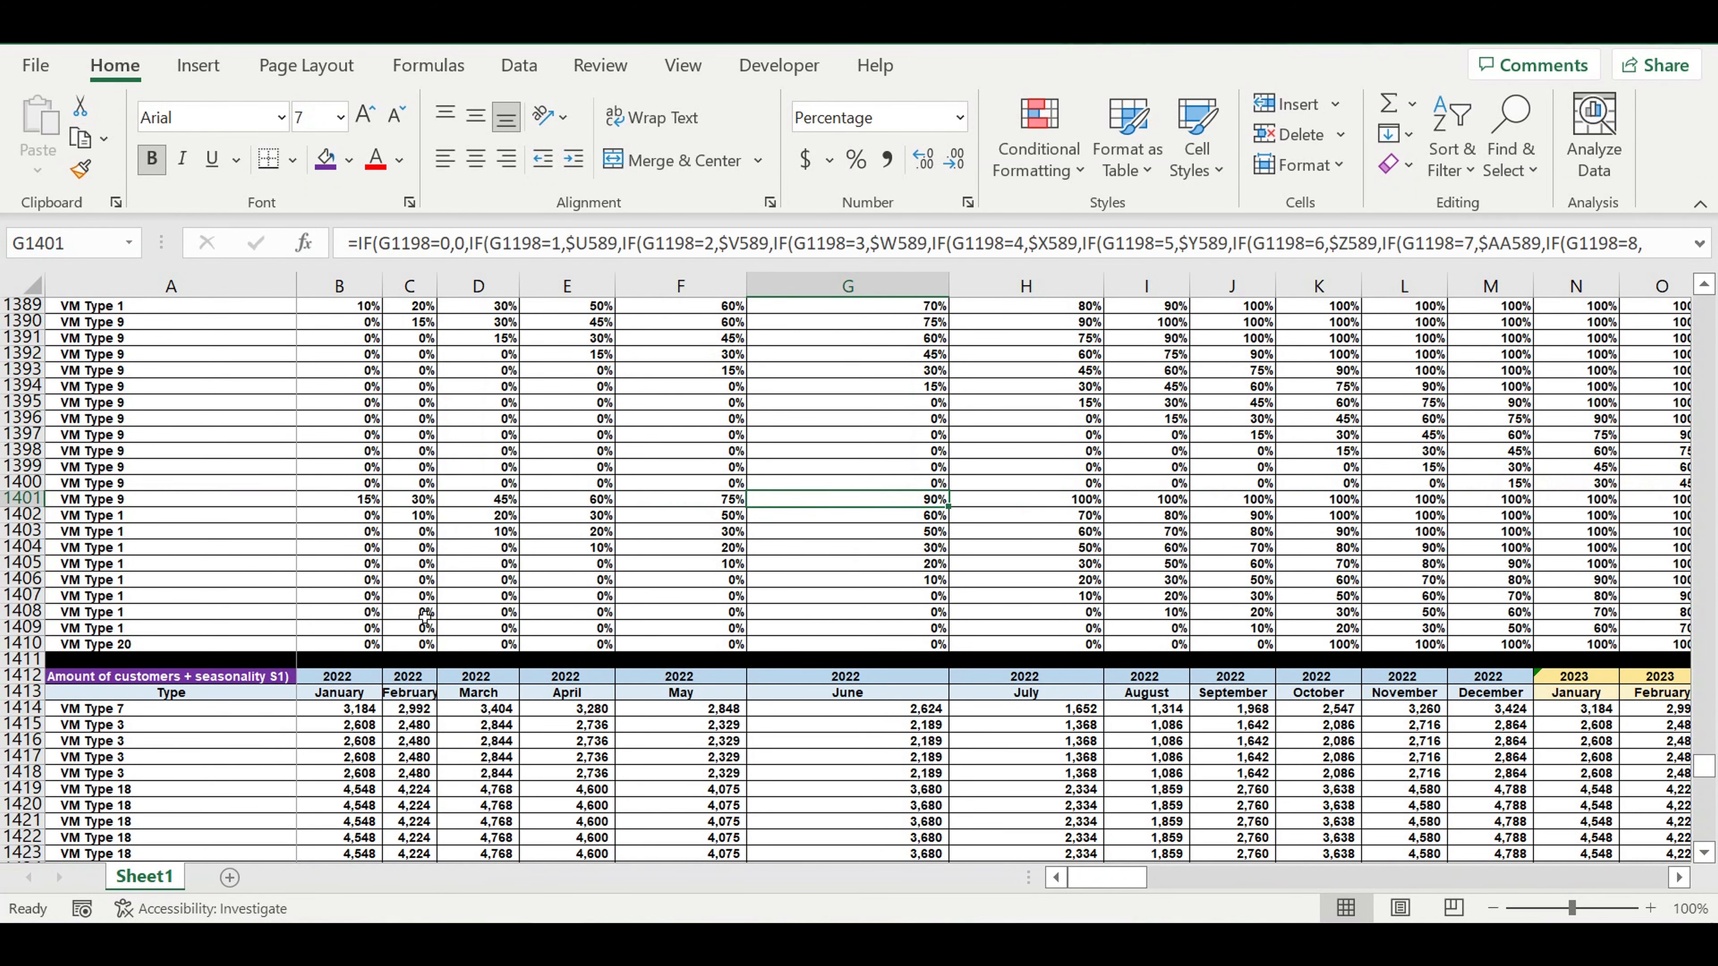
scroll(426, 606, "down", 4)
scroll(426, 606, "down", 2)
left_click_drag(33, 389, 16, 837)
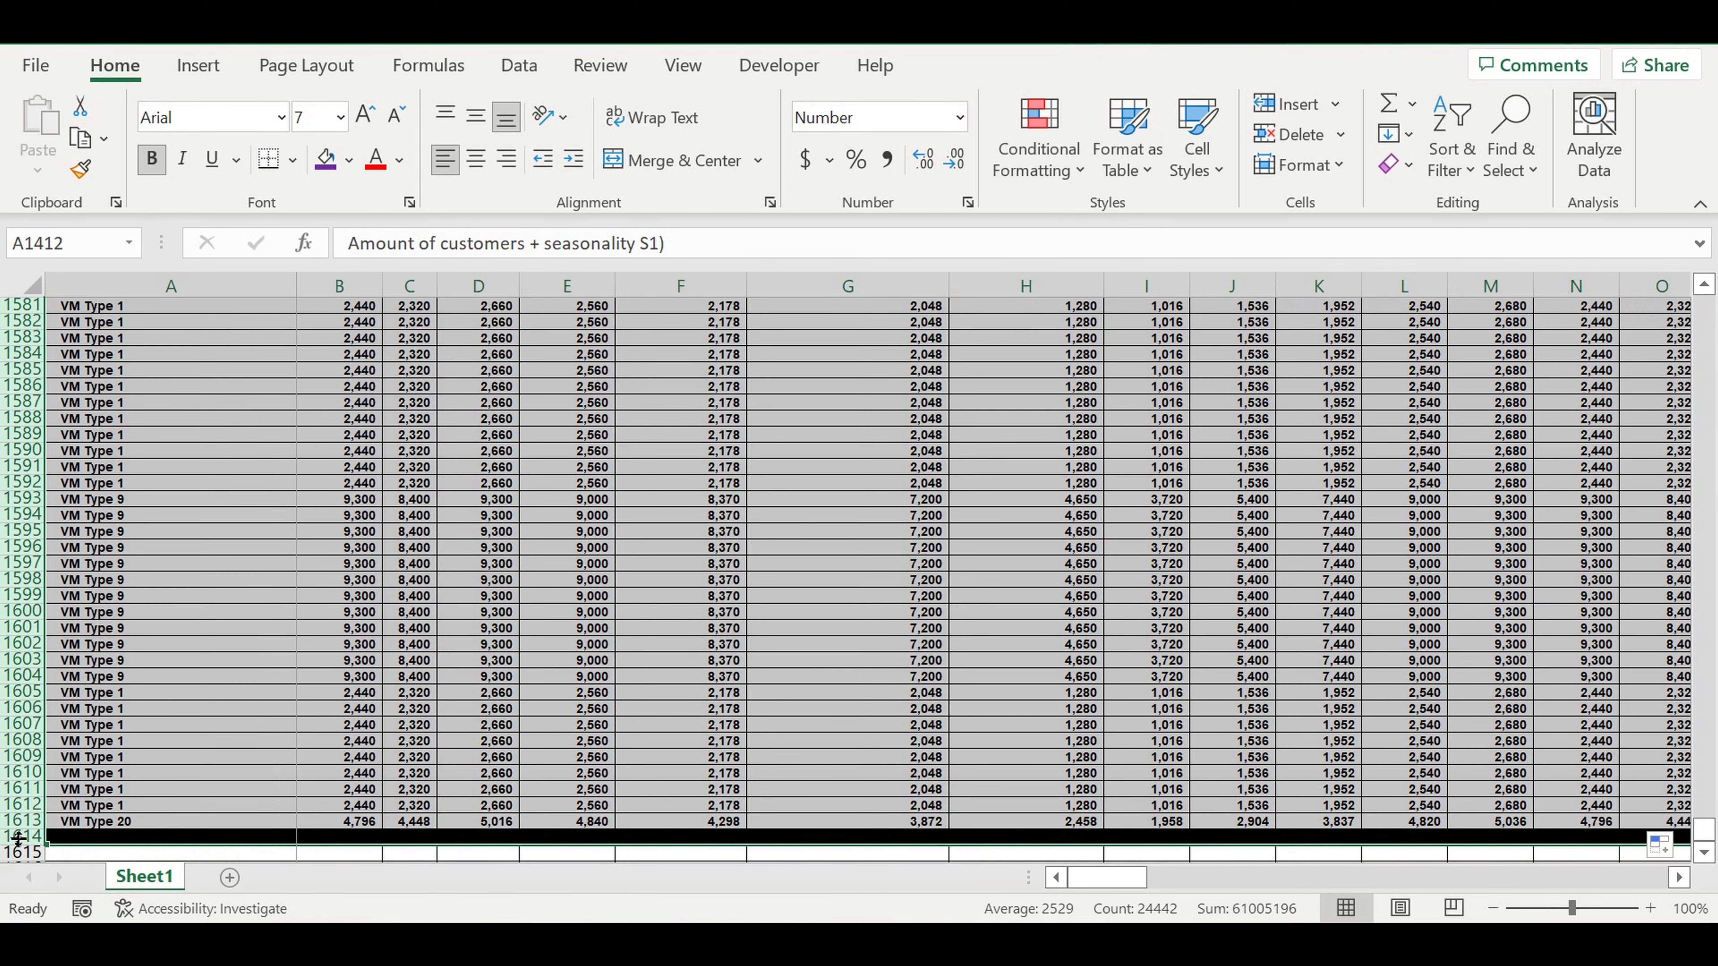
key("ctrl+c")
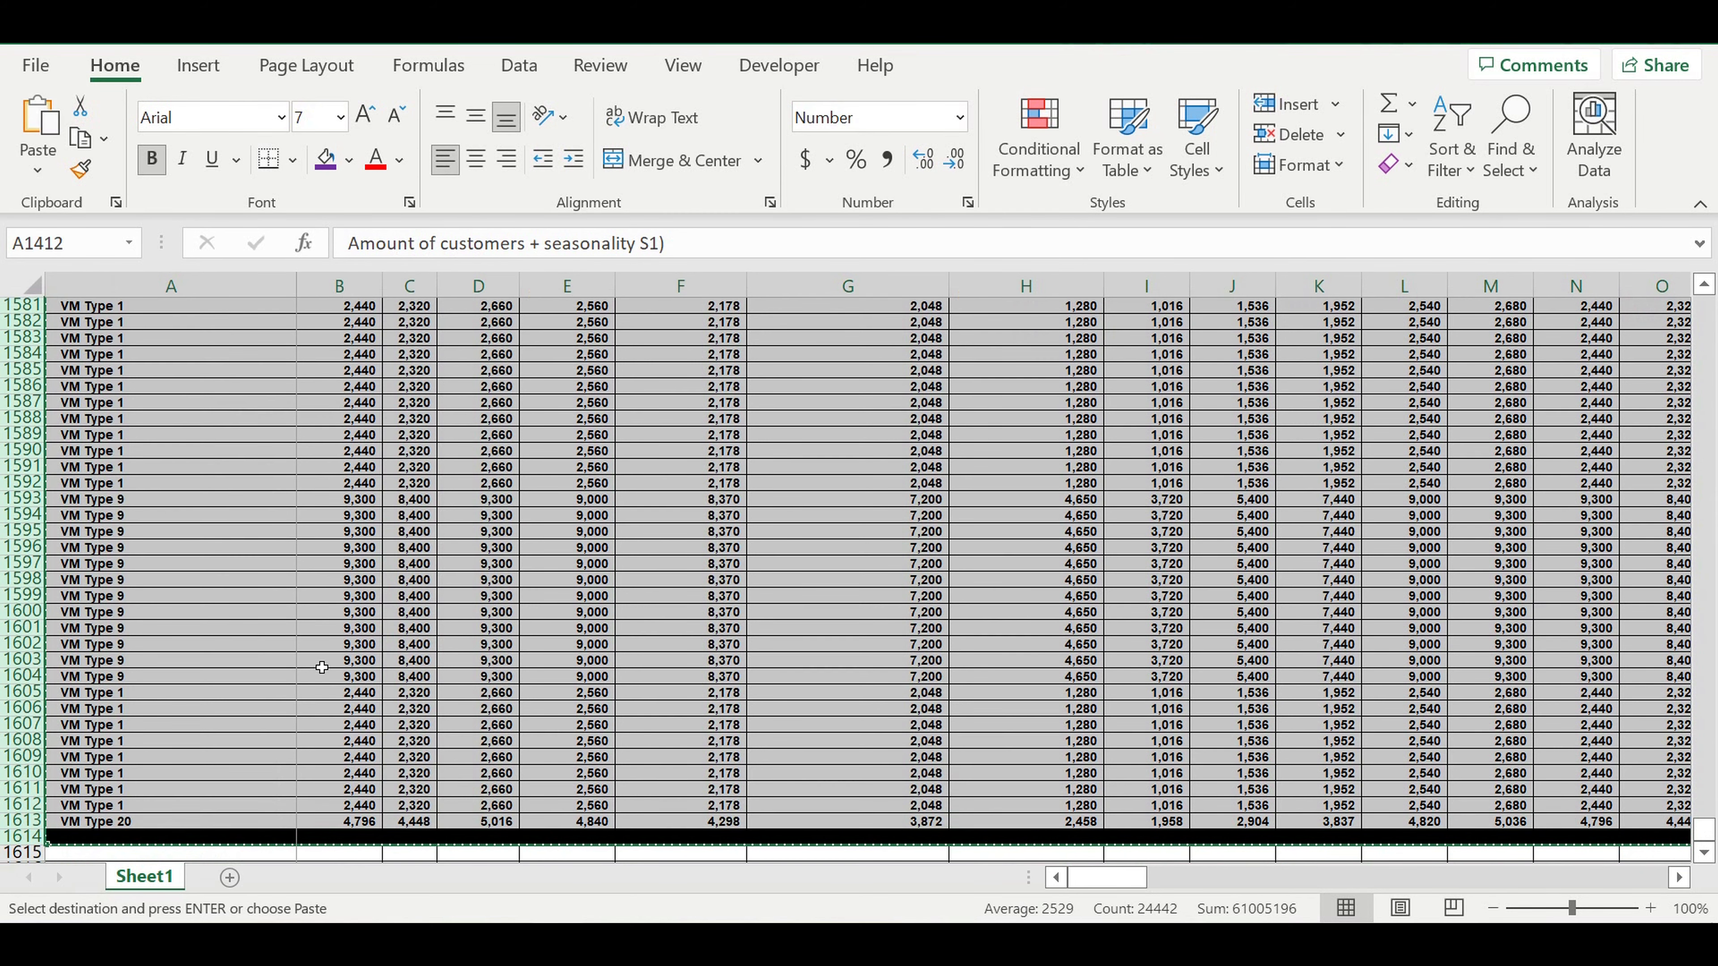
scroll(325, 654, "down", 5)
left_click(242, 611)
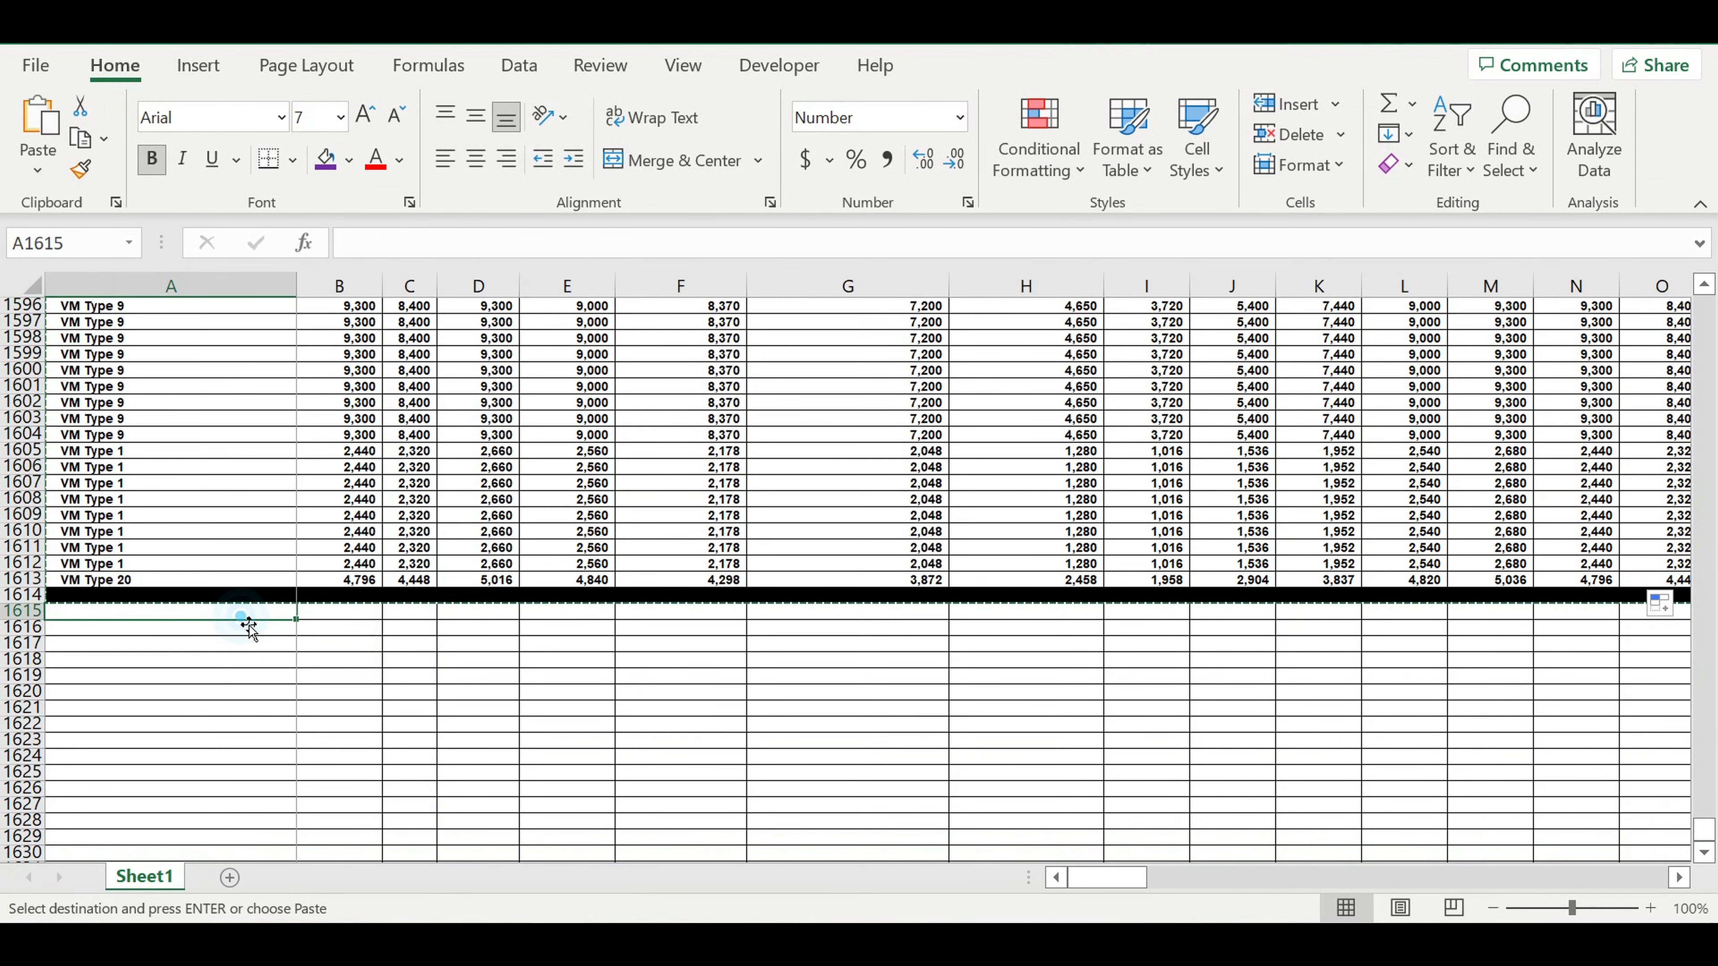
key("ctrl+v")
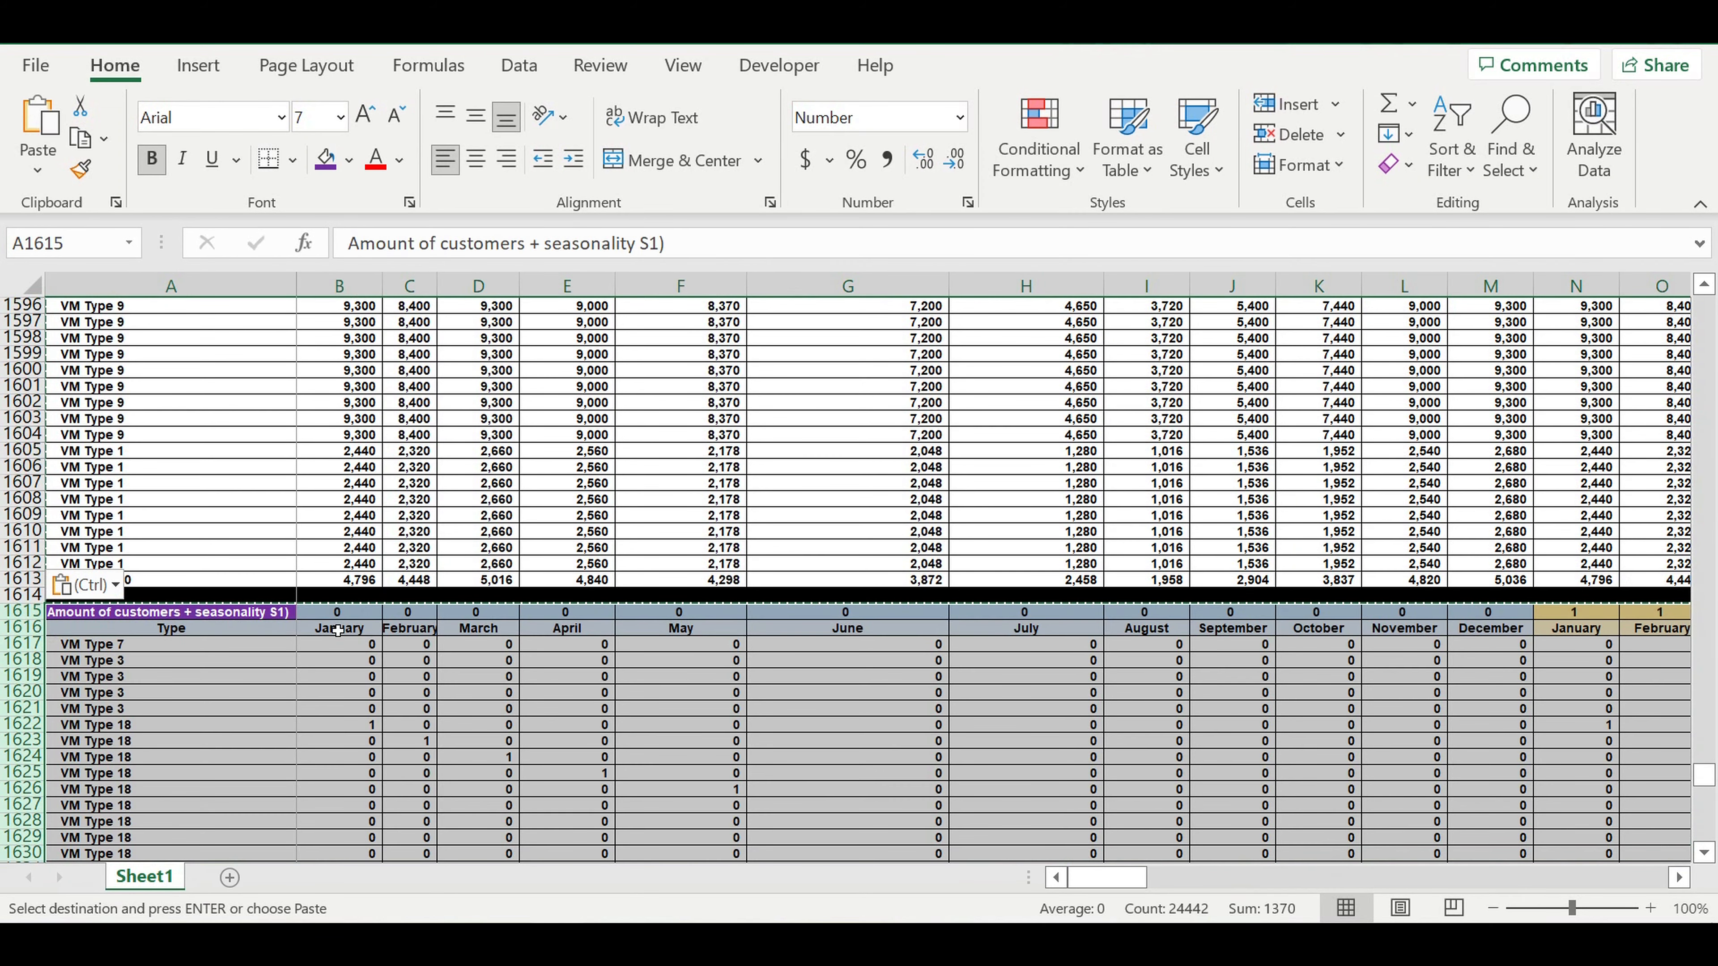
left_click(292, 691)
Change the copied table's title in A1615 to "Amount of customers + seasonality S2)".
left_click(232, 616)
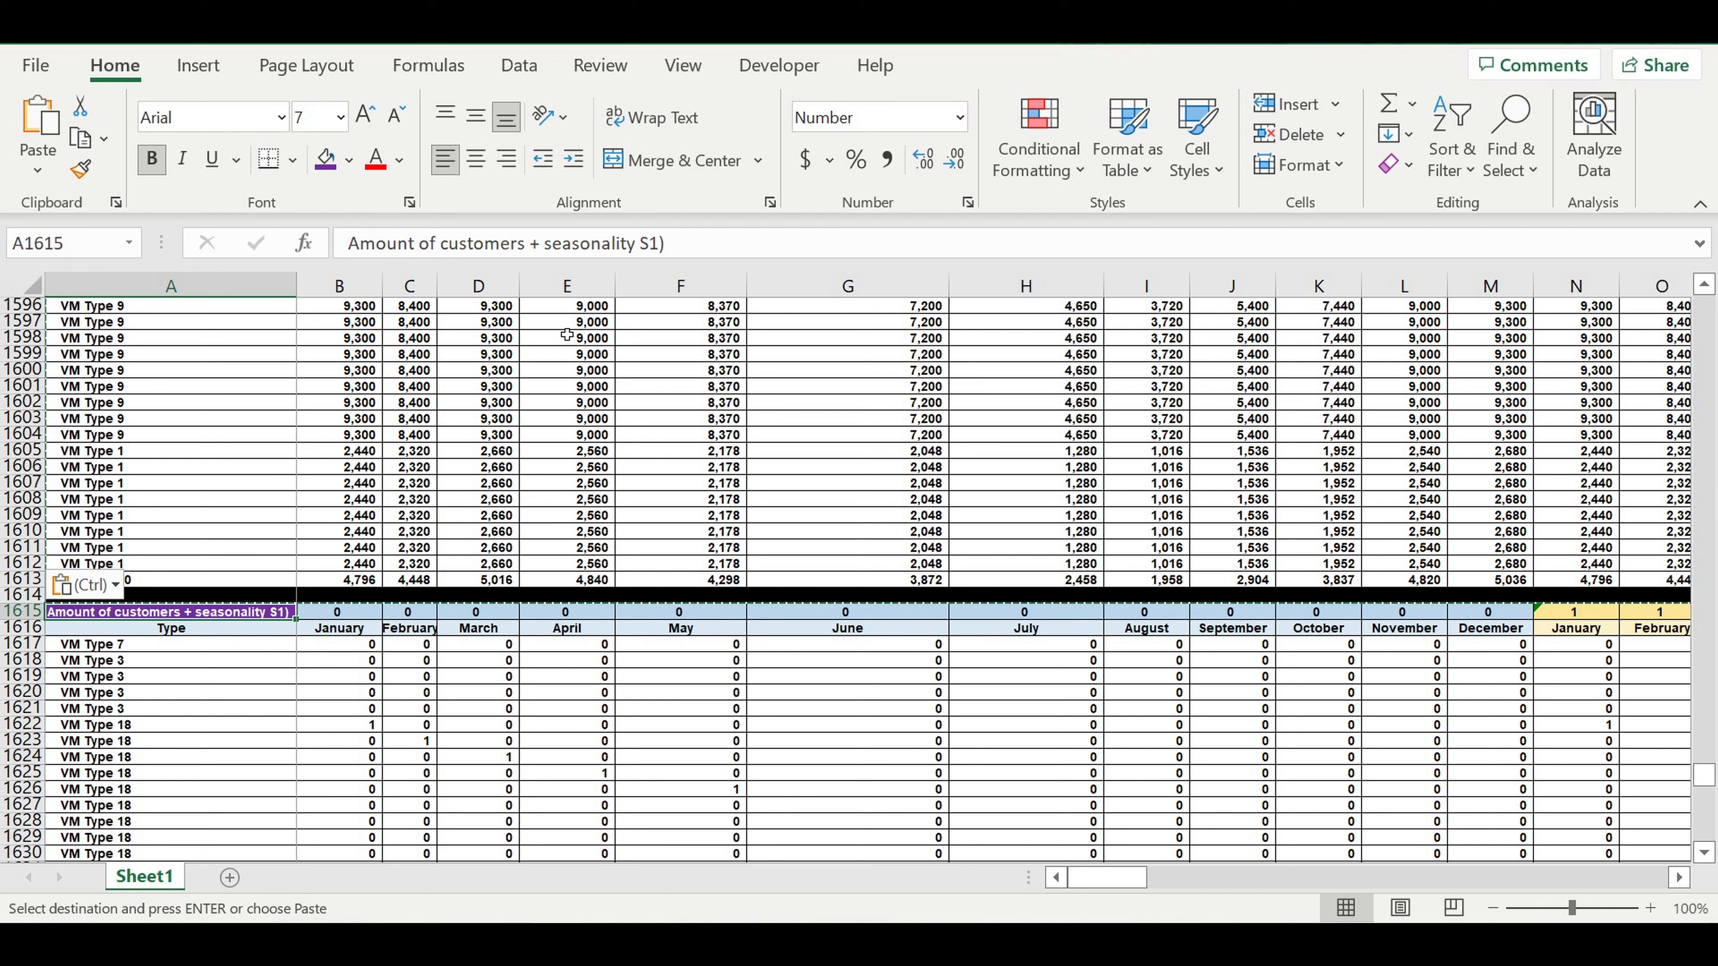
left_click(652, 243)
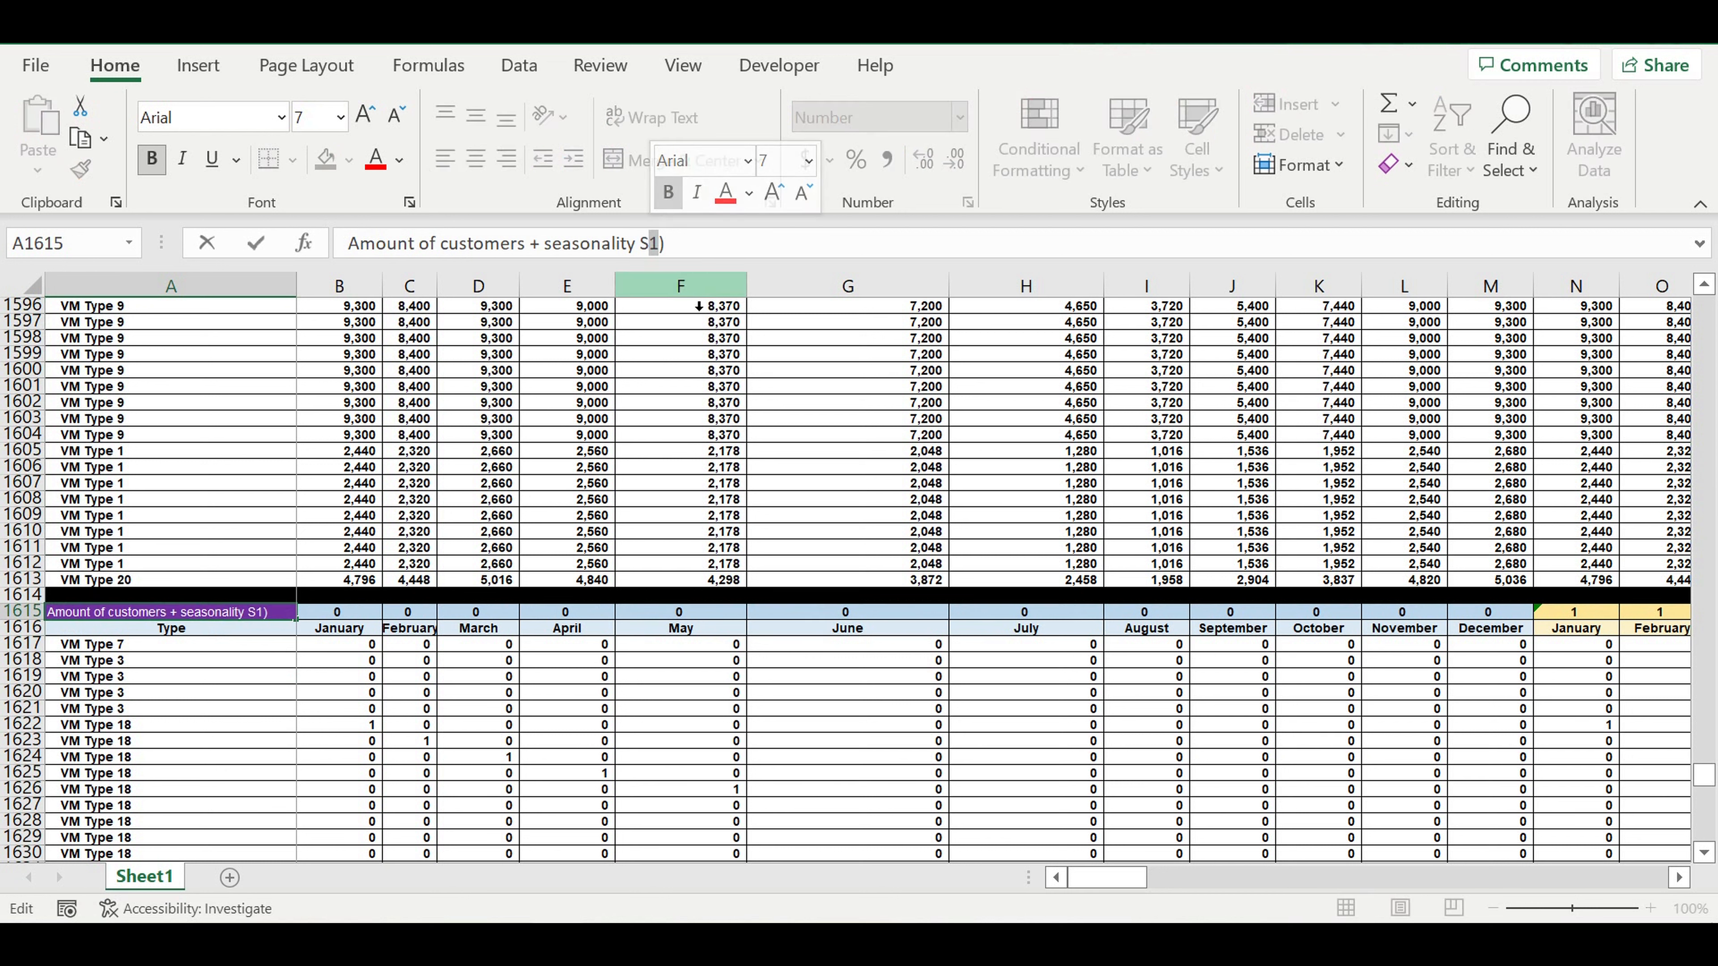
key("BackSpace")
type("2")
left_click(696, 425)
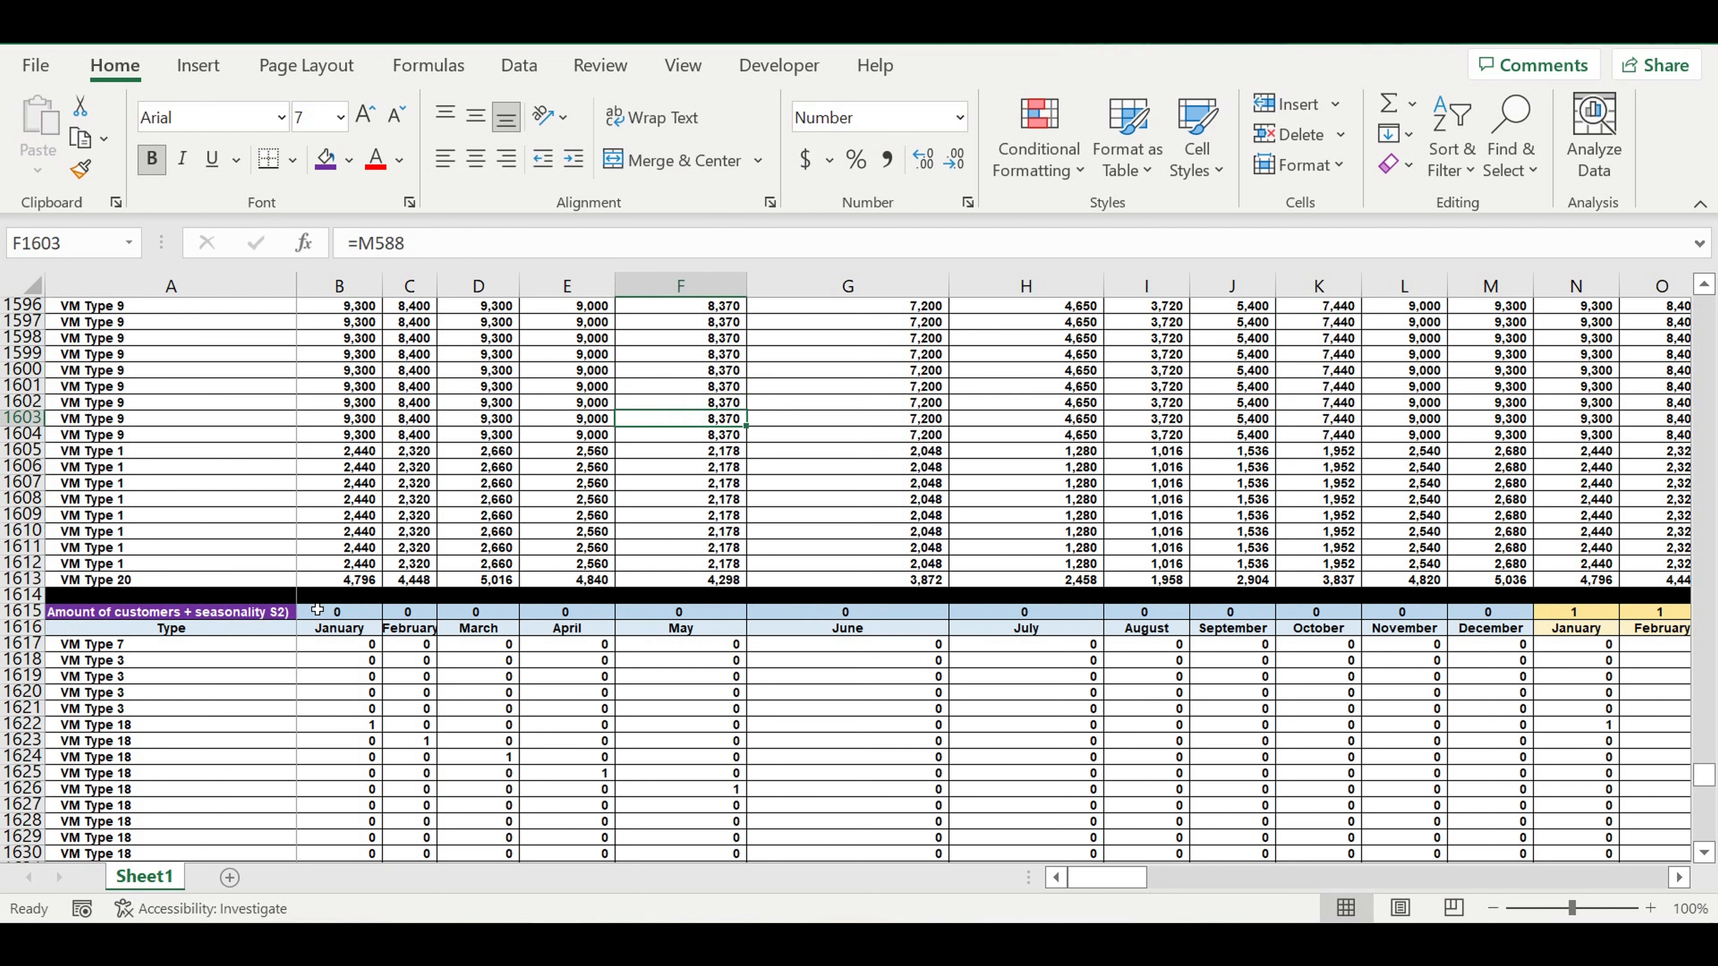
Fill the S2 table's title cell A1615 with standard red.
left_click(250, 617)
left_click(351, 163)
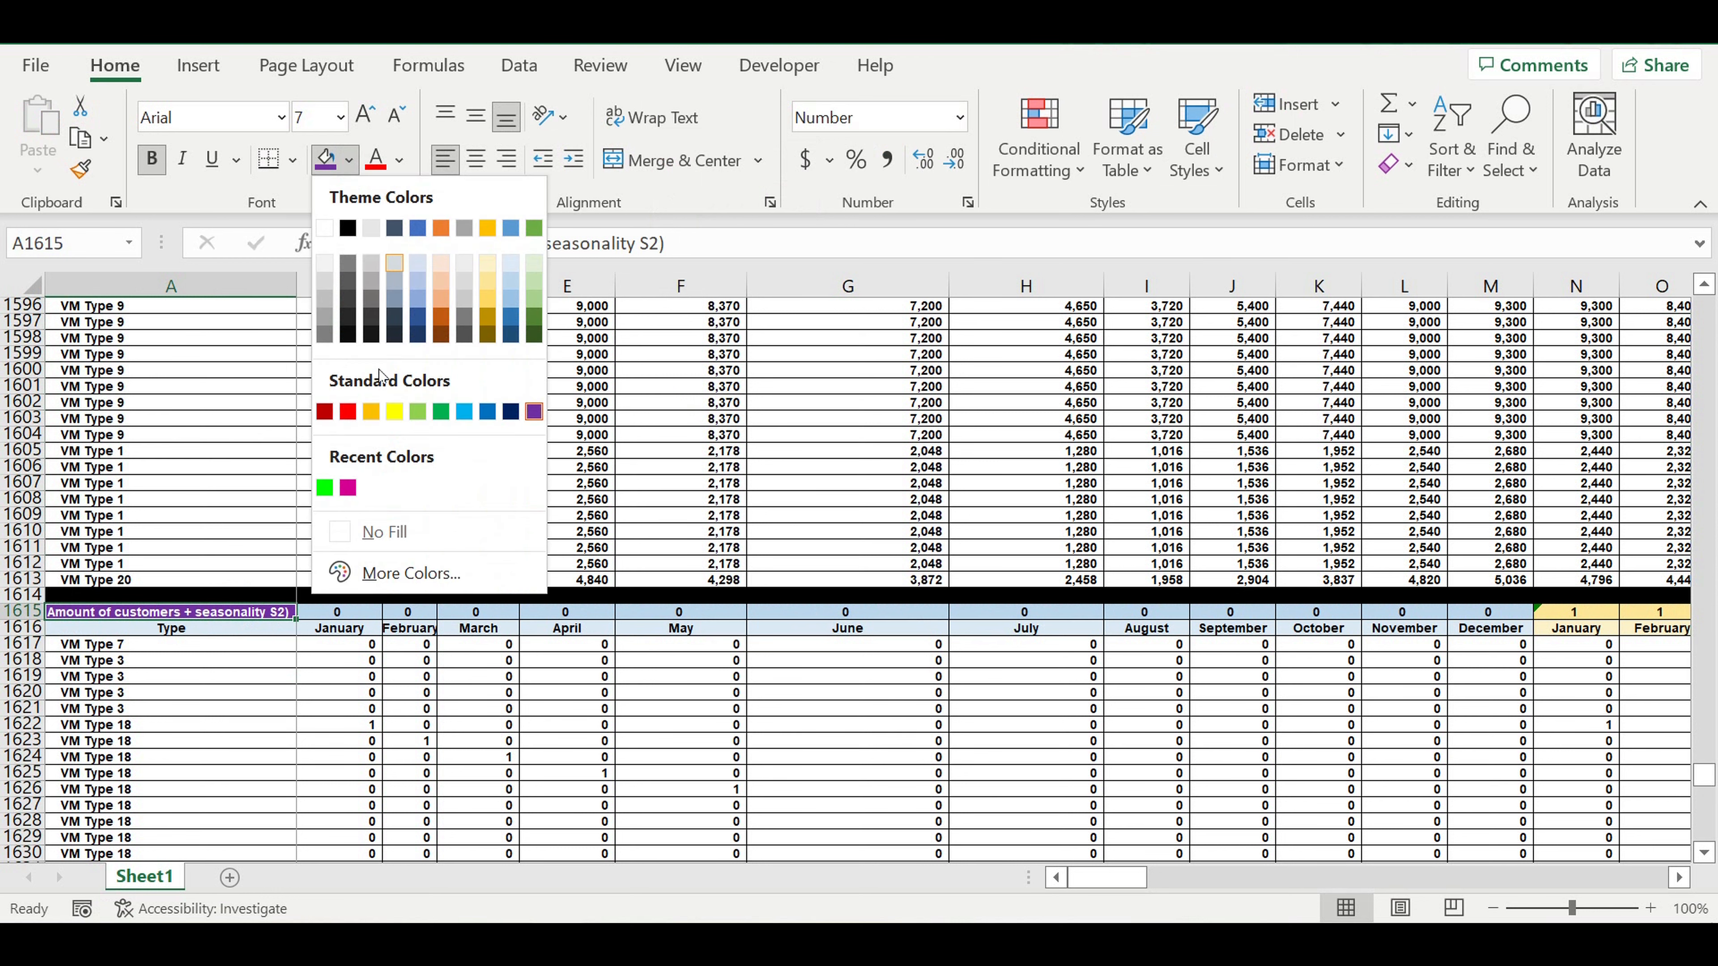
left_click(348, 412)
left_click(479, 642)
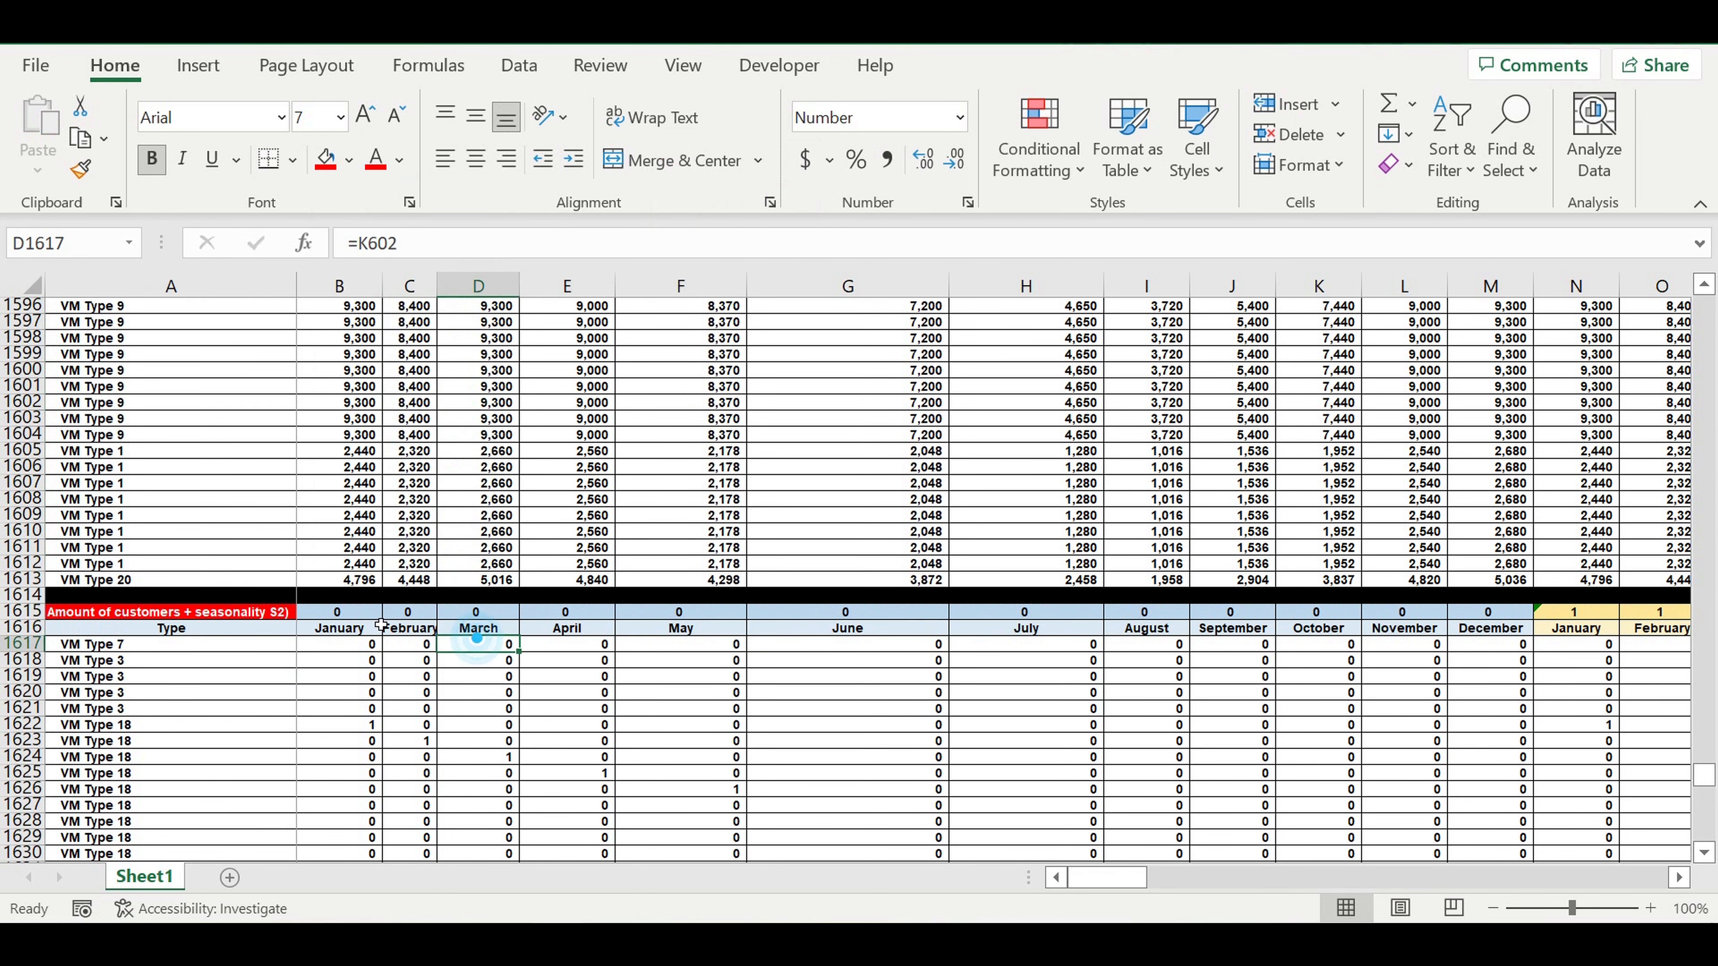
Link the first year header of the S2 table, B1615, to the start year in E1.
left_click(356, 613)
type("=")
left_click_drag(1705, 775, 1715, 144)
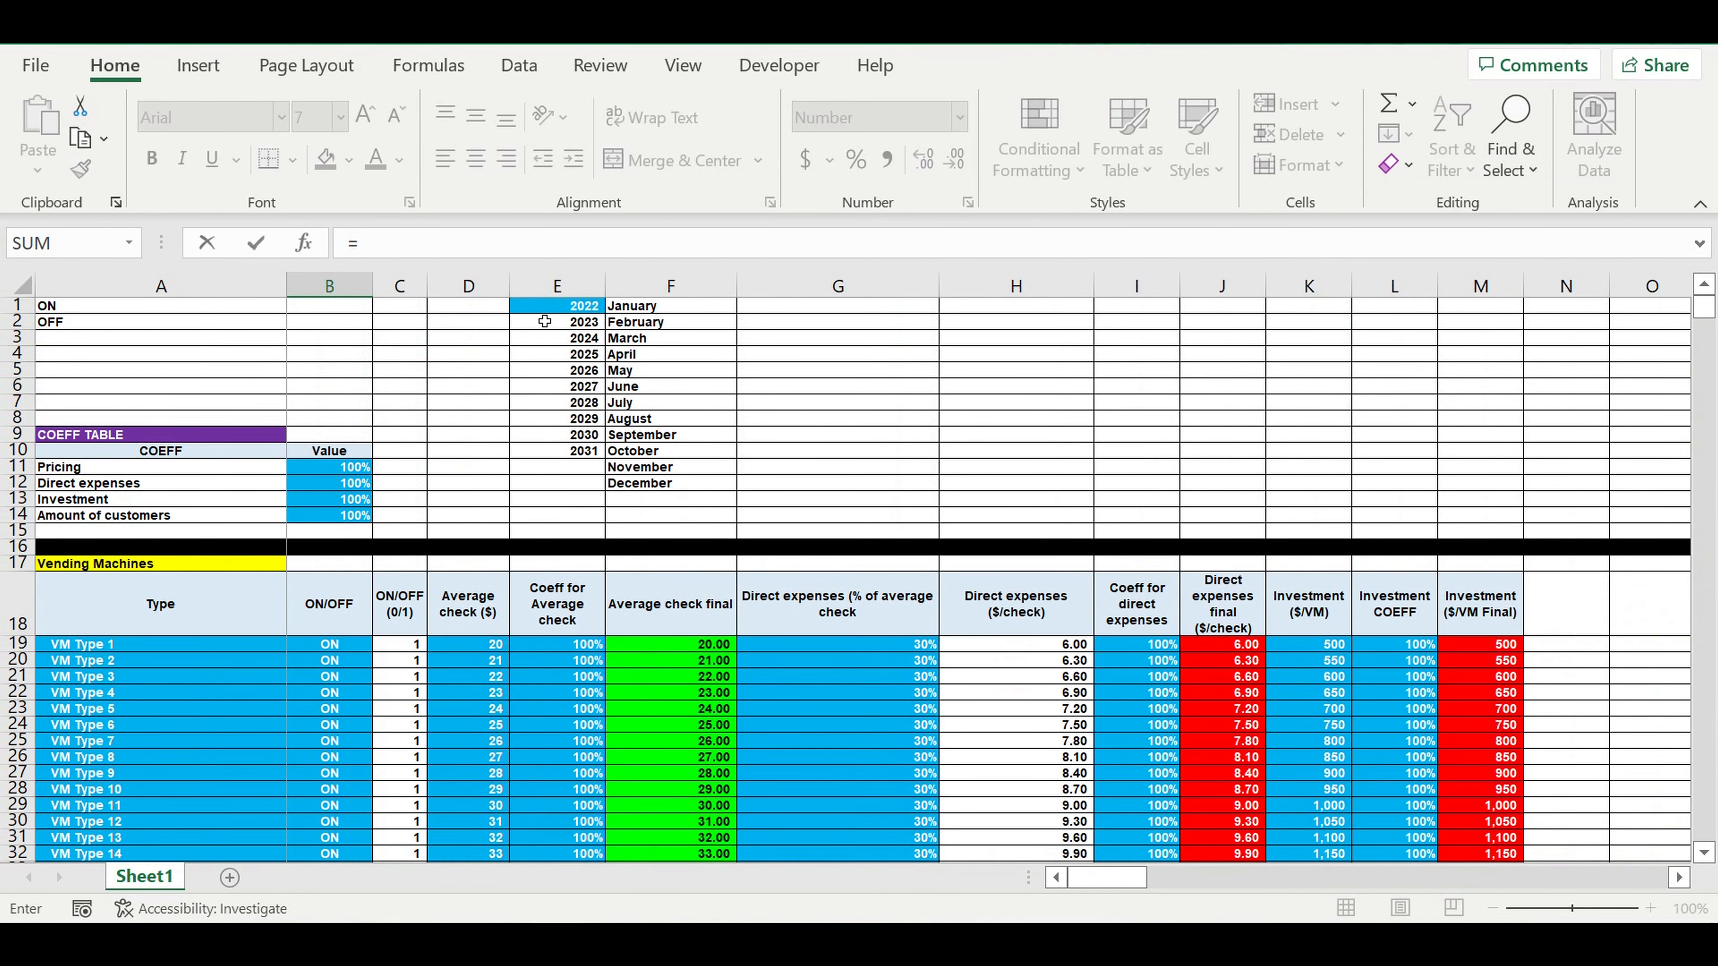
left_click(579, 310)
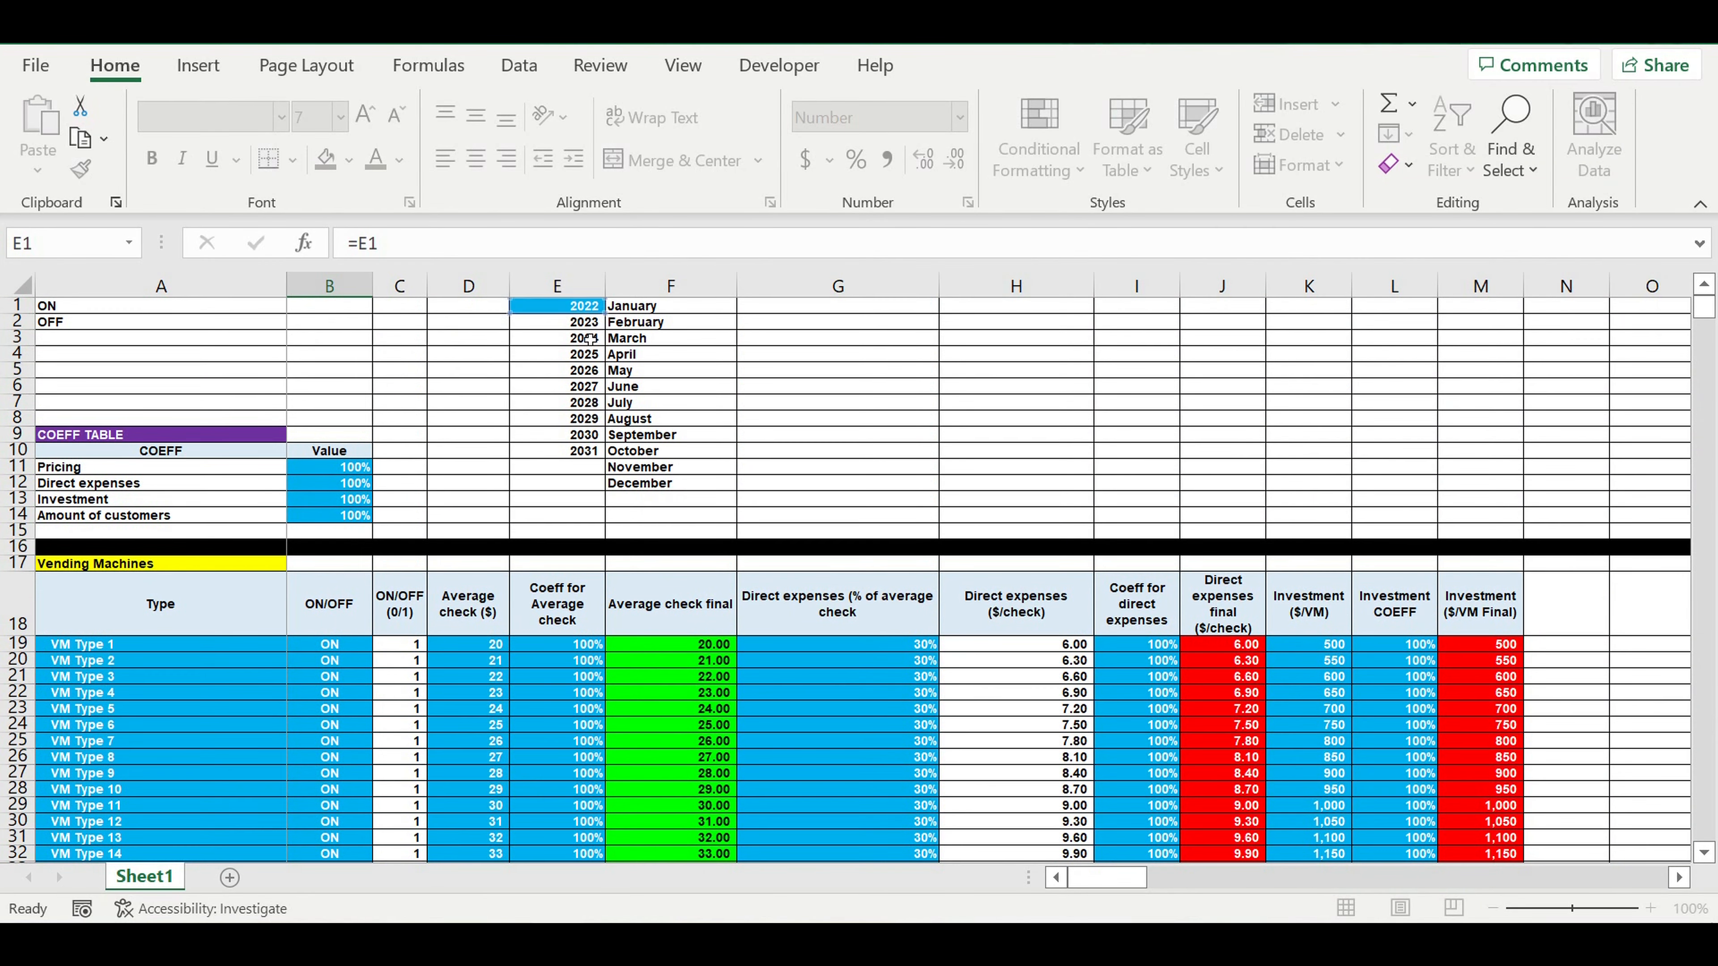
key("Return")
Enter the January 2022 formula =B1414*B1211 in B1617, multiplying the S1 customers by the matching seasonality percentage.
scroll(507, 649, "down", 5)
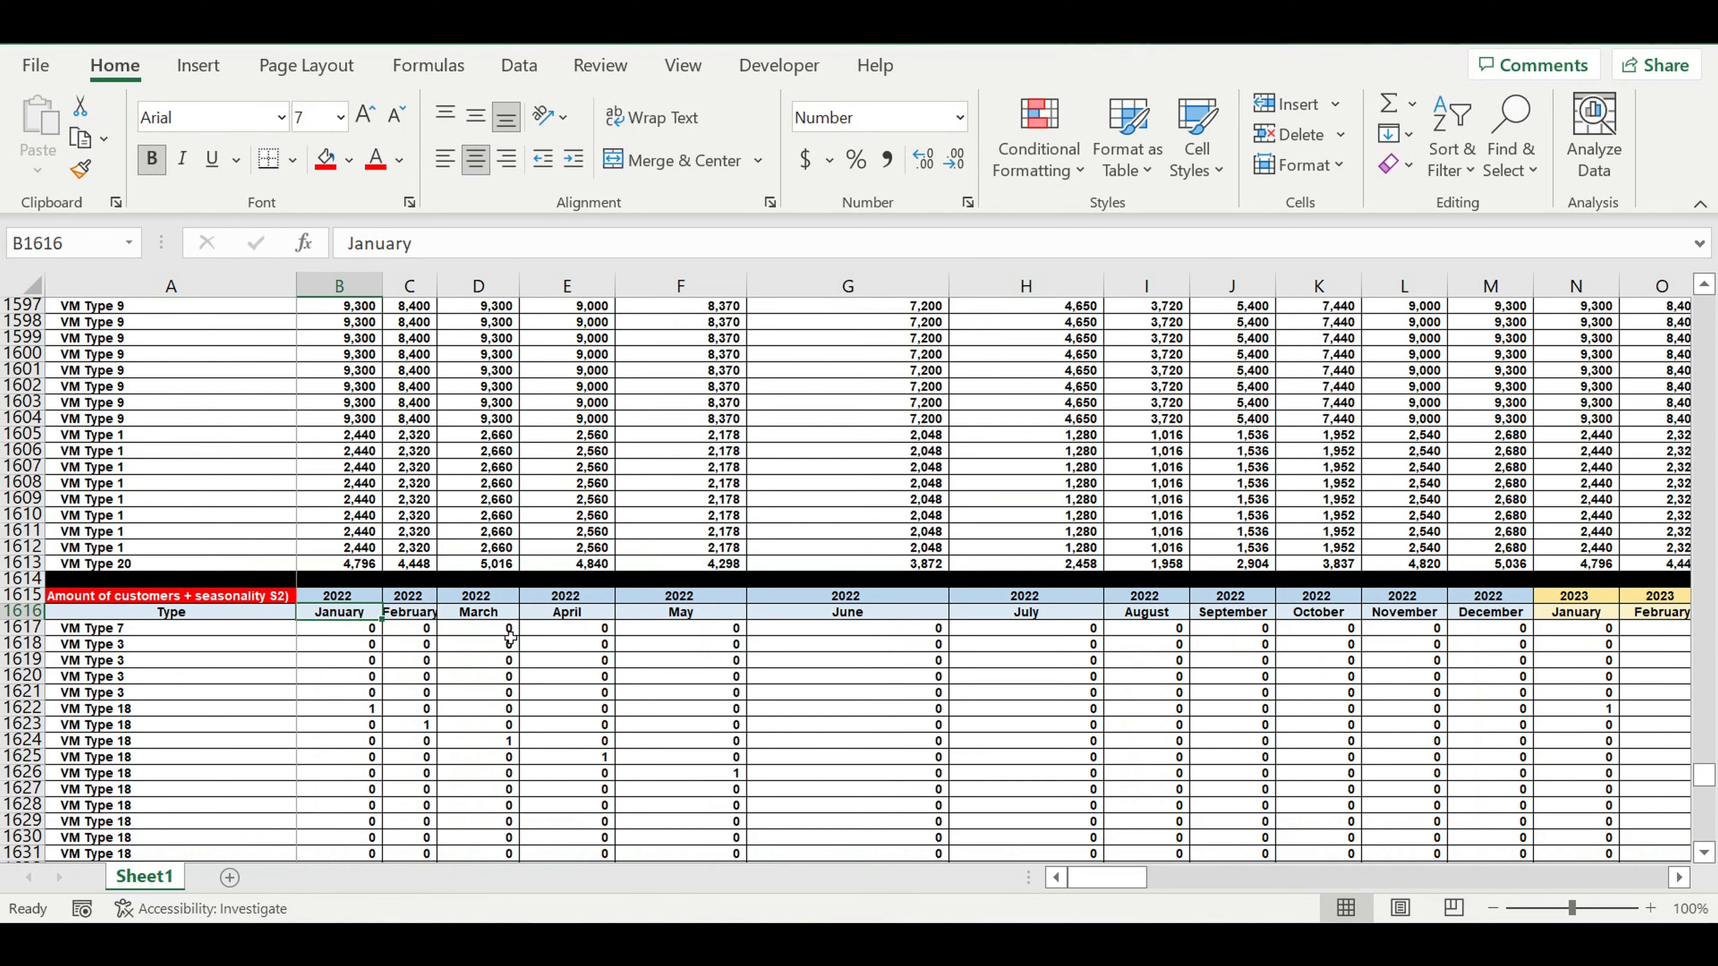
left_click(396, 674)
left_click(359, 629)
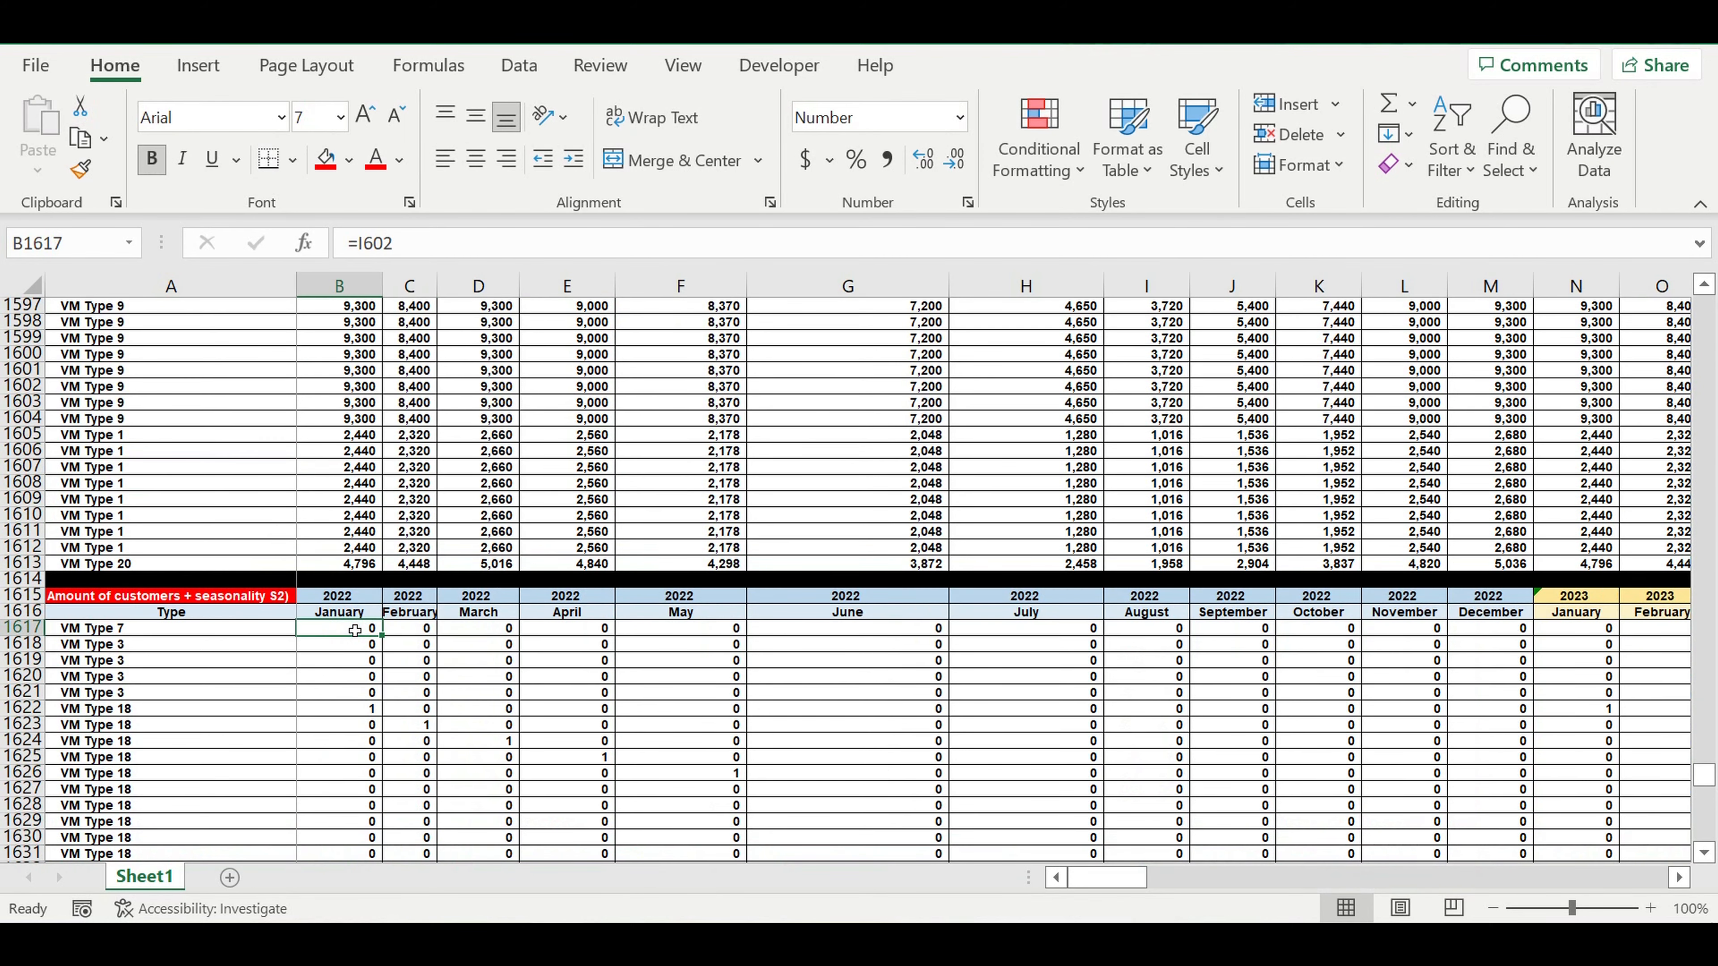
type("=")
scroll(440, 629, "up", 2)
scroll(440, 627, "up", 17)
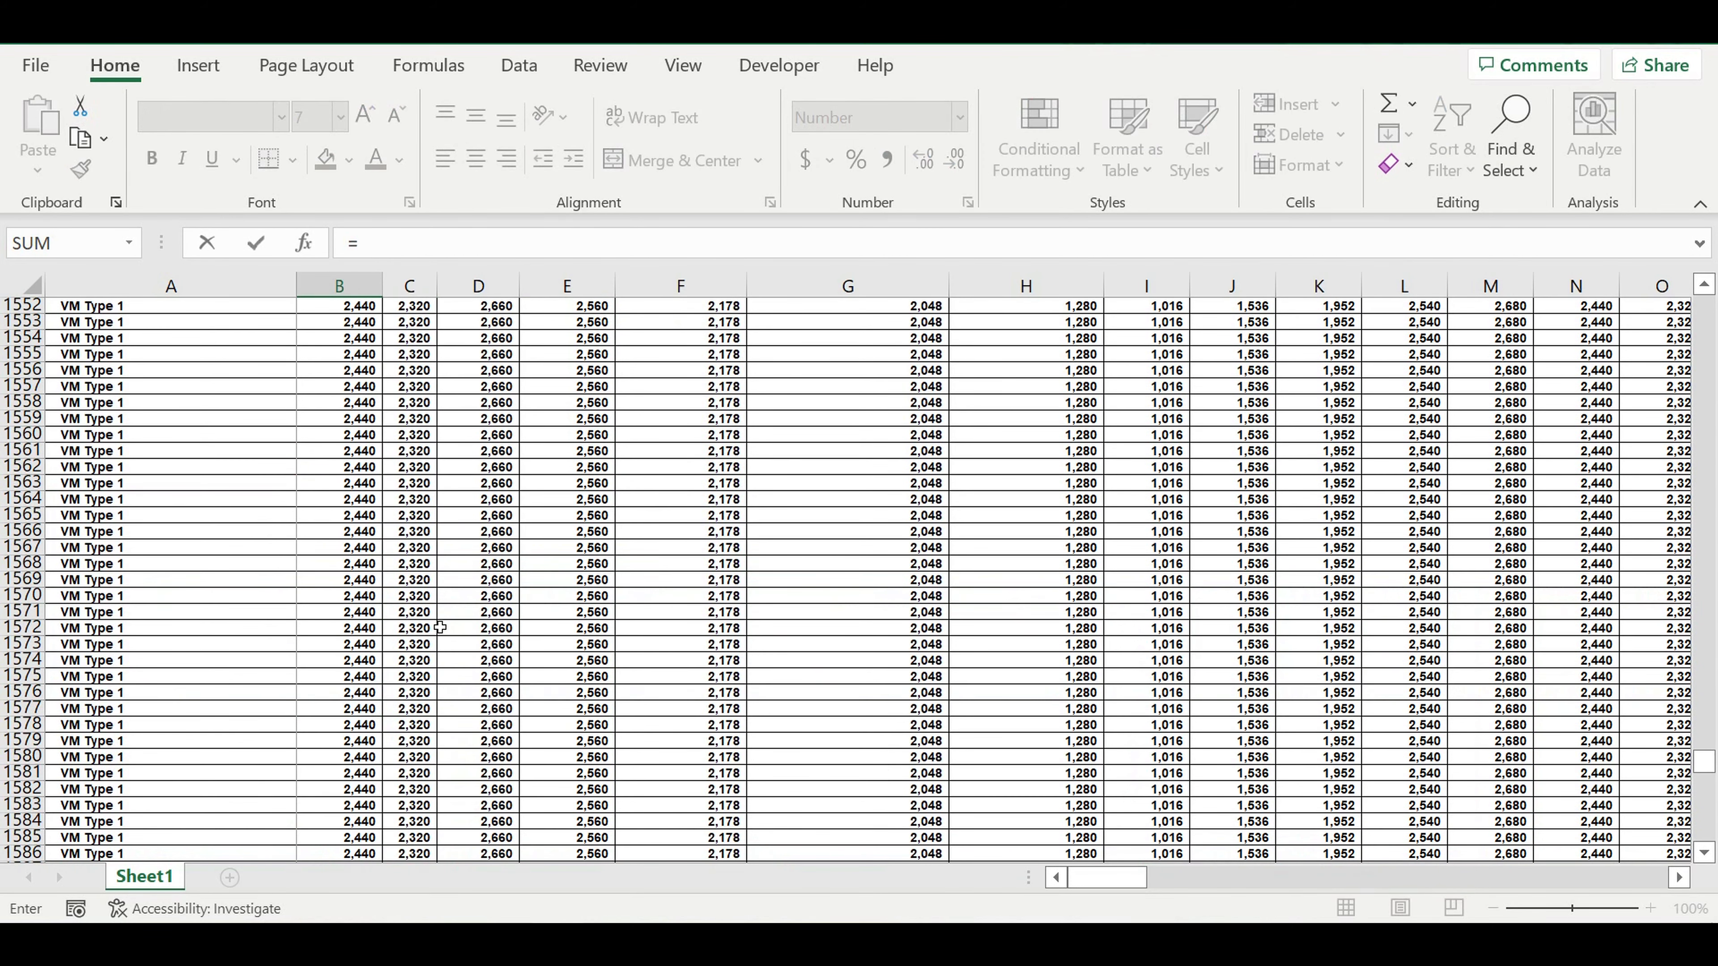
scroll(440, 628, "up", 20)
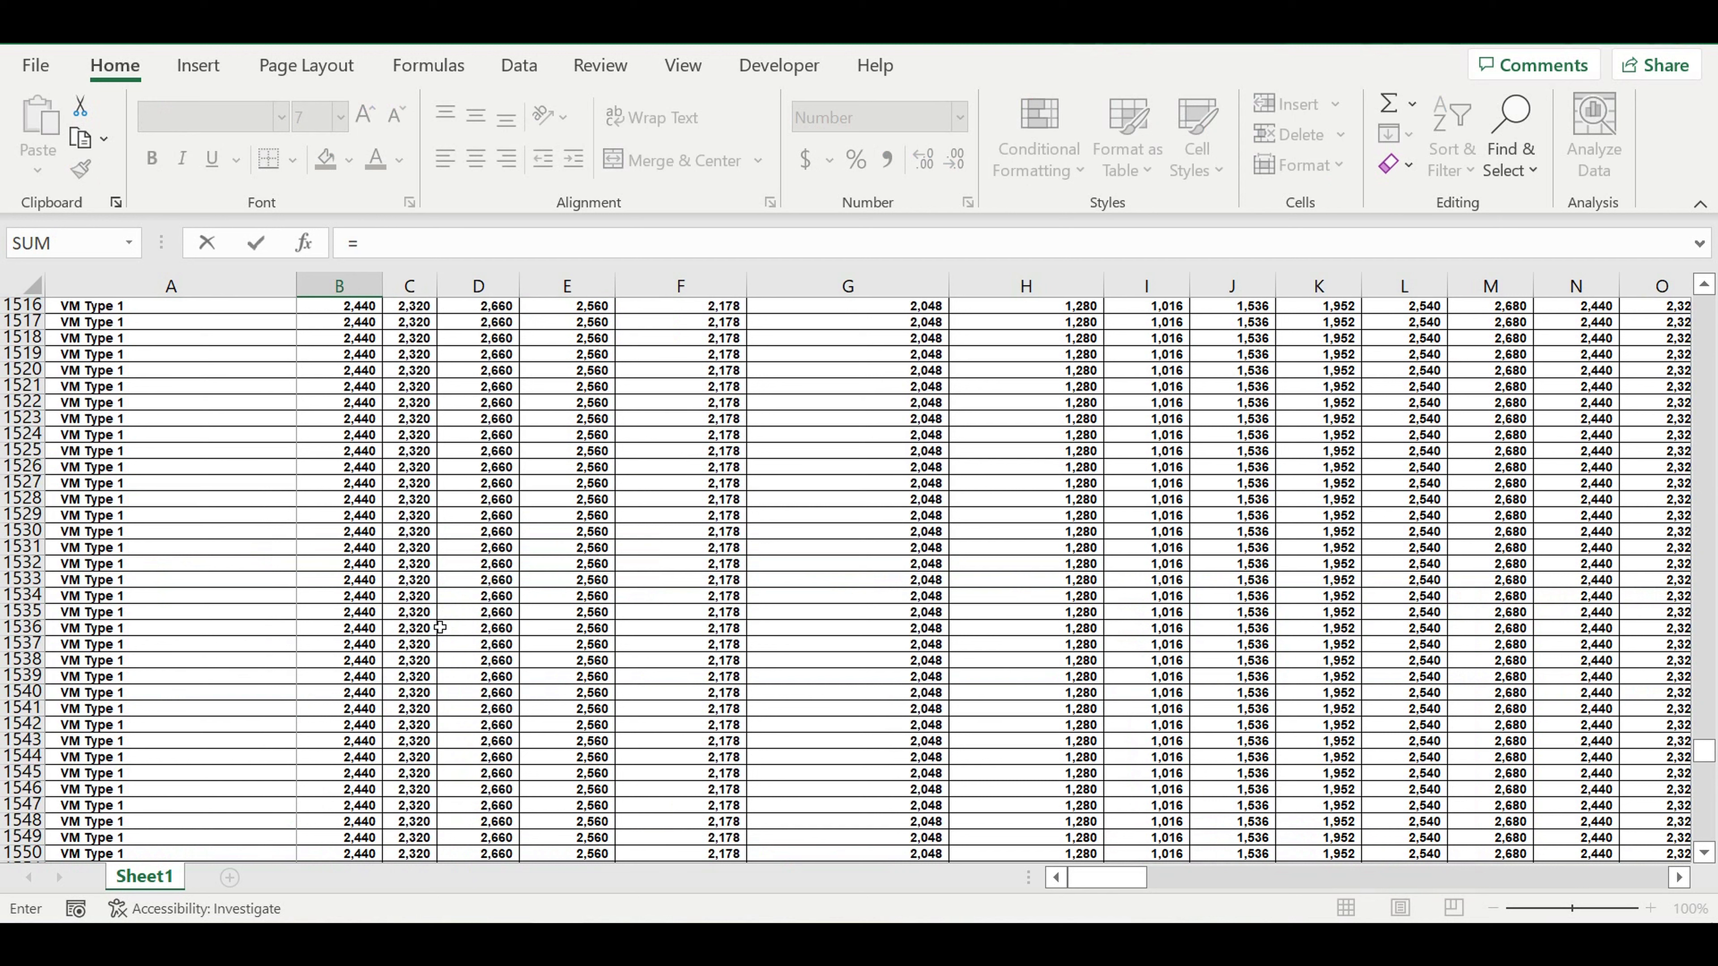
scroll(440, 628, "up", 3)
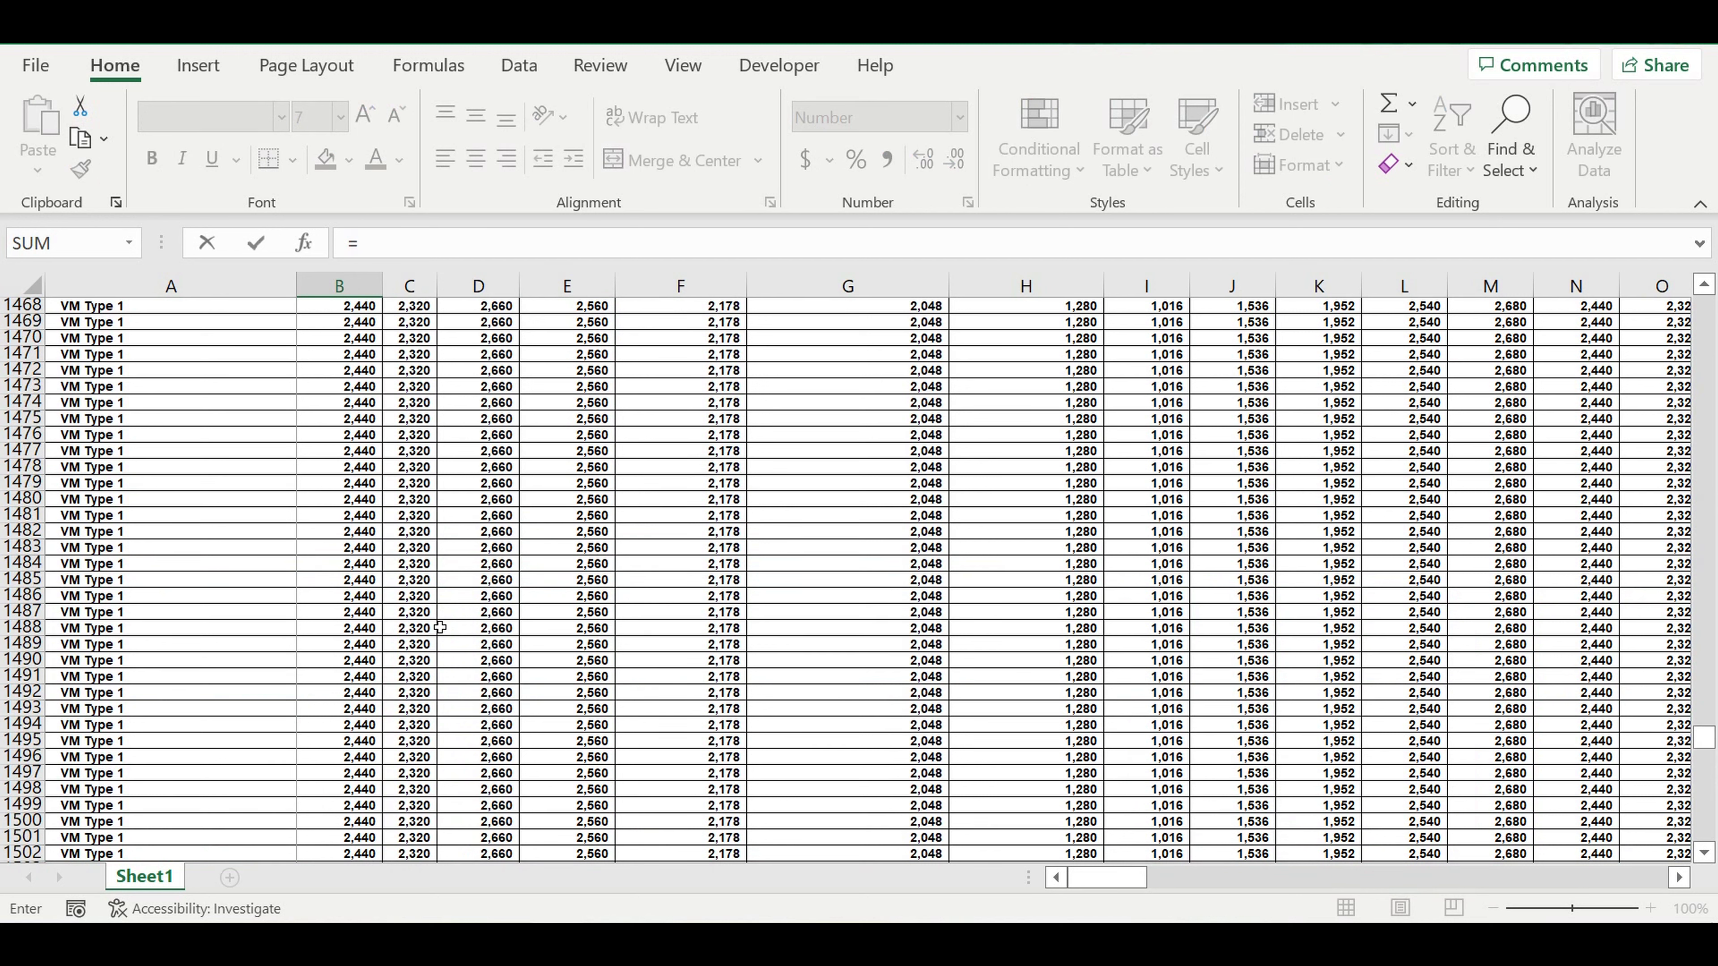
scroll(440, 627, "up", 11)
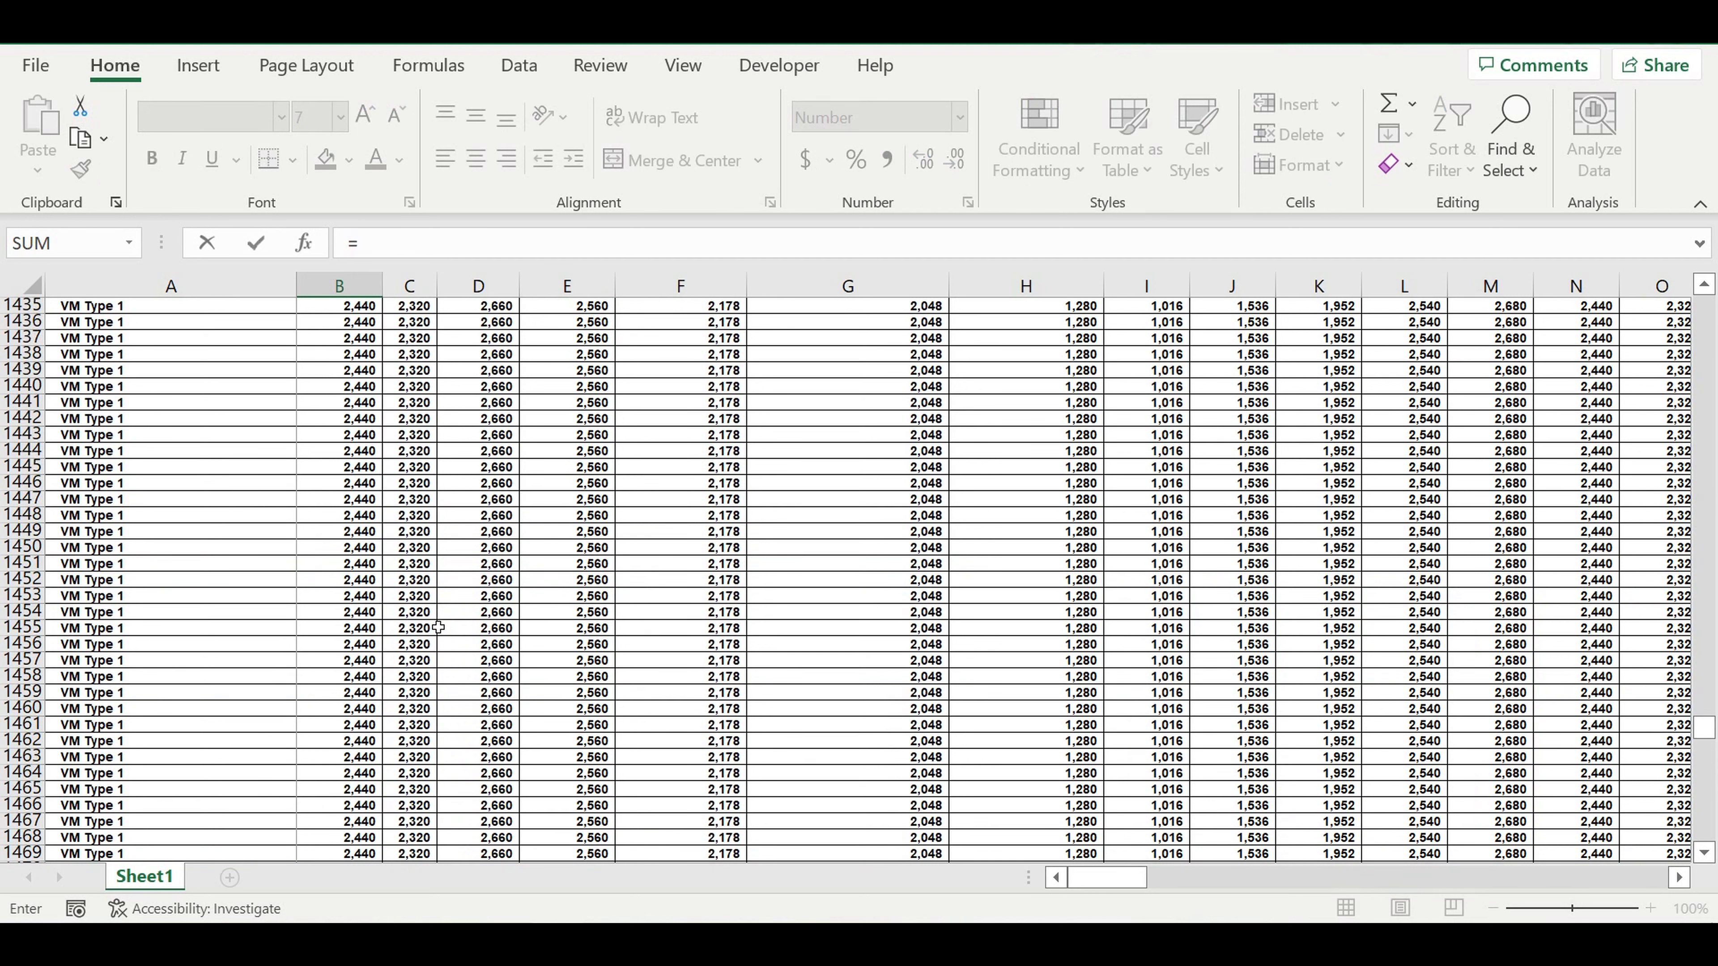
scroll(439, 627, "up", 5)
scroll(438, 627, "up", 15)
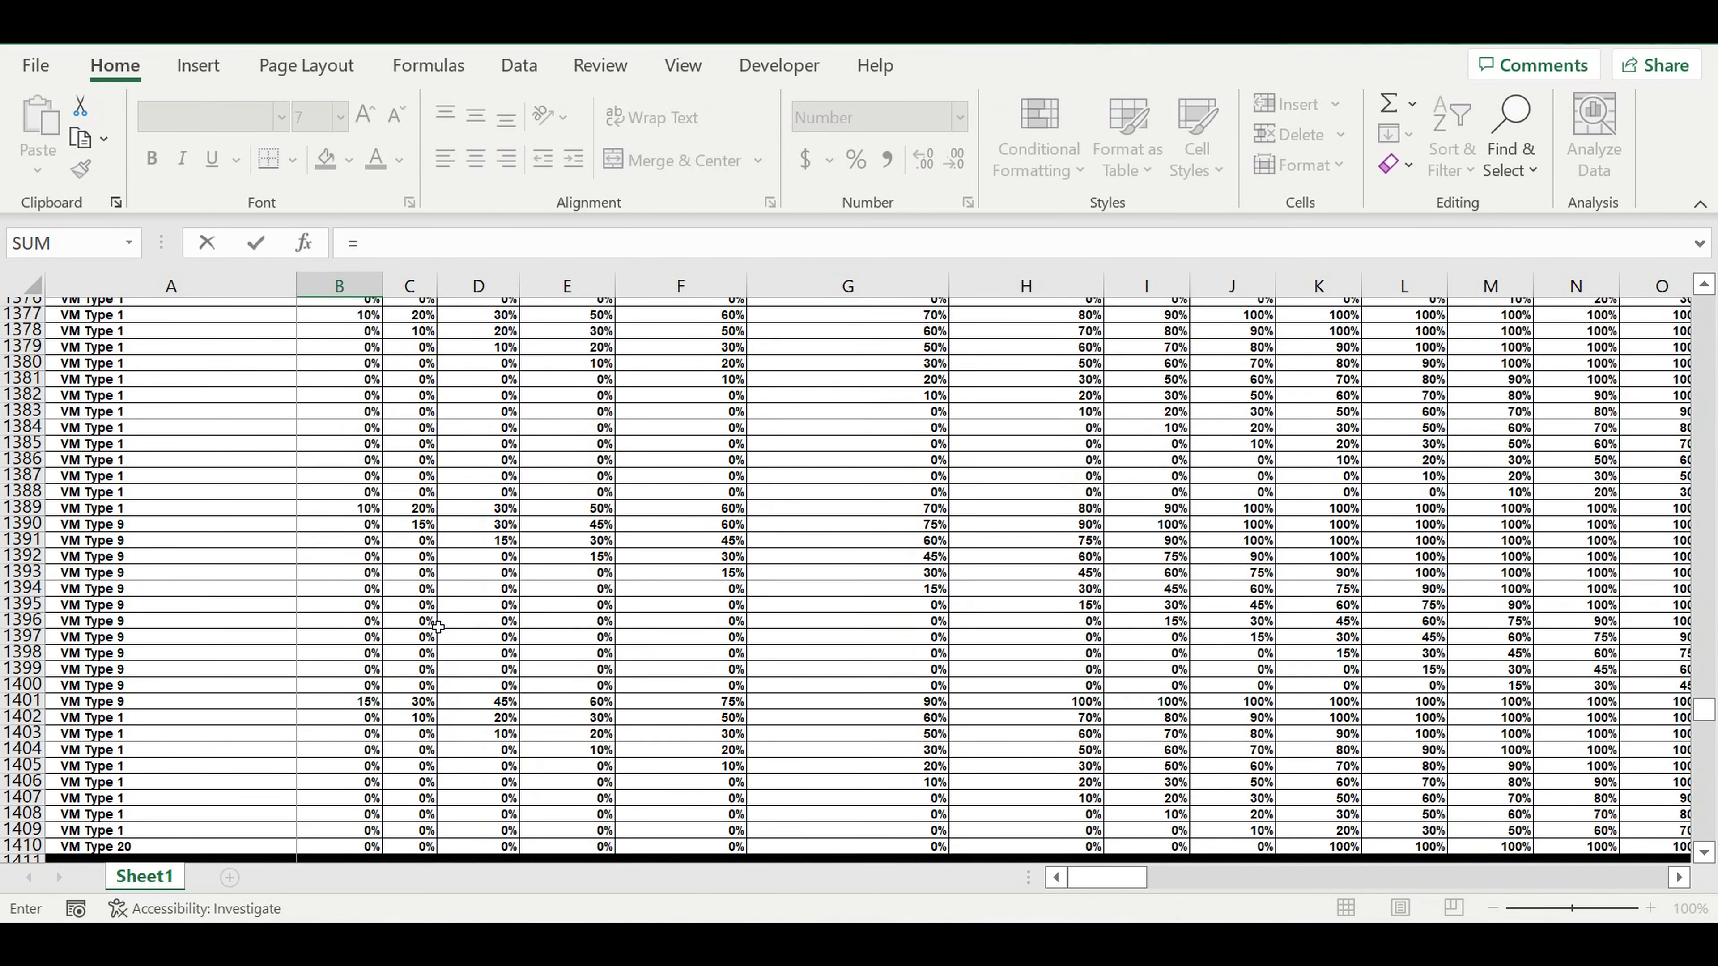
scroll(433, 654, "down", 6)
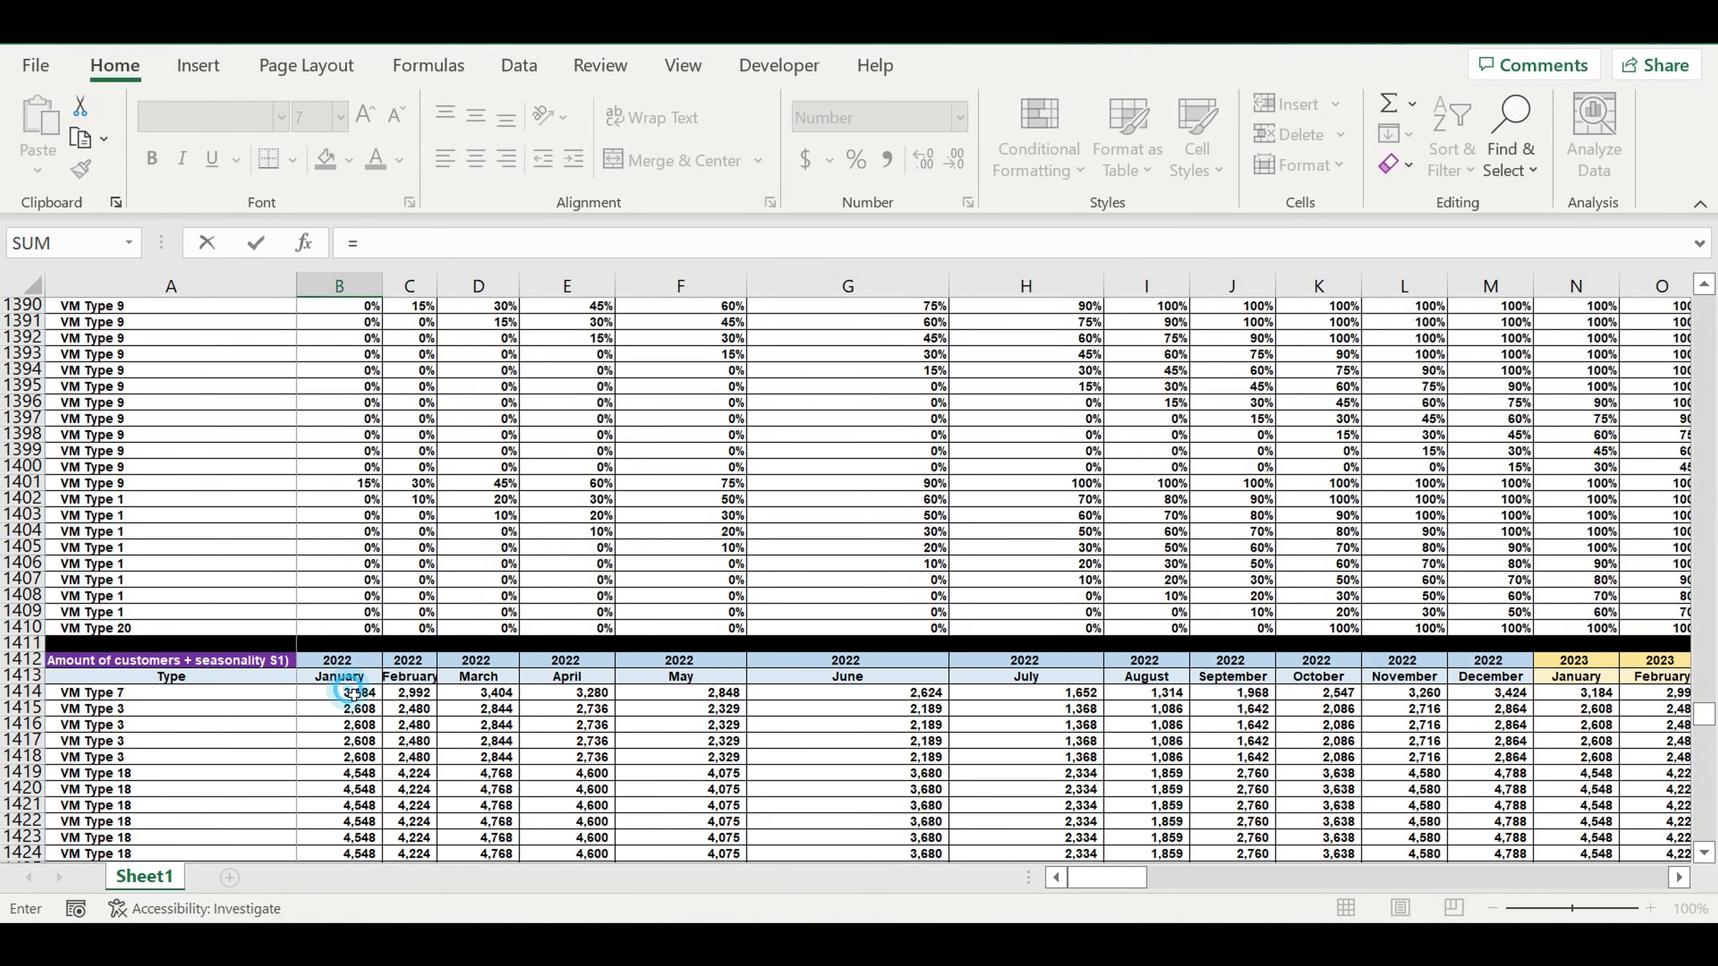
left_click(369, 692)
type("*")
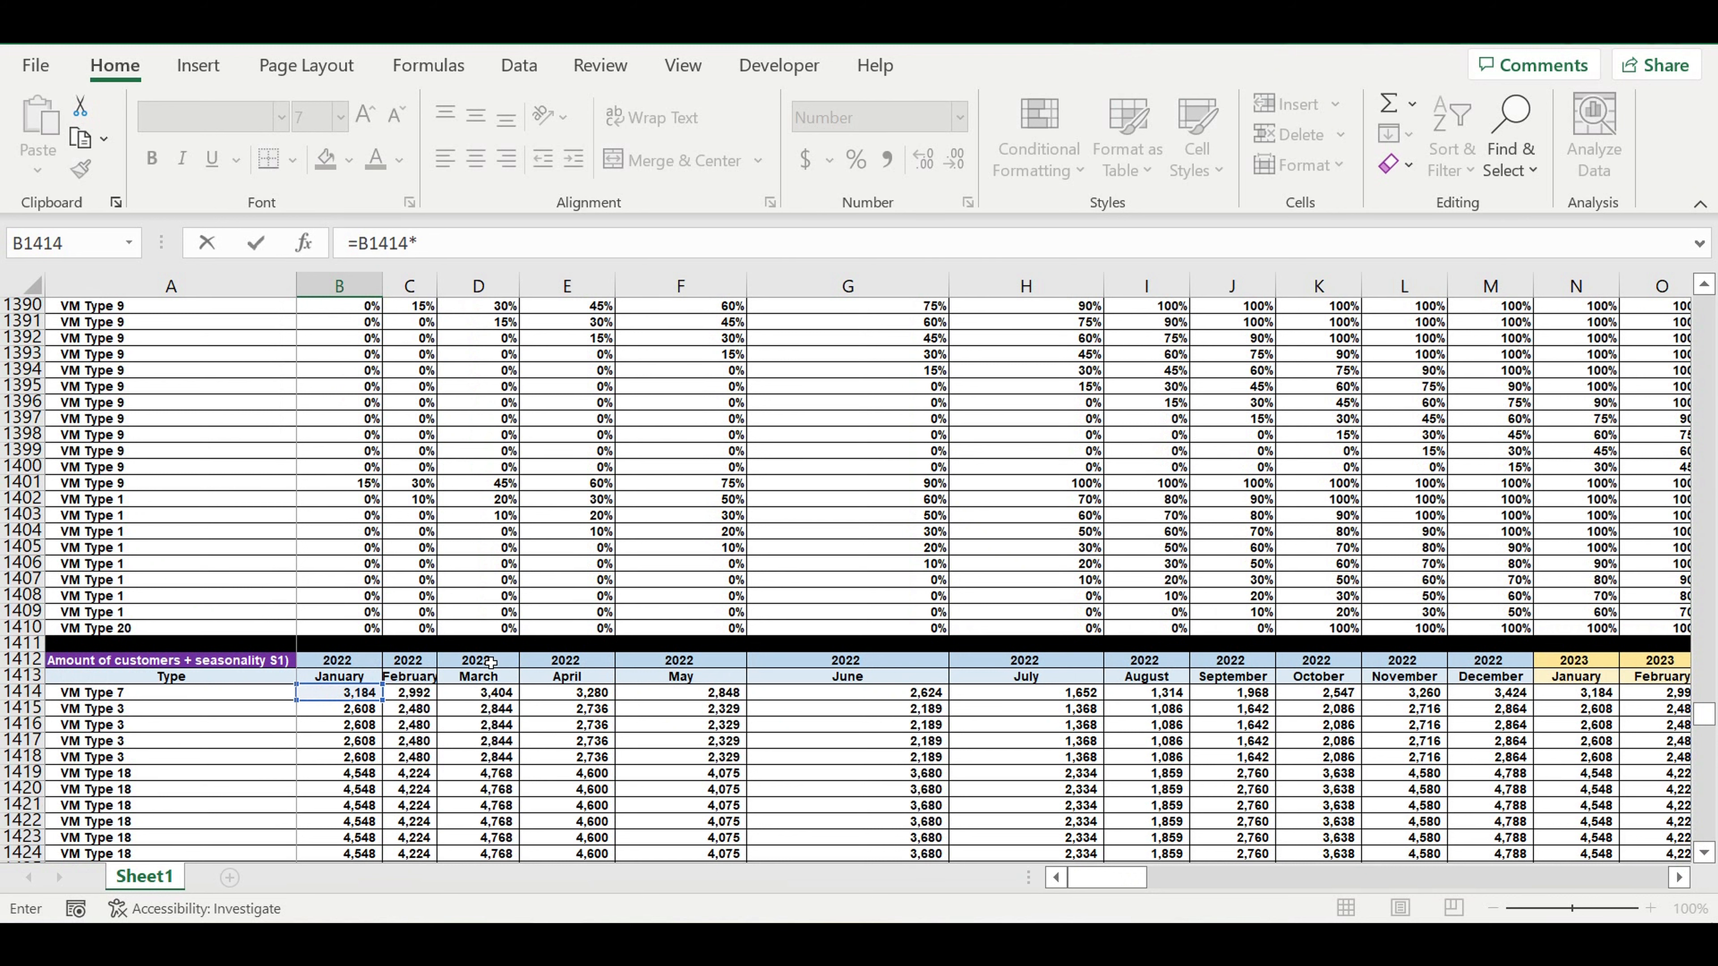
scroll(488, 644, "up", 5)
scroll(485, 642, "up", 10)
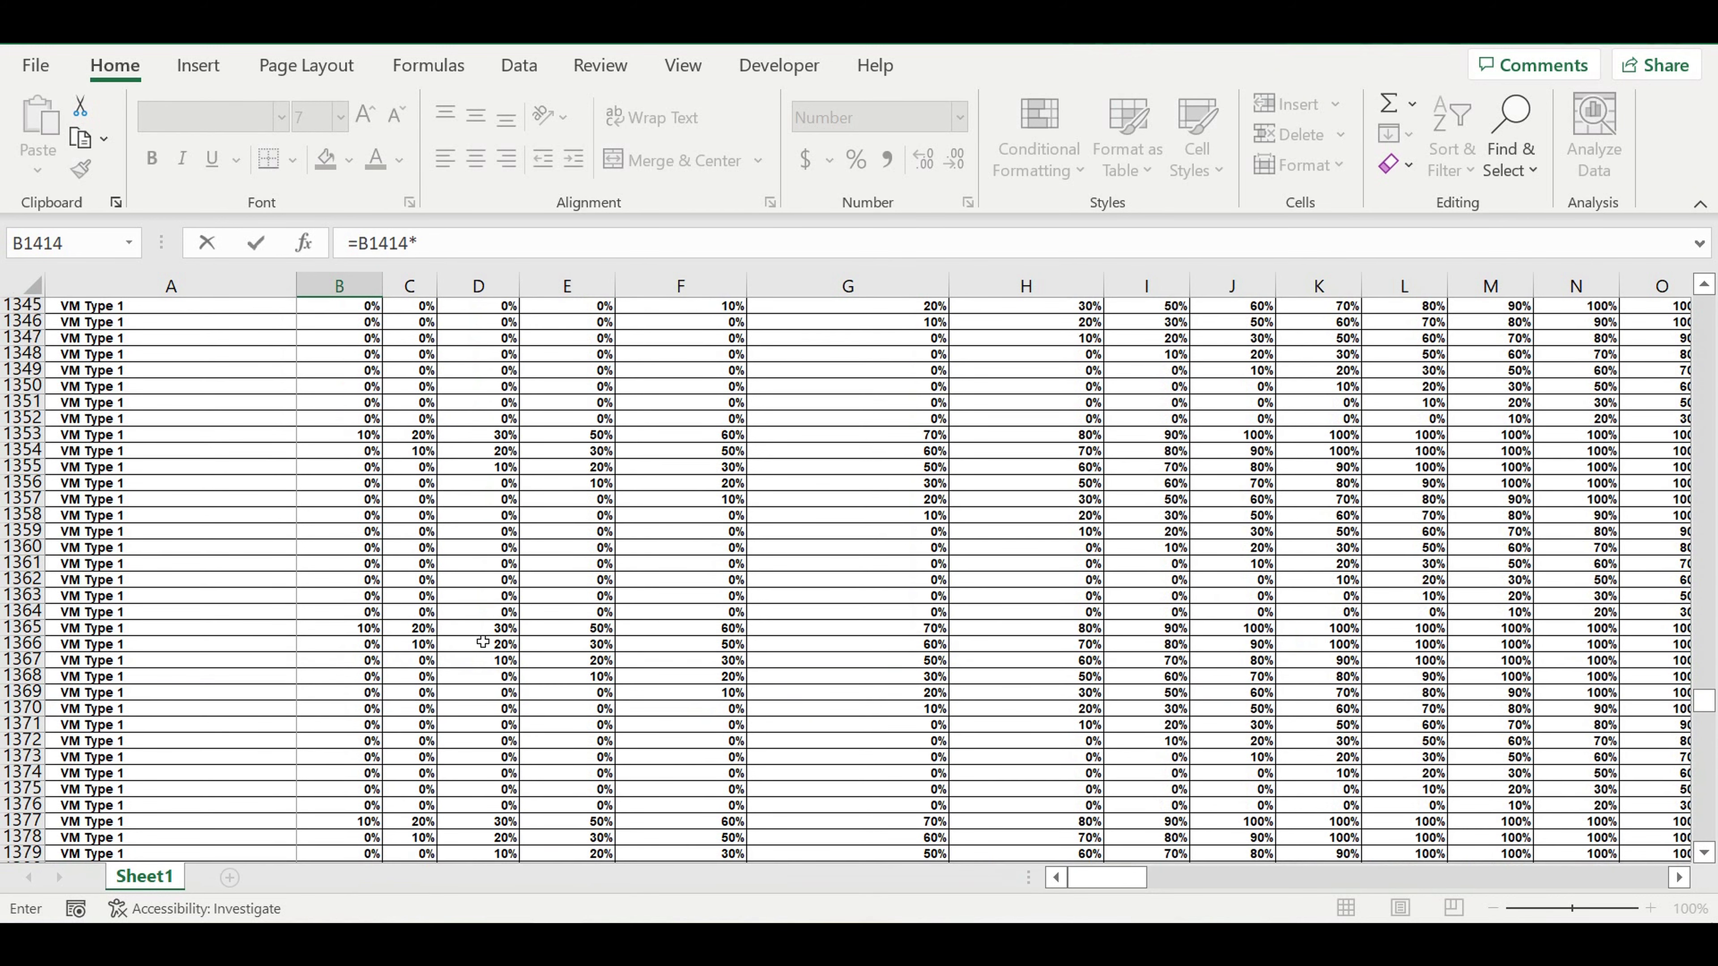
scroll(483, 641, "up", 20)
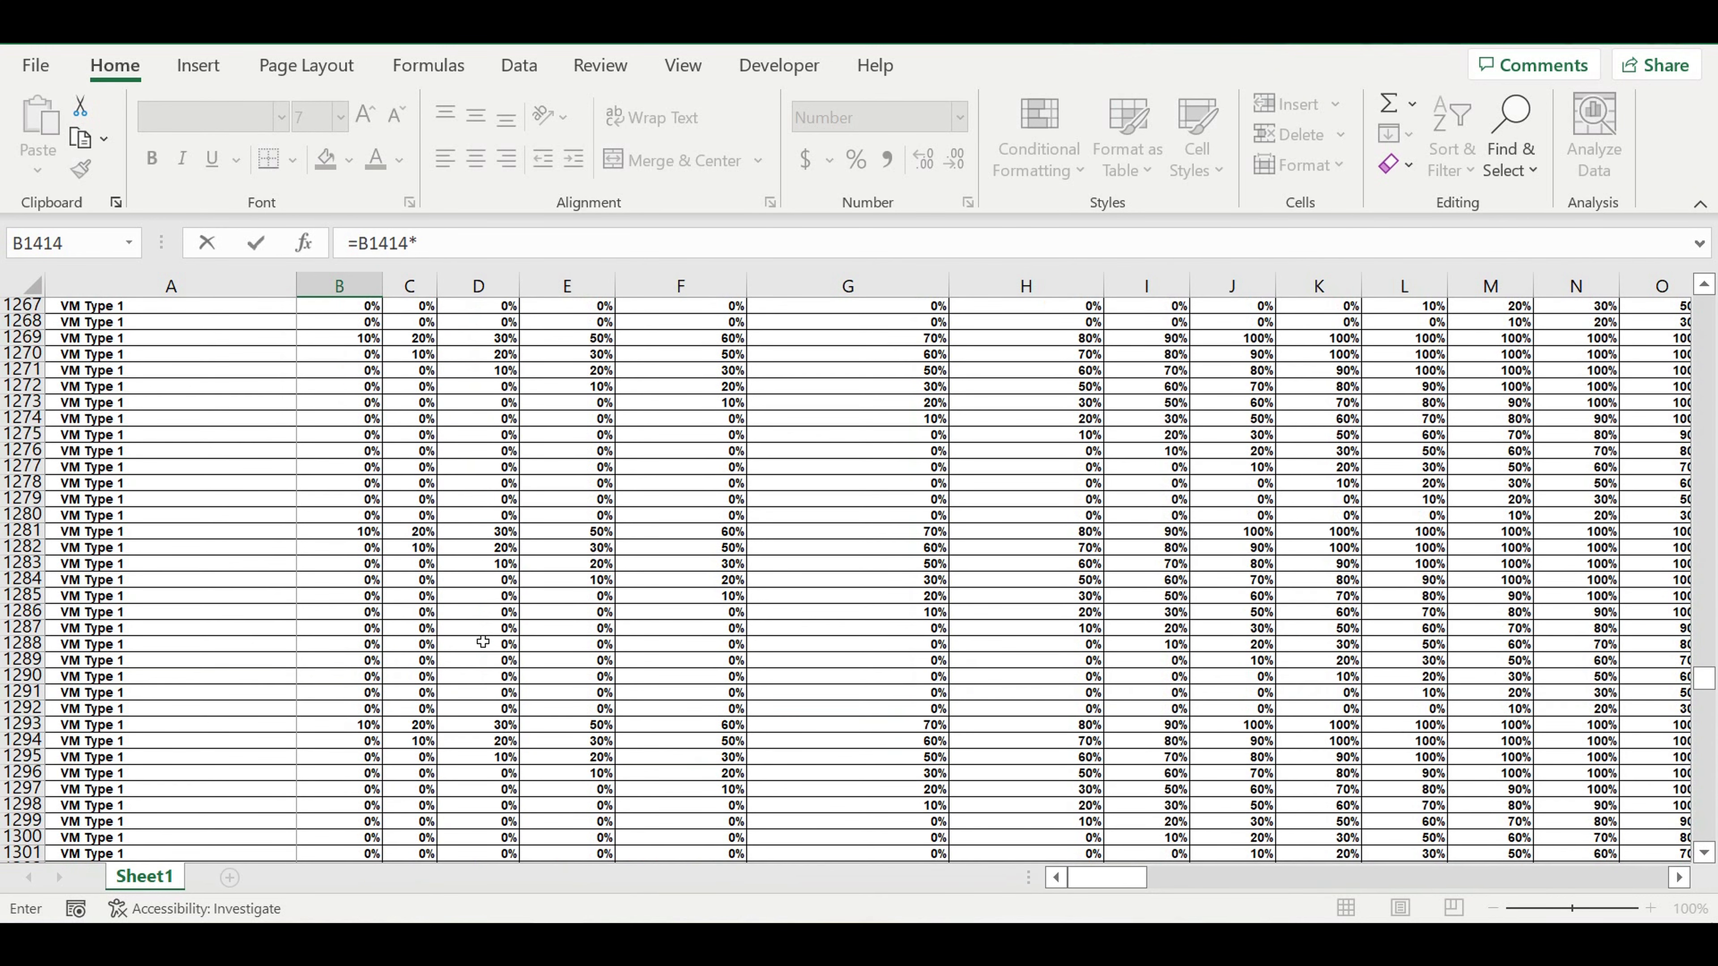
scroll(483, 641, "up", 16)
left_click(341, 370)
key("Return")
Fill the B1617 formula down to row 1816 and across all months to column DQ.
left_click(341, 580)
left_click_drag(382, 588, 389, 838)
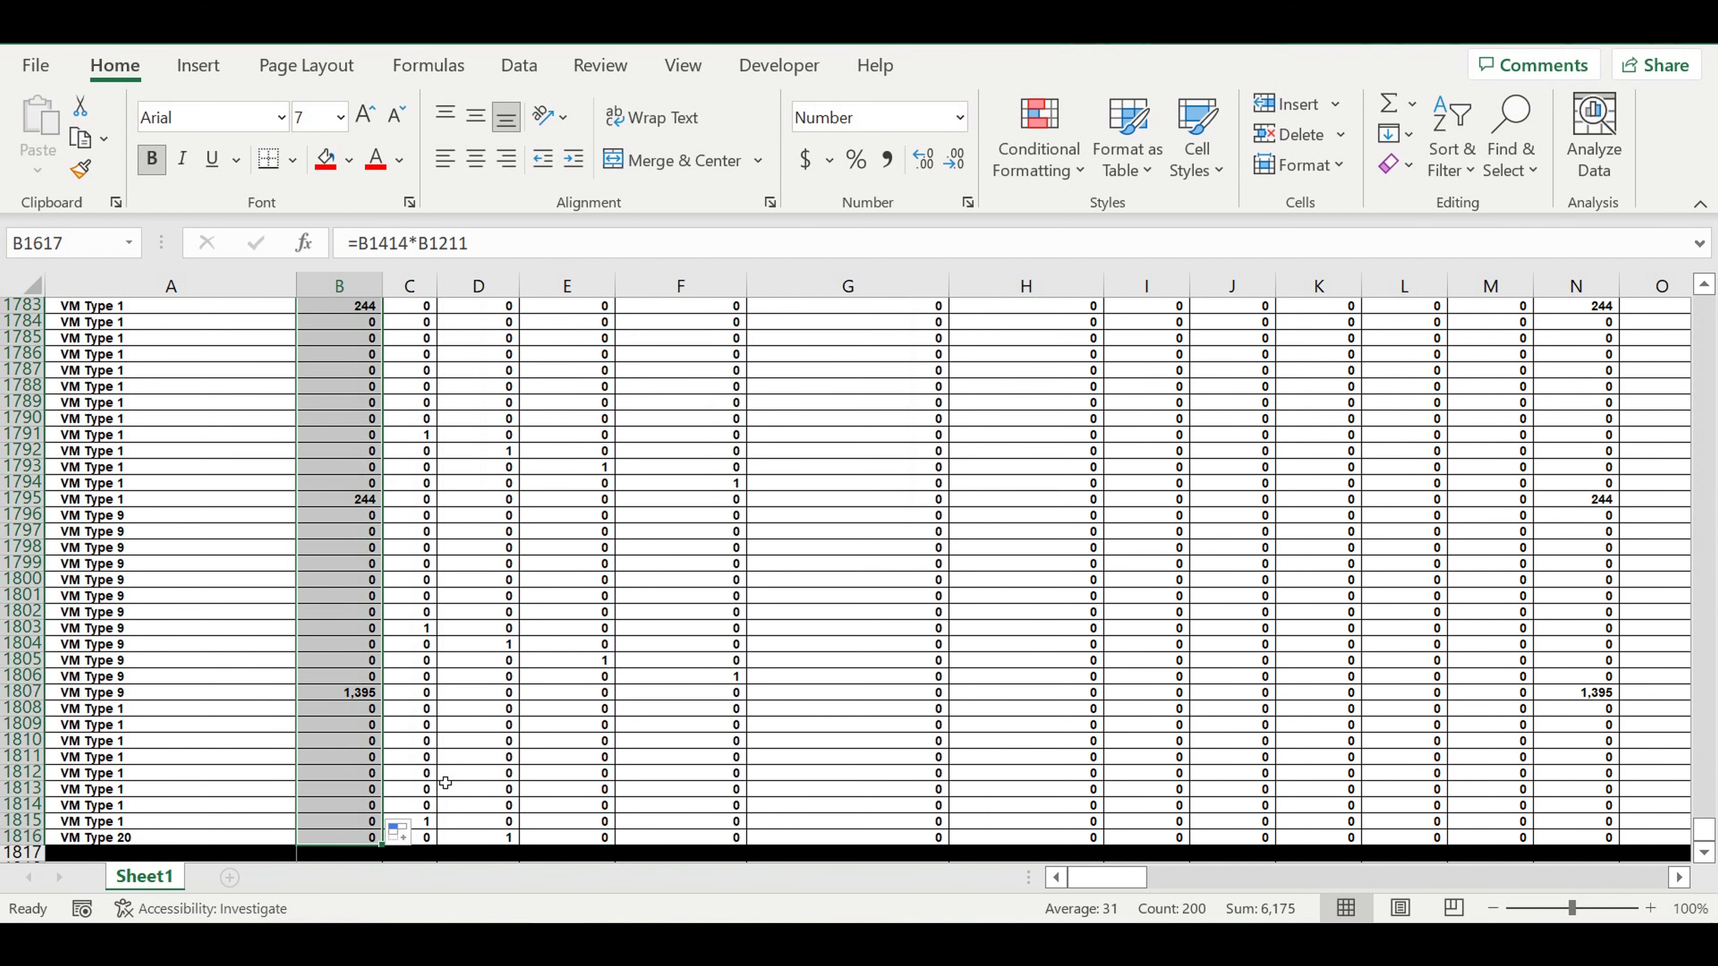
mouse_move(382, 845)
left_mouse_down()
mouse_move(1644, 840)
mouse_move(1569, 839)
mouse_move(1656, 732)
mouse_move(1277, 633)
left_mouse_up()
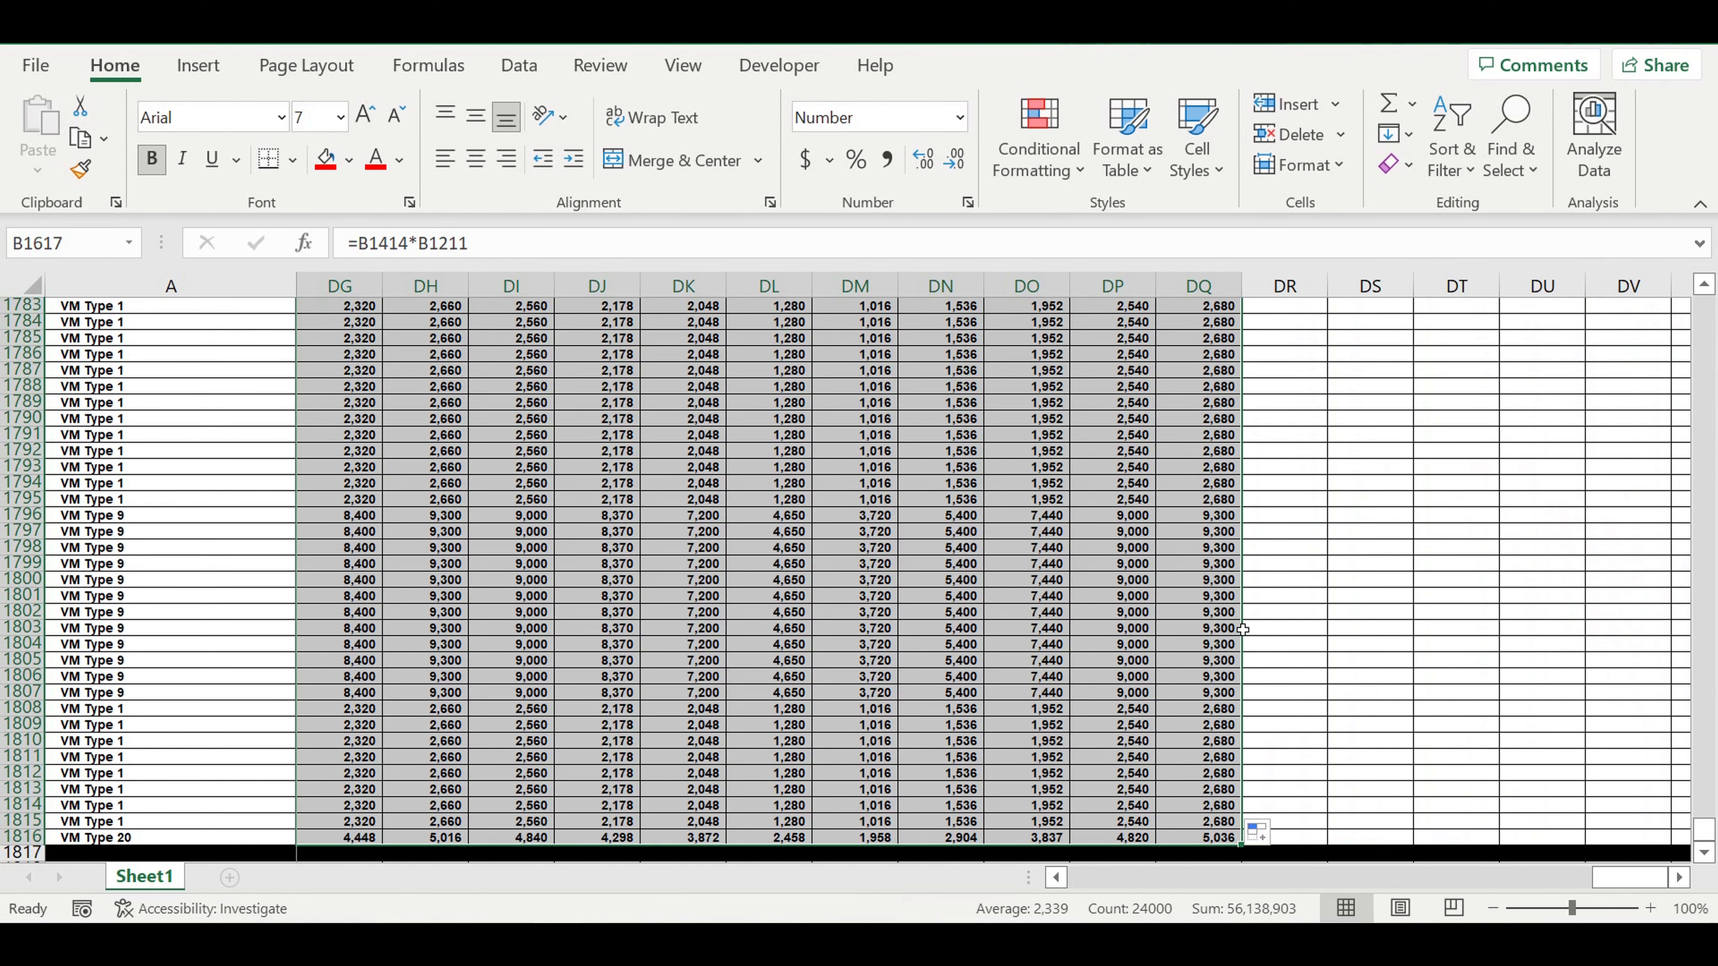
Examine the filled S2 customer table from its last rows up to its header.
left_click(1143, 597)
left_click_drag(1616, 877, 1108, 877)
scroll(947, 713, "up", 1)
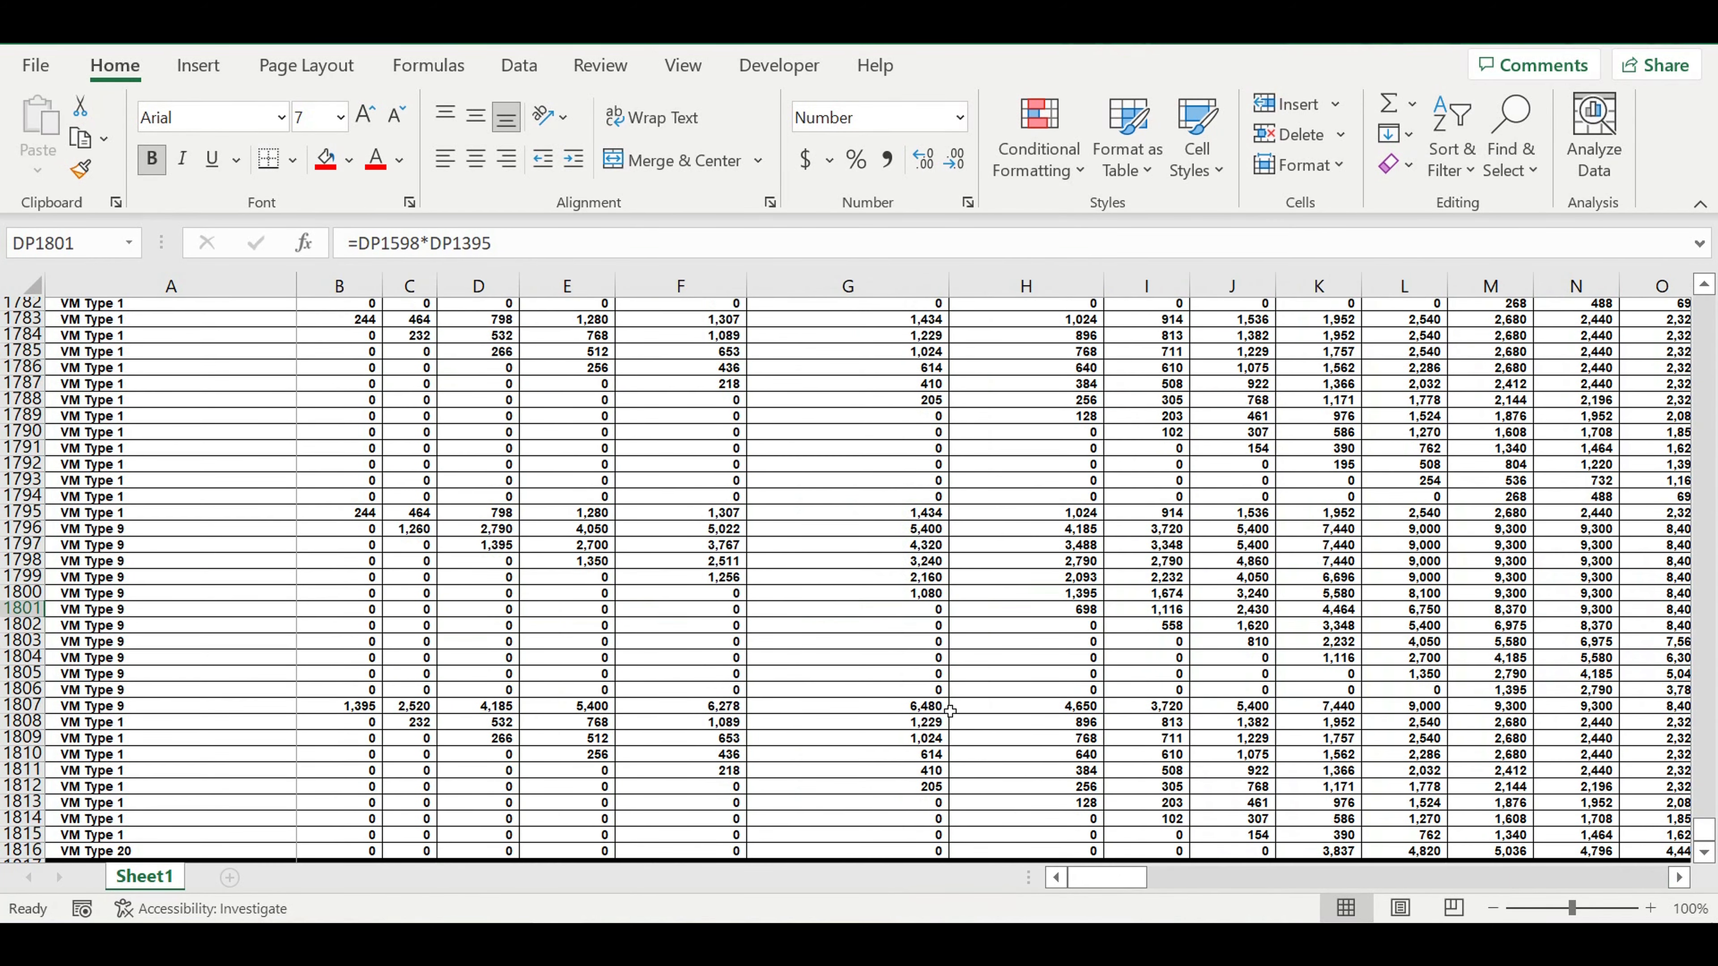
scroll(954, 710, "up", 20)
scroll(954, 710, "up", 11)
scroll(954, 710, "up", 2)
scroll(954, 709, "up", 14)
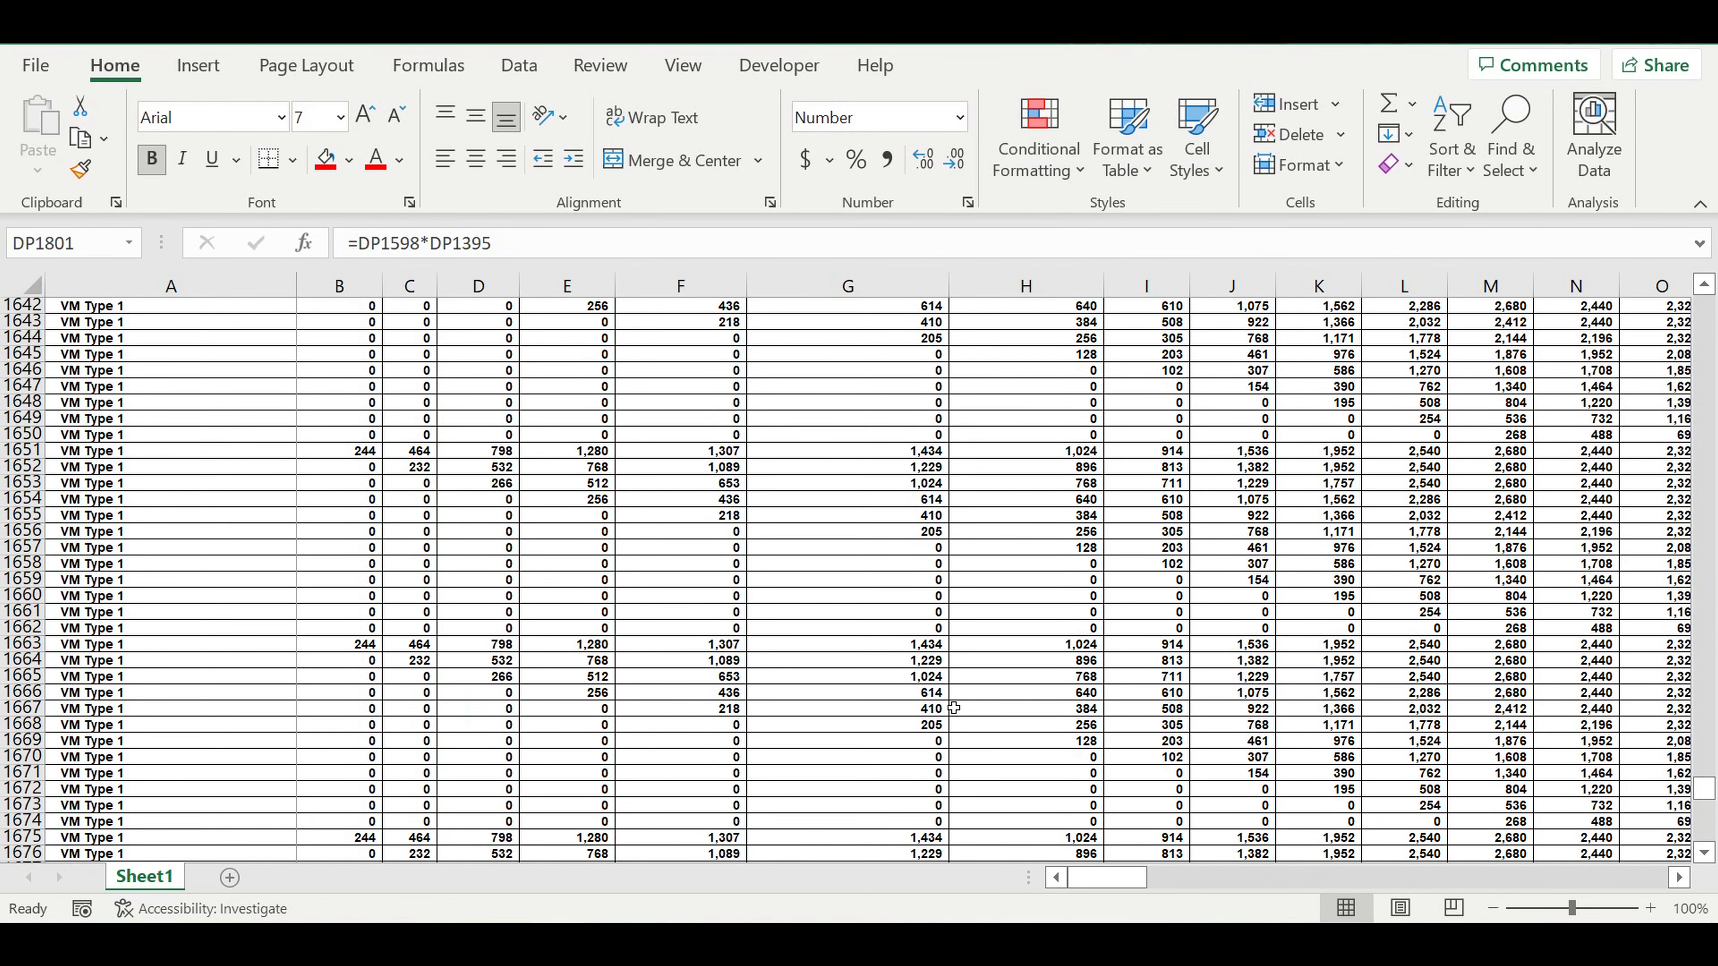
scroll(954, 708, "up", 8)
left_click(772, 568)
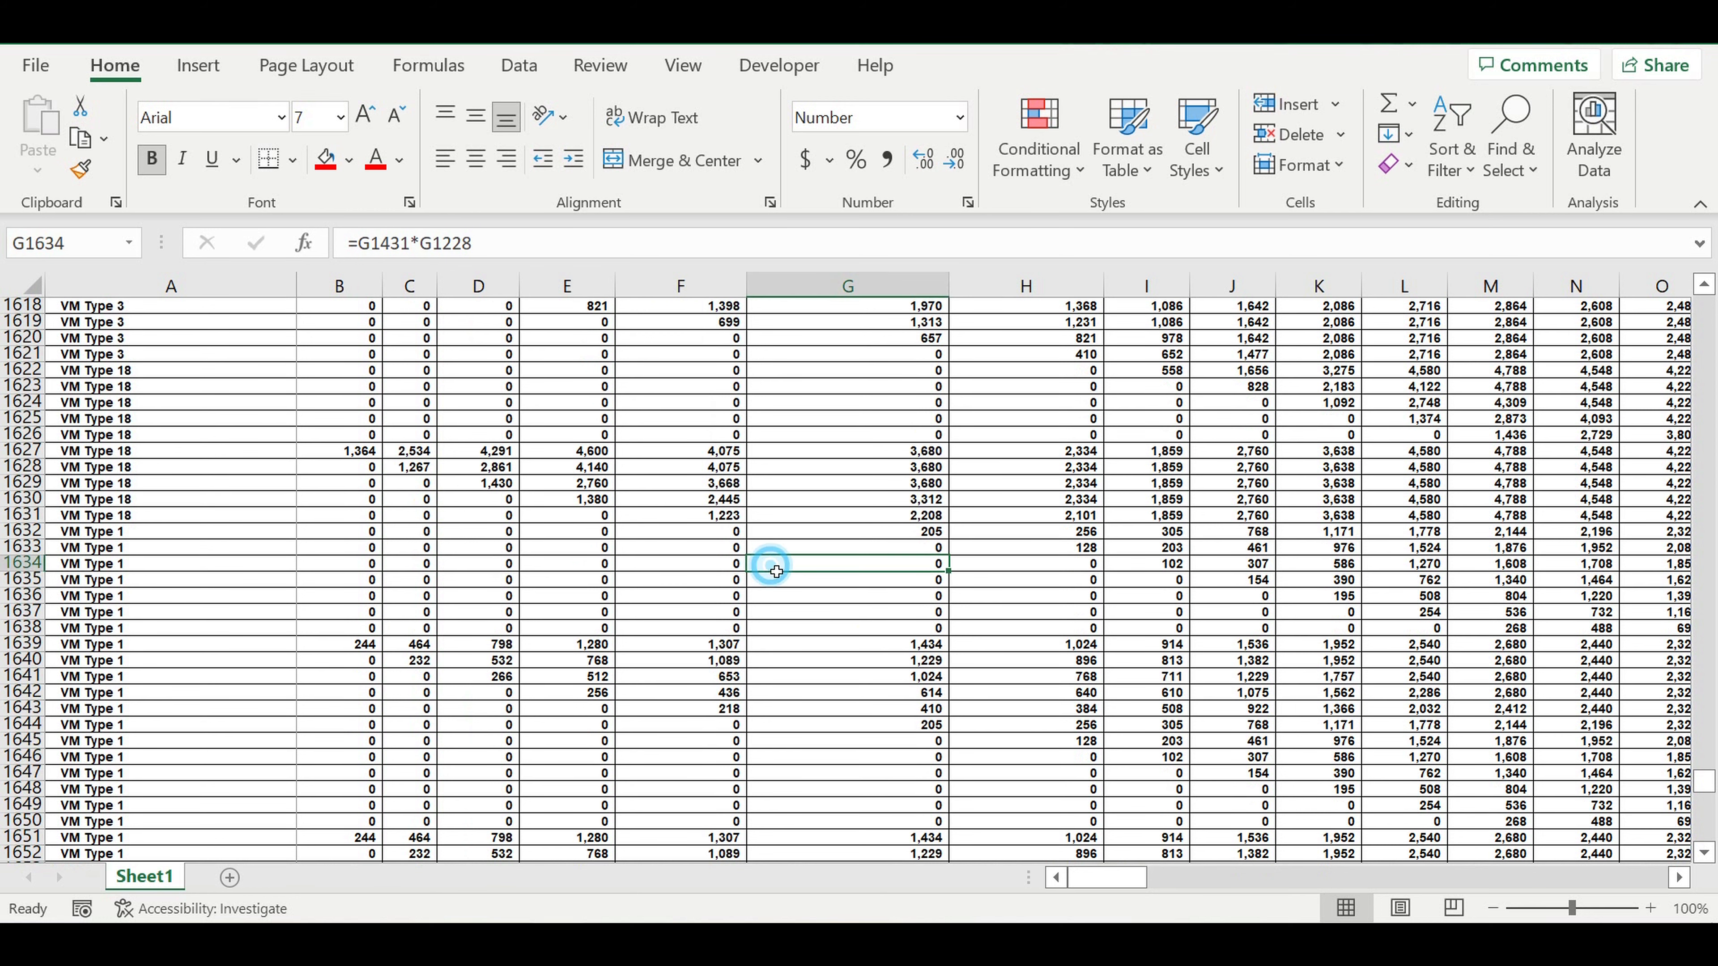
scroll(799, 577, "up", 13)
scroll(800, 579, "down", 6)
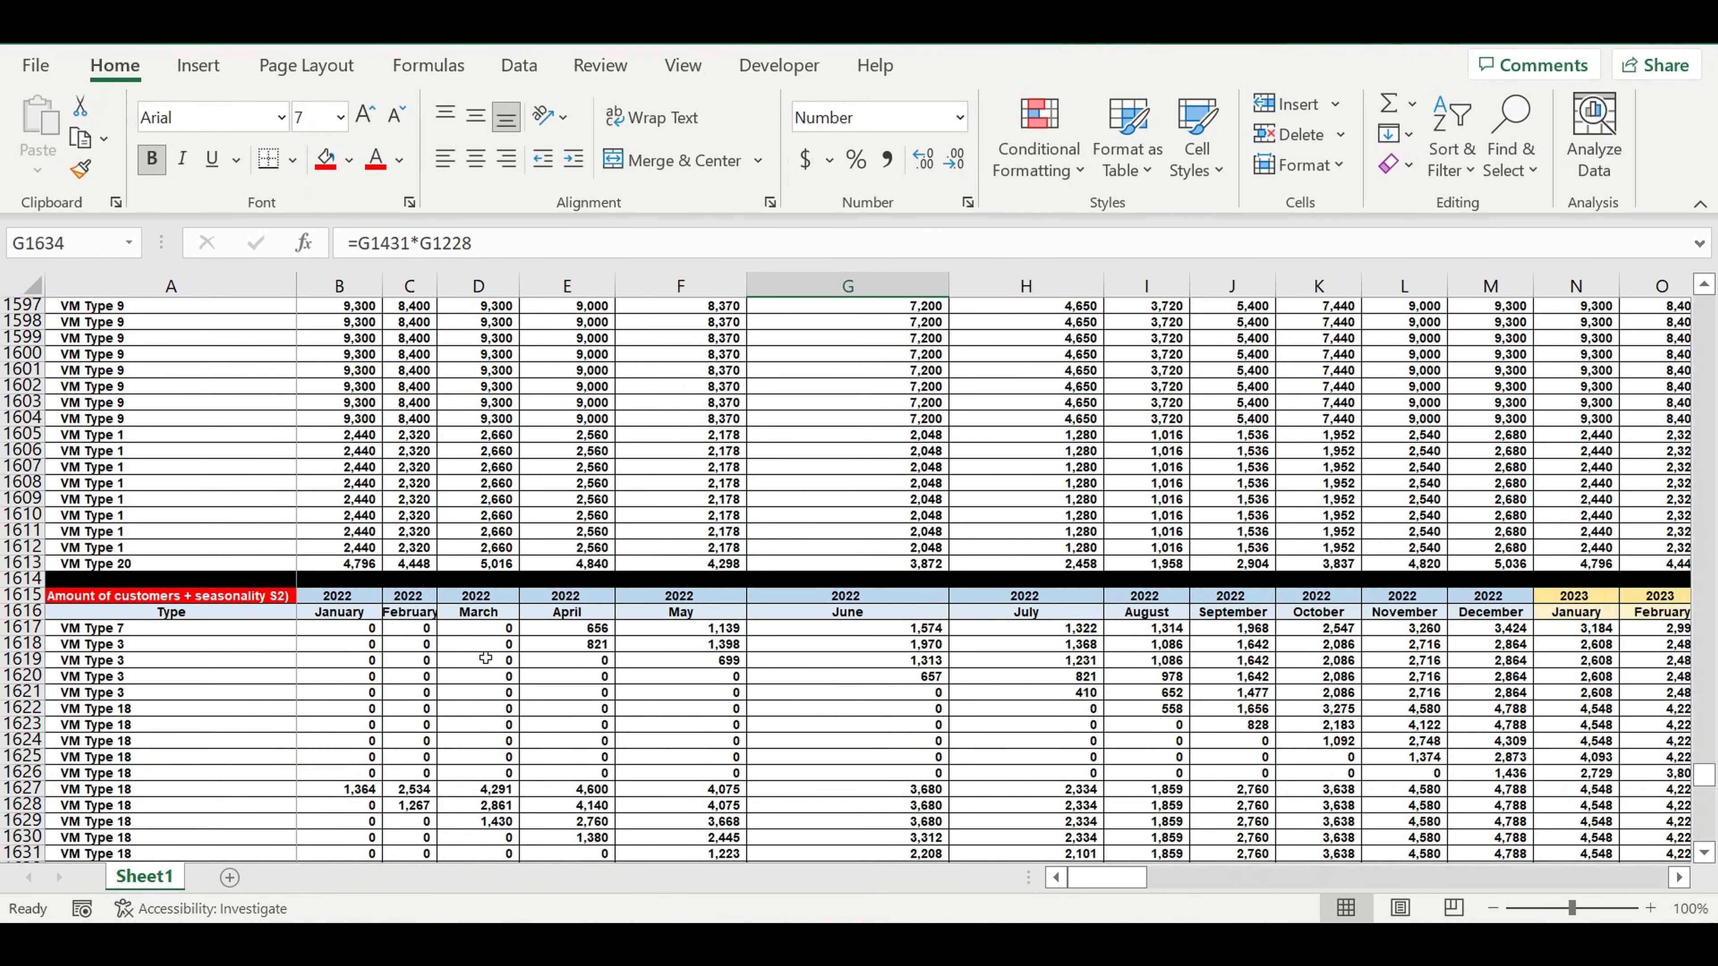
Copy the whole S2 customer table with its black separator, rows 1615 to 1817, and paste it at A1818.
left_click(20, 598)
left_click_drag(21, 604, 20, 643)
key("ctrl+c")
left_click(85, 662)
key("ctrl+v")
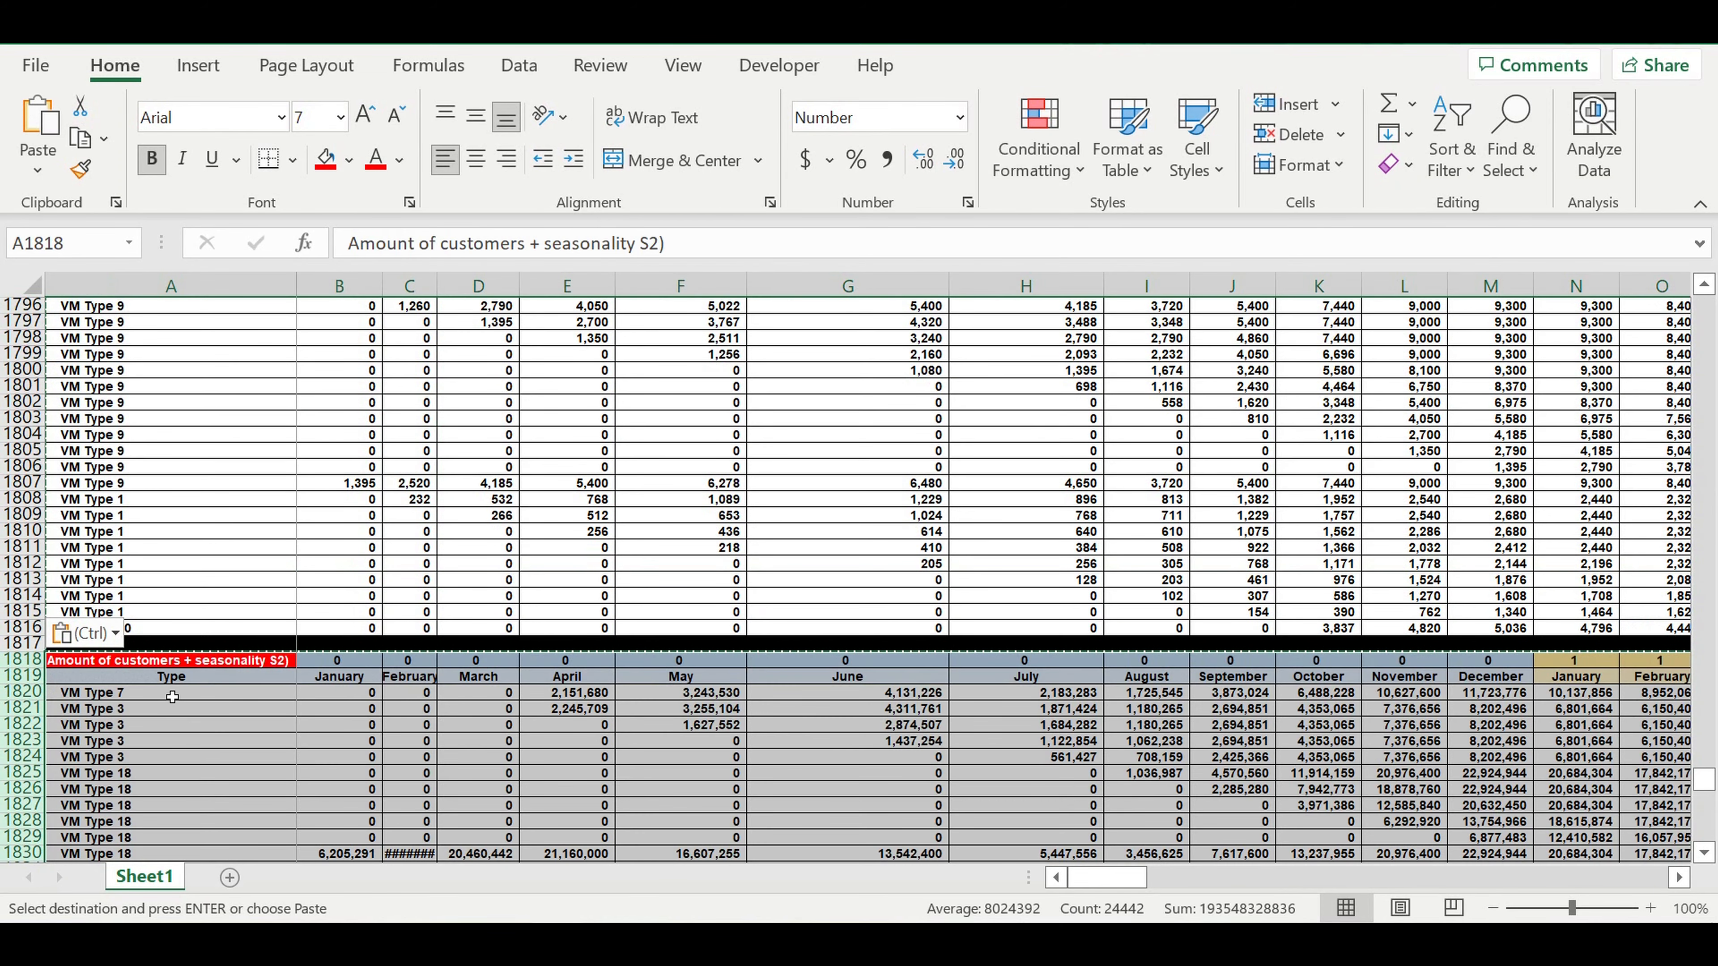
Change the copied table's title in A1818 to "Revenues FINAL".
left_click(173, 695)
left_click(156, 666)
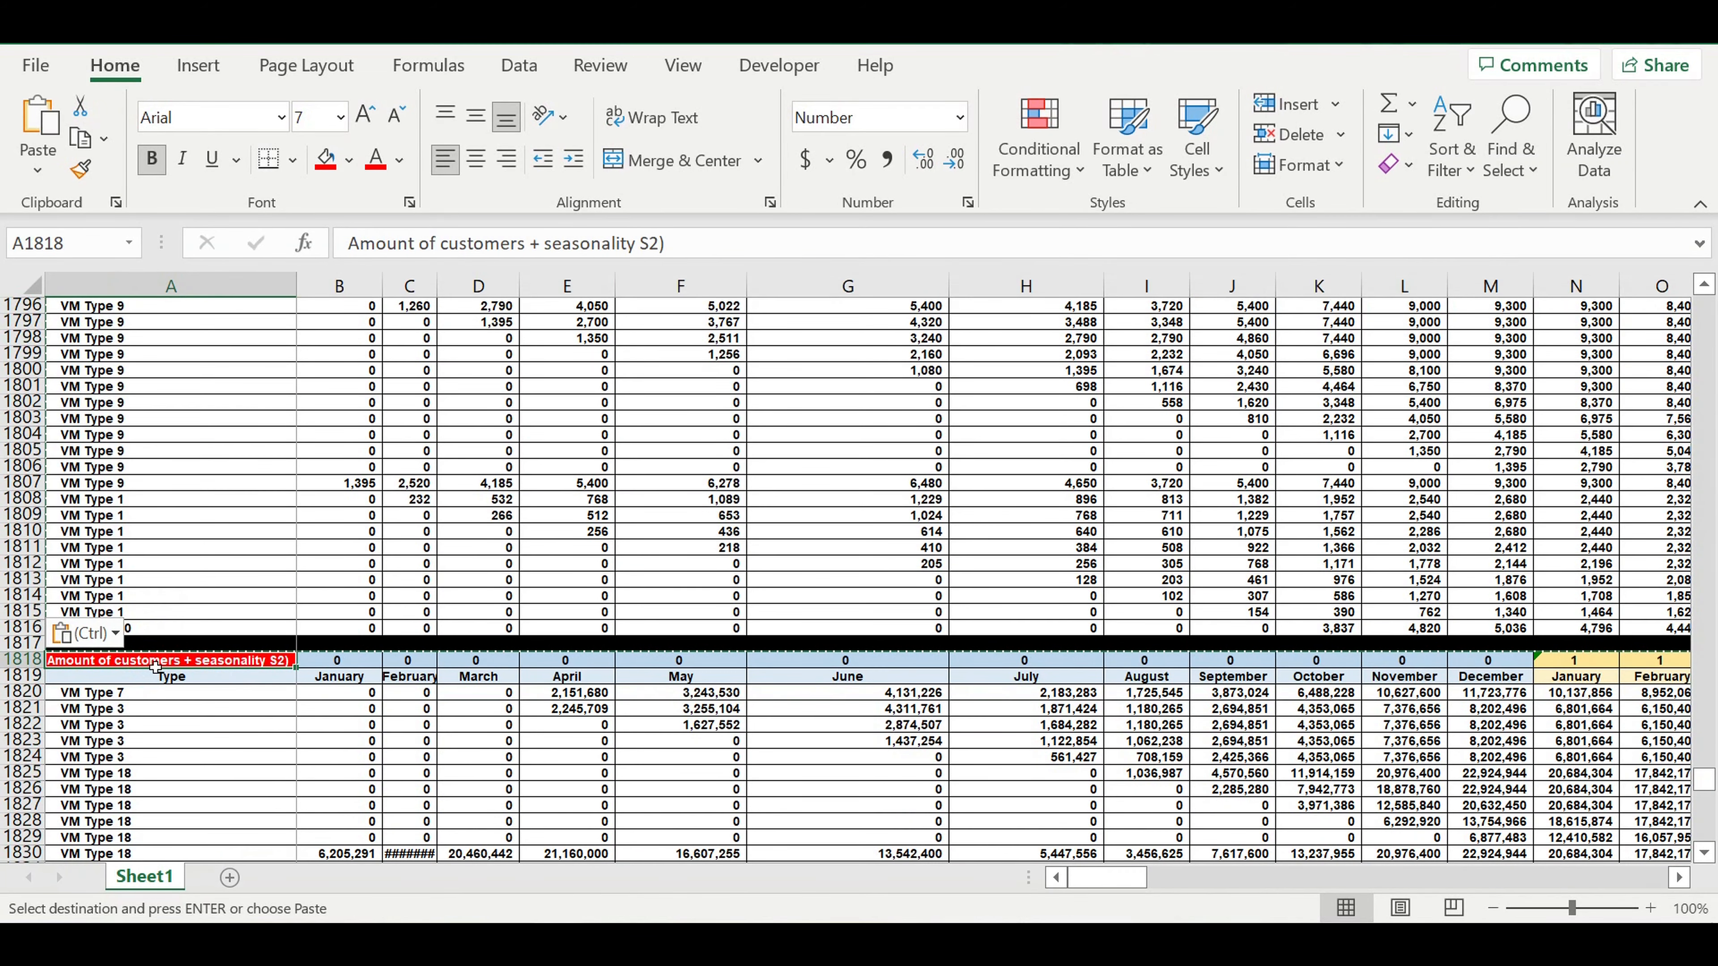
type("Revenues FINAL")
key("Tab")
Give the title cell A1818 a green fill with black text, and link the year header B1818 to E1.
left_click(244, 660)
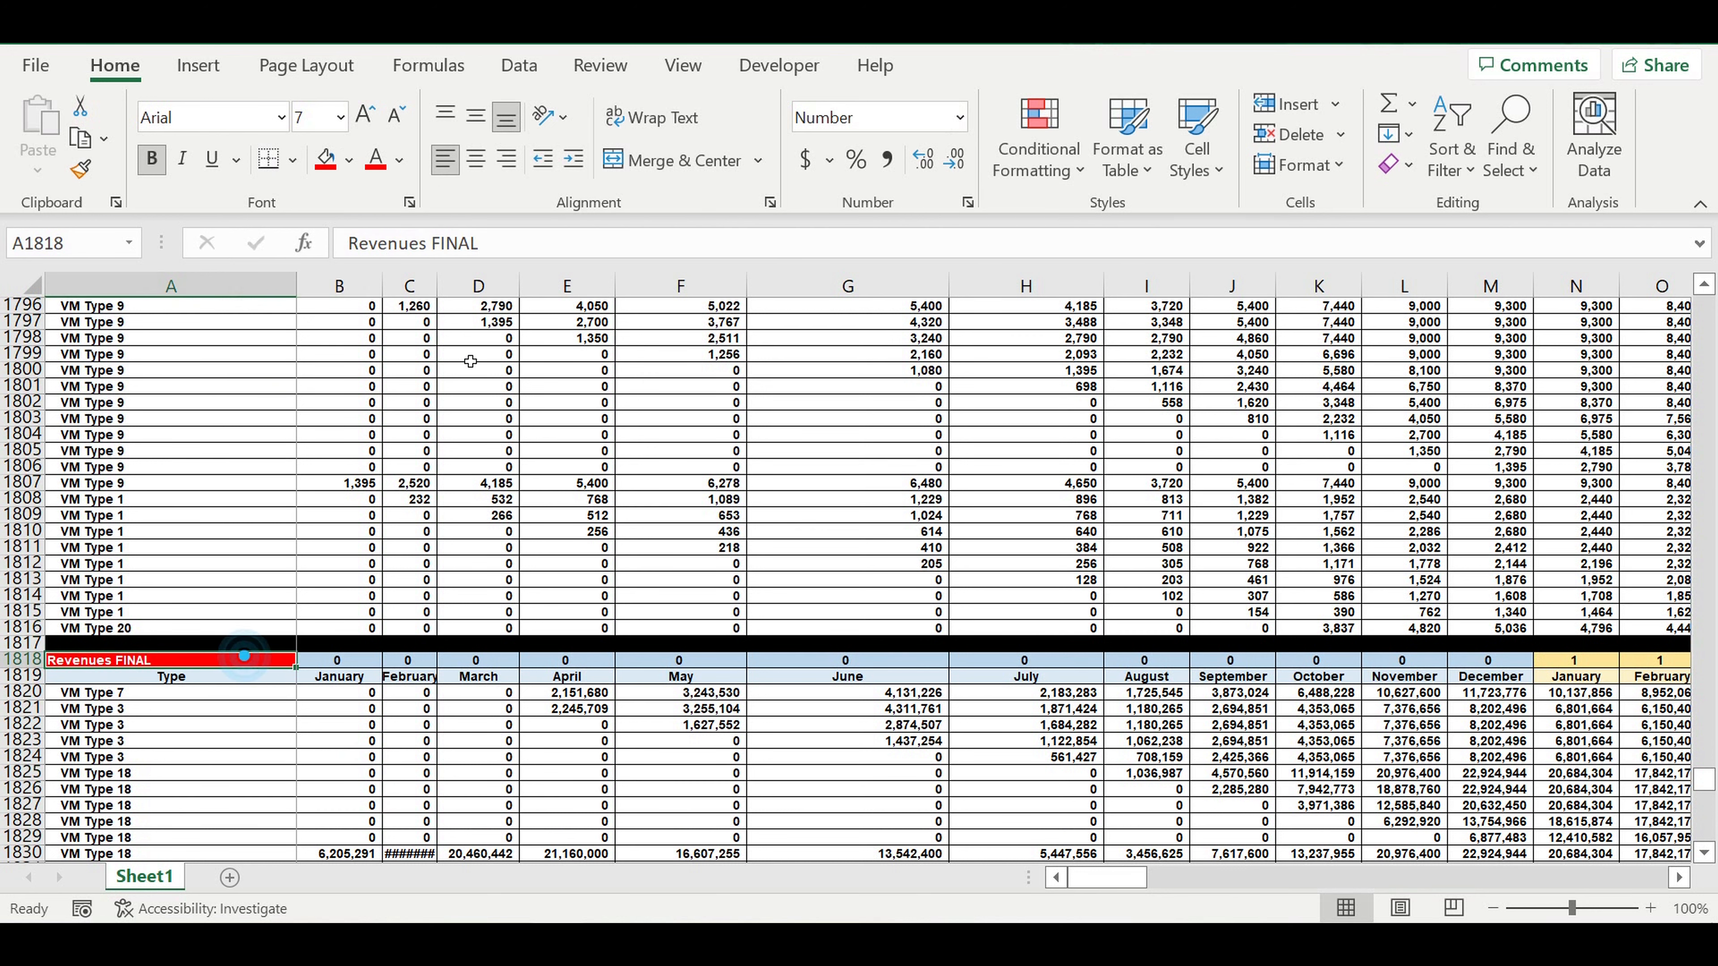
left_click(348, 159)
left_click(324, 485)
scroll(324, 484, "down", 1)
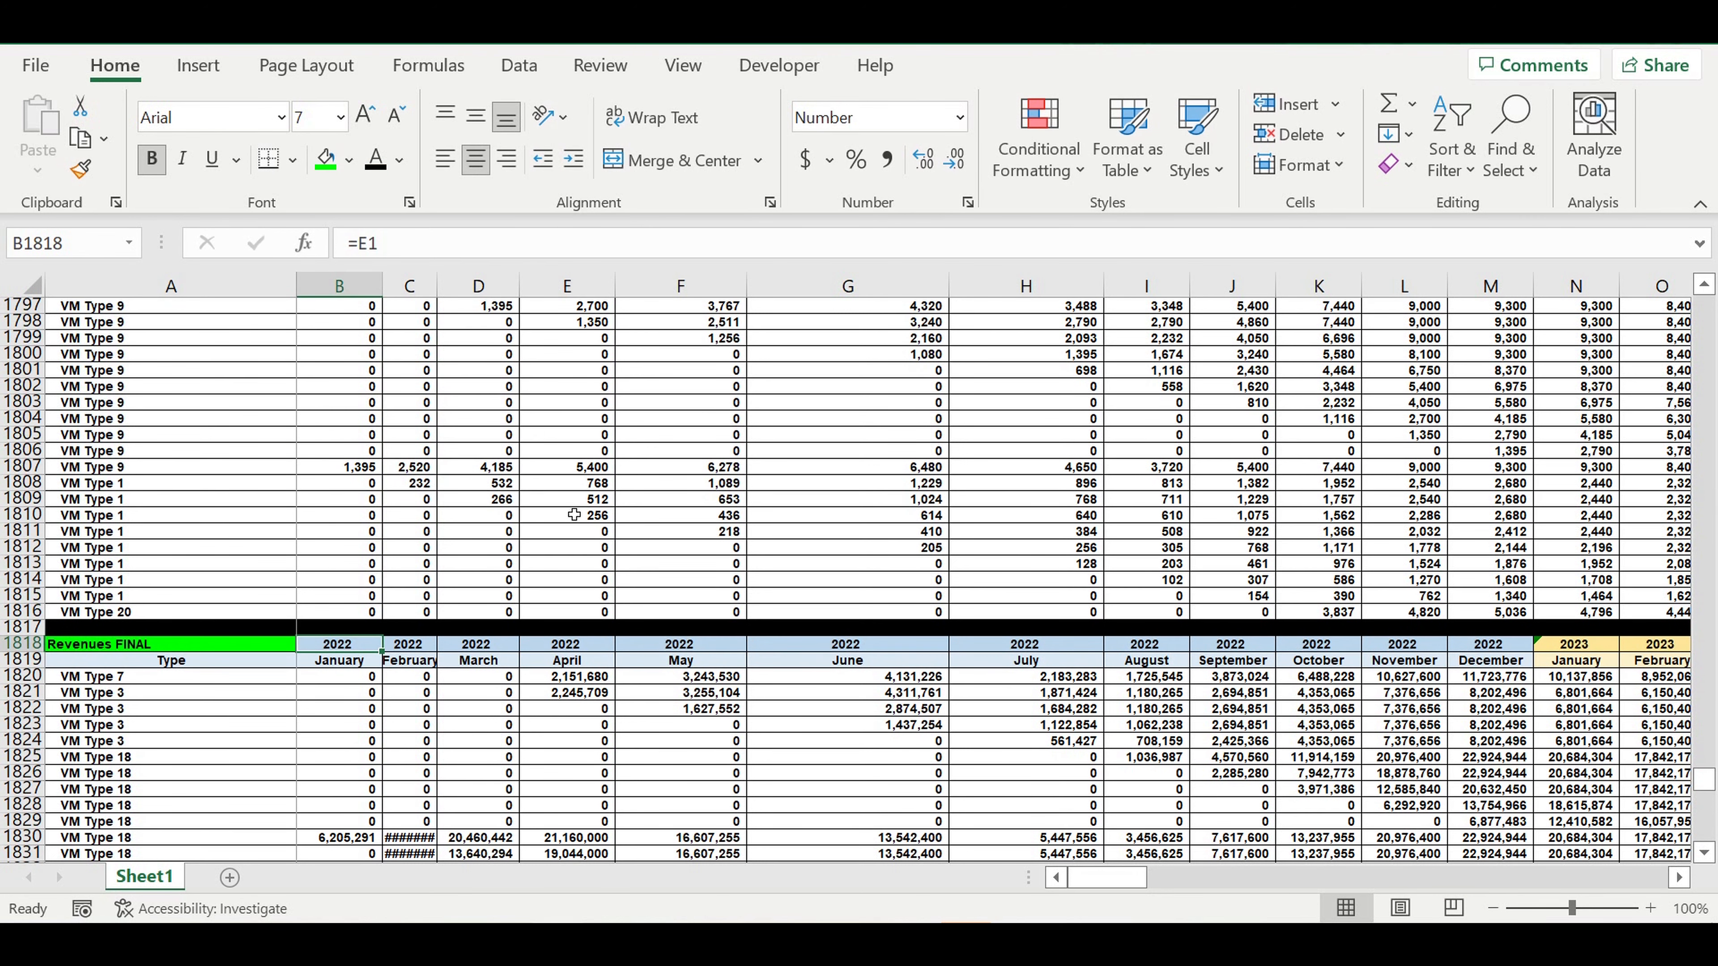
Enter =B1617*$F399 in B1820, multiplying the S2 customers by the final average check with its column locked.
left_click(456, 716)
left_click(348, 677)
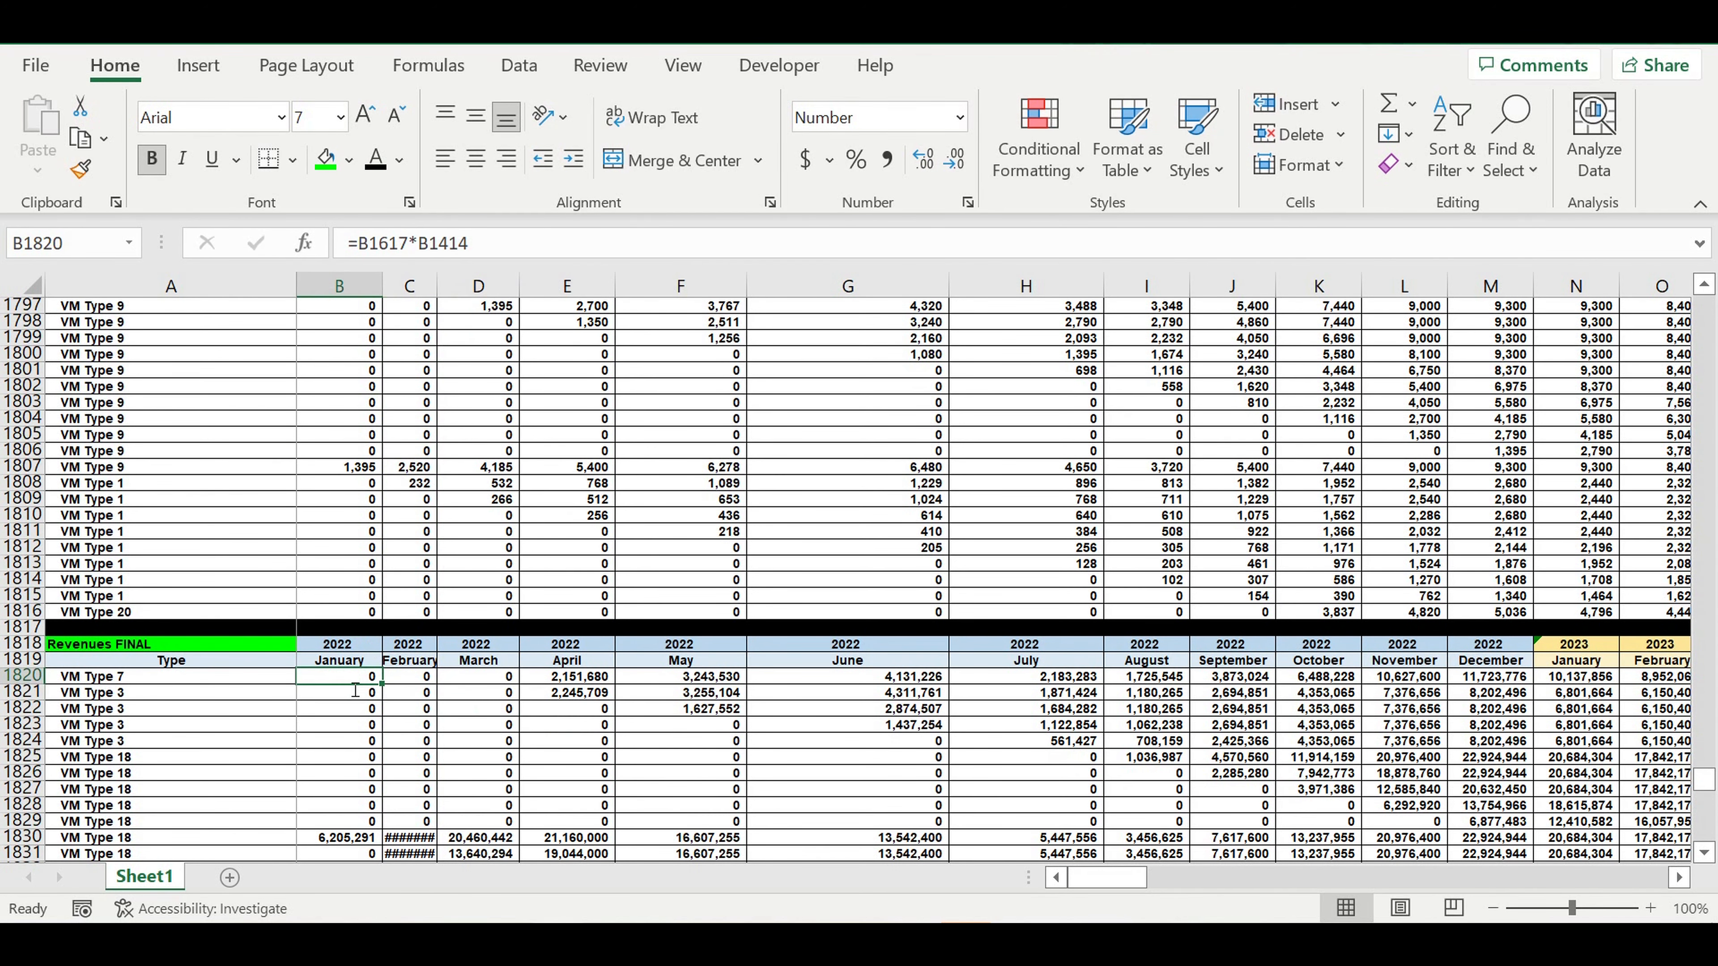
type("=")
scroll(458, 649, "up", 8)
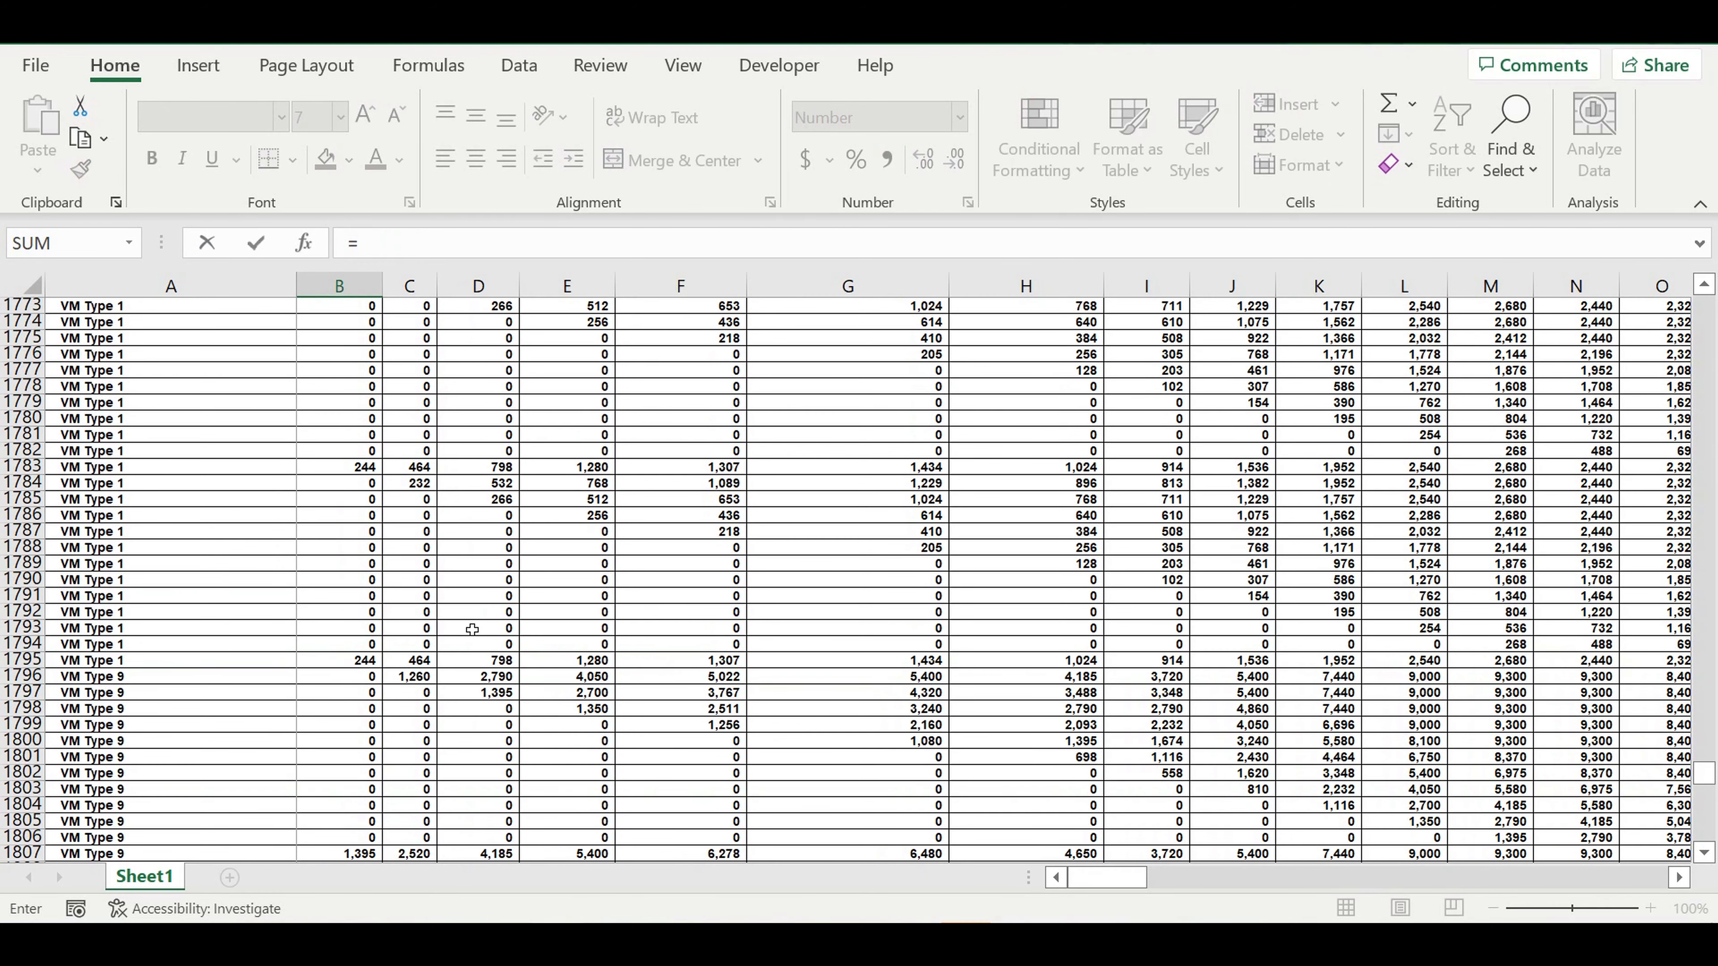
scroll(472, 629, "up", 7)
scroll(472, 630, "up", 20)
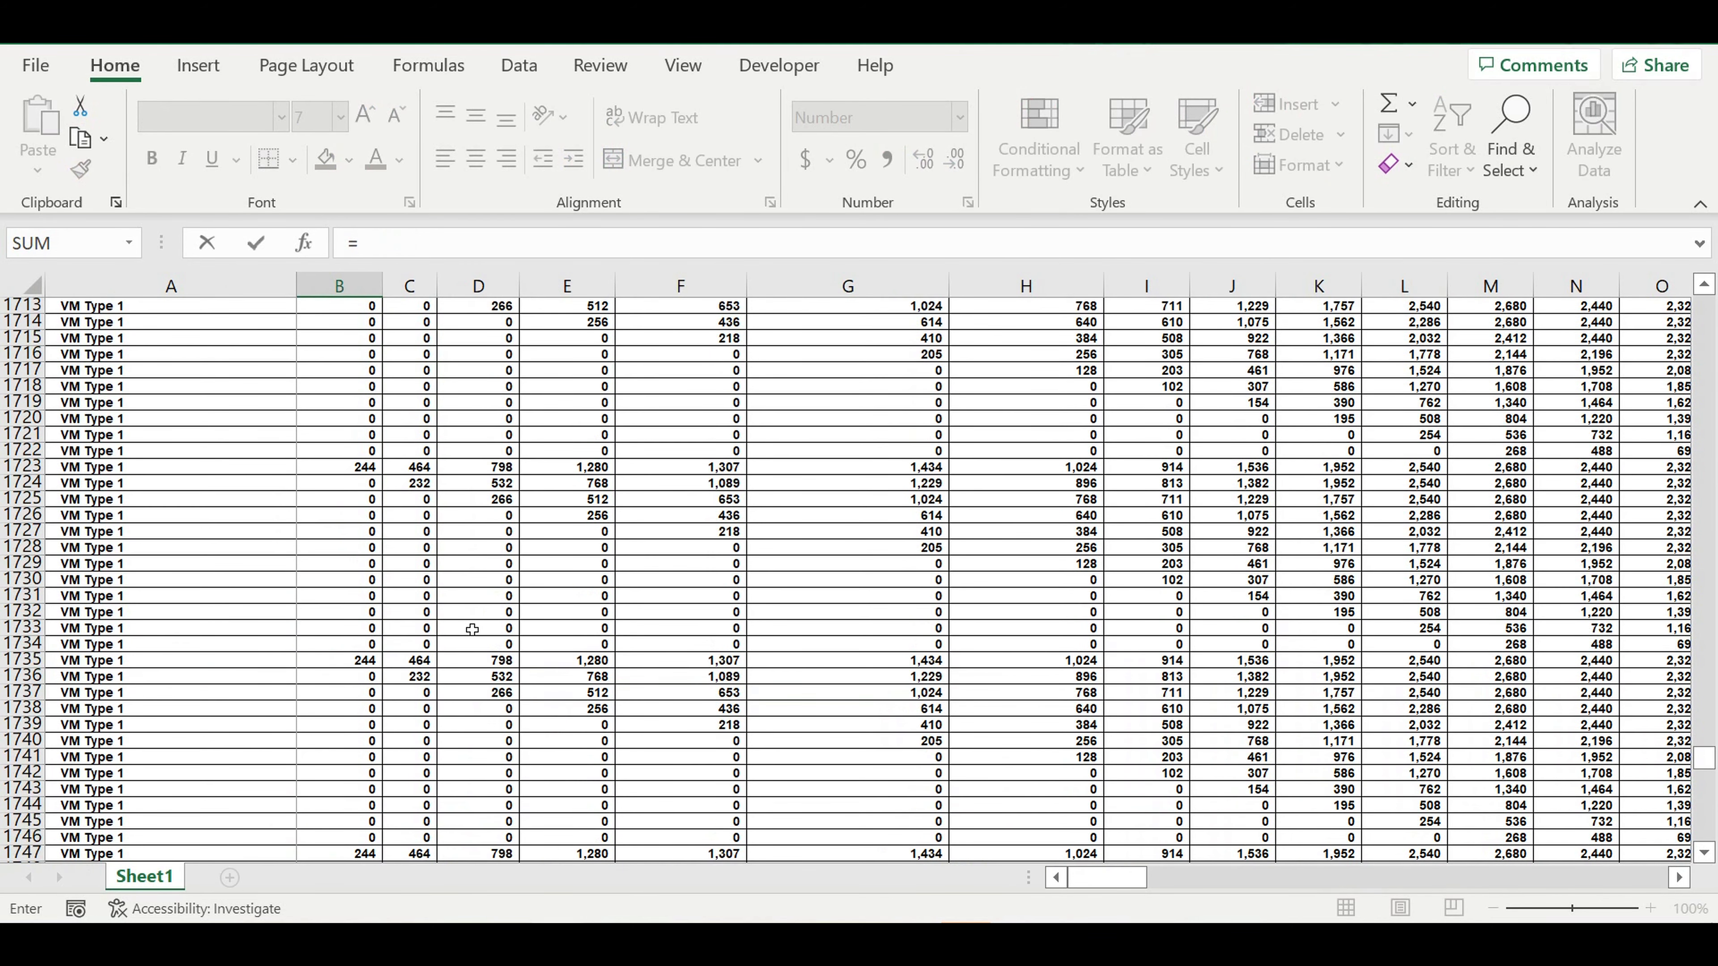
scroll(472, 630, "up", 3)
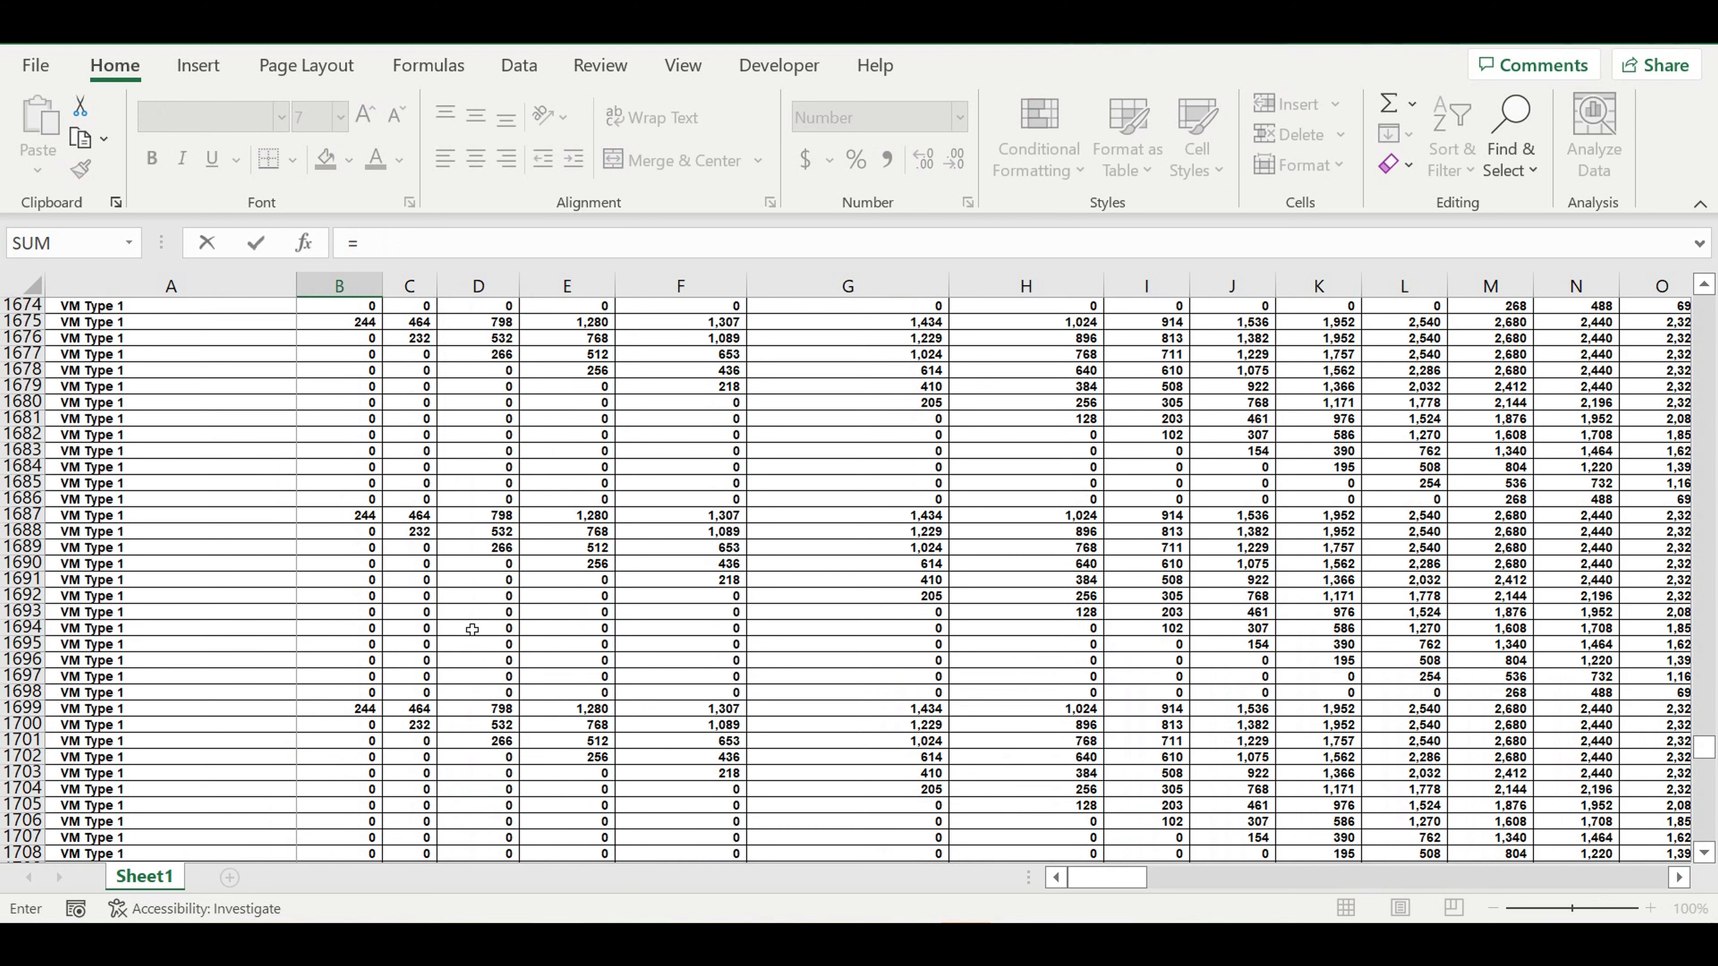
scroll(472, 629, "up", 17)
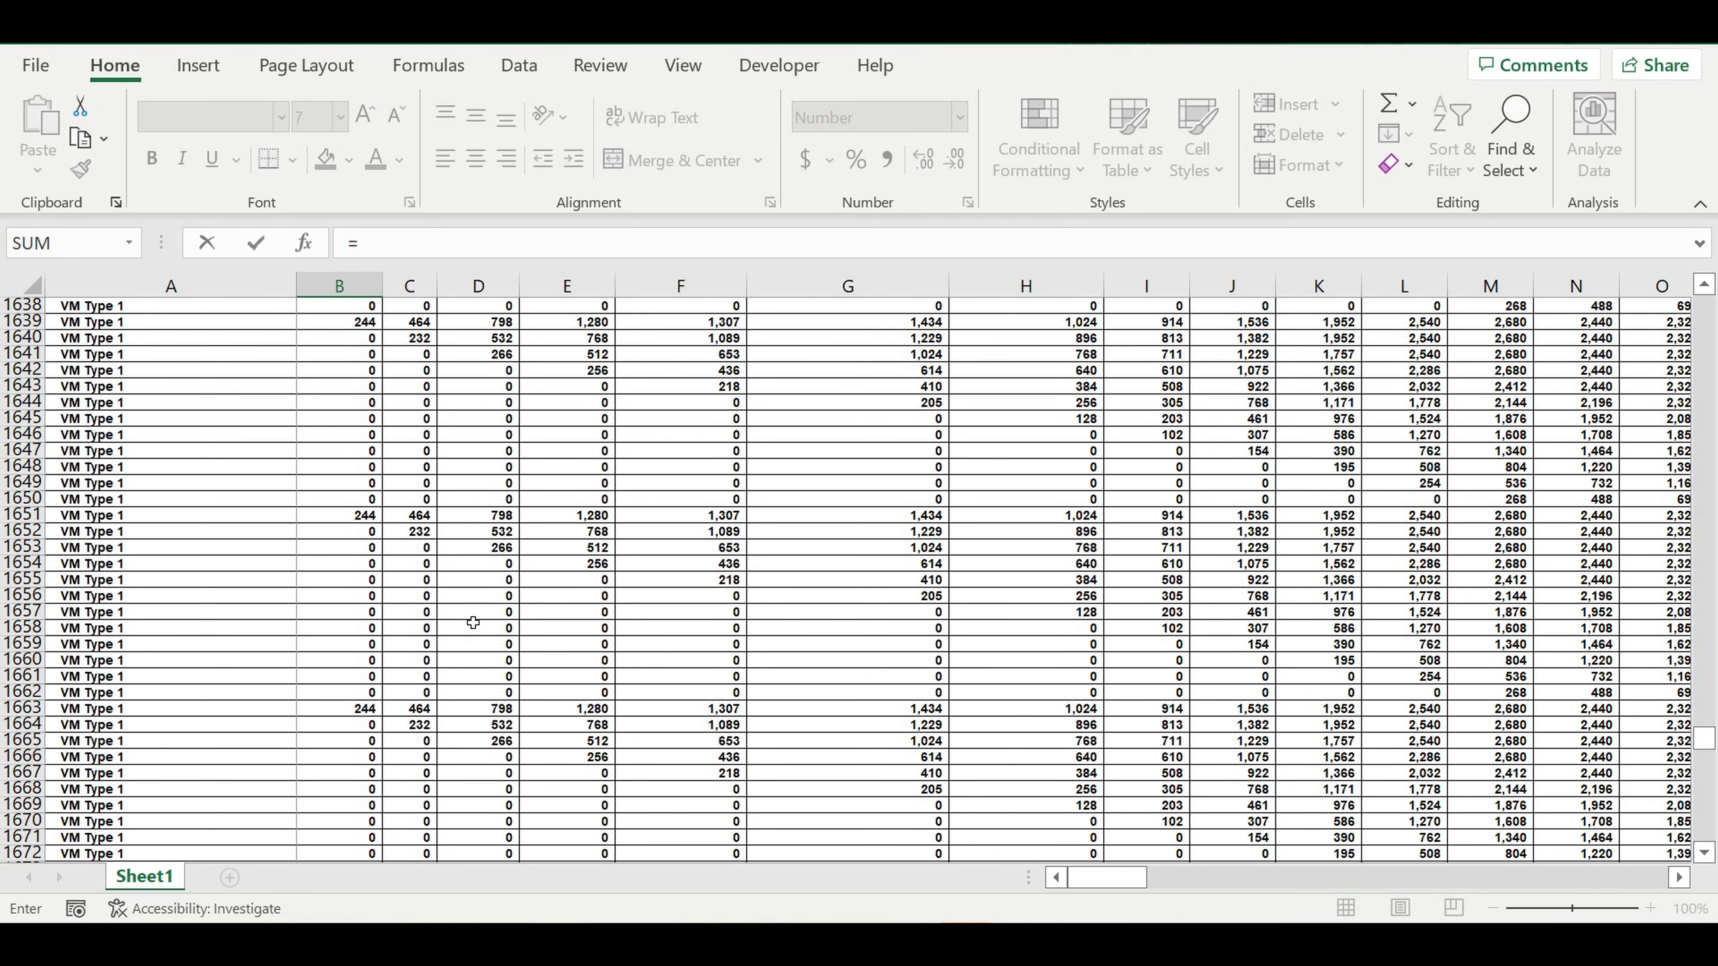
scroll(472, 623, "up", 16)
scroll(456, 635, "down", 5)
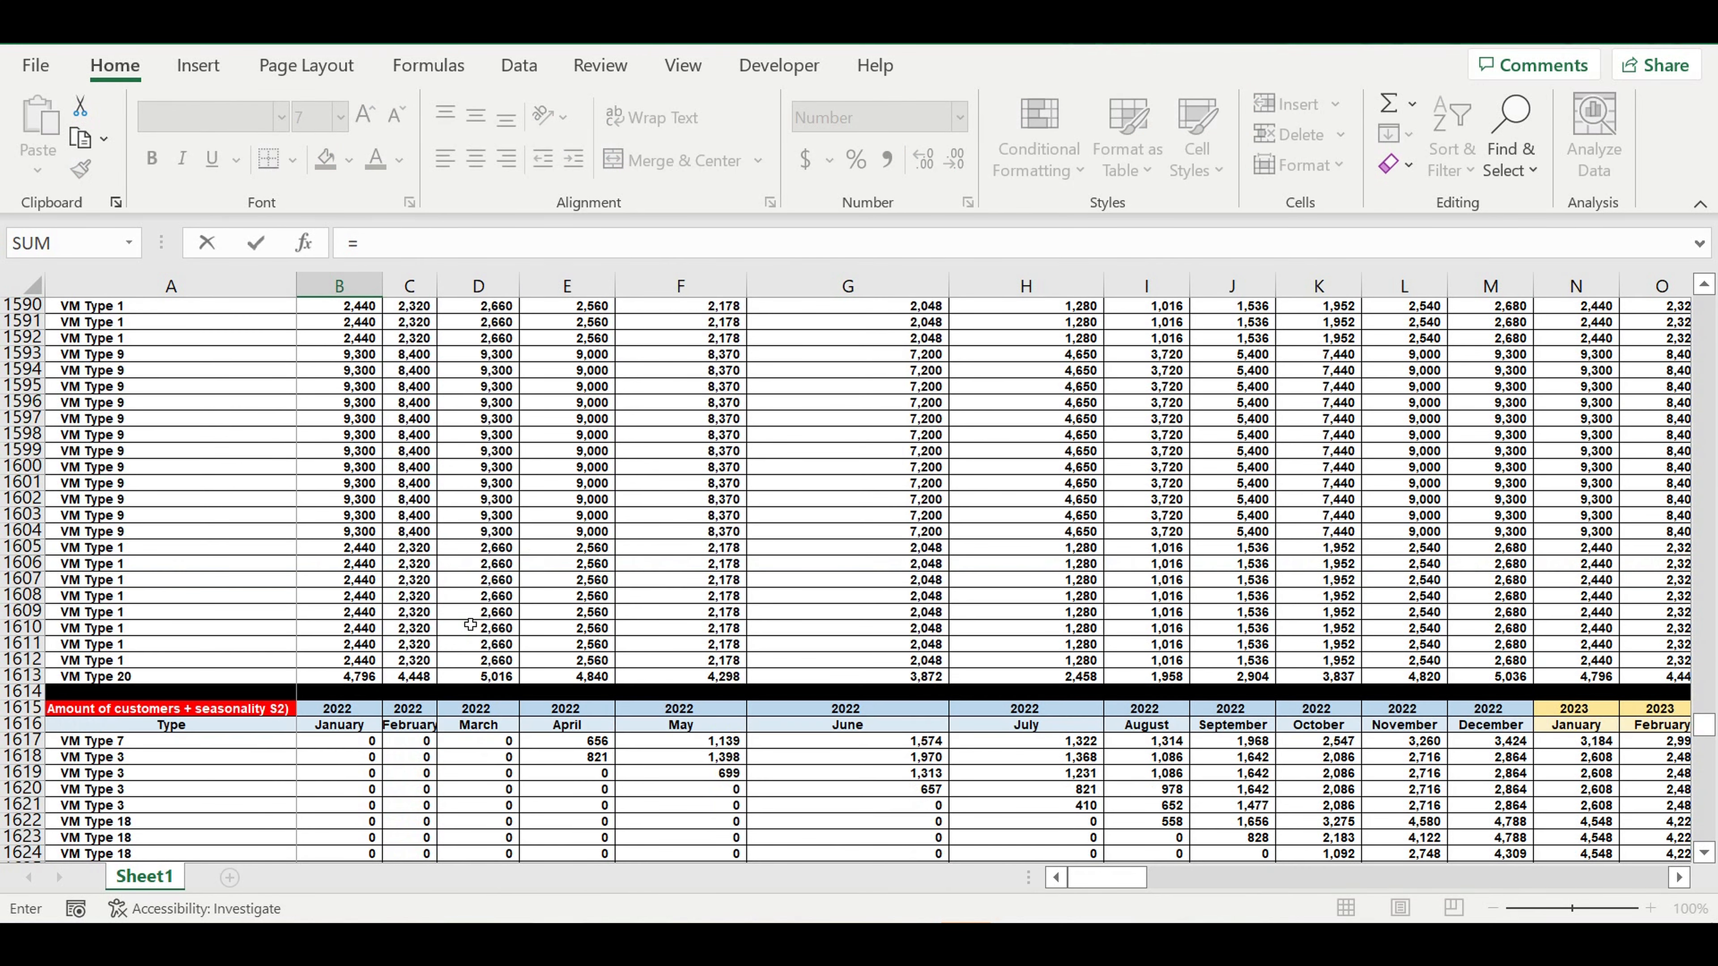
left_click(369, 743)
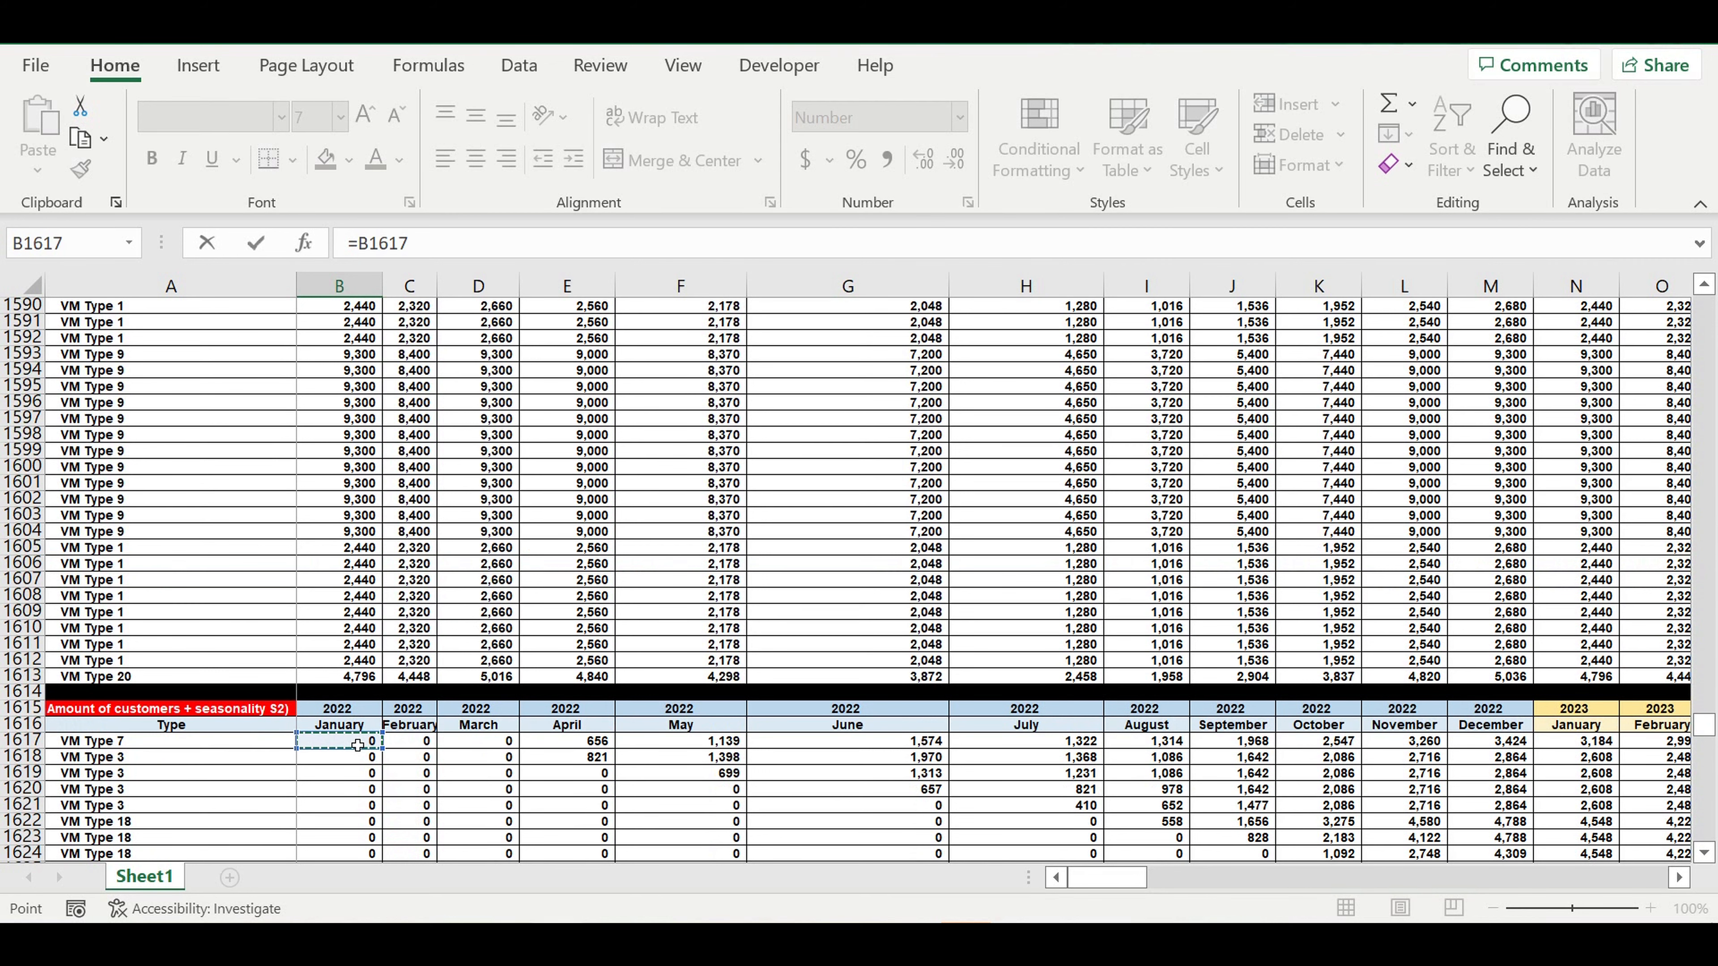
type("*")
left_click_drag(1709, 734, 1684, 437)
scroll(881, 549, "up", 20)
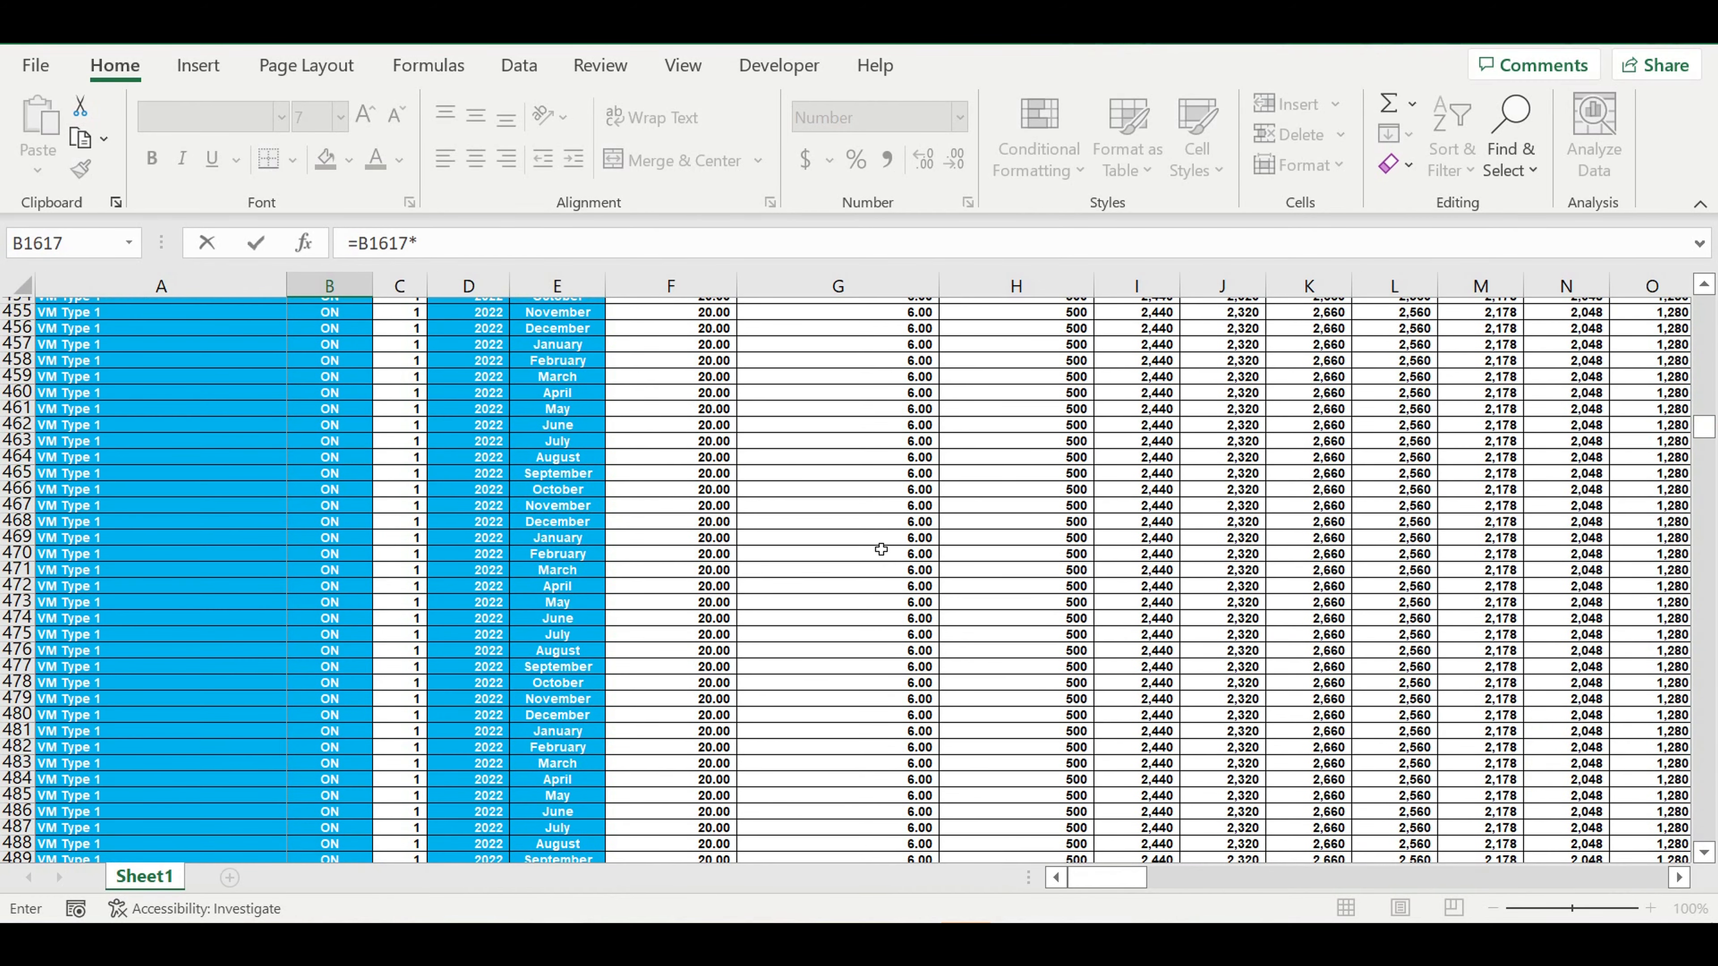
scroll(882, 549, "up", 4)
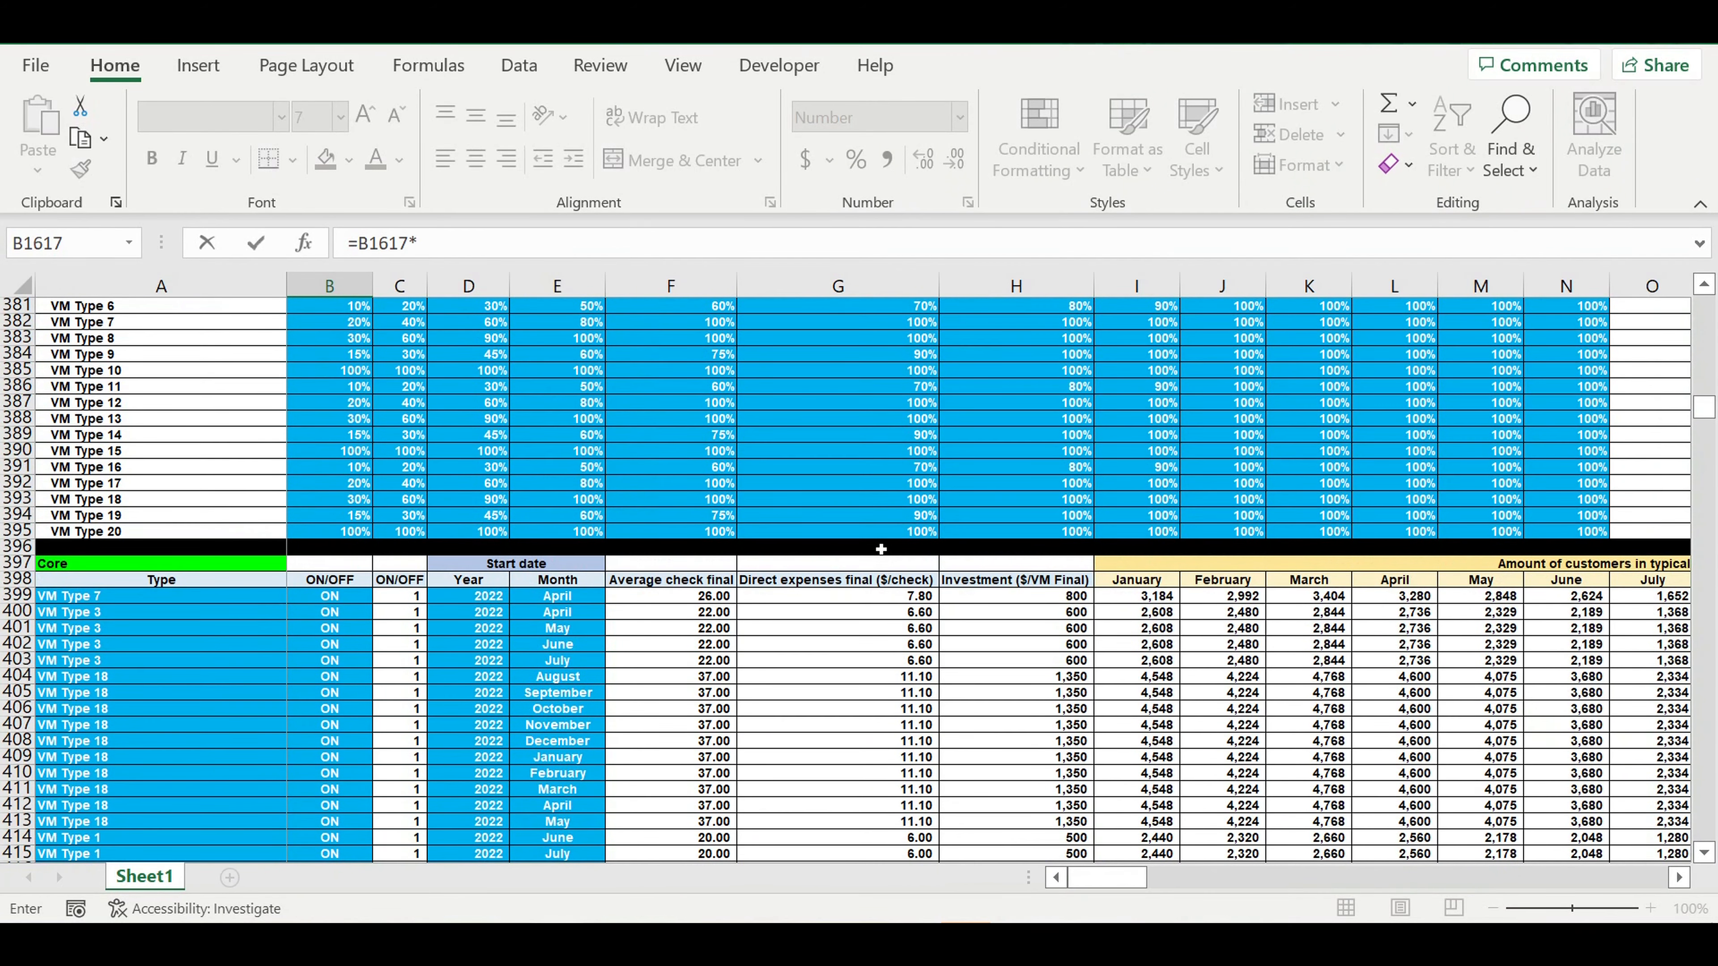
scroll(915, 532, "down", 2)
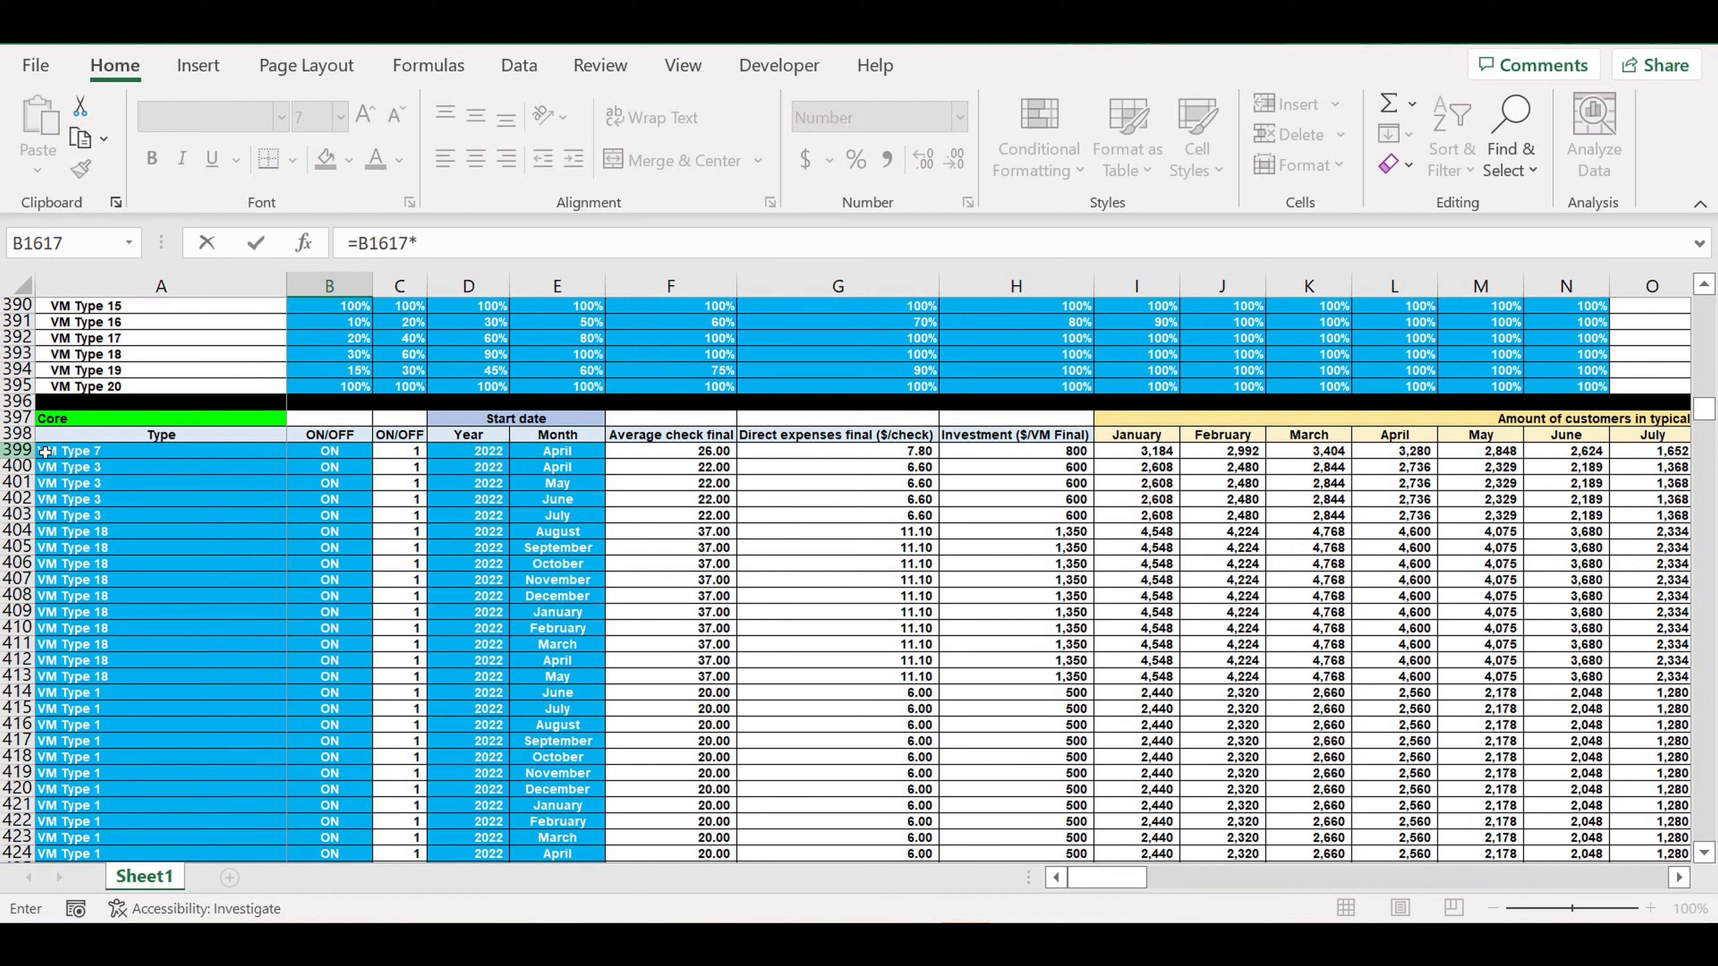
left_click(690, 453)
left_click(418, 241)
type("$F399")
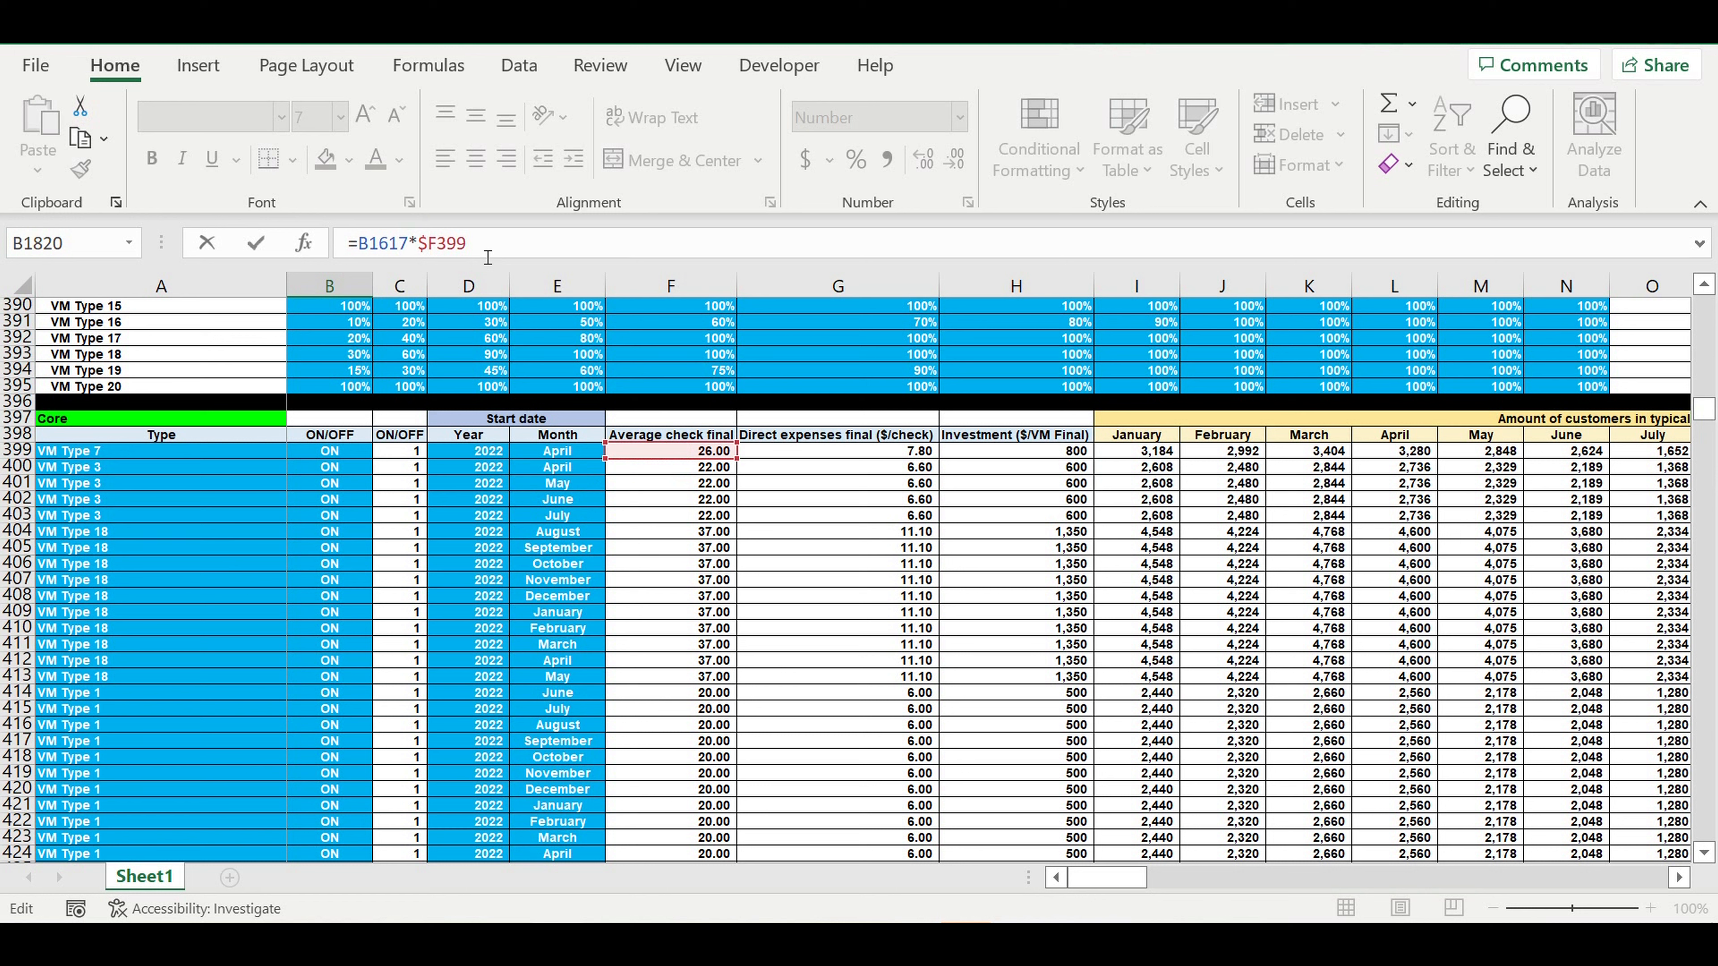
key("ctrl+Return")
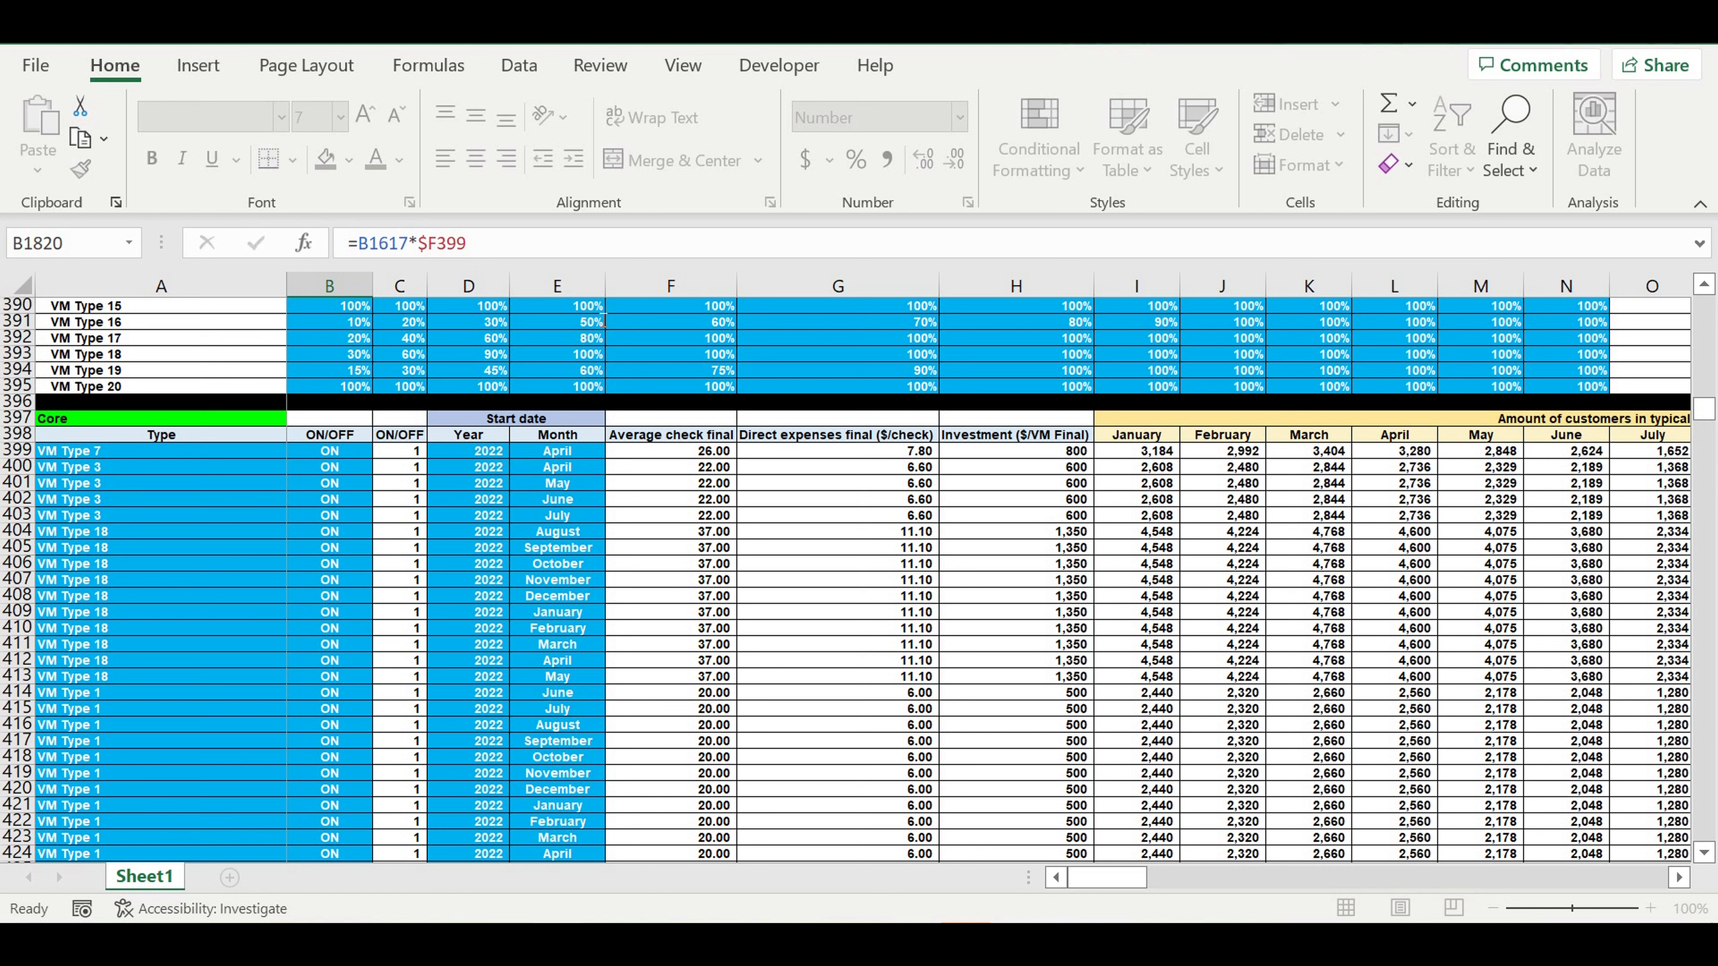
Fill the revenue formula from B1820 down to row 2019 and across all the month columns of the Revenues FINAL table.
key("Down")
scroll(390, 450, "down", 9)
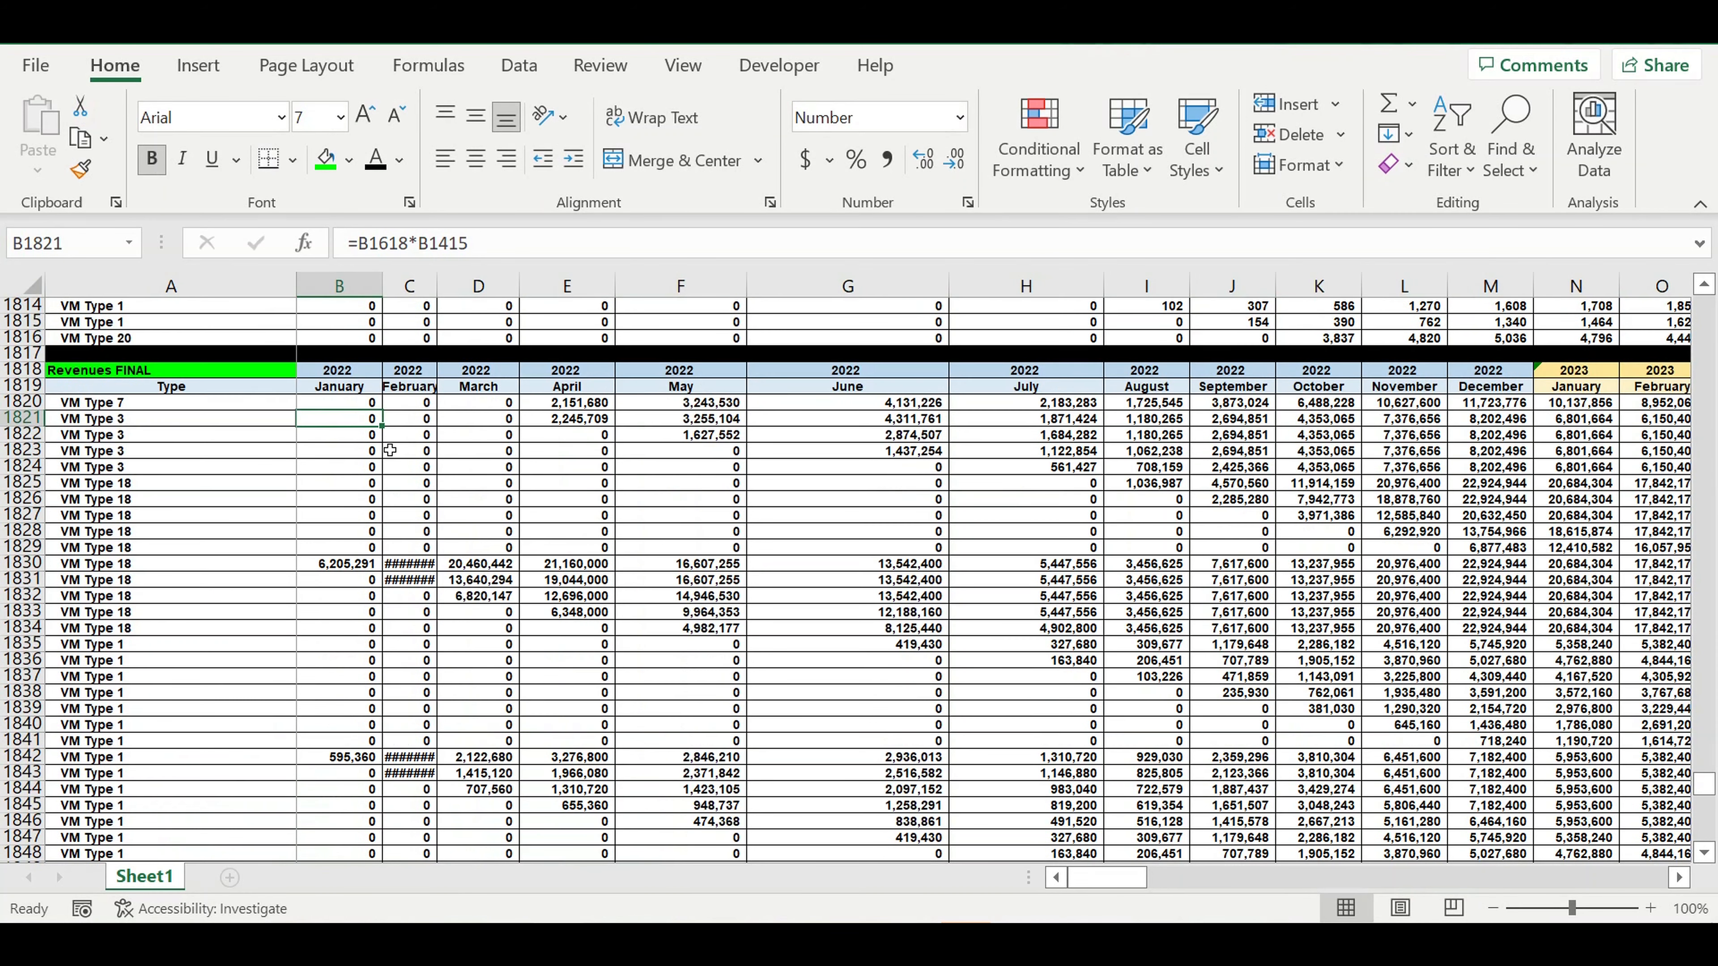
left_click(353, 407)
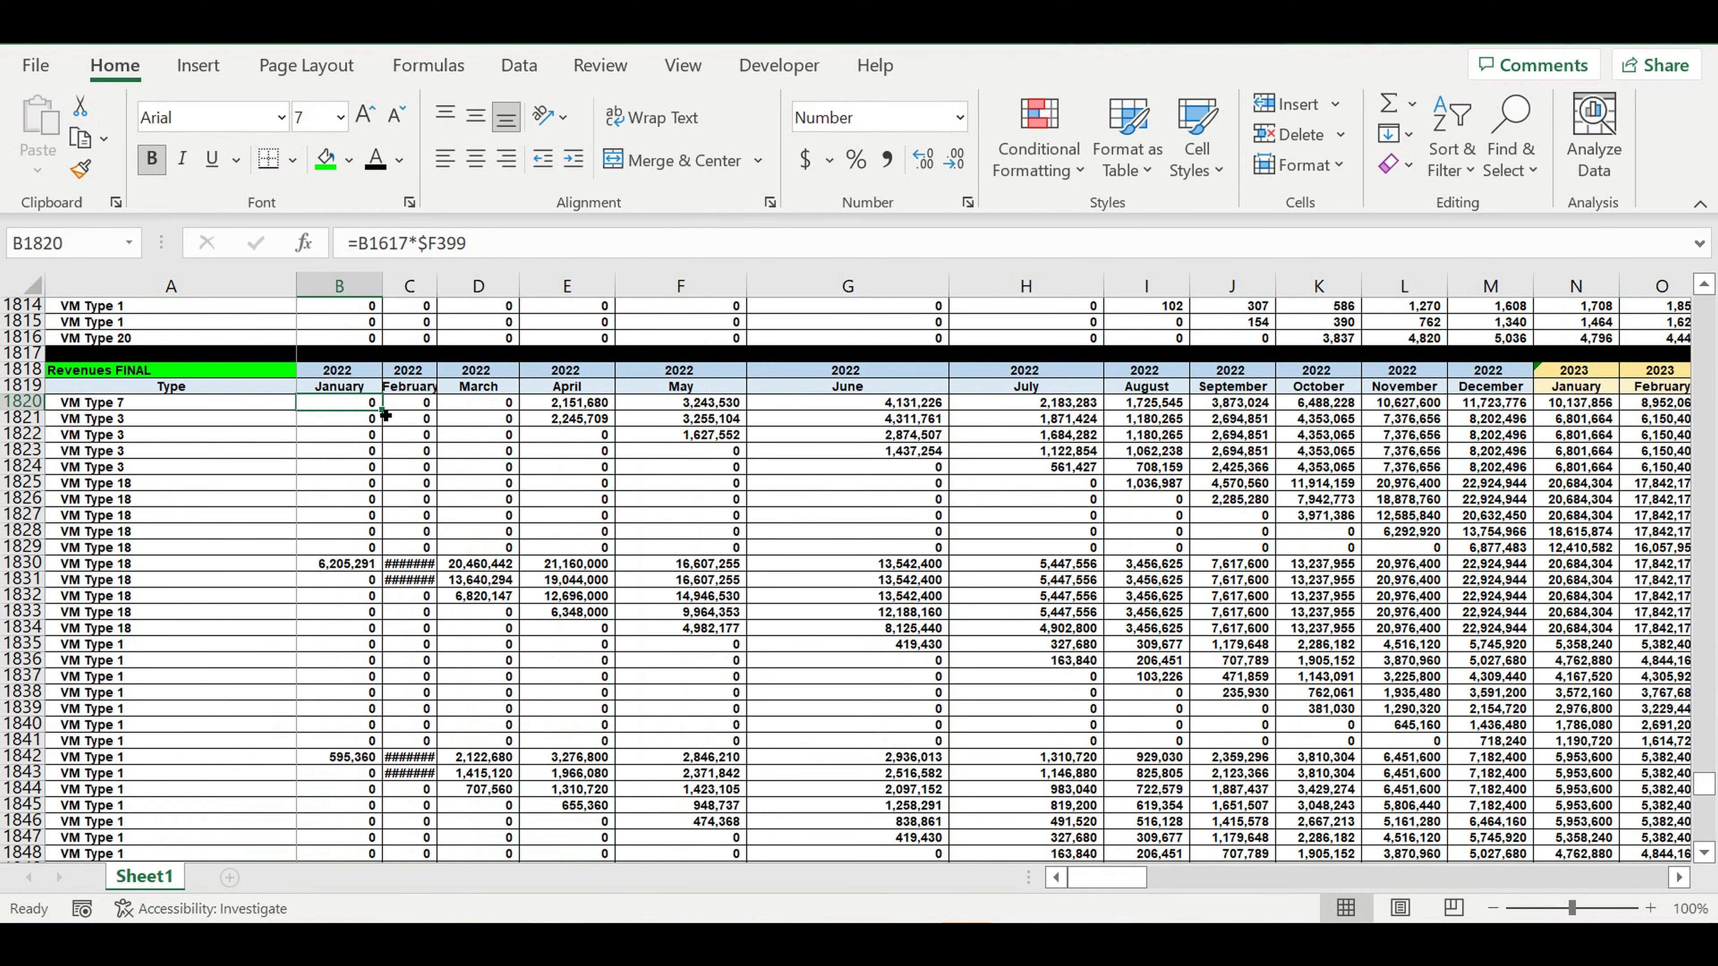
left_click_drag(386, 415, 387, 844)
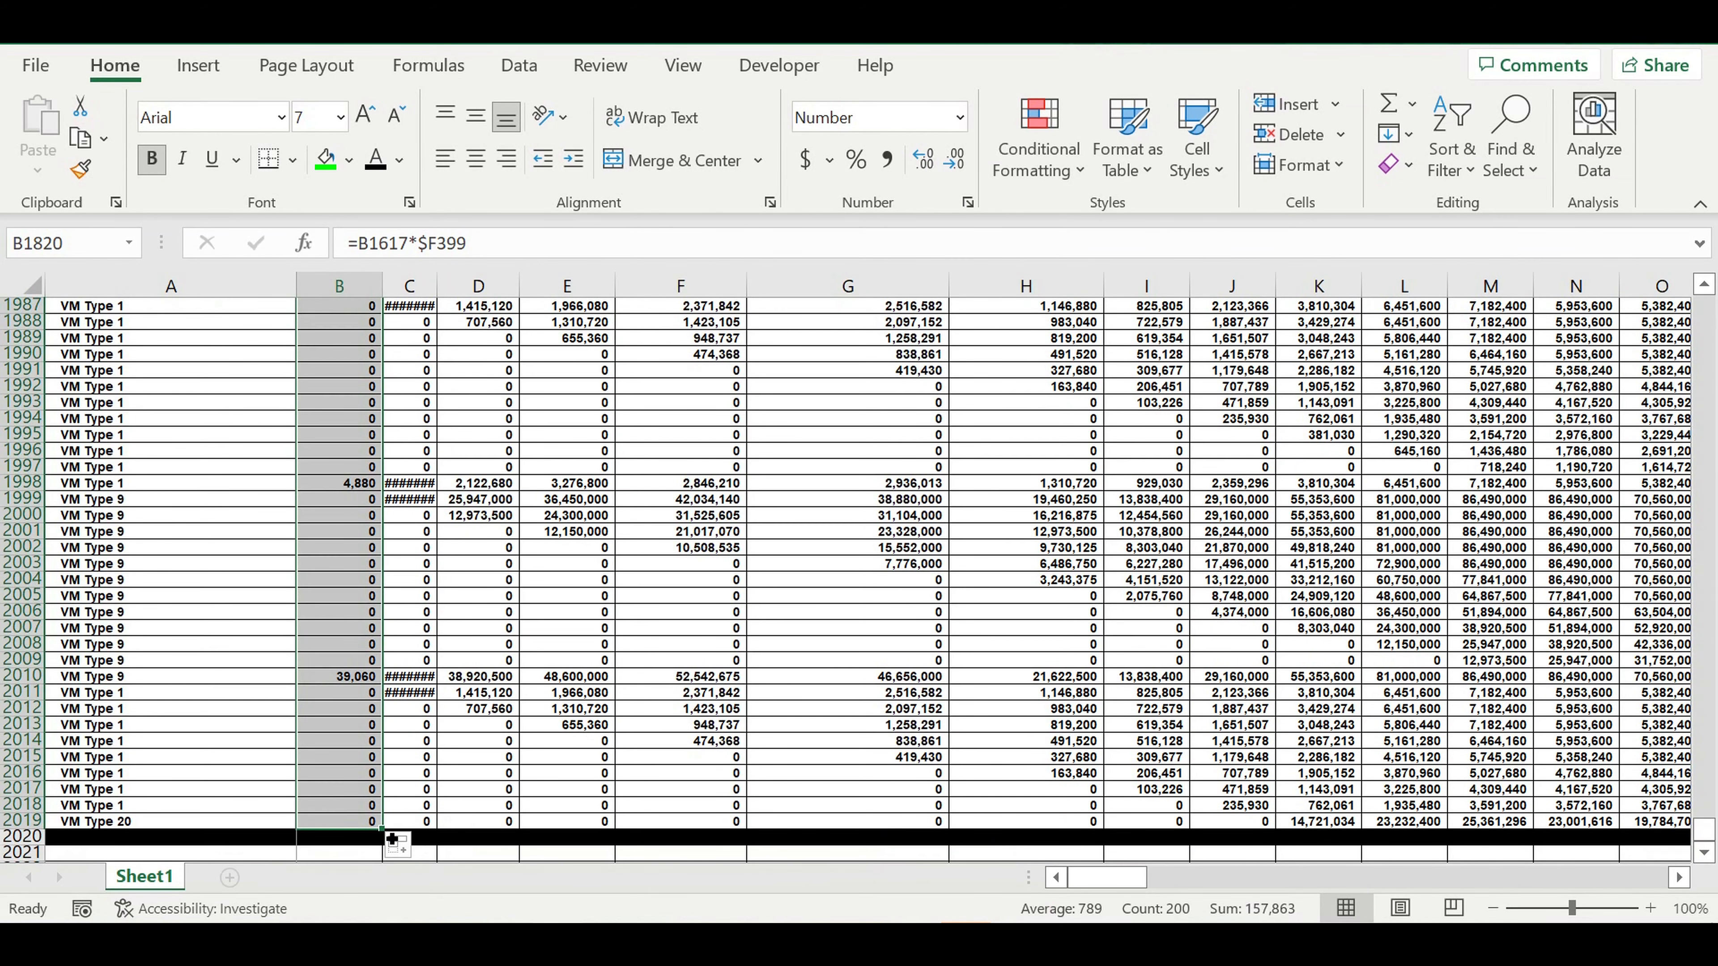
left_click_drag(395, 826, 1492, 797)
left_click_drag(1628, 878, 1106, 878)
left_click(848, 645)
Check the Revenues FINAL results by examining row 1890 from January to December 2022 and the formulas in B1890, C1891 and F1830.
scroll(318, 665, "up", 20)
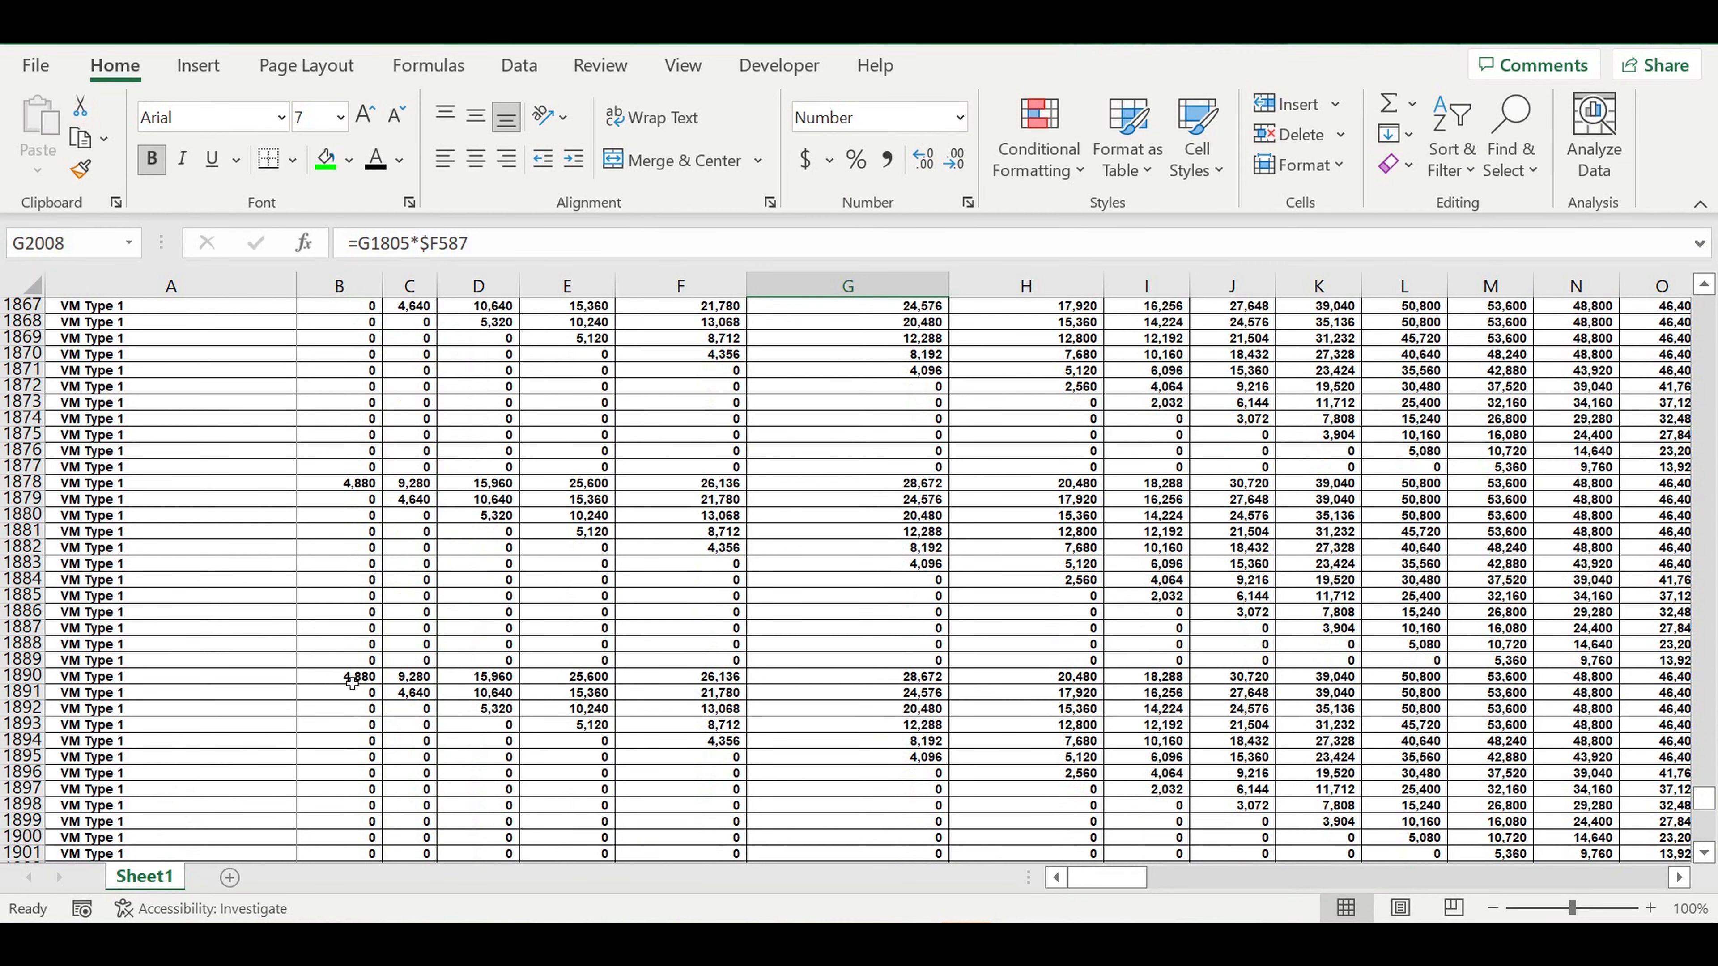
left_click_drag(352, 682, 1529, 701)
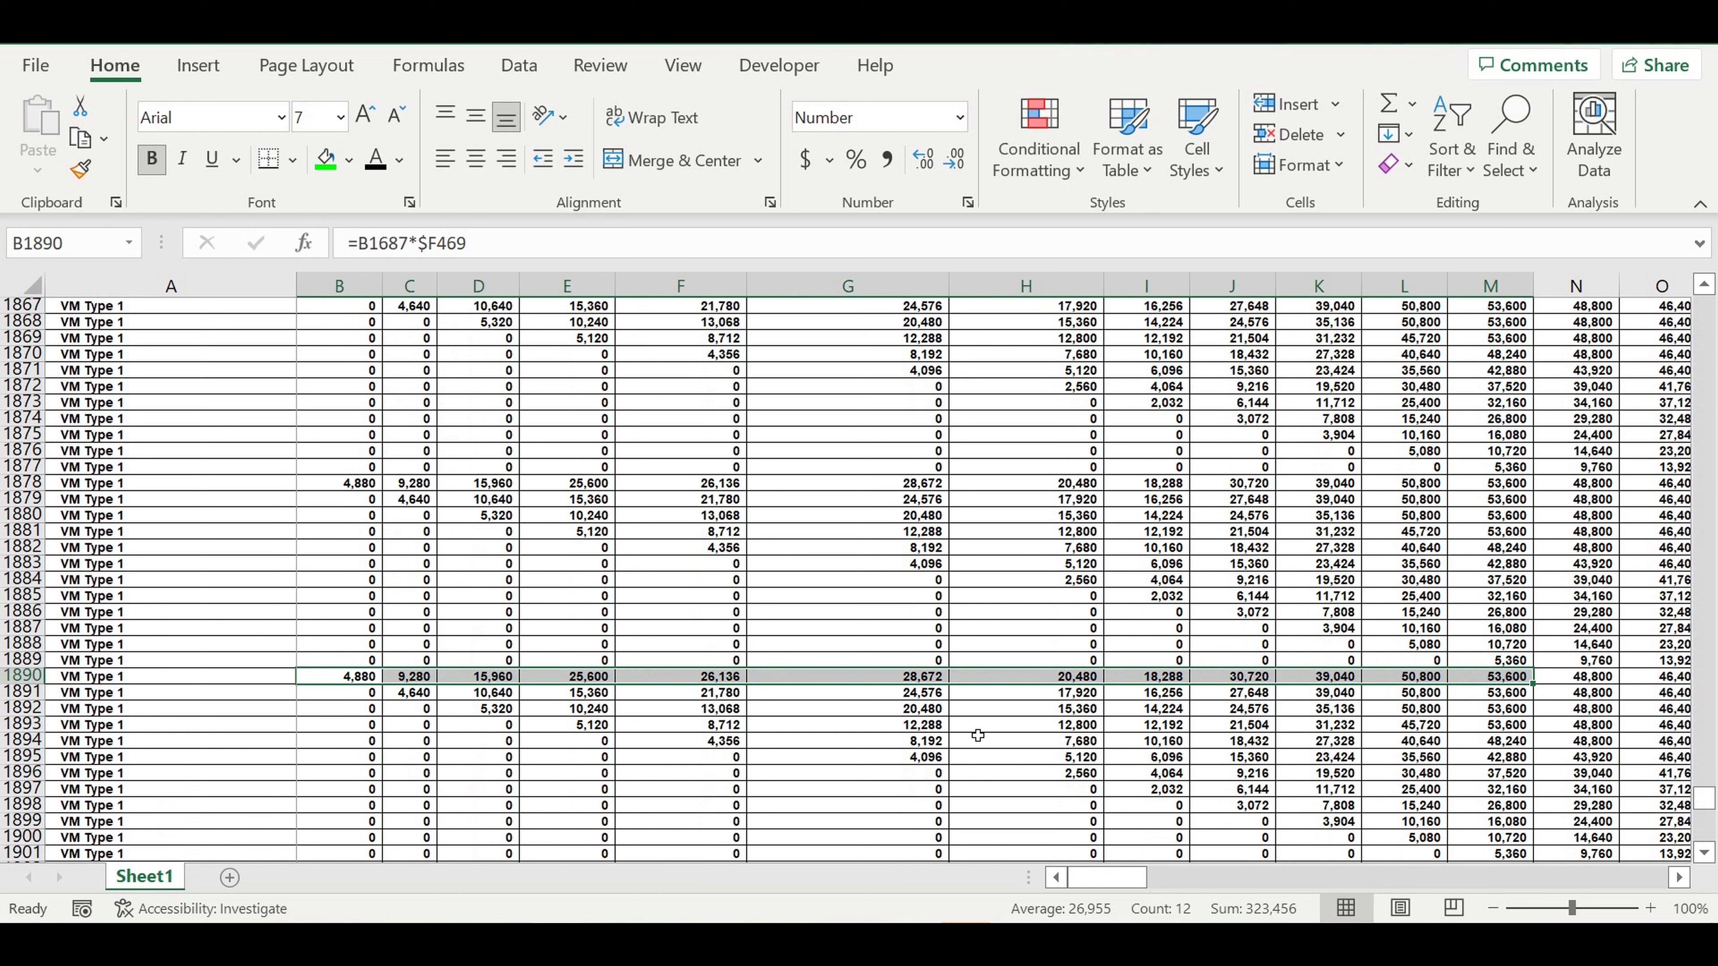
left_click(978, 736)
left_click(359, 683)
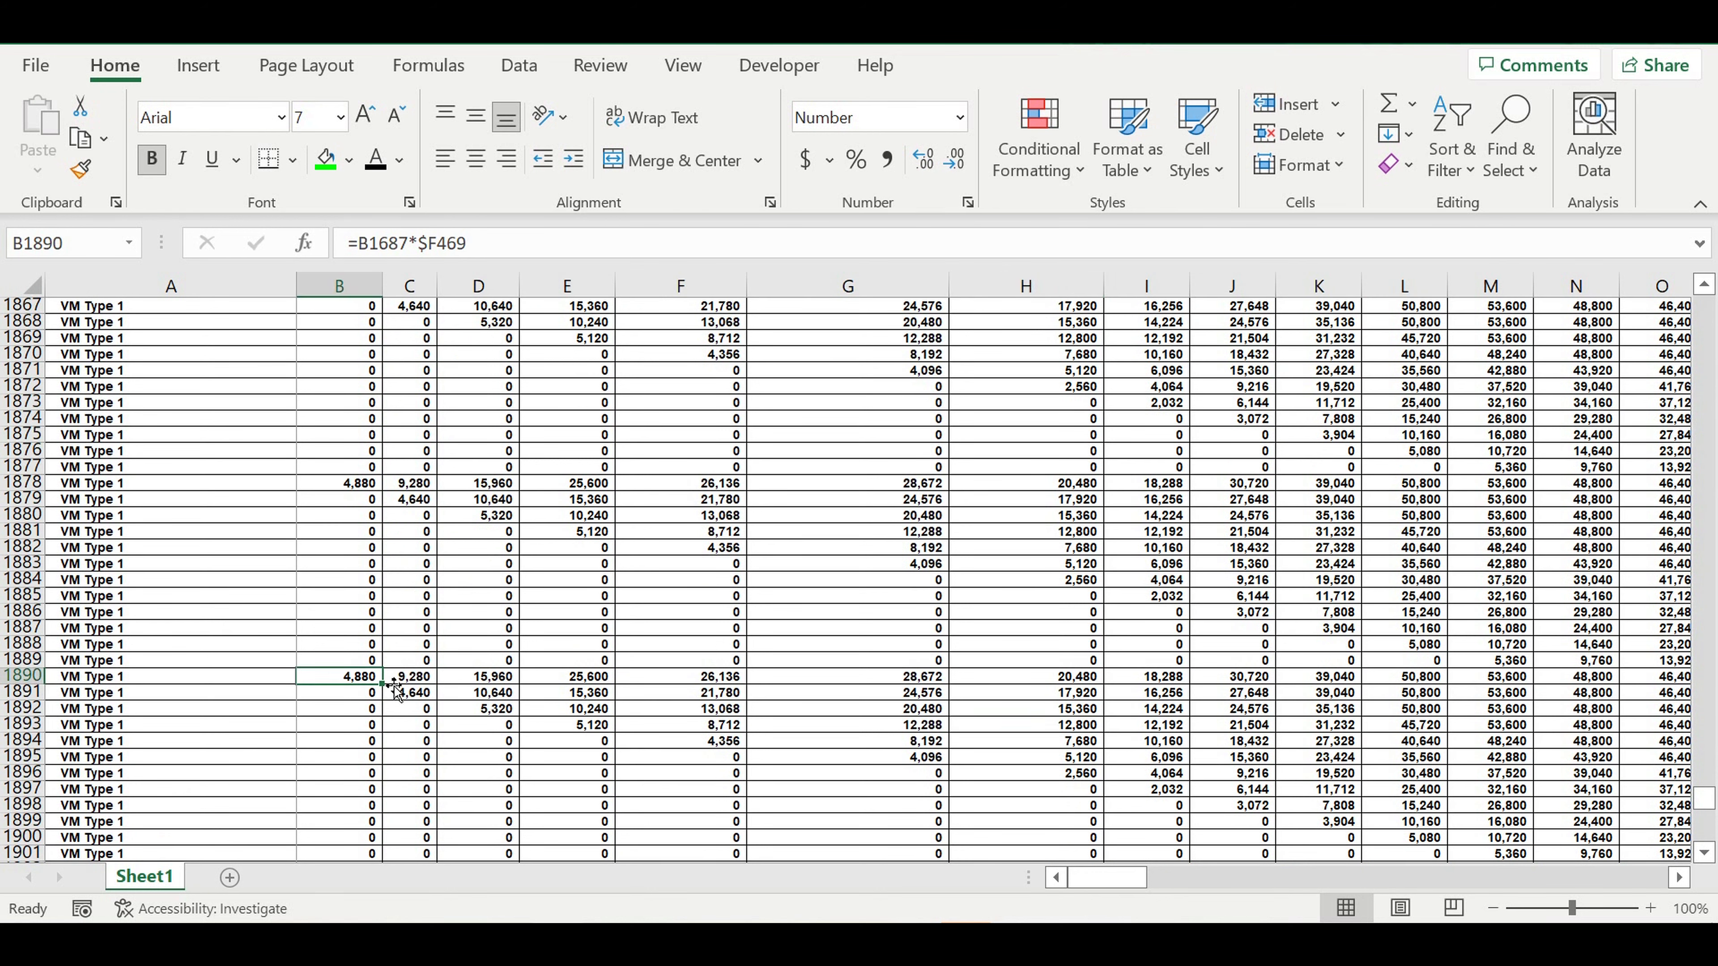
left_click(400, 693)
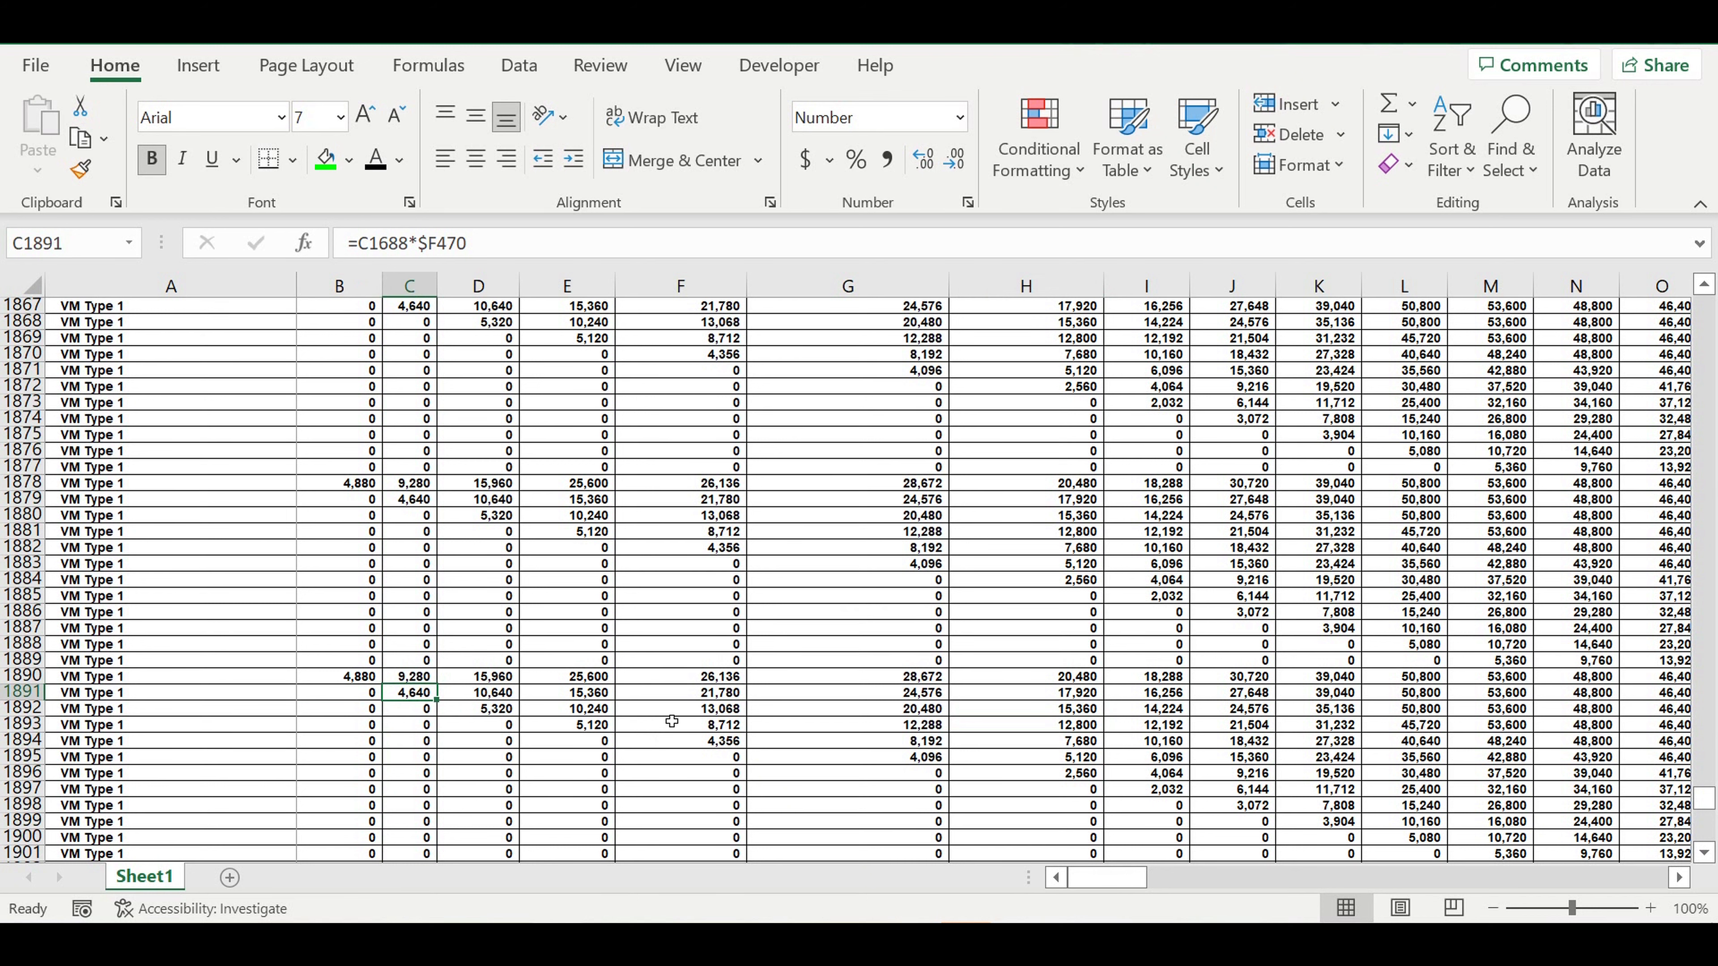
scroll(677, 677, "up", 20)
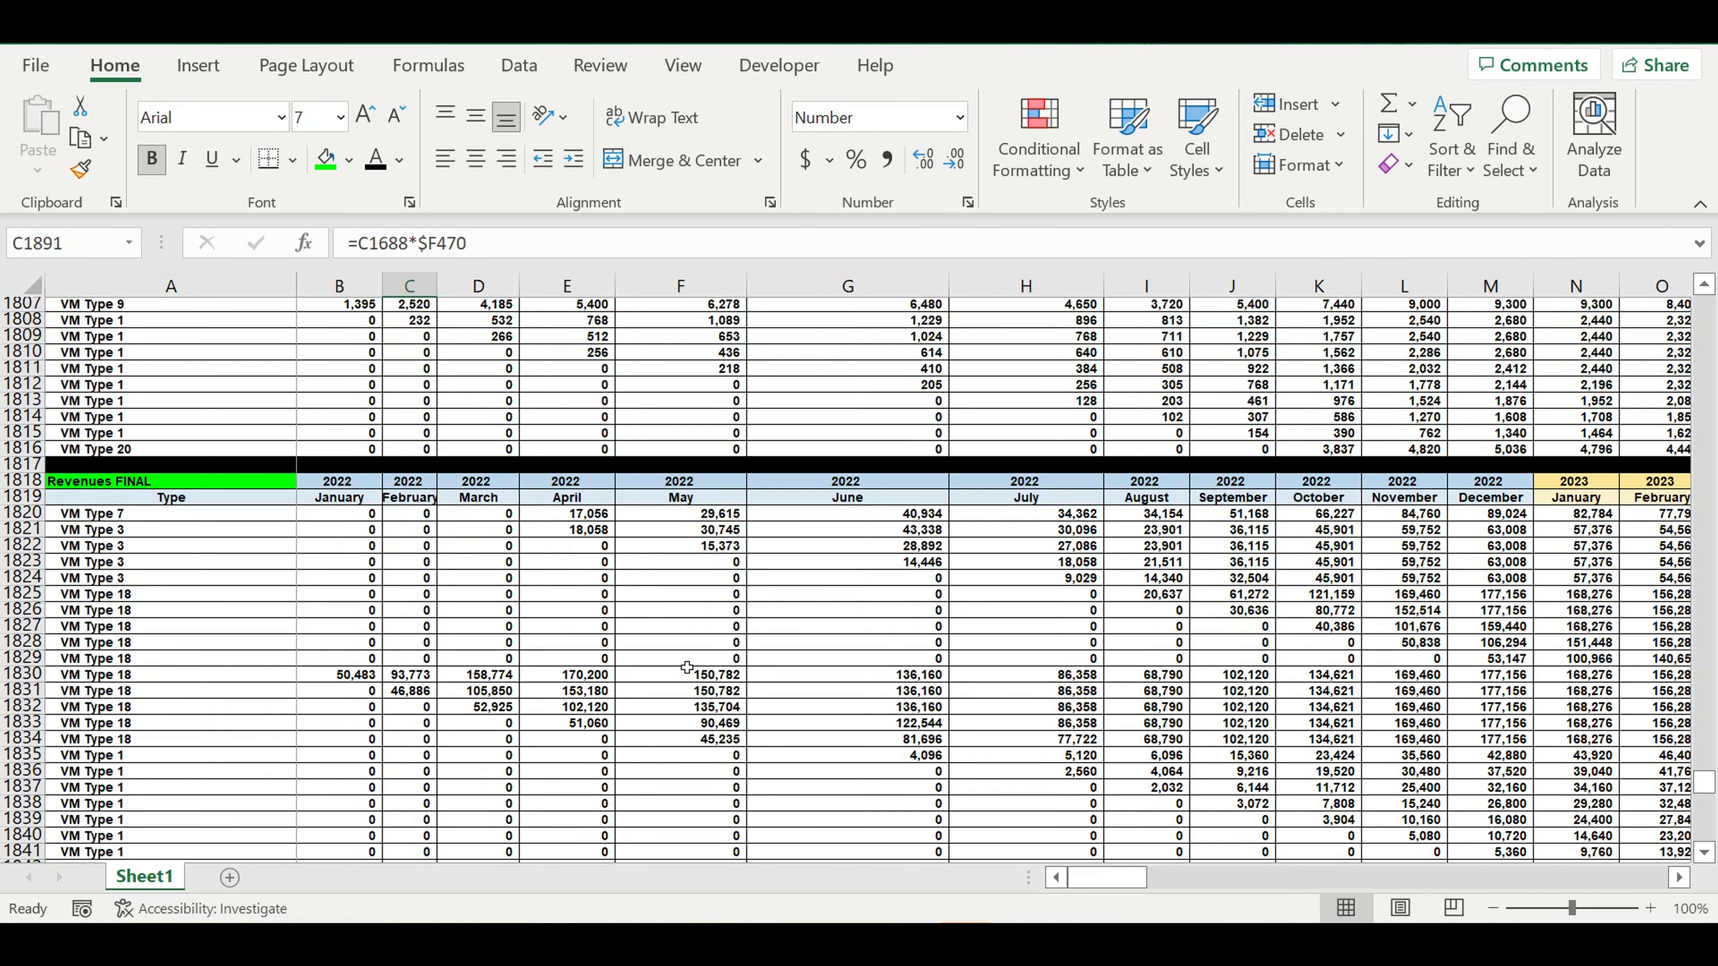
left_click(639, 677)
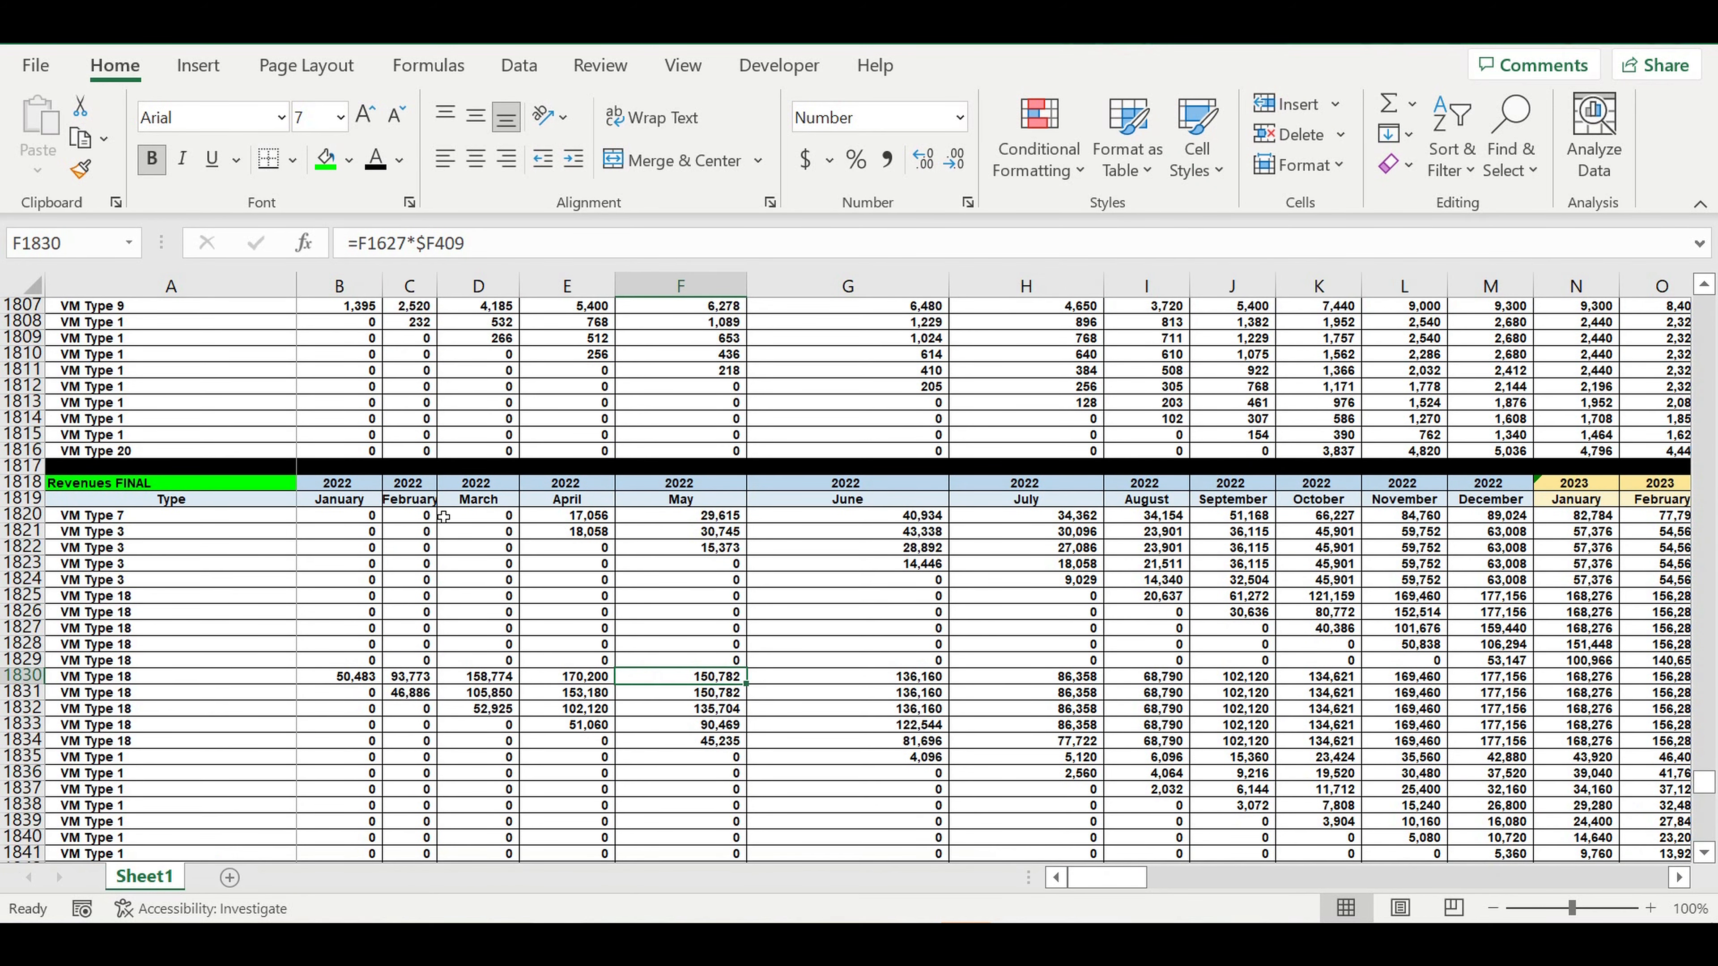